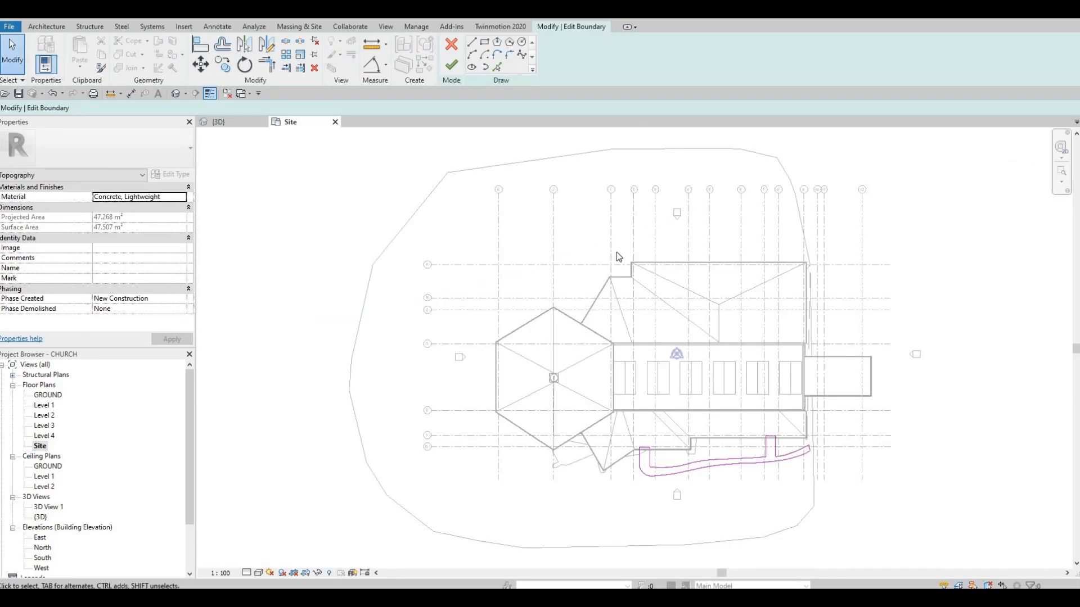
Add a rectangle about 3000 mm high above the general office wall to the concrete subregion boundary and finish the boundary edit.
mouse_move(619, 257)
middle_mouse_down()
mouse_move(551, 145)
mouse_move(526, 221)
middle_mouse_up()
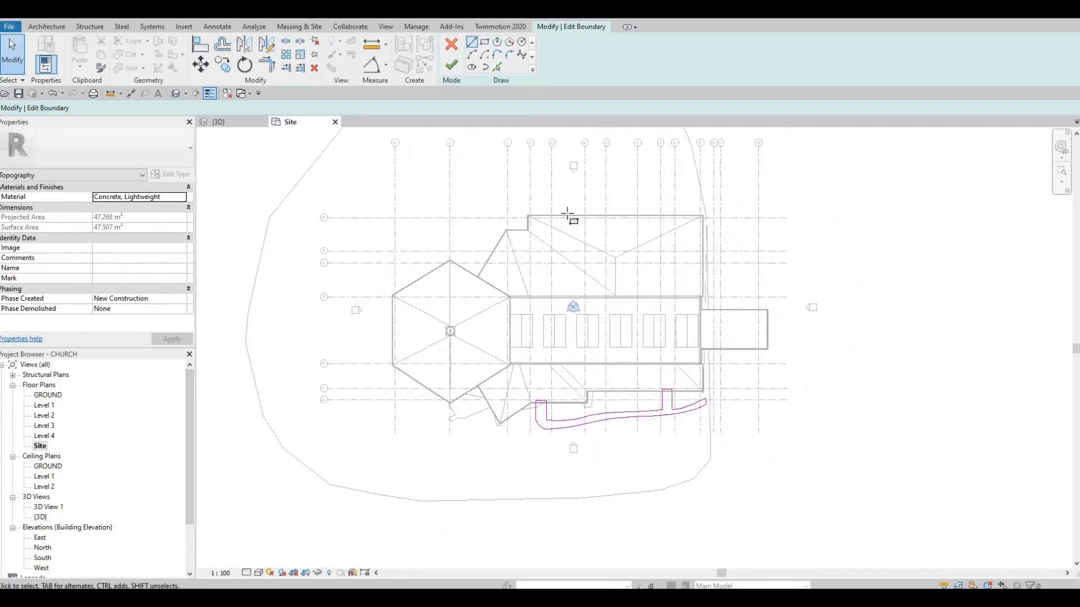
left_click(550, 184)
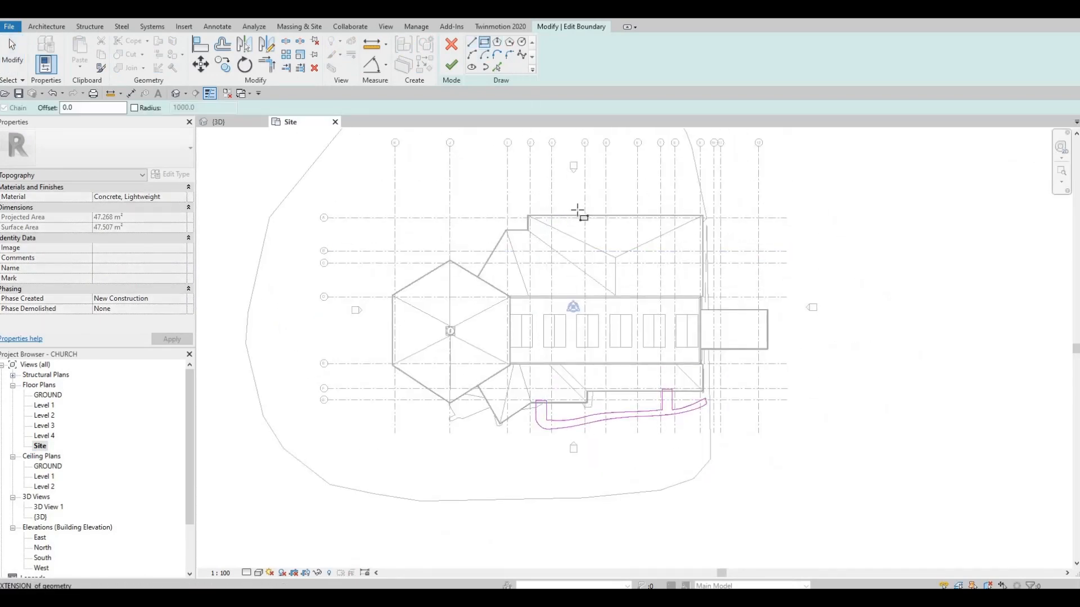
left_click(580, 210)
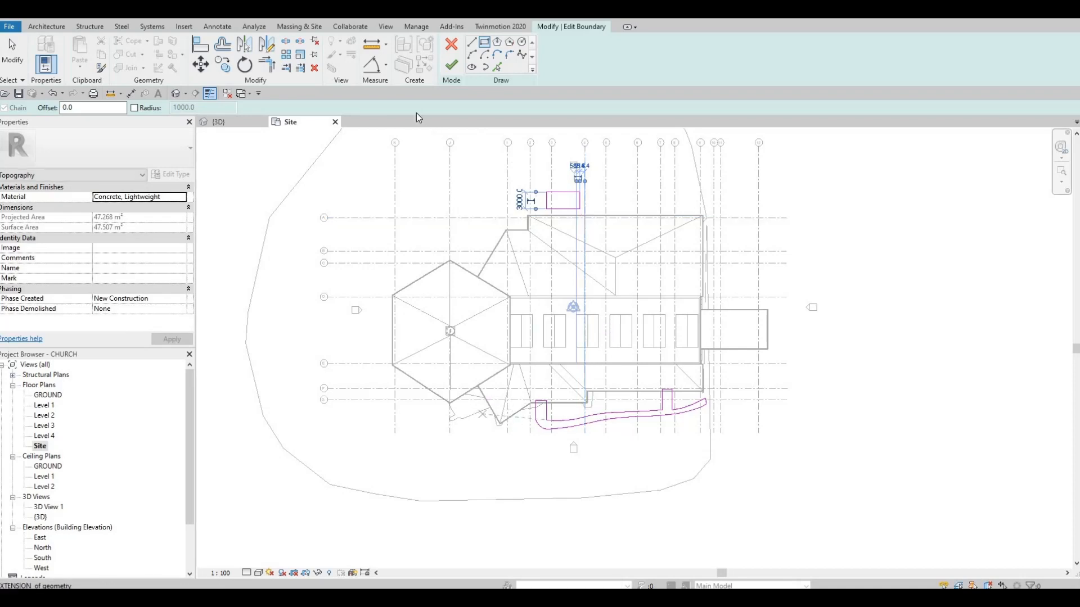
left_click(451, 67)
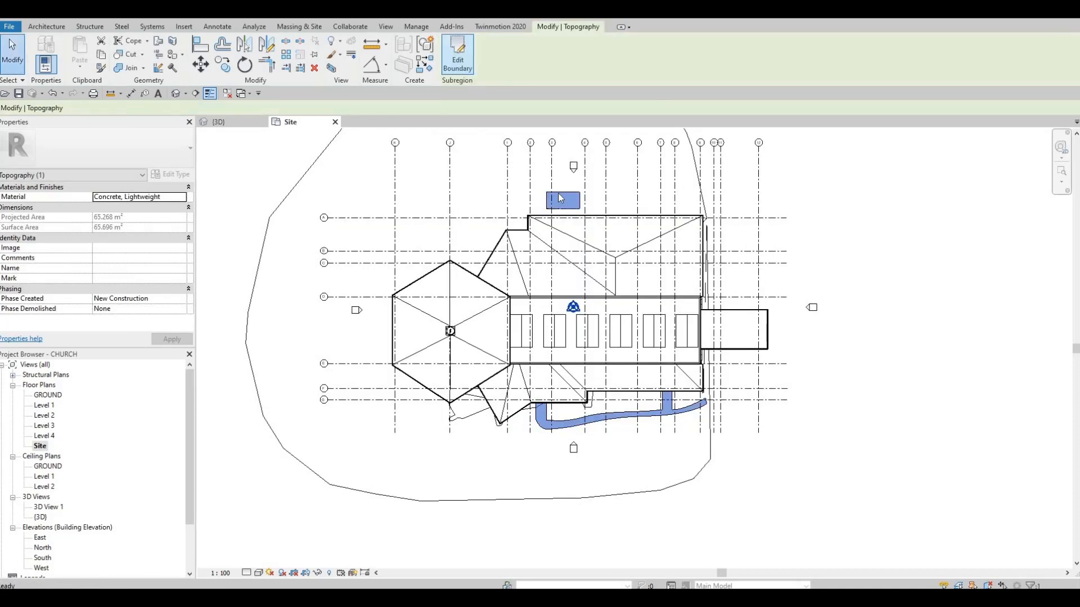
key("Escape")
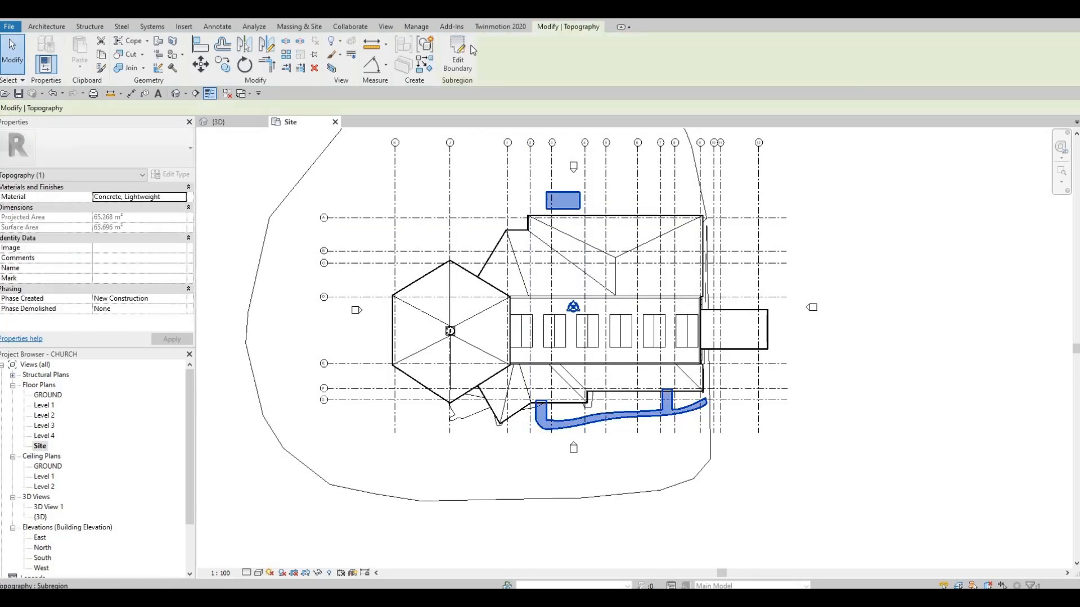
Reopen the subregion boundary for editing in the Level 1 floor plan and delete the rectangle above the general office.
left_click(462, 48)
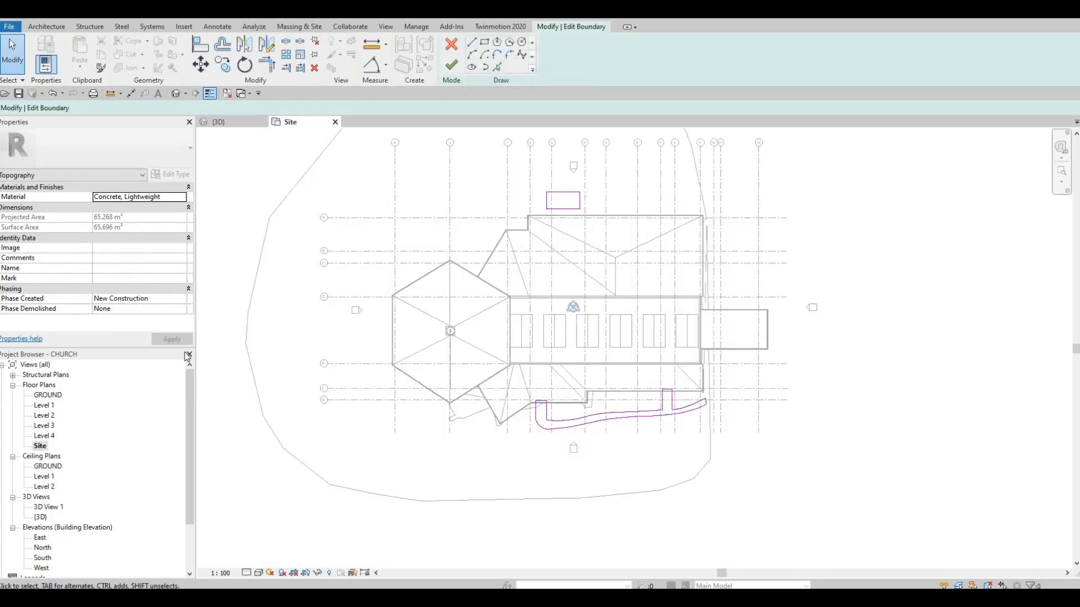
double_click(50, 406)
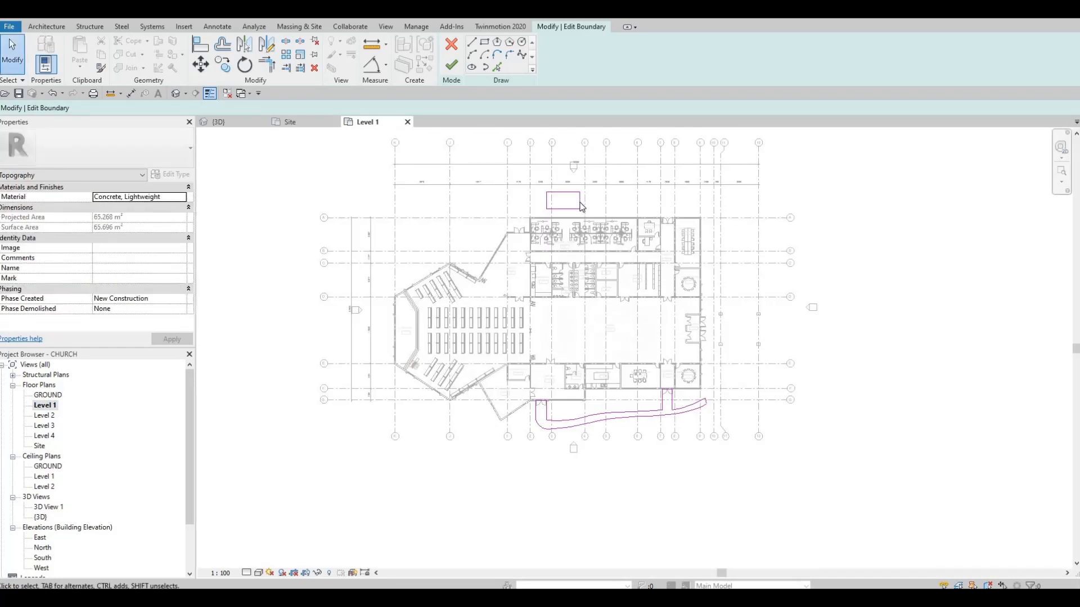
scroll(578, 253, "up", 4)
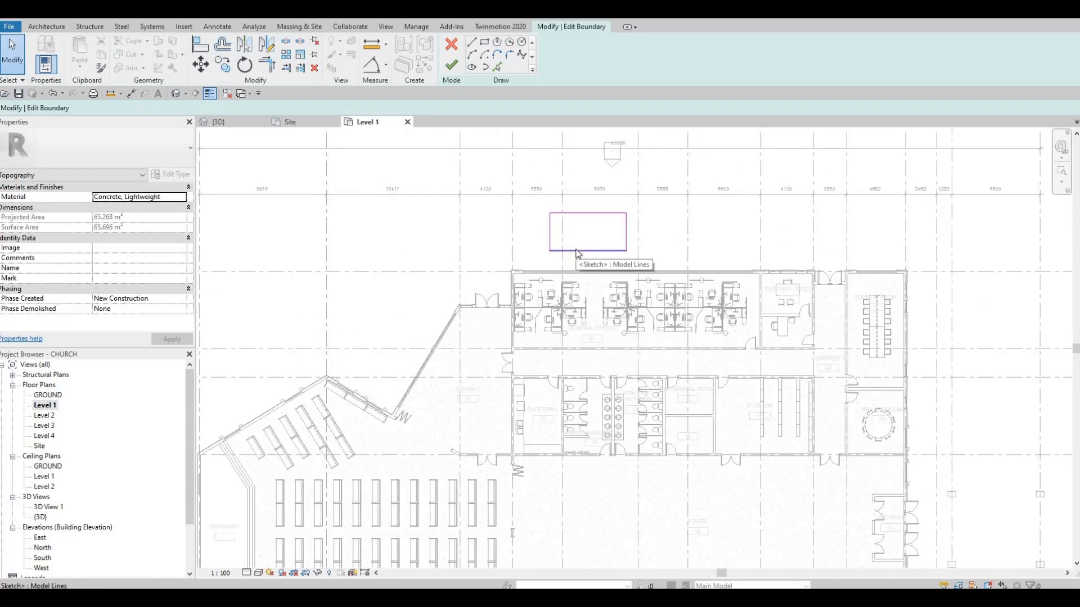
left_click(569, 251)
key("Delete")
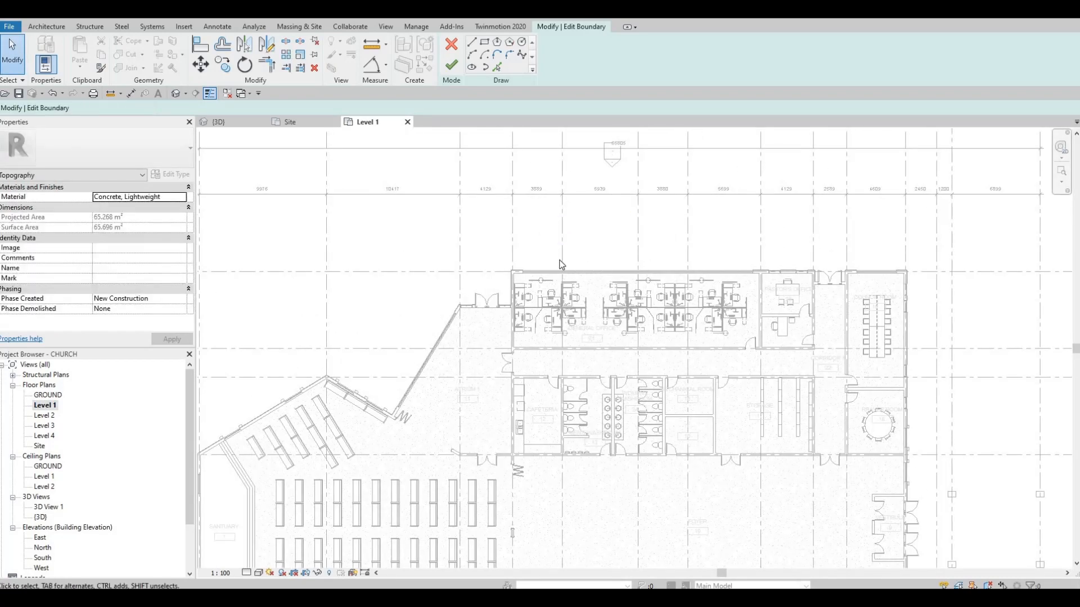
Start a spline for the outer path edge at the west side of the atrium's upper double door, curving up and eastward.
scroll(562, 264, "down", 3)
middle_click_drag(565, 473, 585, 402)
middle_click_drag(722, 455, 715, 508)
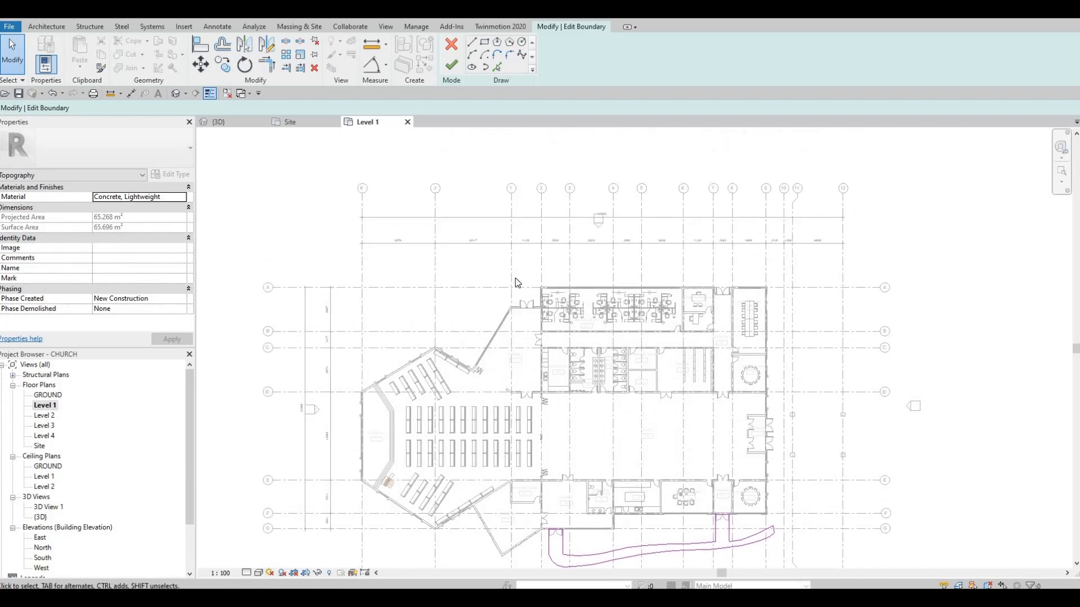
scroll(515, 277, "up", 5)
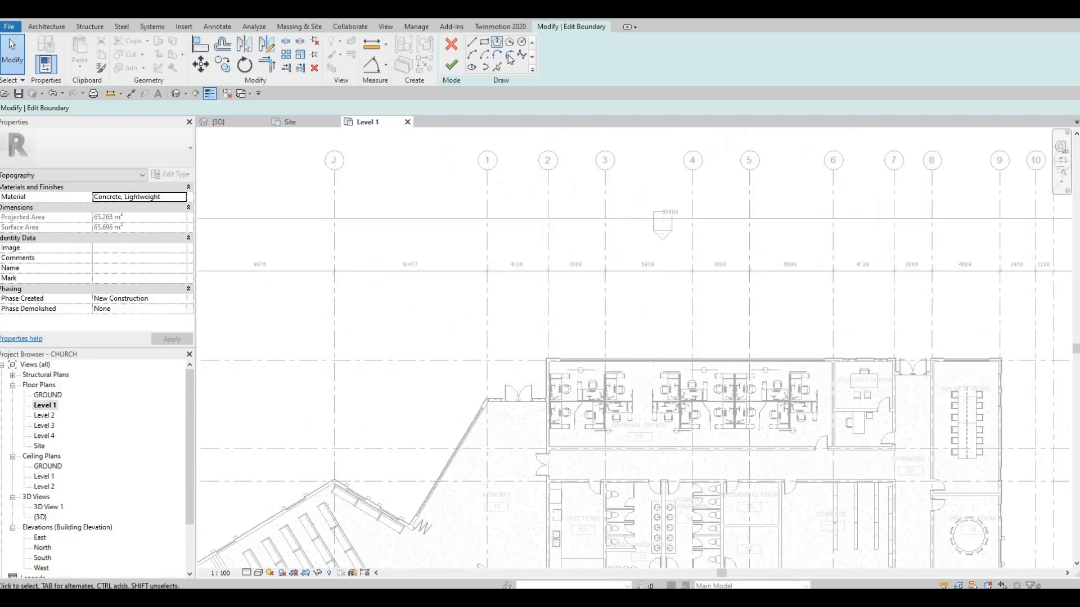
left_click(519, 54)
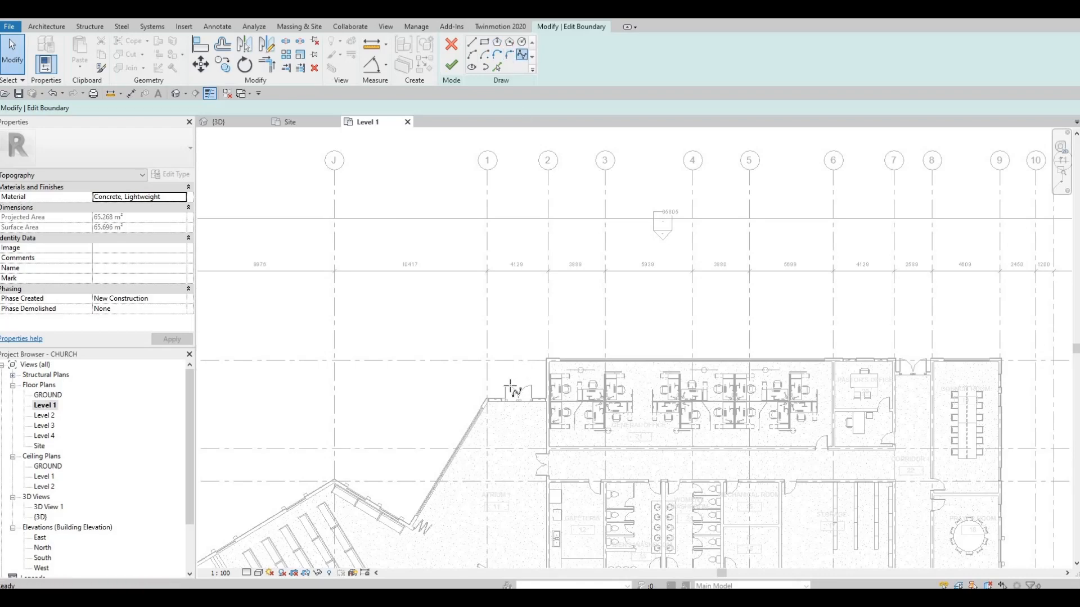
scroll(509, 387, "up", 3)
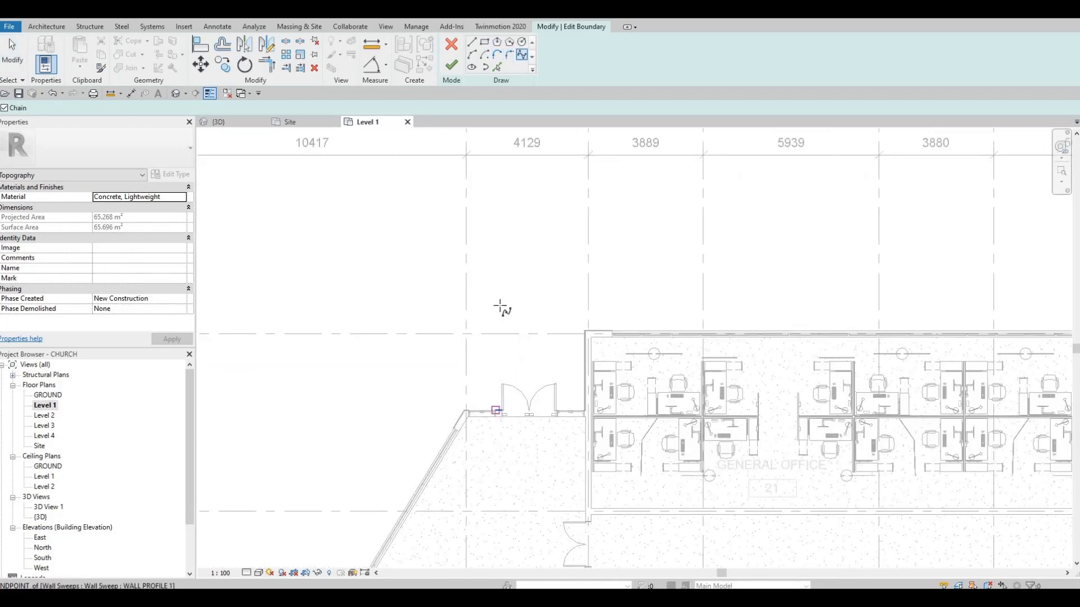
left_click(497, 299)
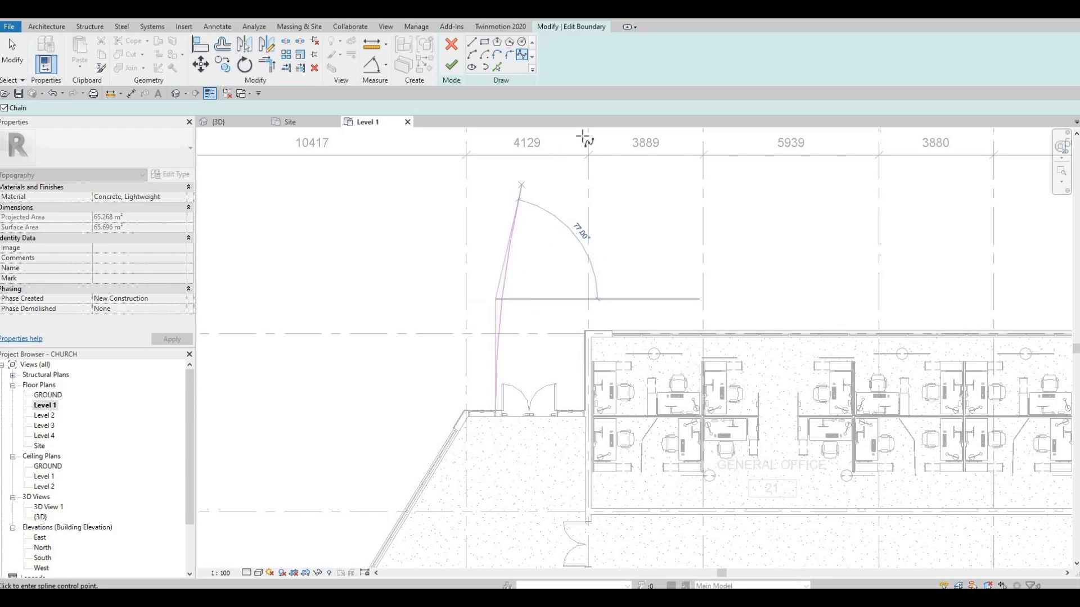
left_click(521, 184)
left_click(582, 136)
middle_click_drag(560, 198, 518, 231)
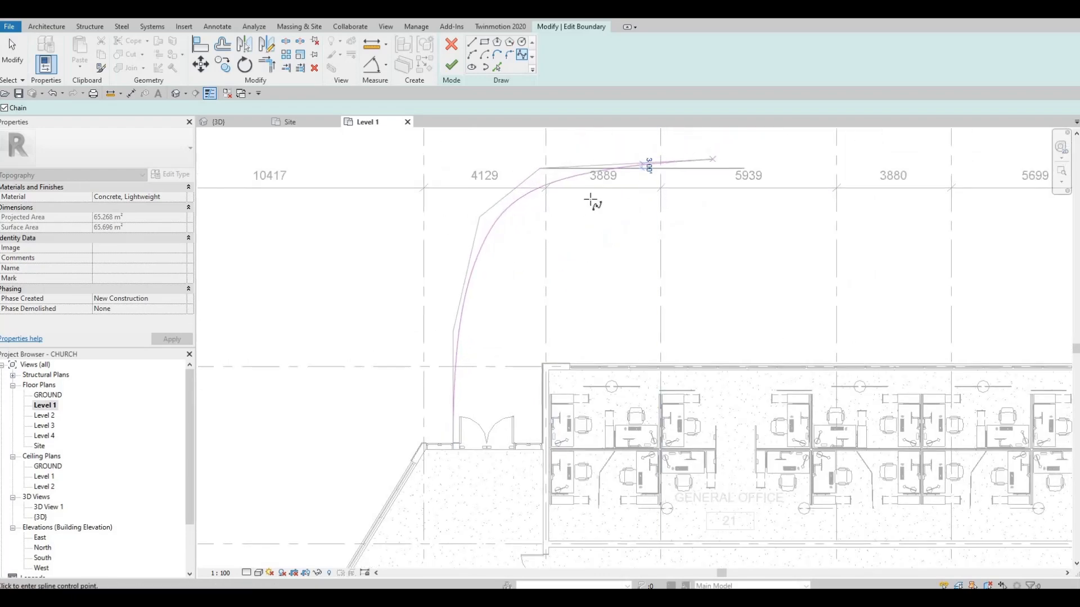
Continue the outer spline eastward above the offices and council room, ending it on the first gridline past gridline 10.
middle_click_drag(712, 159, 448, 207)
scroll(447, 207, "down", 1)
left_click(592, 201)
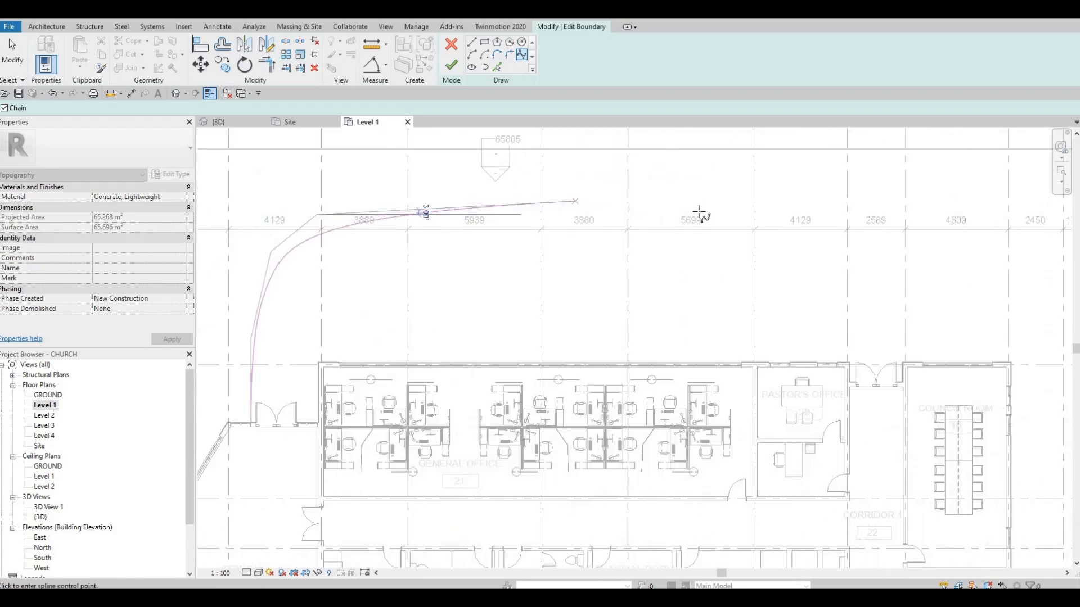
left_click(908, 214)
middle_click_drag(967, 217, 828, 192)
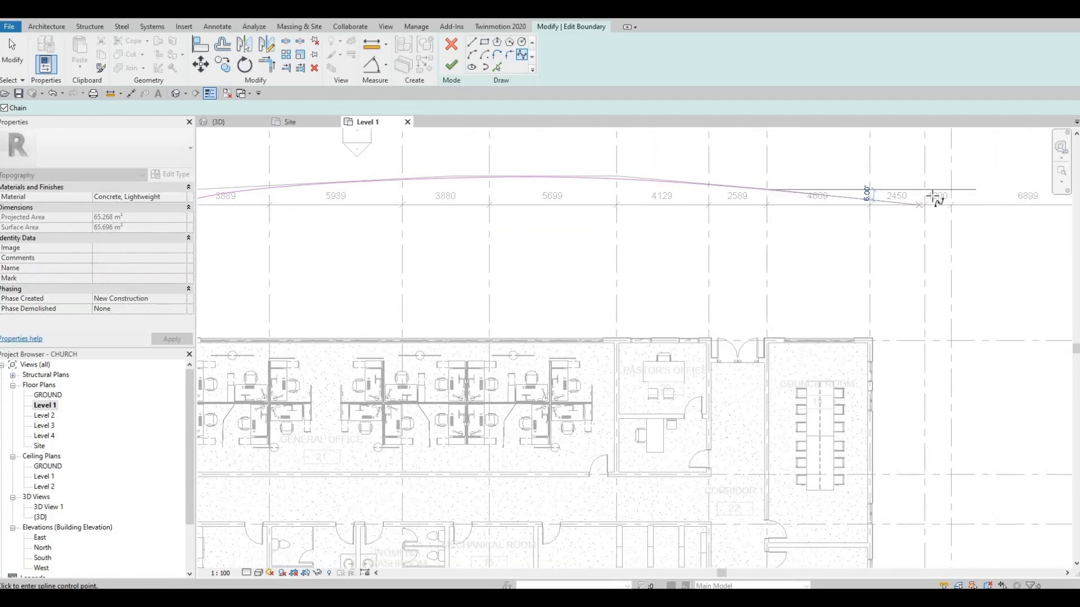
left_click(926, 185)
left_click(949, 184)
key("Escape")
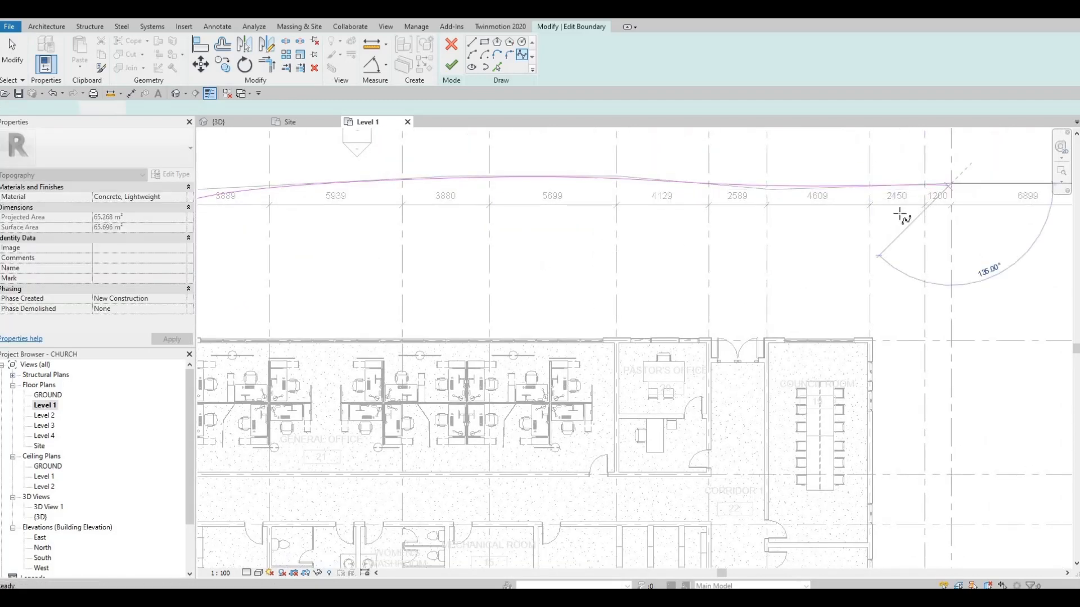
Start the inner edge spline at the east side of the atrium's upper double door and curve it around the general office corner.
middle_click_drag(464, 174, 479, 247)
middle_click_drag(402, 274, 855, 193)
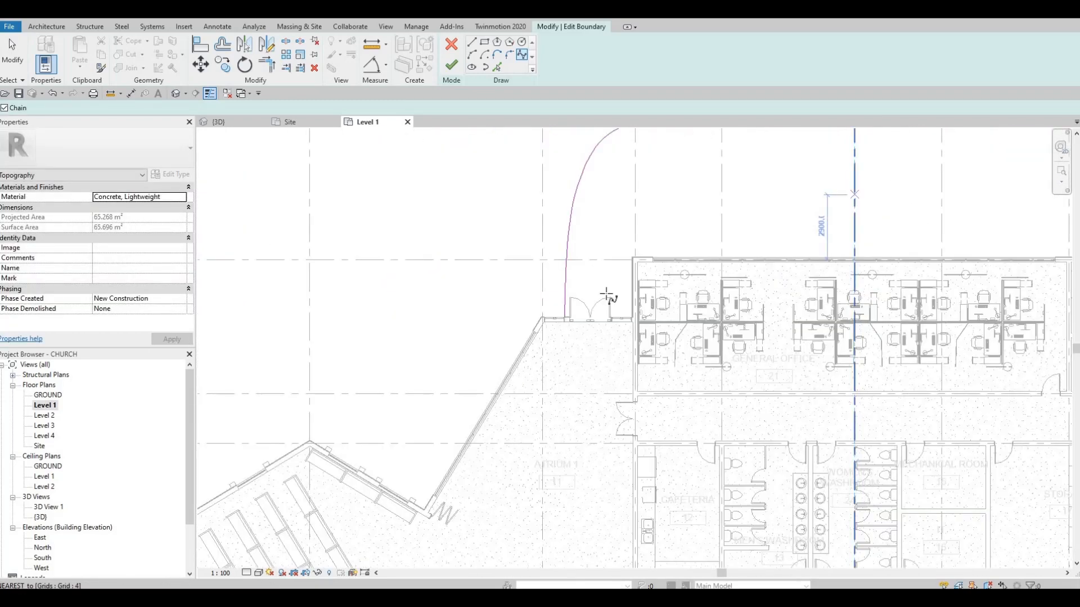
scroll(608, 315, "up", 1)
scroll(608, 319, "up", 1)
left_click(608, 331)
left_click(609, 208)
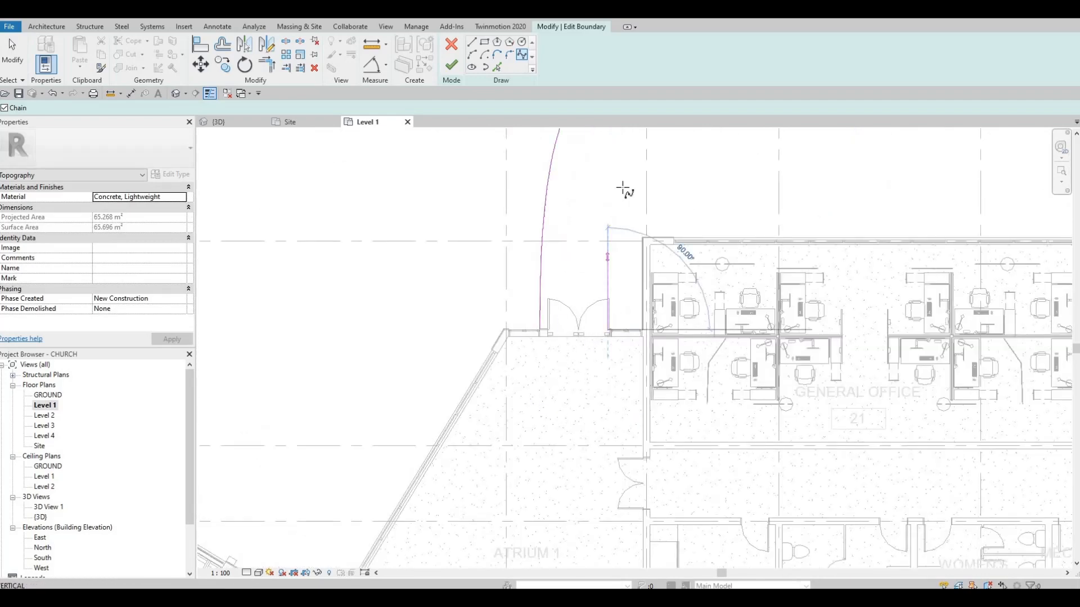
middle_click_drag(705, 153, 692, 175)
left_click(651, 158)
middle_click_drag(757, 148, 349, 212)
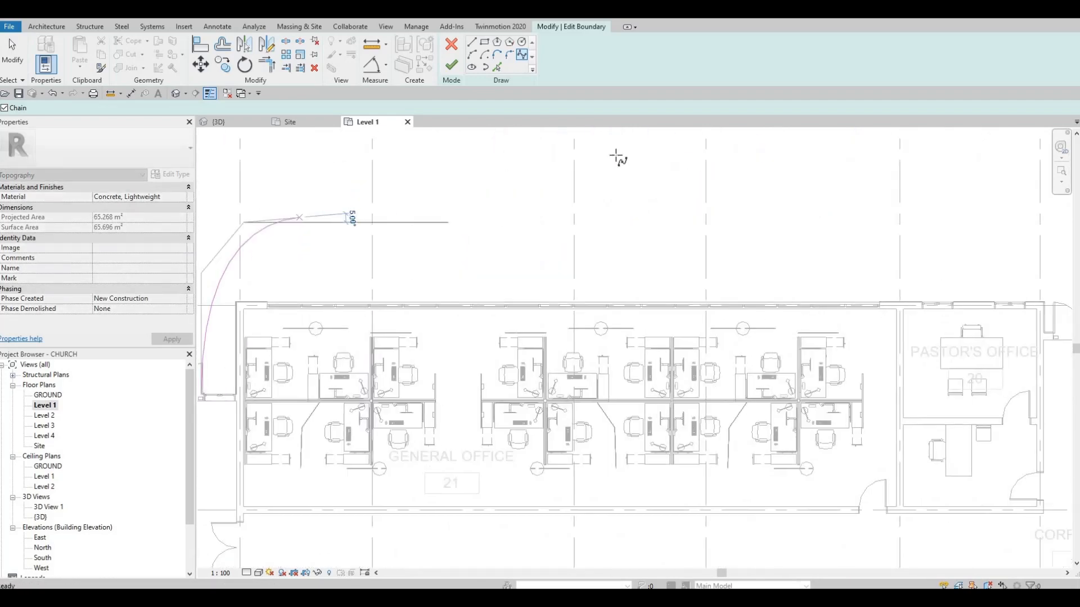
middle_click_drag(553, 182, 648, 283)
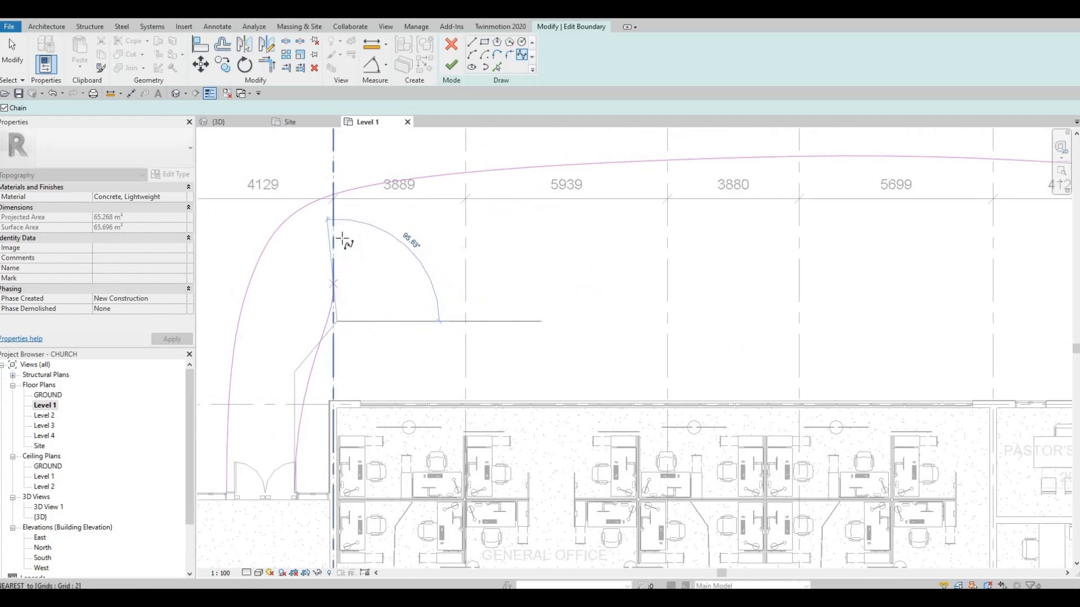
left_click(351, 240)
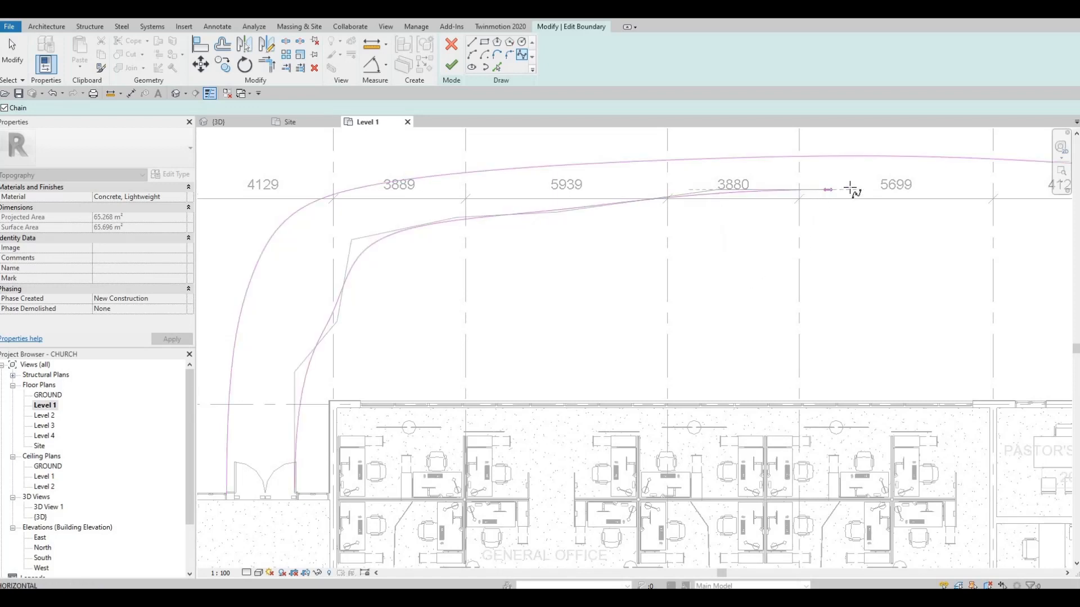
Continue the inner spline eastward below the outer edge and bend it down to end at the west side of Corridor 1's entrance door.
left_click(831, 189)
middle_click_drag(1015, 205, 867, 175)
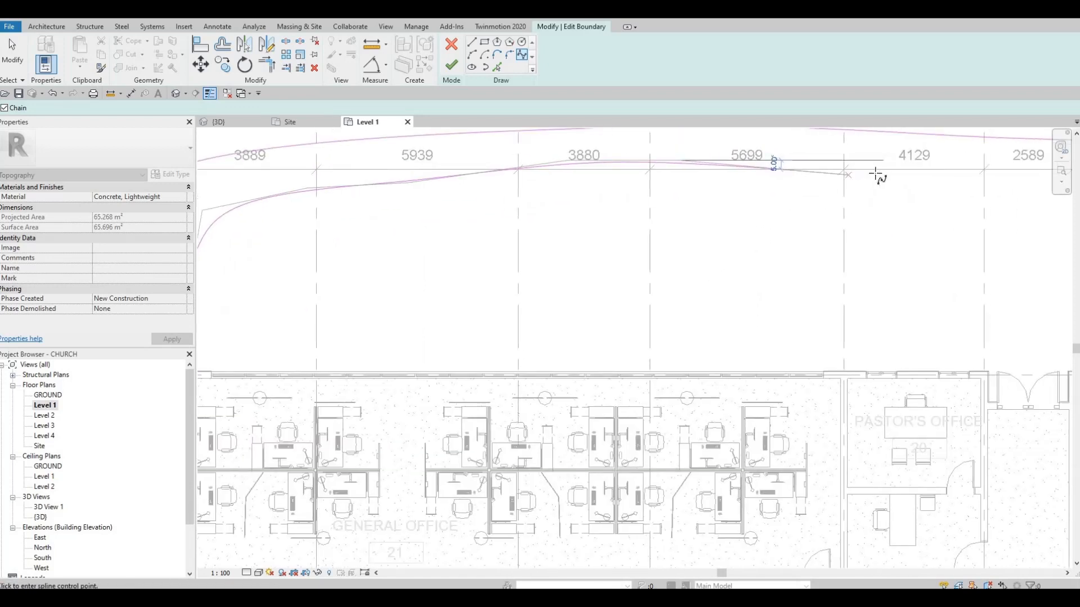
left_click(925, 190)
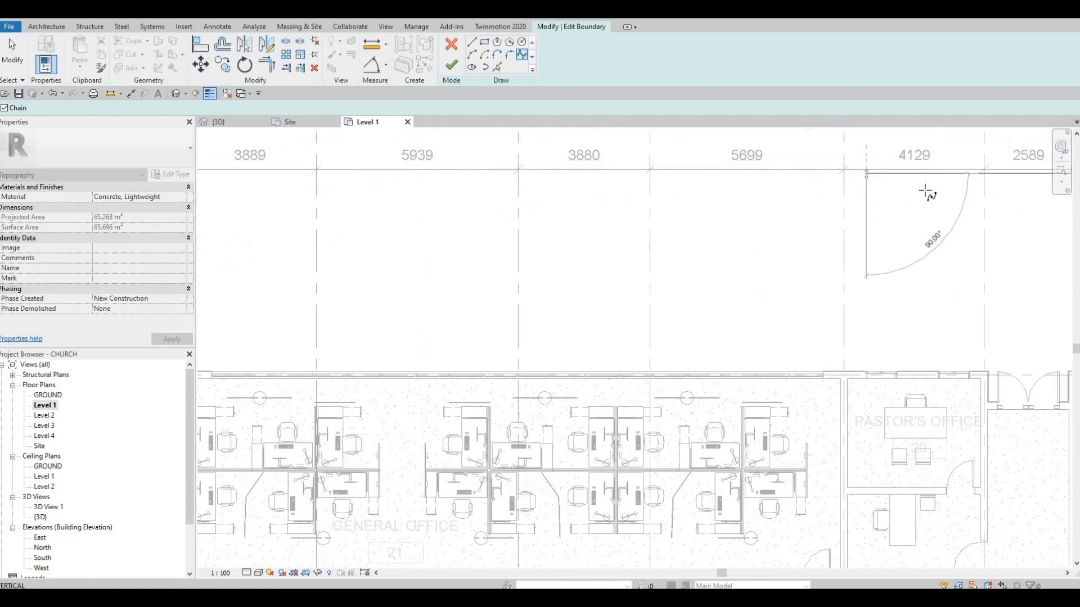
left_click(988, 301)
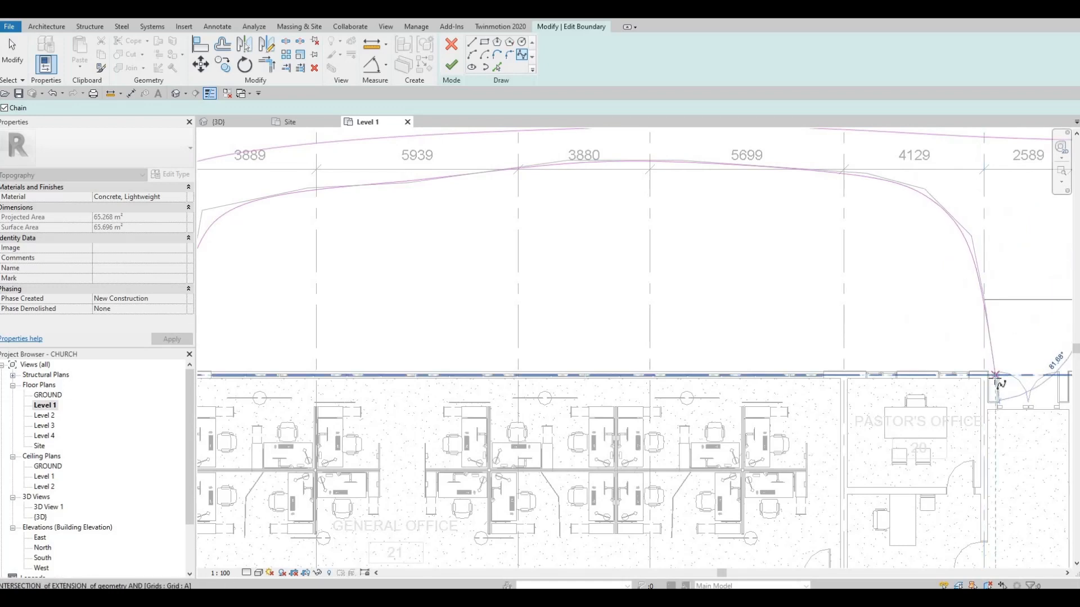
scroll(995, 374, "up", 2)
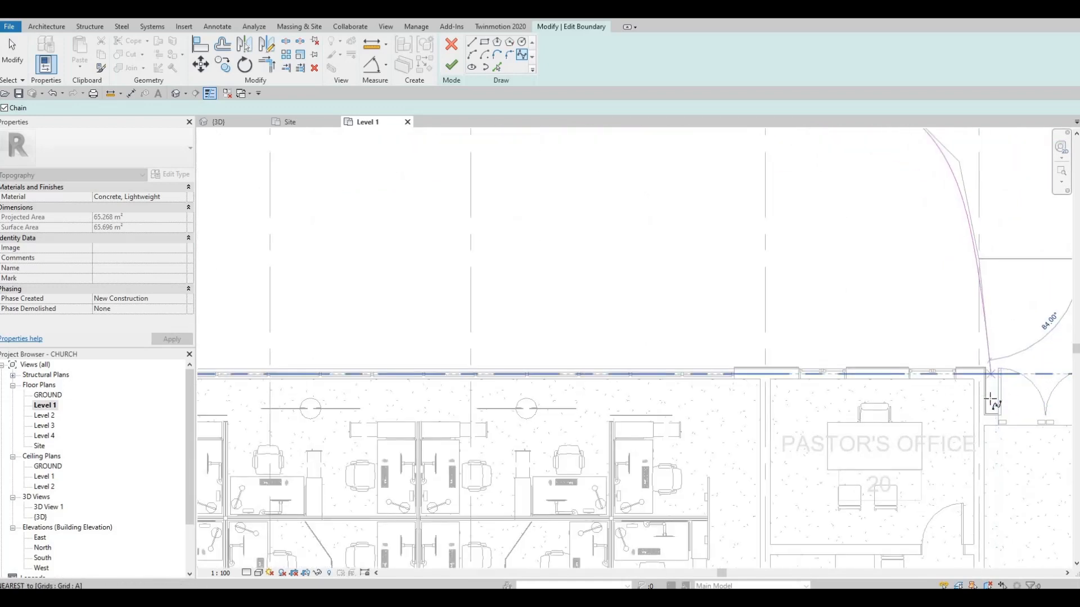
scroll(989, 413, "up", 3)
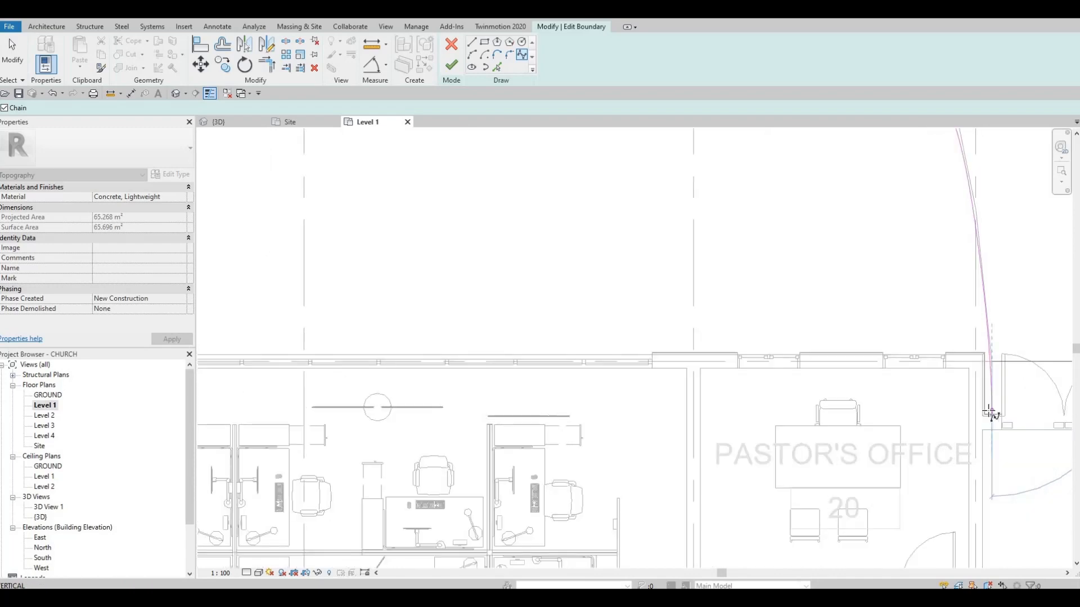
left_click(990, 413)
key("Escape")
Draw a spline from the east side of Corridor 1's entrance door up and around eastward, ending just below the outer edge's east end.
scroll(965, 294, "down", 3)
middle_click_drag(902, 277, 487, 183)
scroll(487, 183, "down", 2)
scroll(634, 264, "up", 3)
left_click(631, 258)
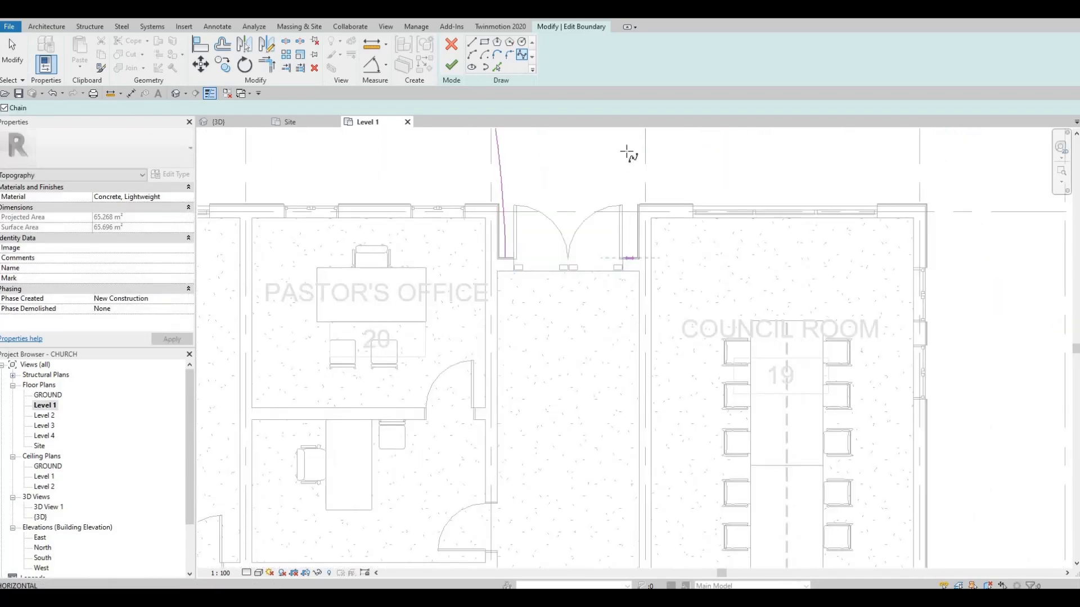
left_click(630, 156)
scroll(618, 369, "up", 1)
scroll(613, 360, "down", 4)
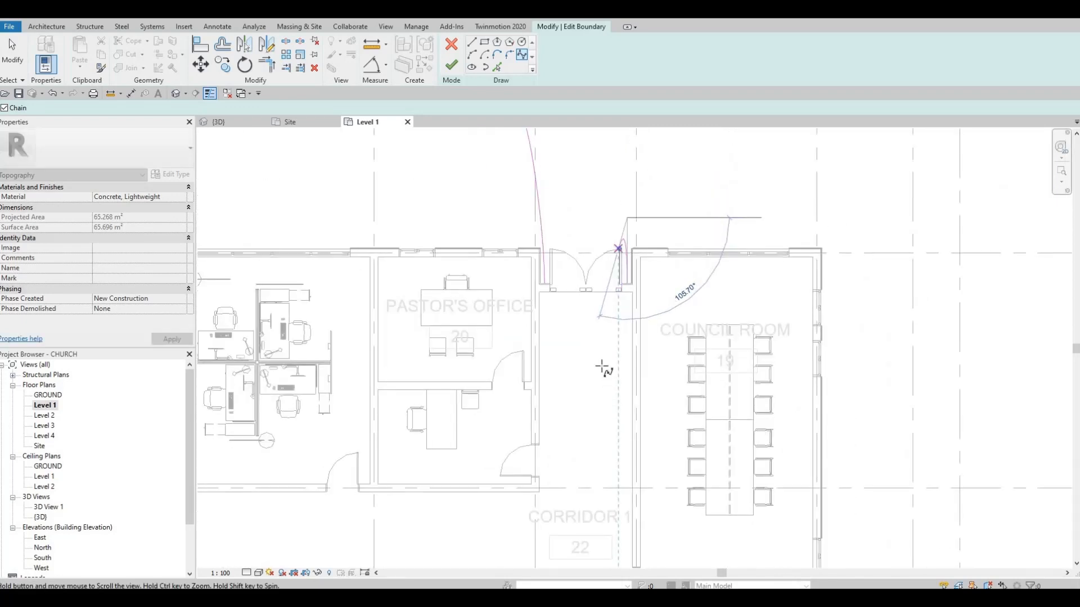
middle_click_drag(605, 318, 602, 551)
left_click(628, 263)
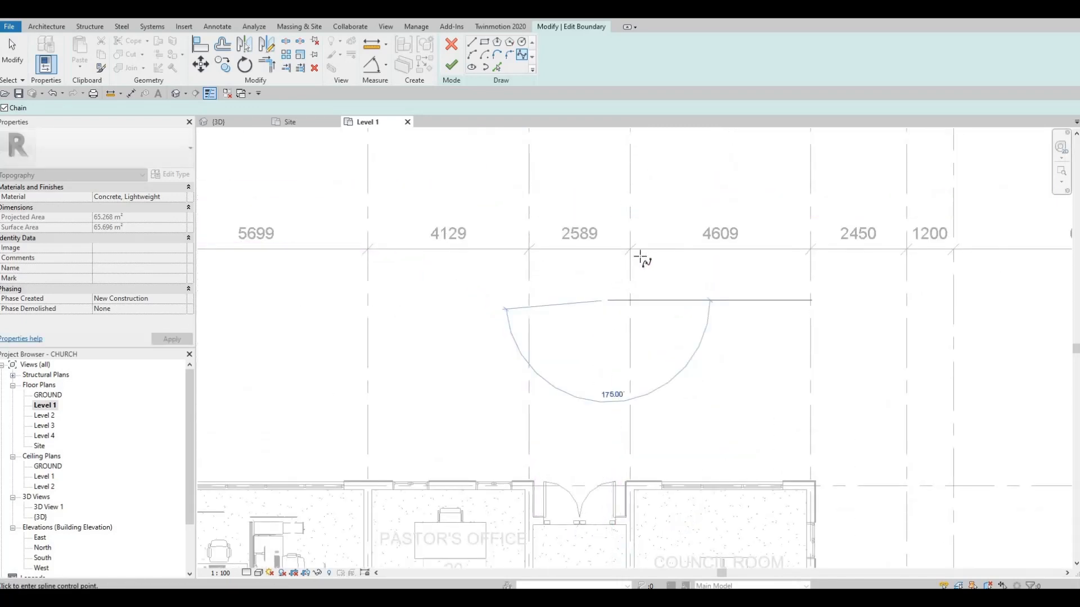
left_click(711, 249)
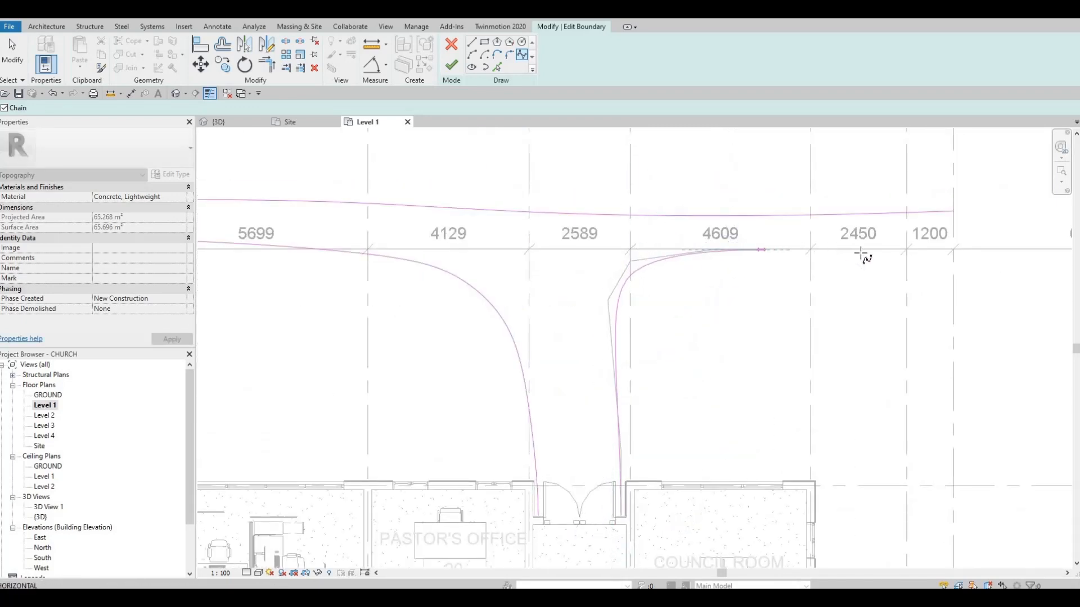
left_click(945, 254)
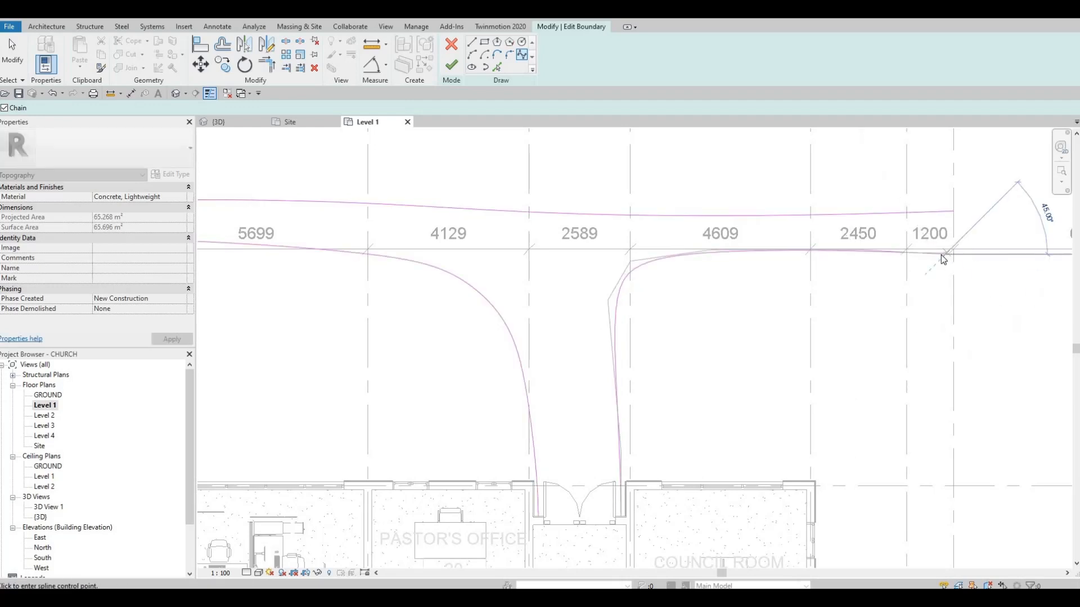
key("Escape")
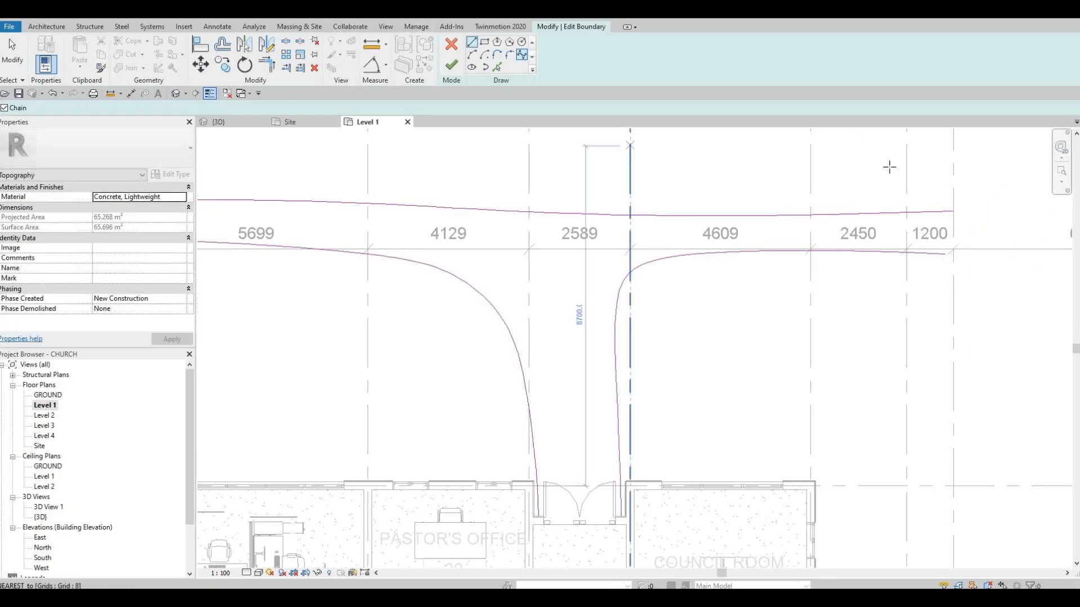
Close the walkway boundary with straight lines across its east end and across Corridor 1's entrance door.
left_click(944, 264)
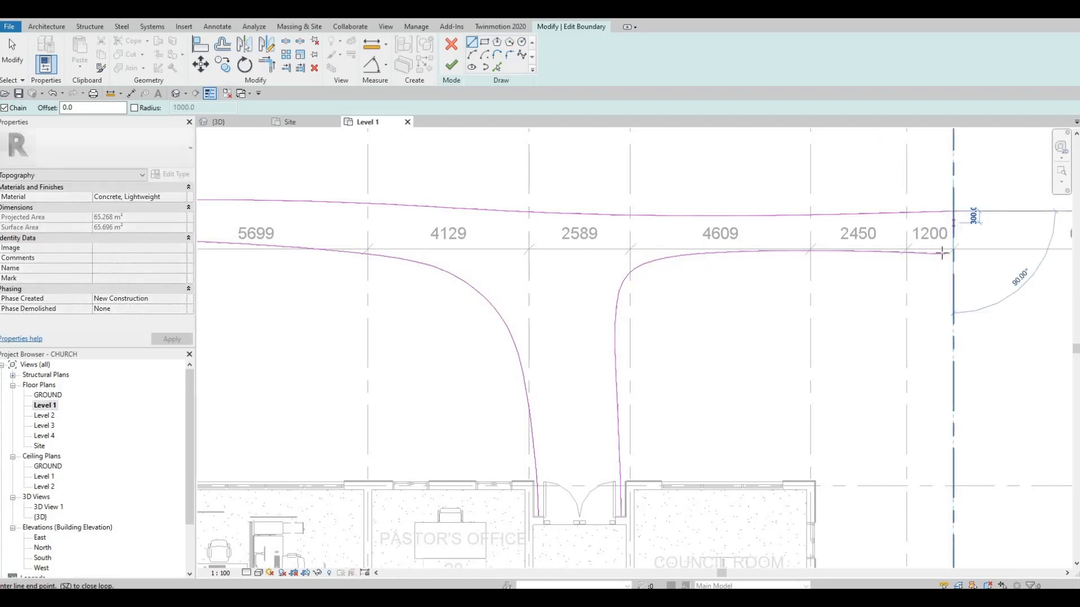
middle_click_drag(573, 517, 631, 307)
scroll(593, 324, "up", 2)
scroll(585, 285, "up", 3)
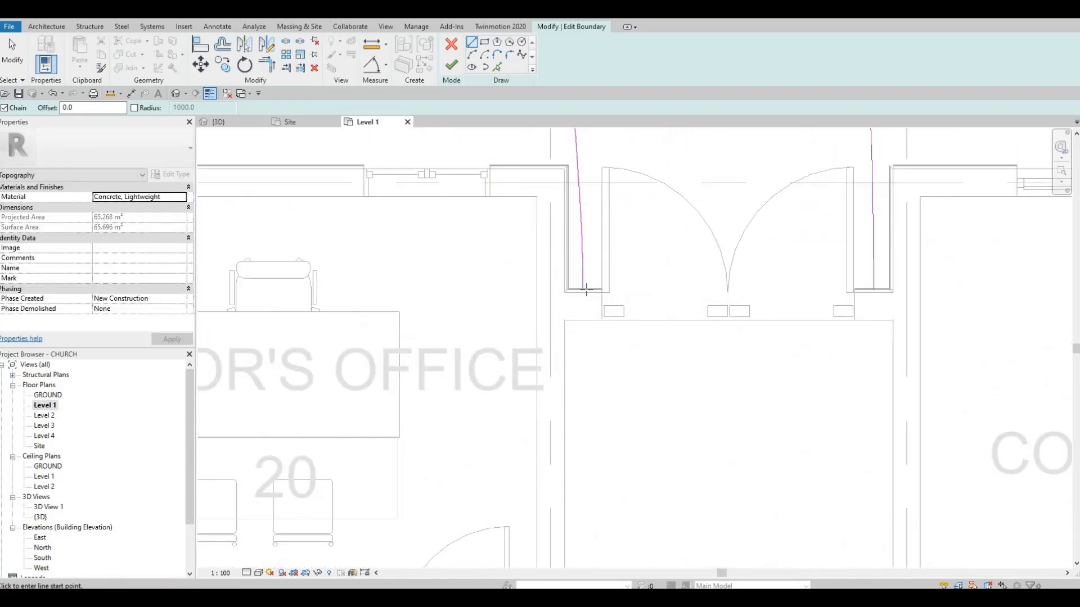
scroll(863, 291, "up", 2)
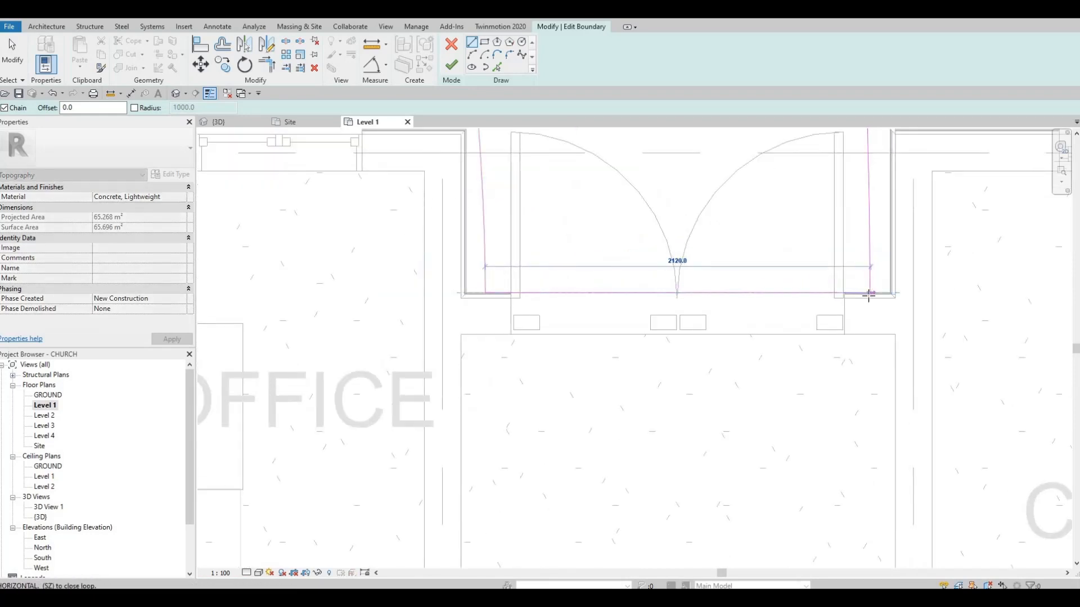
scroll(869, 293, "up", 2)
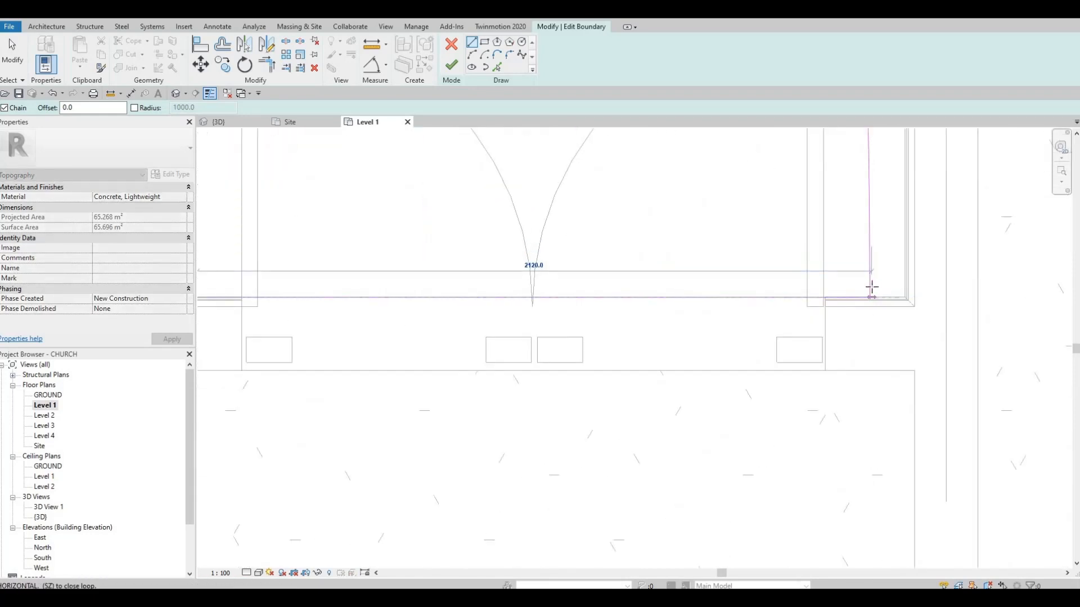
scroll(868, 298, "up", 3)
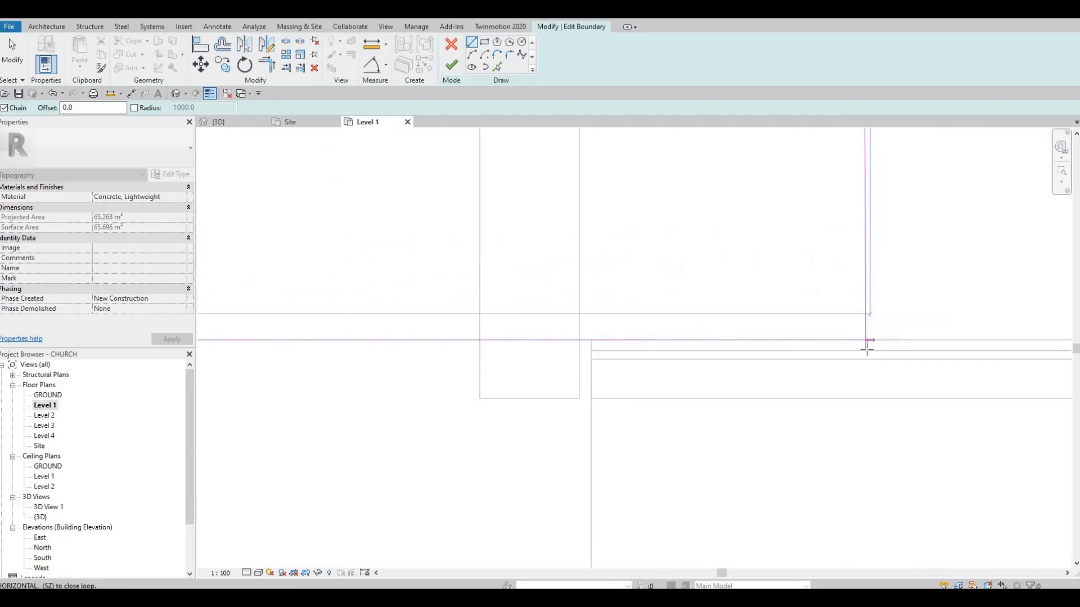
left_click(866, 349)
Reshape the inner spline near the general office corner by moving two control points outward to smooth the bend.
scroll(801, 266, "down", 5)
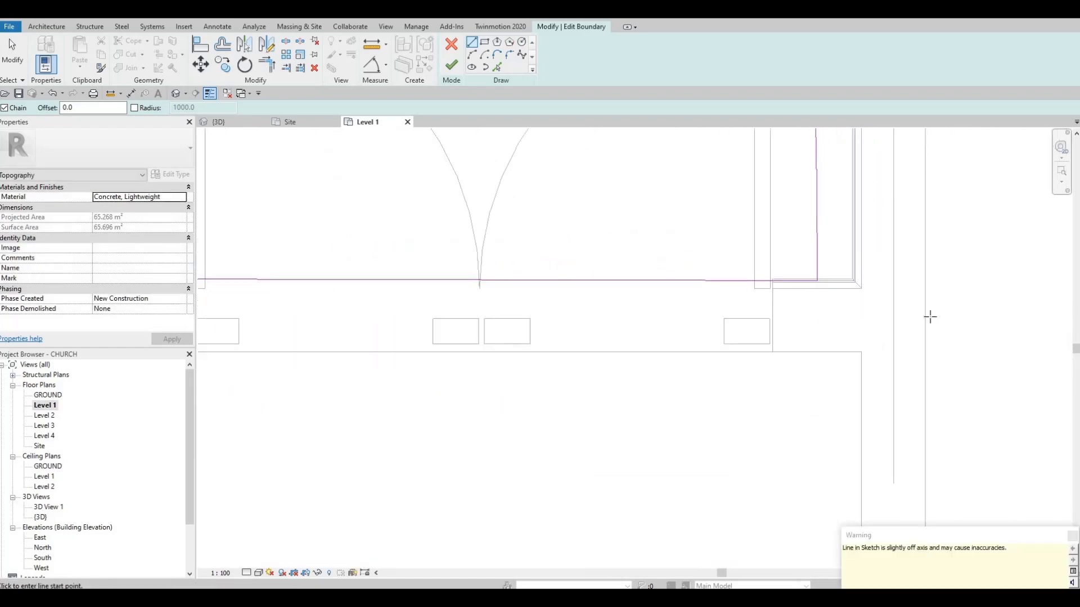
scroll(767, 284, "down", 4)
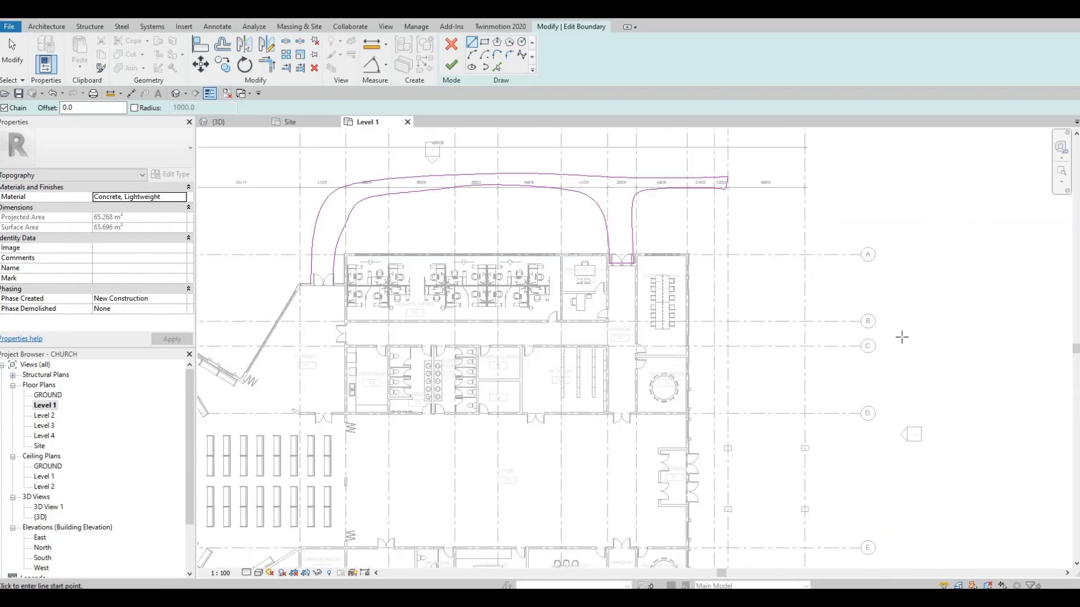
scroll(748, 304, "down", 1)
middle_click_drag(747, 302, 820, 264)
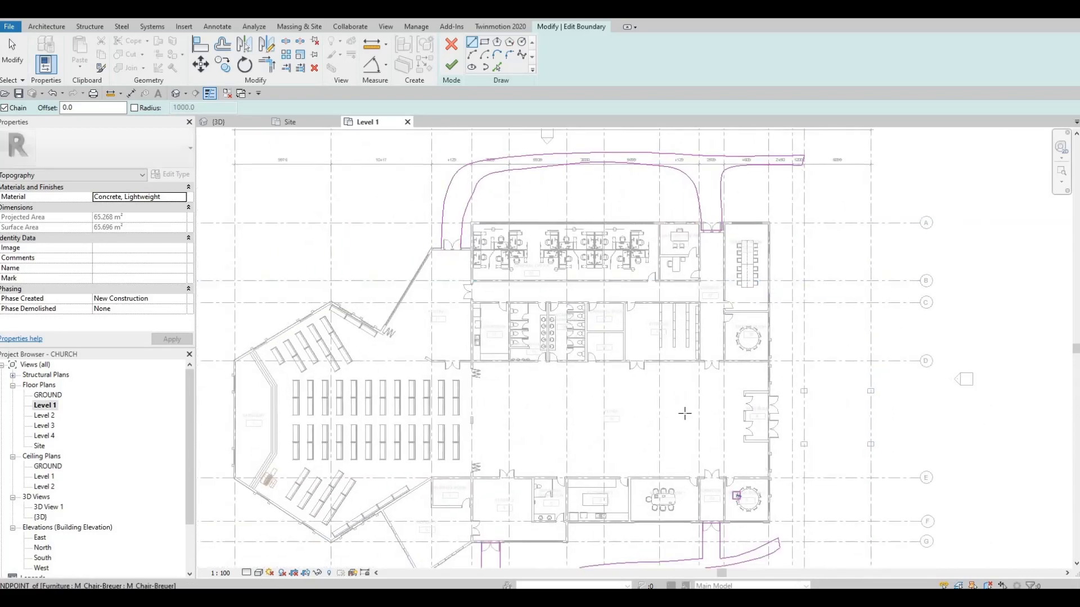
scroll(622, 230, "up", 5)
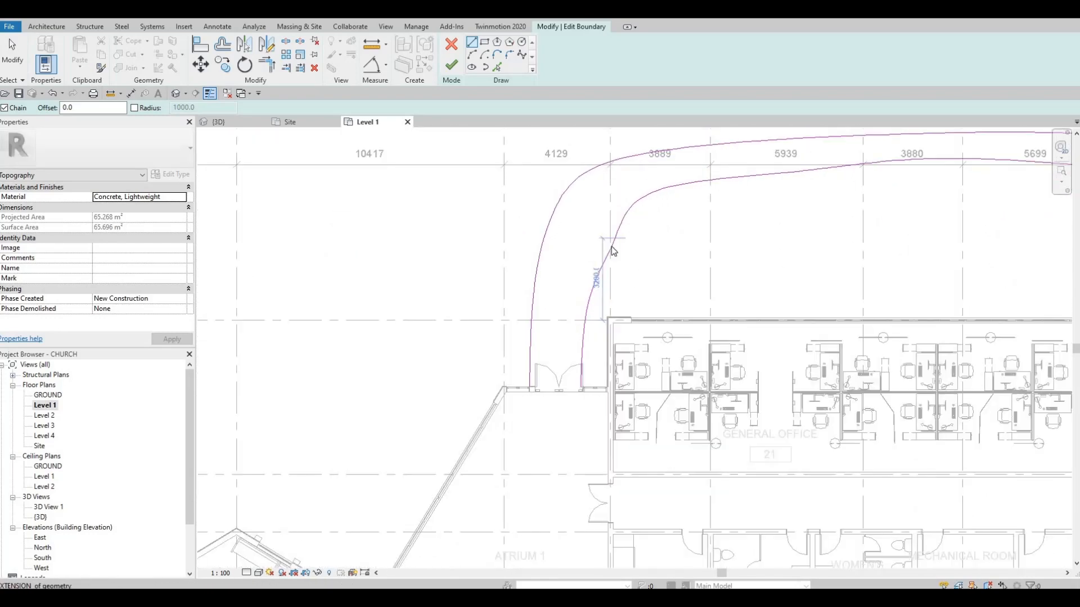
key("Escape")
key("Escape")
left_click(610, 254)
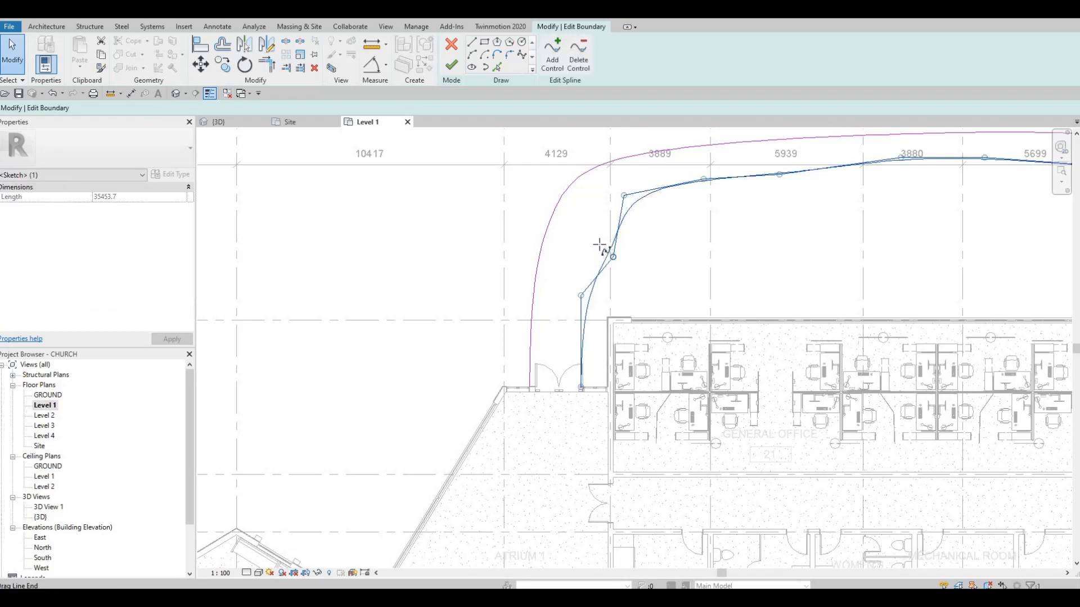
left_click_drag(599, 245, 596, 240)
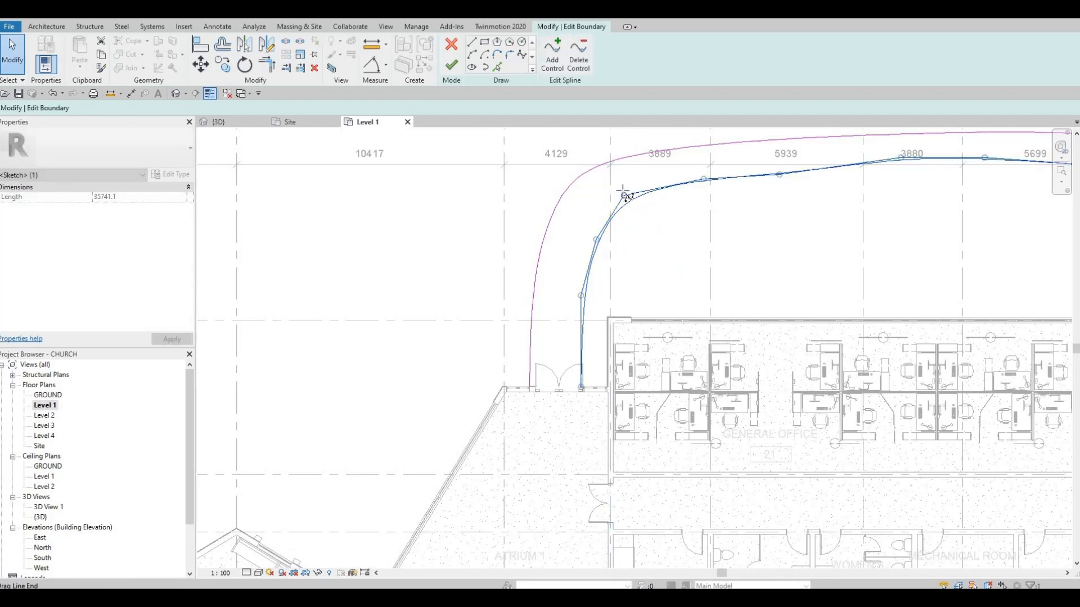
left_click_drag(623, 194, 619, 189)
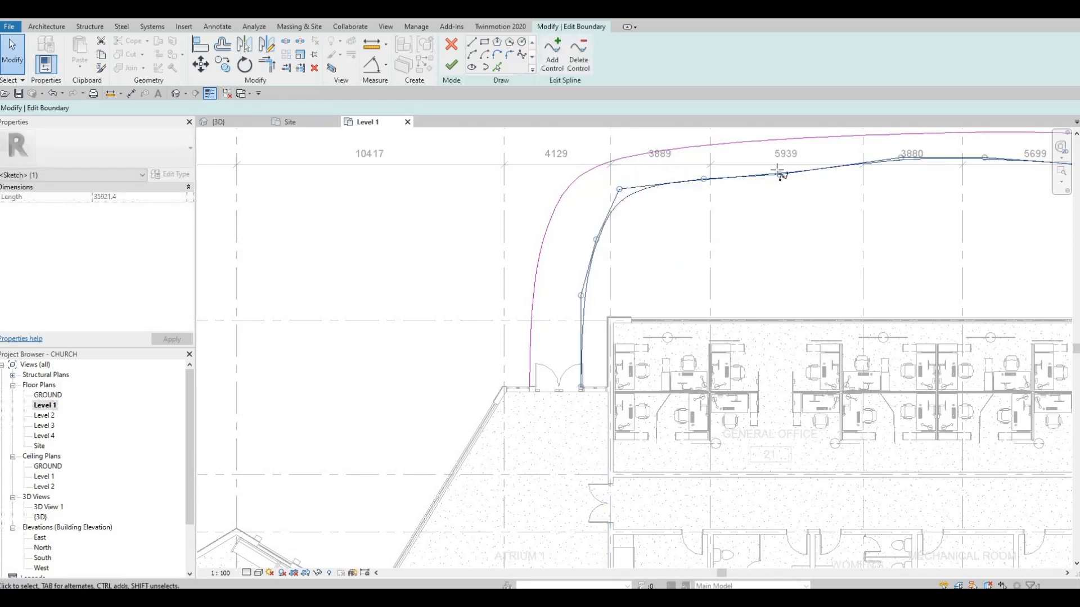
key("Escape")
Draw a straight line across the atrium's upper double door, from the outer spline's end to the inner spline's end.
middle_click_drag(619, 263, 617, 189)
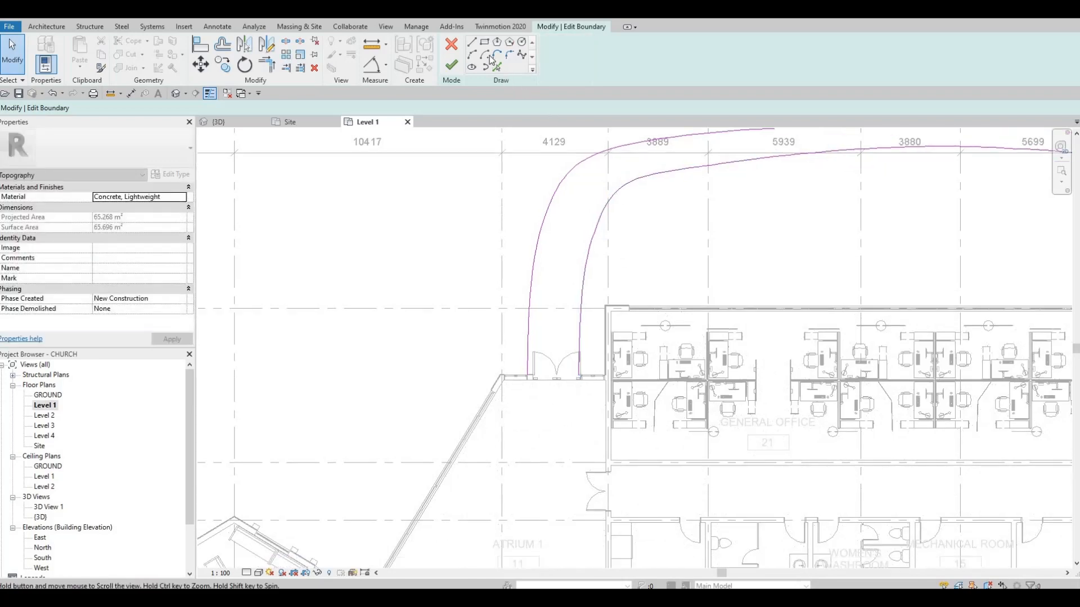
key("l")
key("i")
scroll(526, 318, "up", 5)
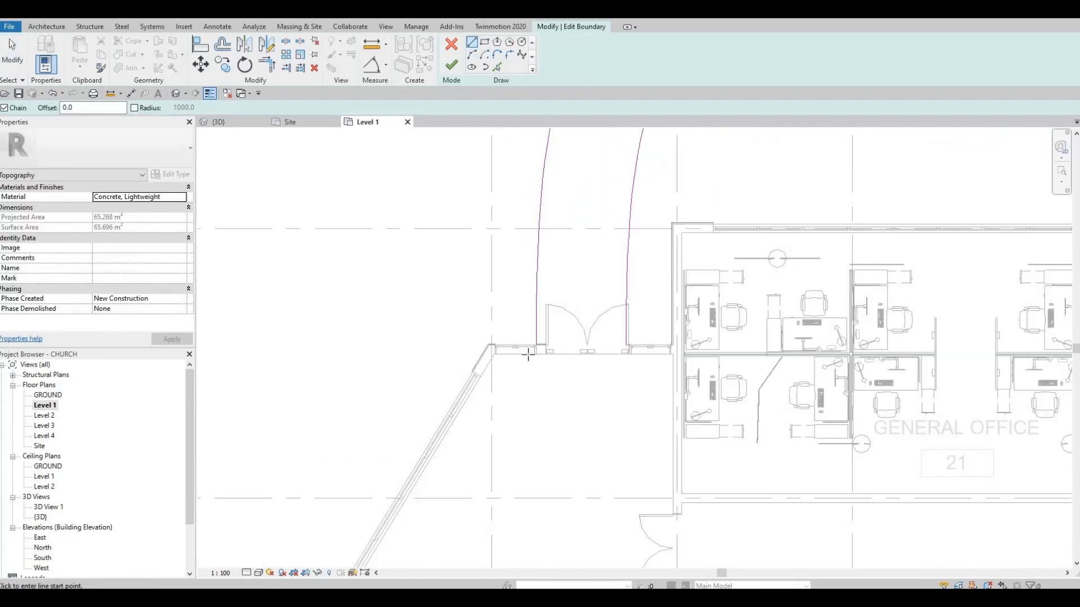
scroll(534, 345, "up", 5)
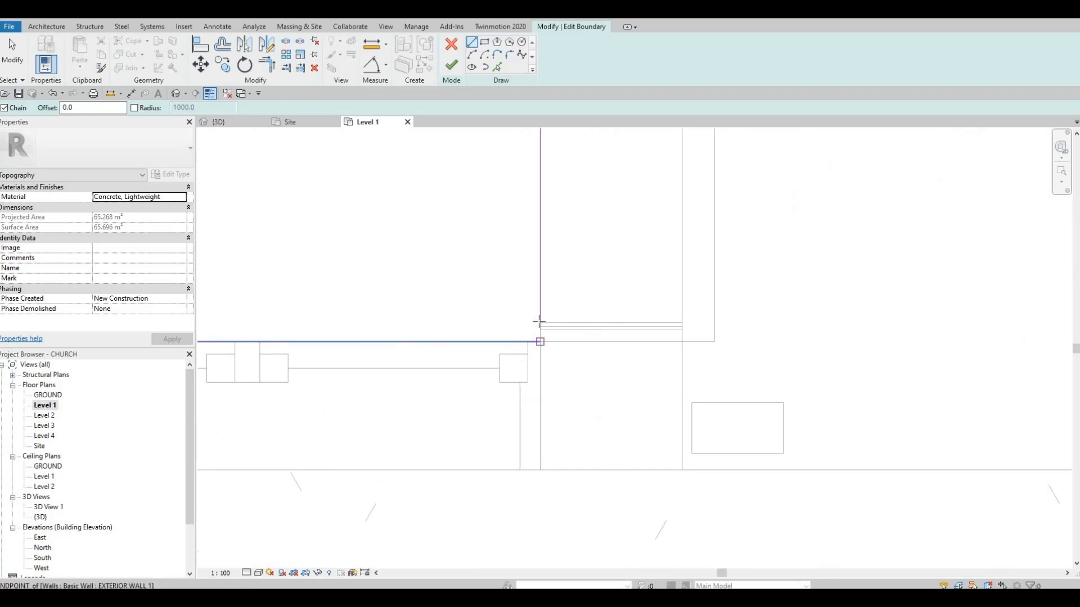
left_click(524, 331)
middle_click_drag(854, 381, 676, 348)
scroll(676, 349, "down", 3)
middle_click_drag(1052, 319, 422, 251)
scroll(406, 282, "up", 5)
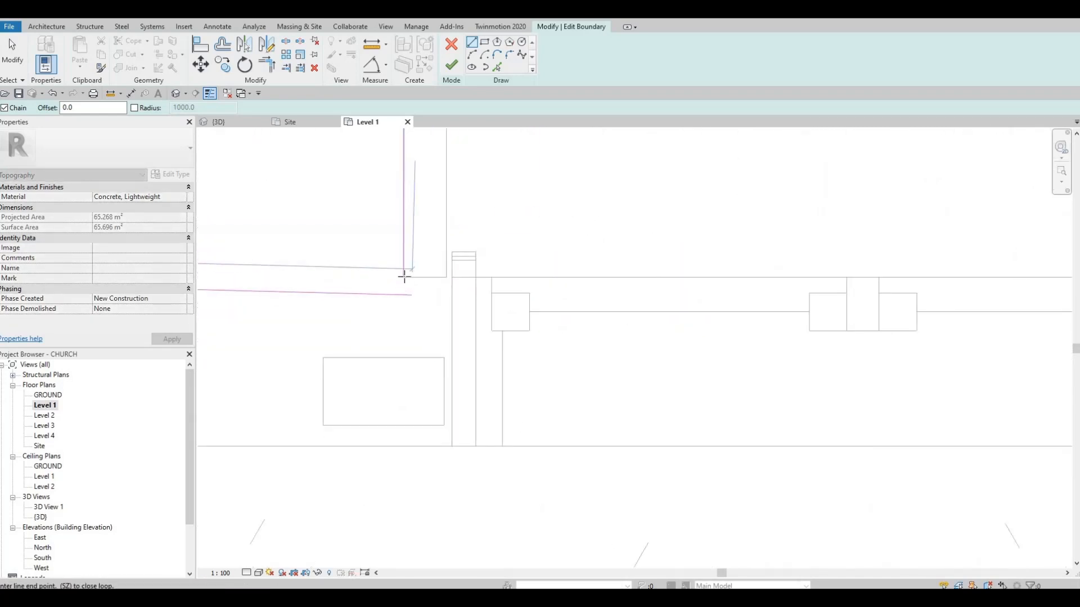
left_click(403, 277)
key("Escape")
scroll(487, 294, "down", 3)
middle_click_drag(523, 171, 525, 311)
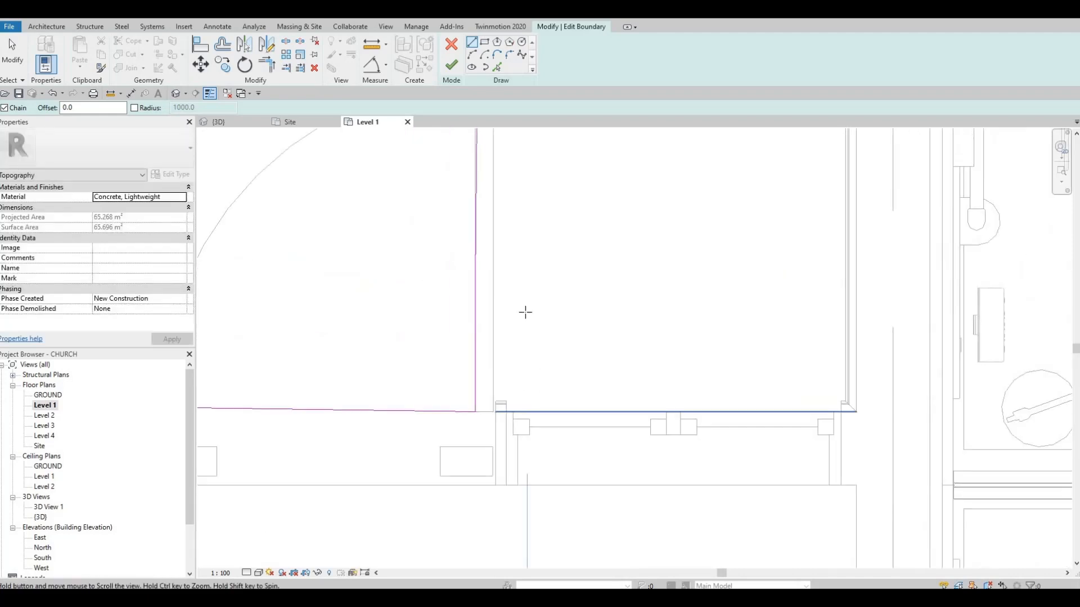
Move the east end of the atrium door line onto the inner spline's lower end and finish the subregion boundary.
scroll(525, 337, "down", 5)
key("Escape")
left_click(520, 396)
left_click_drag(519, 404, 548, 403)
left_click(507, 405)
scroll(521, 406, "up", 1)
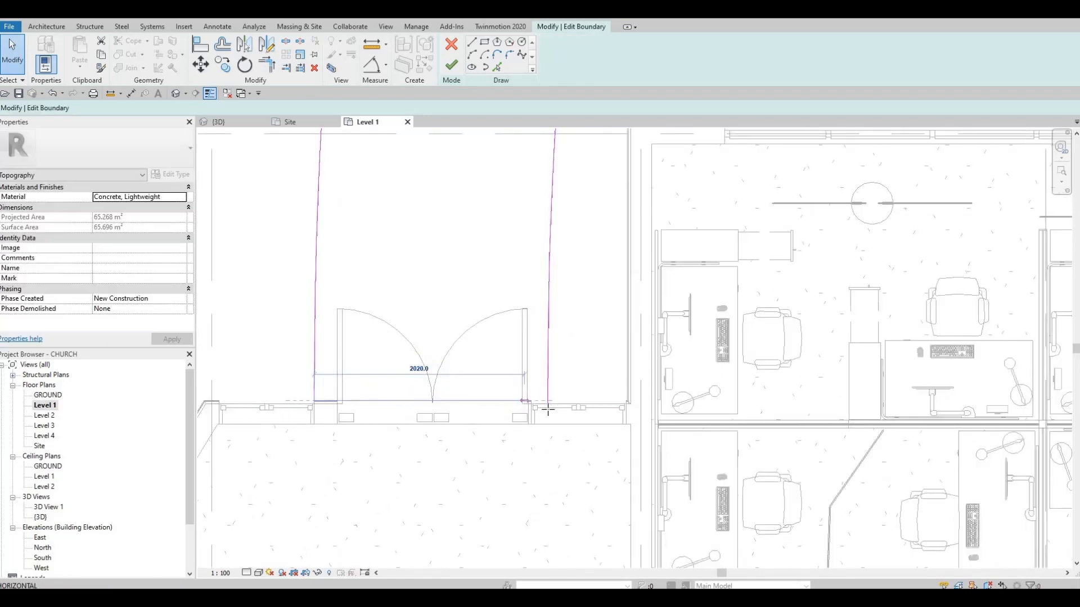
scroll(528, 405, "up", 3)
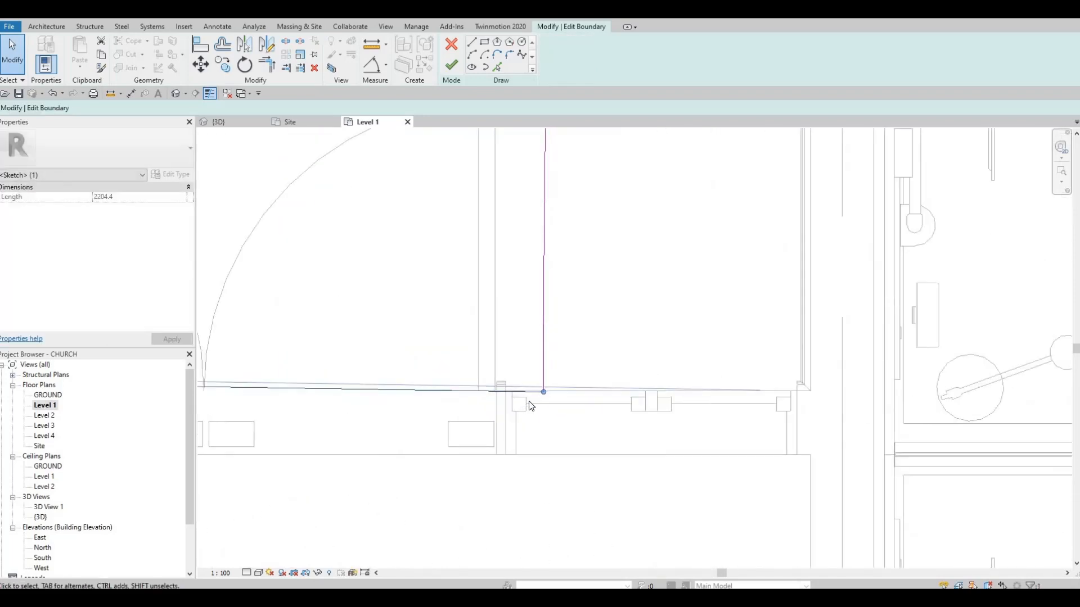
scroll(529, 400, "down", 5)
scroll(528, 394, "down", 4)
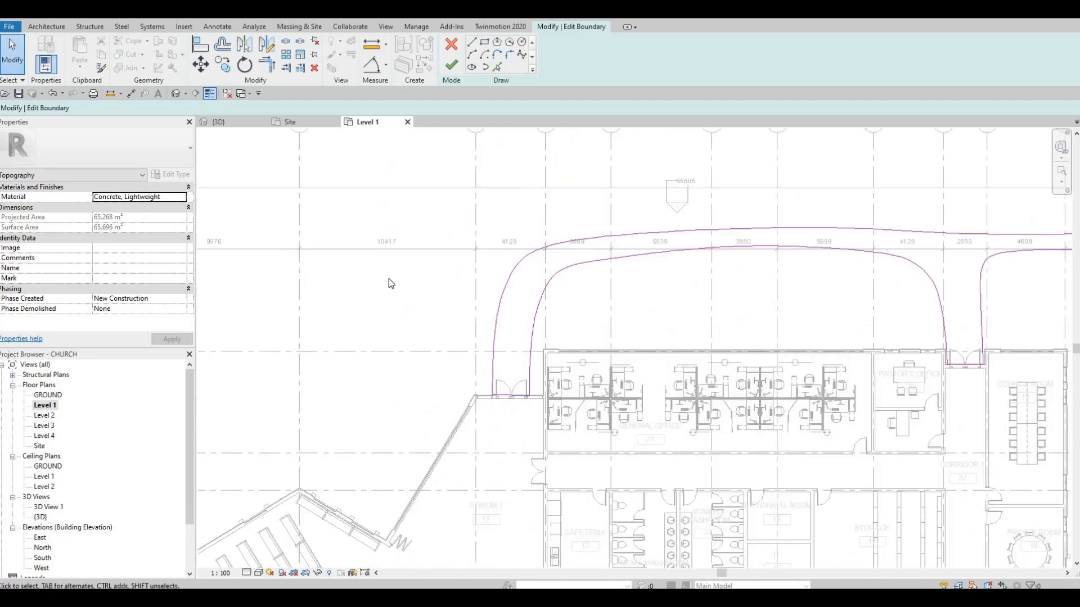
left_click(451, 65)
Check the concrete walkways in the Site plan and around the building in the 3D view.
scroll(450, 188, "down", 4)
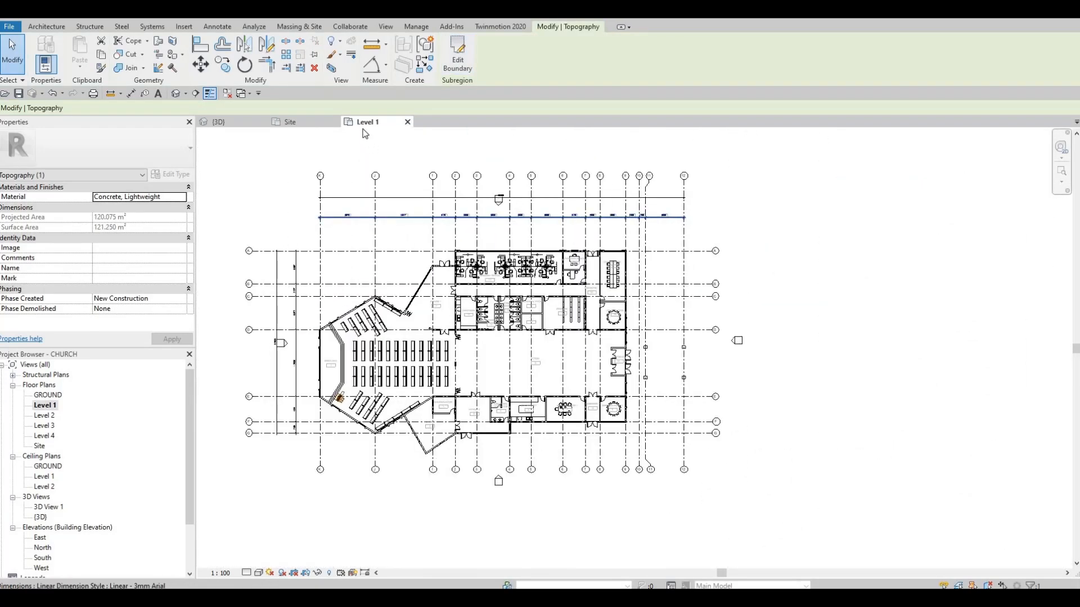
left_click(299, 120)
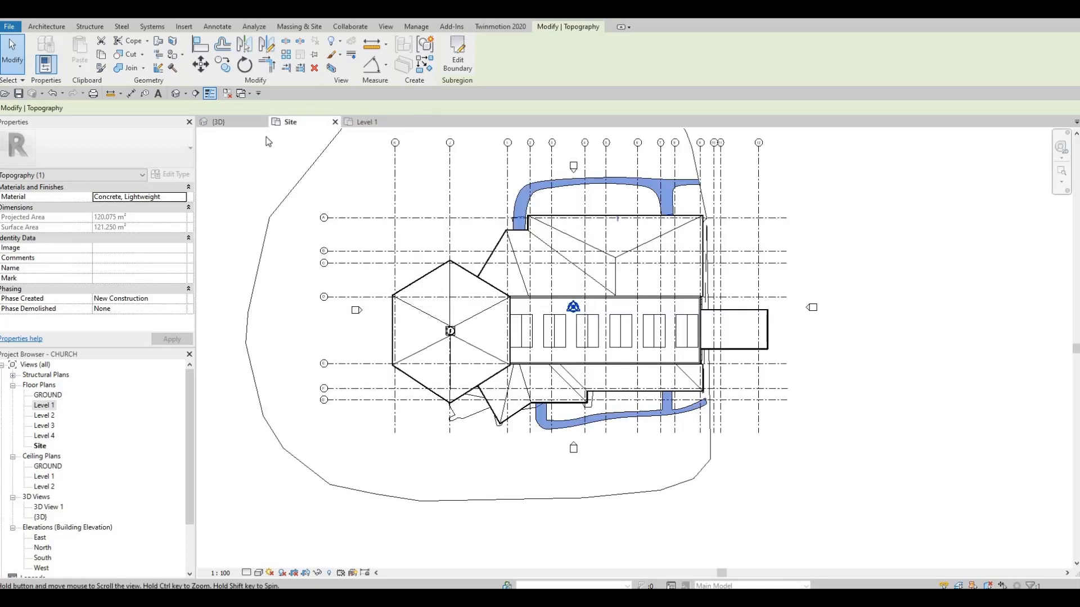
left_click(224, 121)
middle_click_drag(811, 437, 573, 359, "shift")
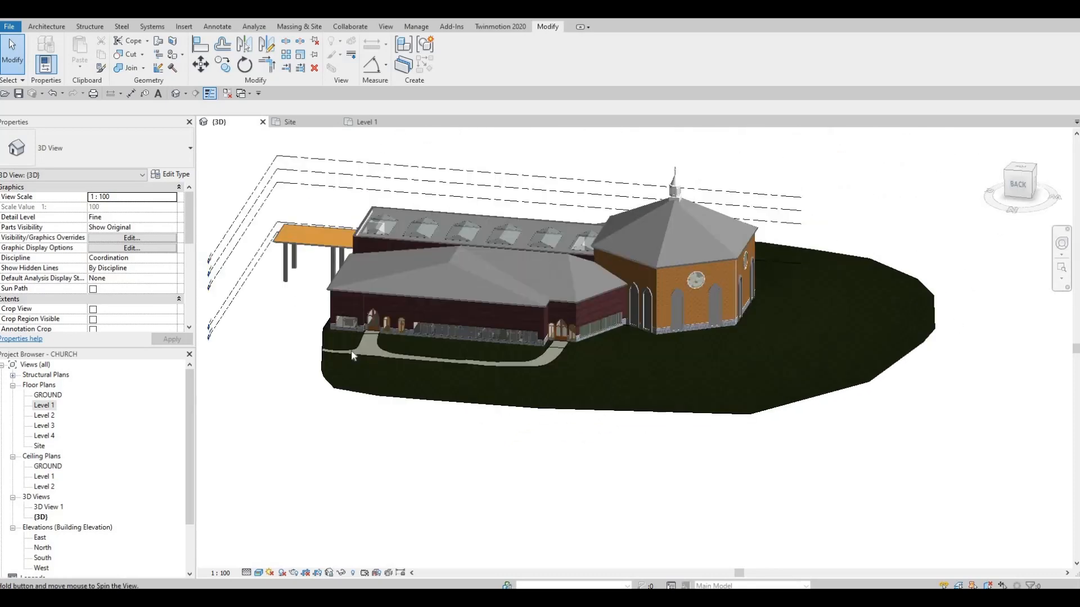
left_click(351, 354)
middle_click_drag(351, 354, 668, 278, "shift")
Examine the terrain's edge beside the front walkway and beneath the entrance canopy columns in the 3D view.
middle_click_drag(801, 163, 686, 270)
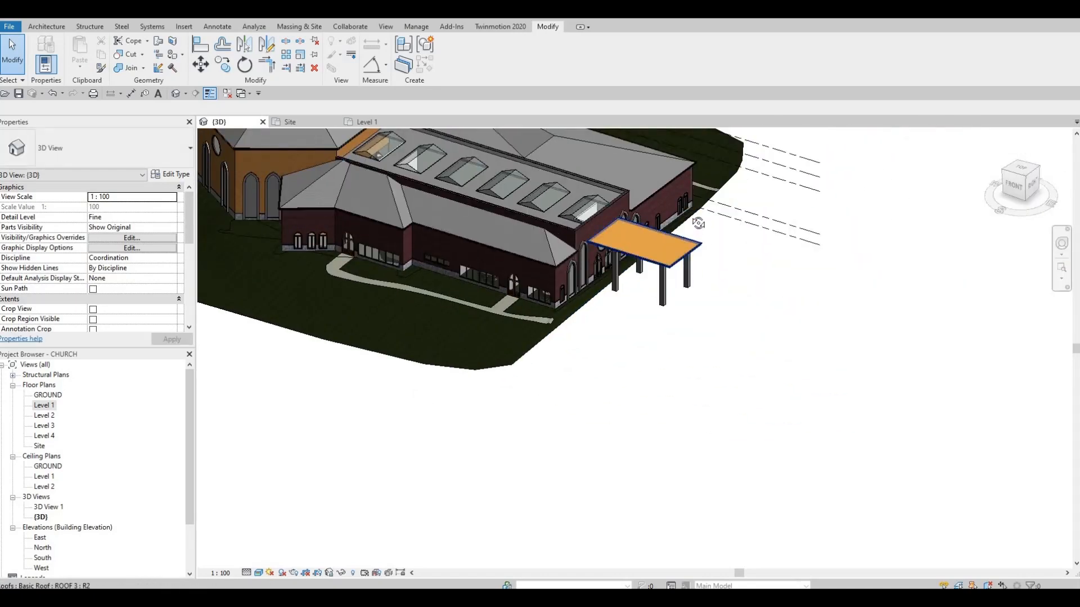
middle_click_drag(698, 224, 659, 240, "shift")
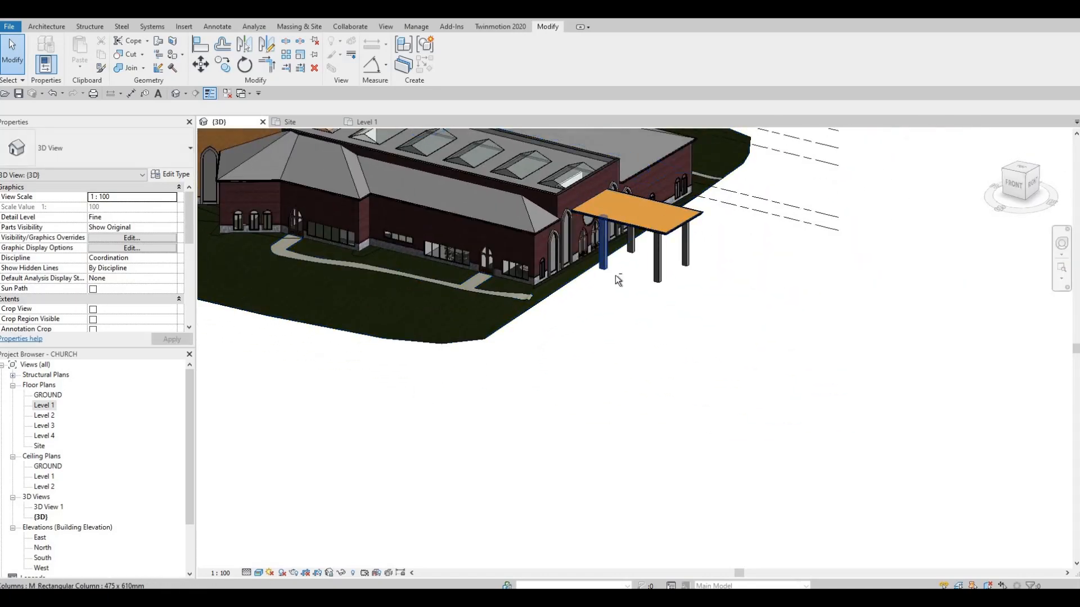
middle_click_drag(684, 189, 685, 320, "shift")
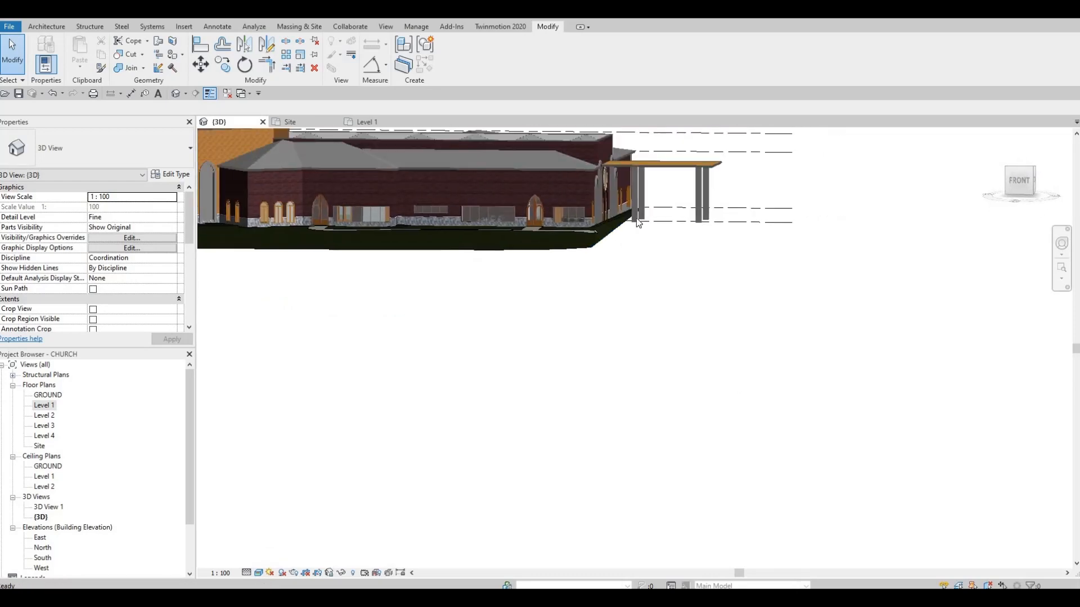
middle_click_drag(592, 384, 615, 307, "shift")
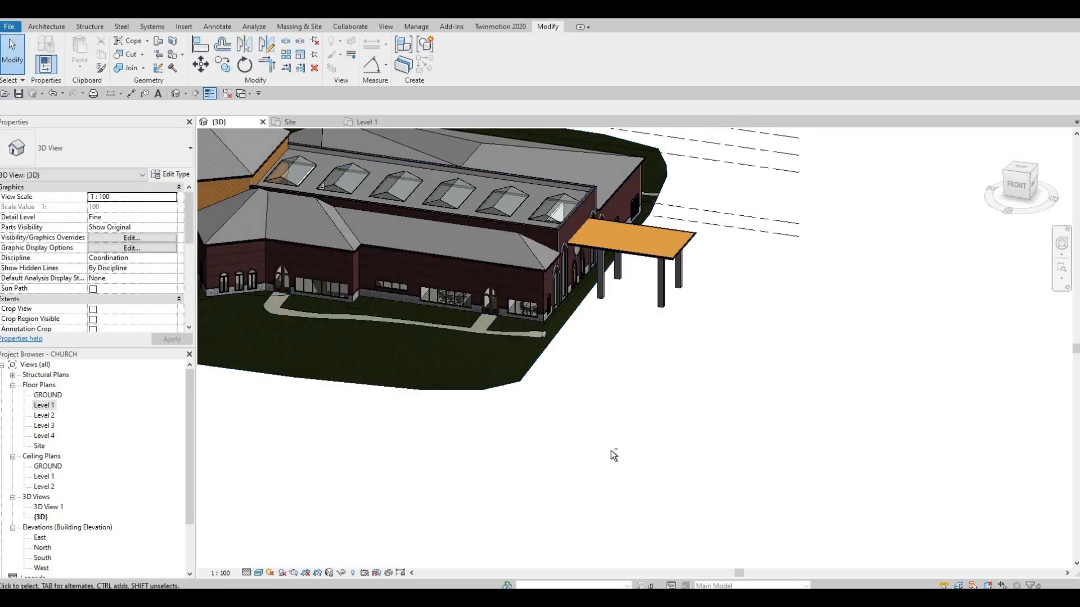
mouse_move(613, 454)
middle_mouse_down("shift")
mouse_move(602, 429)
mouse_move(595, 448)
middle_mouse_up("shift")
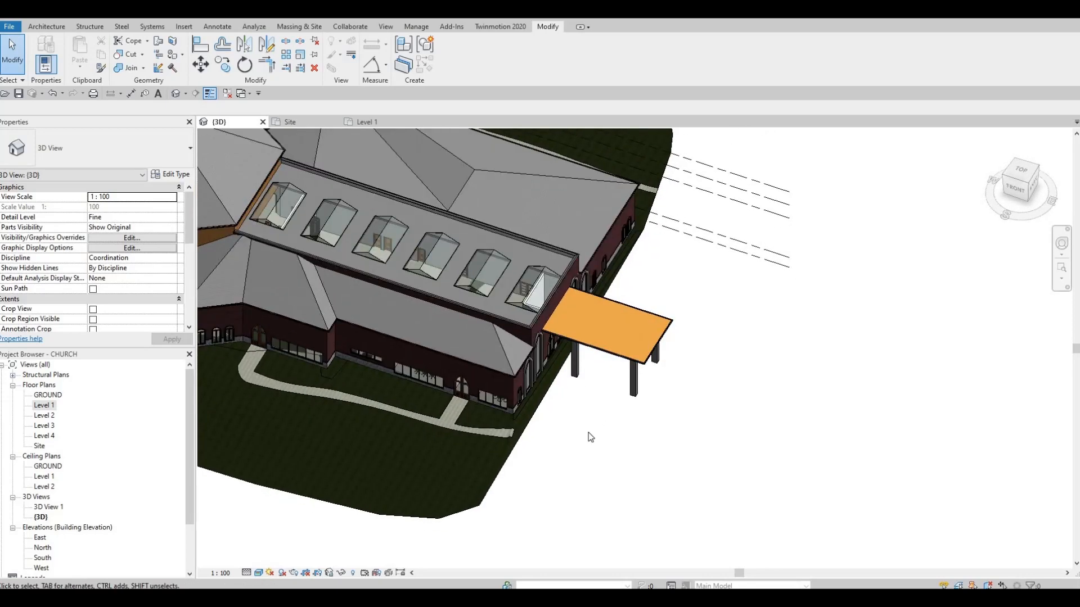
middle_click_drag(595, 409, 588, 431)
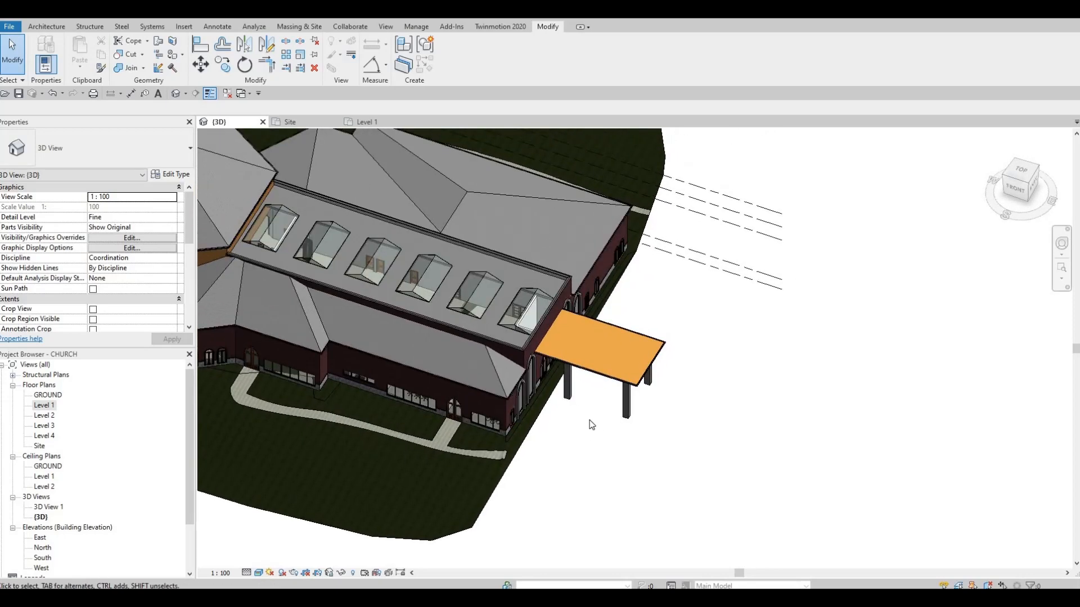
middle_click_drag(601, 258, 621, 264, "shift")
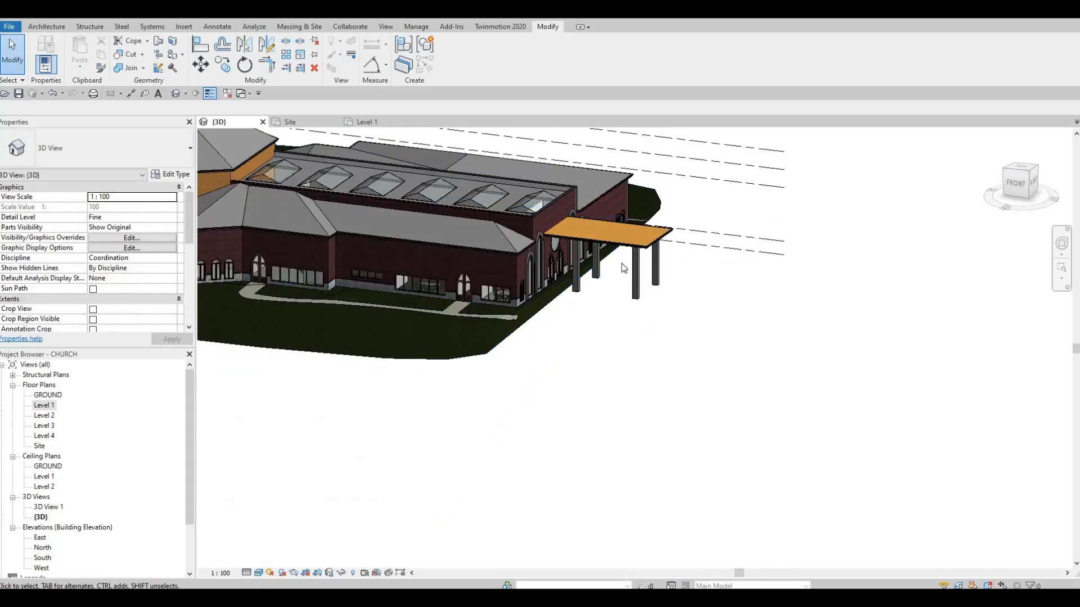
middle_click_drag(517, 361, 661, 157, "shift")
middle_click_drag(693, 318, 726, 202, "shift")
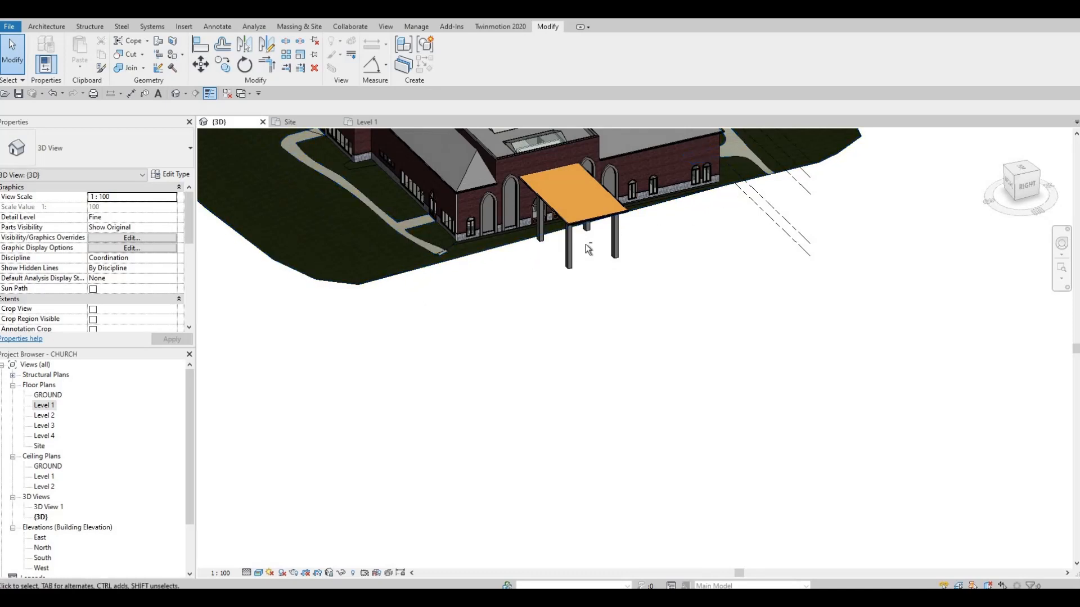
middle_click_drag(669, 300, 684, 326, "shift")
scroll(723, 292, "up", 4)
scroll(686, 327, "down", 3)
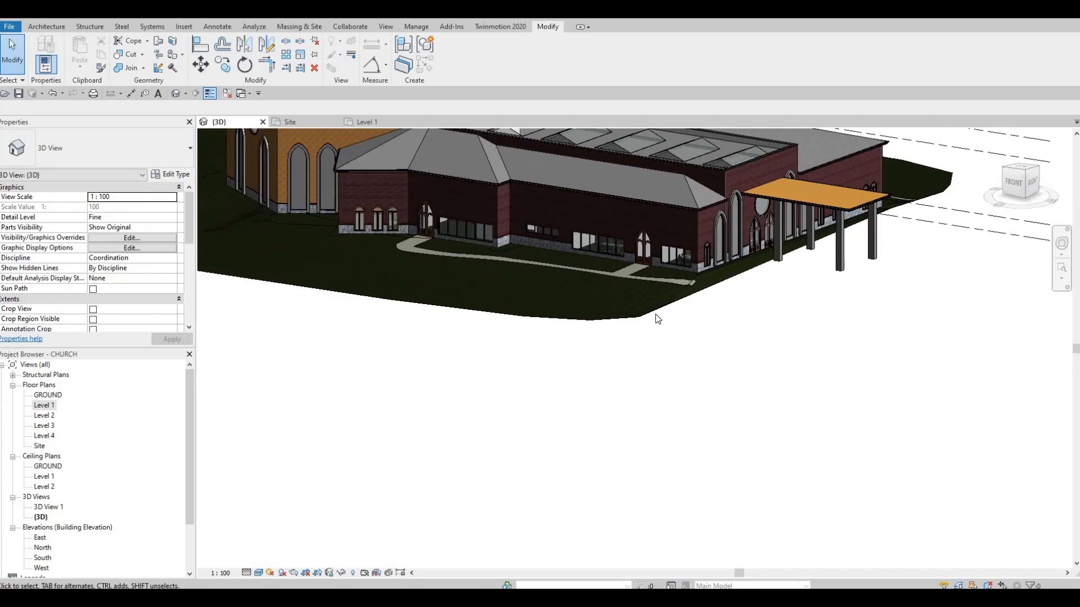
Start editing the grass toposurface and open the Site floor plan at the terrain's east edge.
left_click(639, 312)
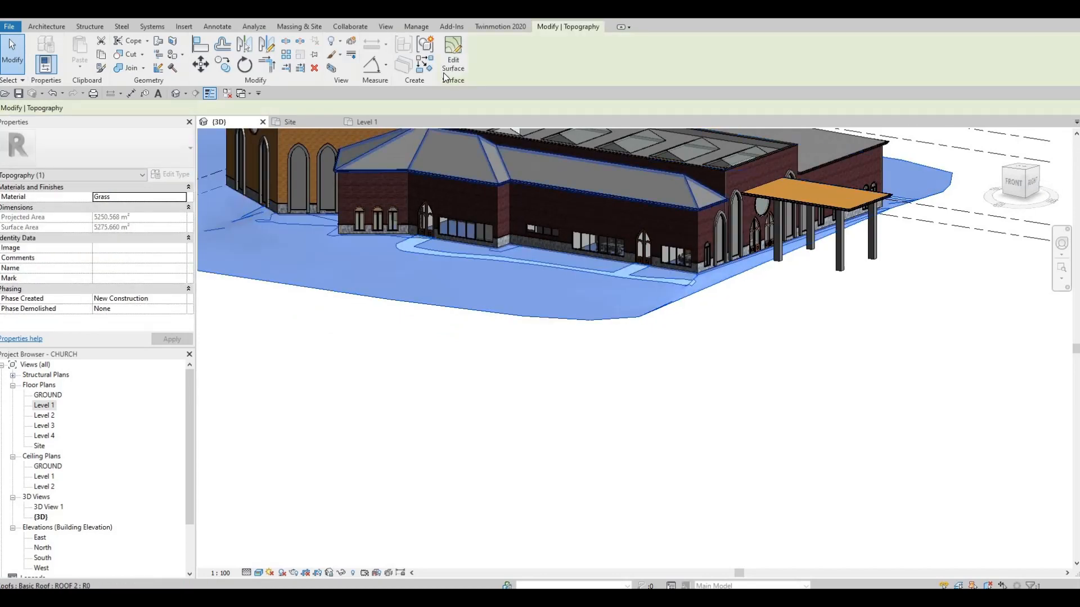
left_click(453, 56)
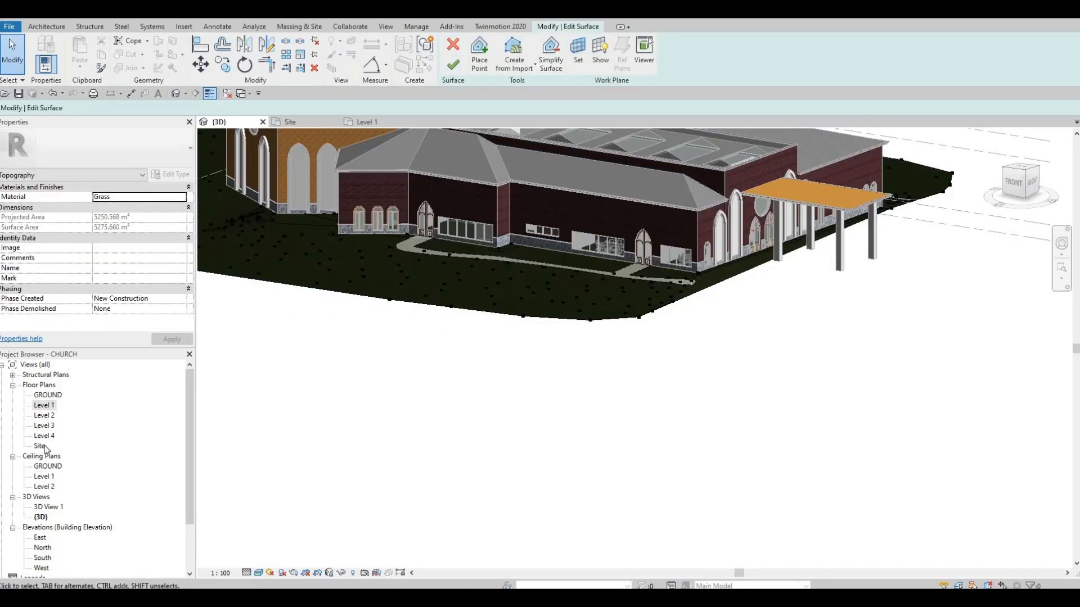
double_click(41, 445)
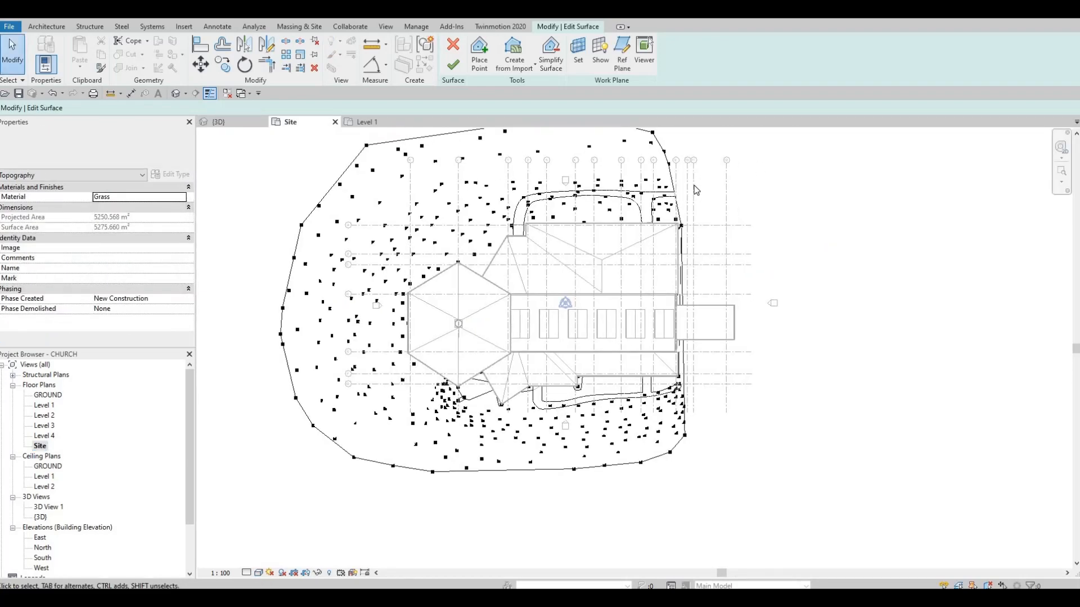
scroll(688, 216, "up", 3)
middle_click_drag(688, 216, 643, 232)
scroll(643, 232, "down", 1)
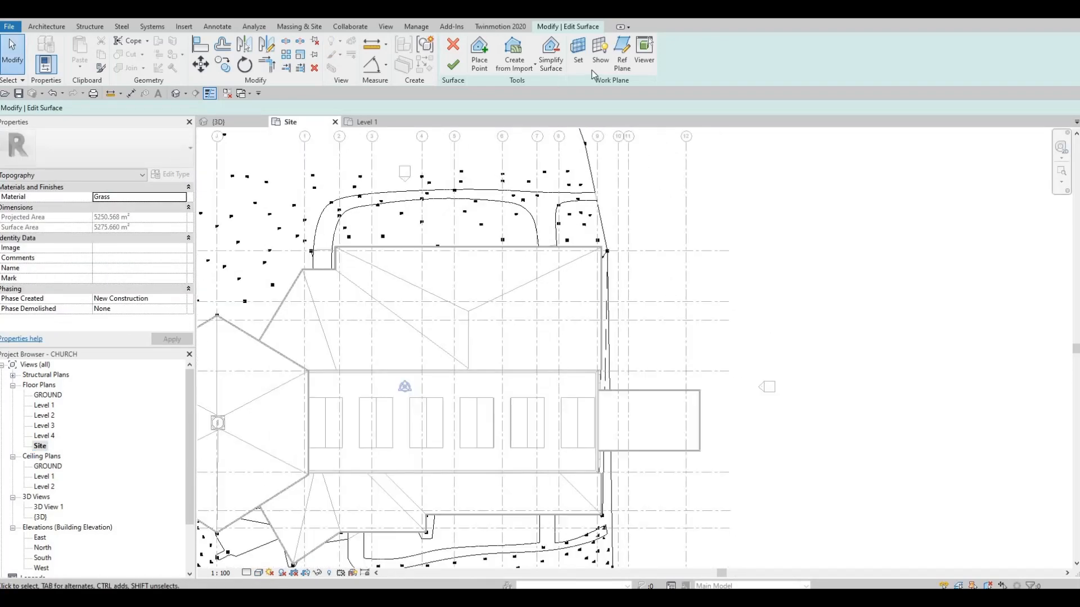
Place surface points at elevation 0 near grid 10, from the upper walkway's east end past the building's northeast corner.
left_click(482, 55)
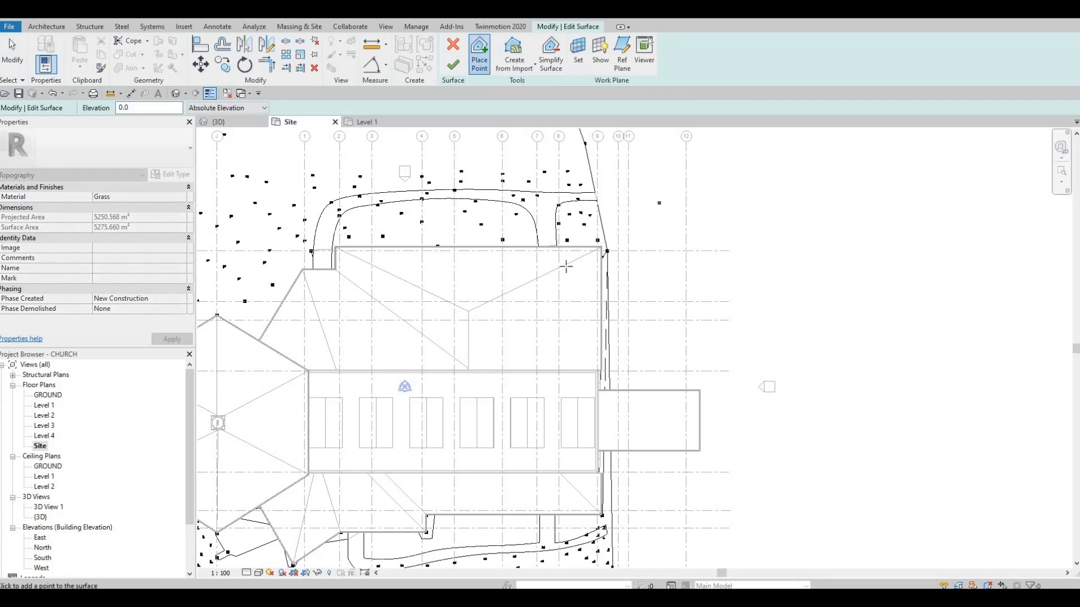
scroll(569, 270, "up", 3)
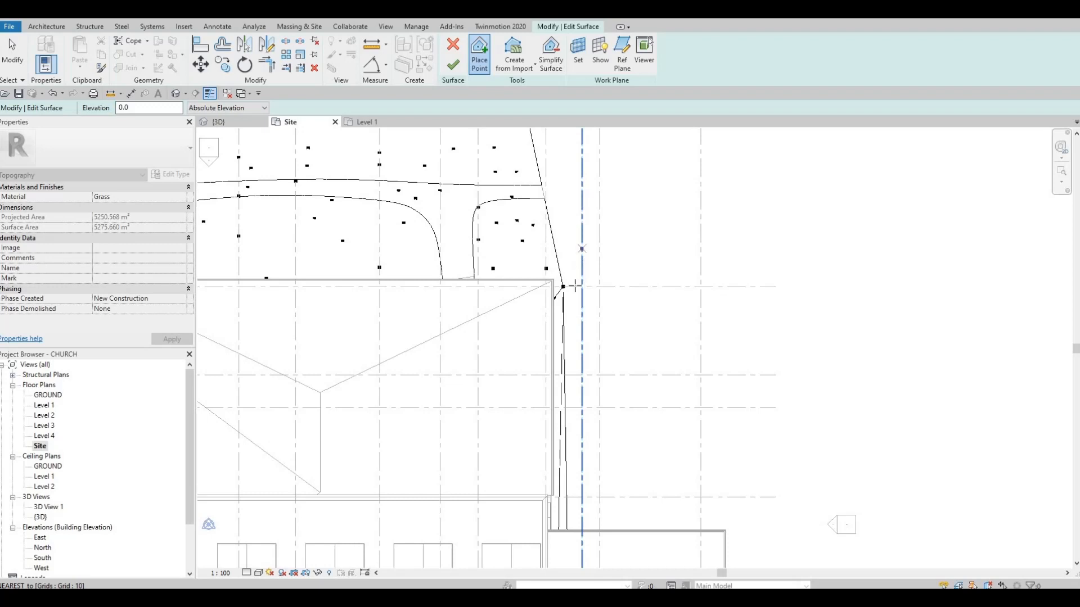
middle_click_drag(575, 286, 574, 389)
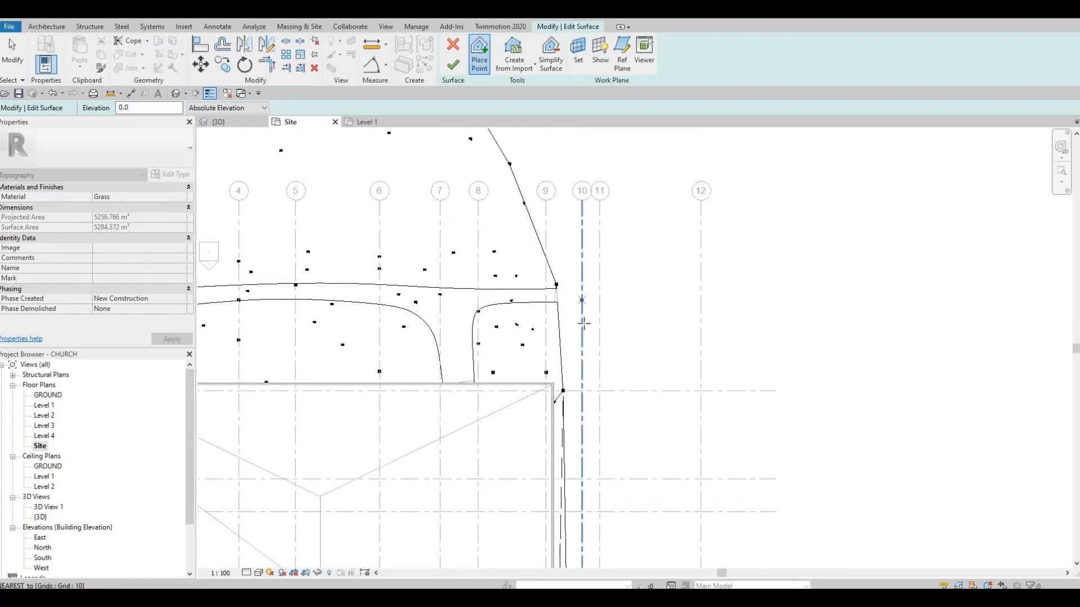
left_click(581, 301)
left_click(581, 339)
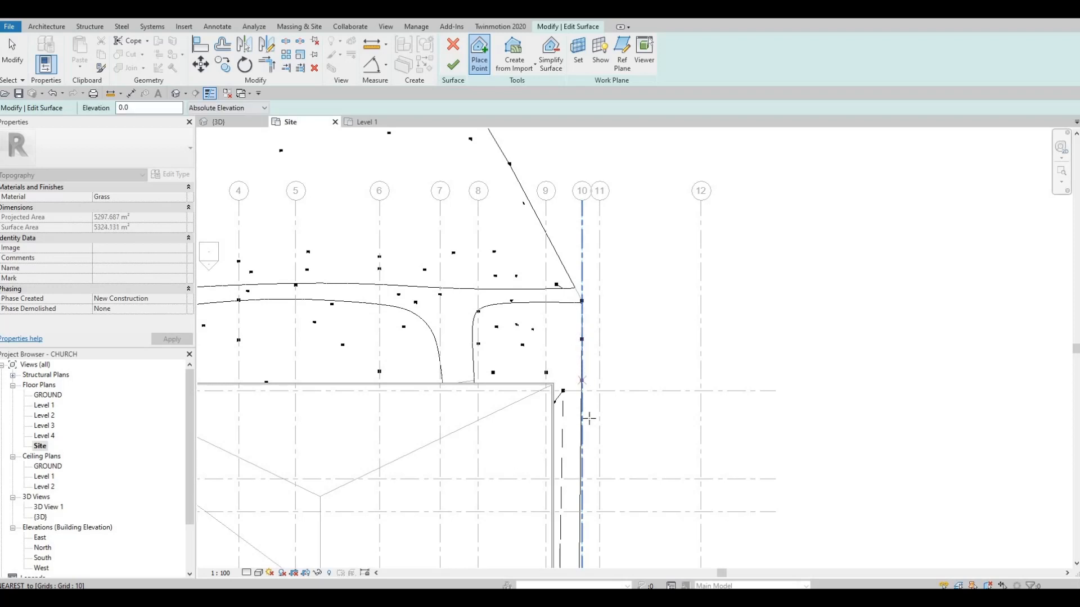
left_click(586, 383)
left_click(589, 412)
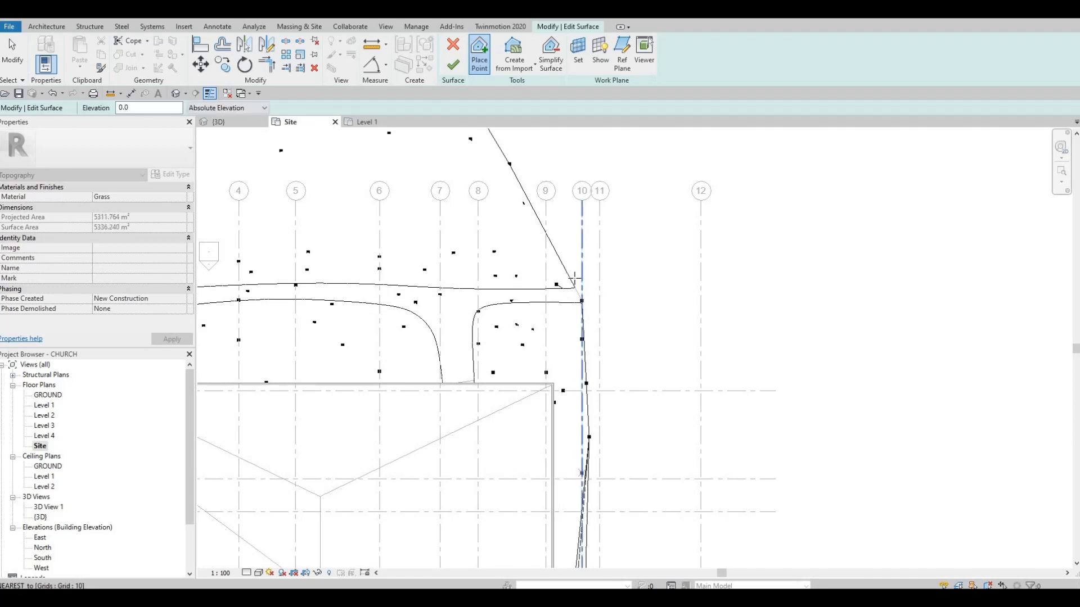
Continue the elevation 0 surface points down the east side, above and below the entrance canopy.
middle_click_drag(587, 508, 578, 247)
left_click(584, 323)
left_click(584, 363)
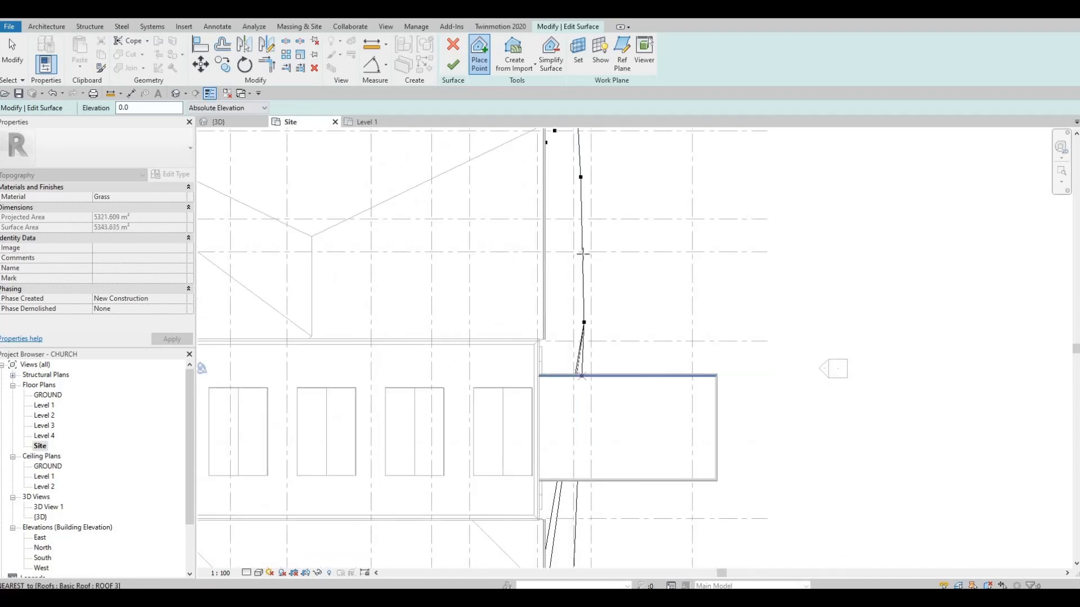
middle_click_drag(579, 492, 577, 382)
left_click(573, 332)
left_click(581, 384)
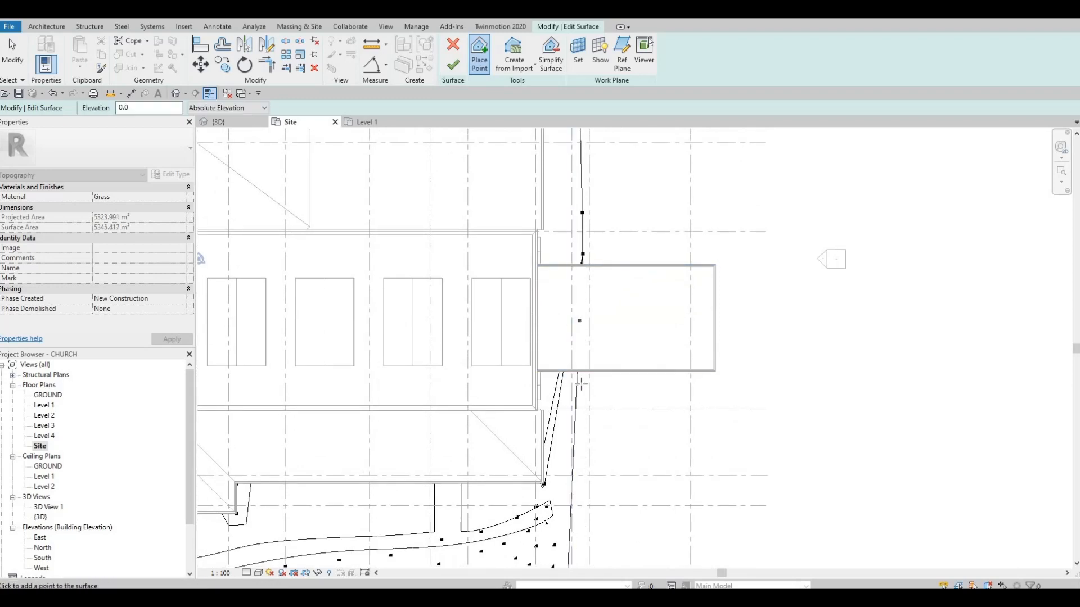
left_click(577, 429)
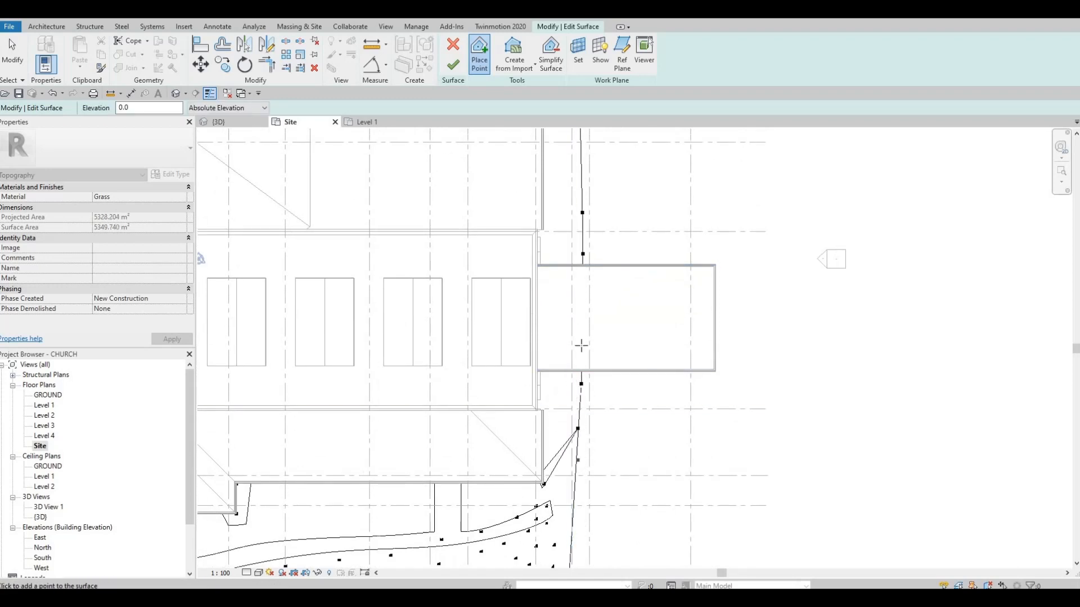
Add elevation 0 surface points along grid 10 beside the lower walkway's east end, down toward the terrain's southeast corner.
middle_click_drag(581, 345, 576, 201)
left_click(566, 336)
left_click(566, 380)
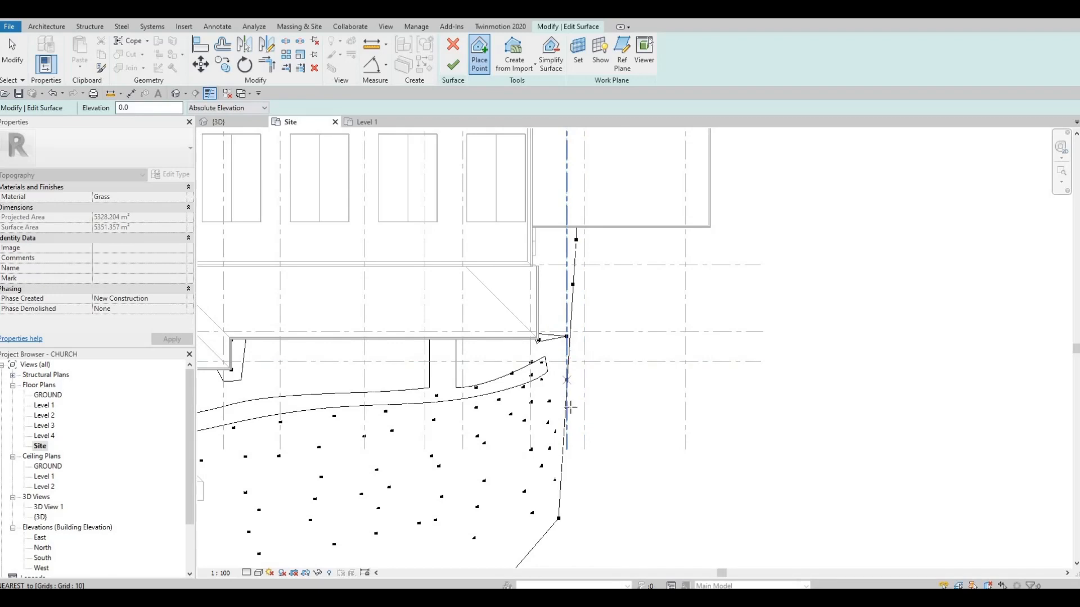
left_click(566, 407)
left_click(574, 420)
left_click(575, 459)
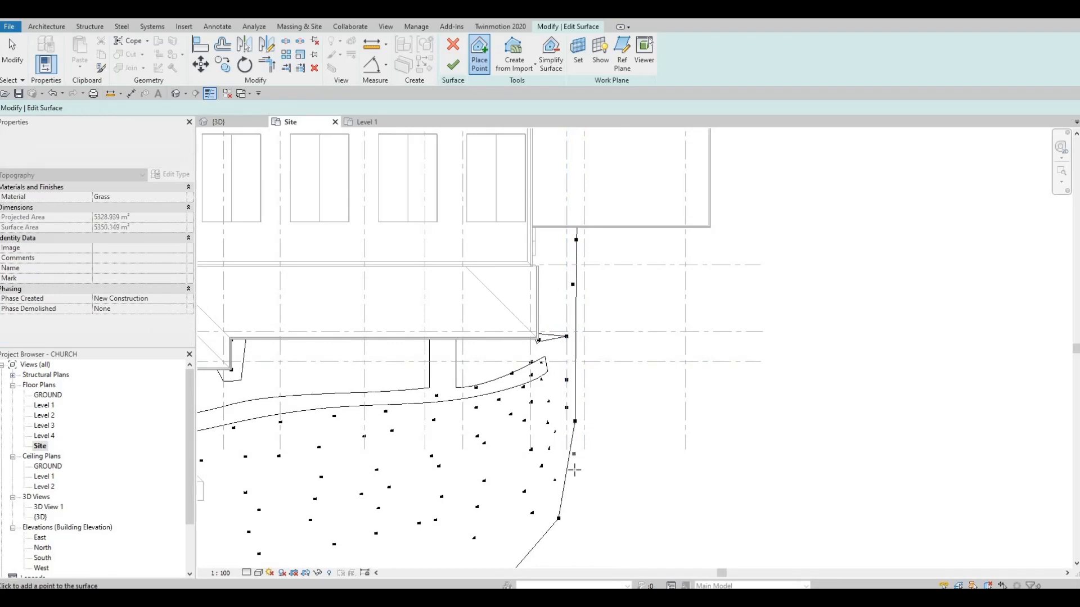
Set the point elevation to -400 and place points along grid 11 from above the canopy up to the upper walkway.
middle_click_drag(574, 313, 527, 523)
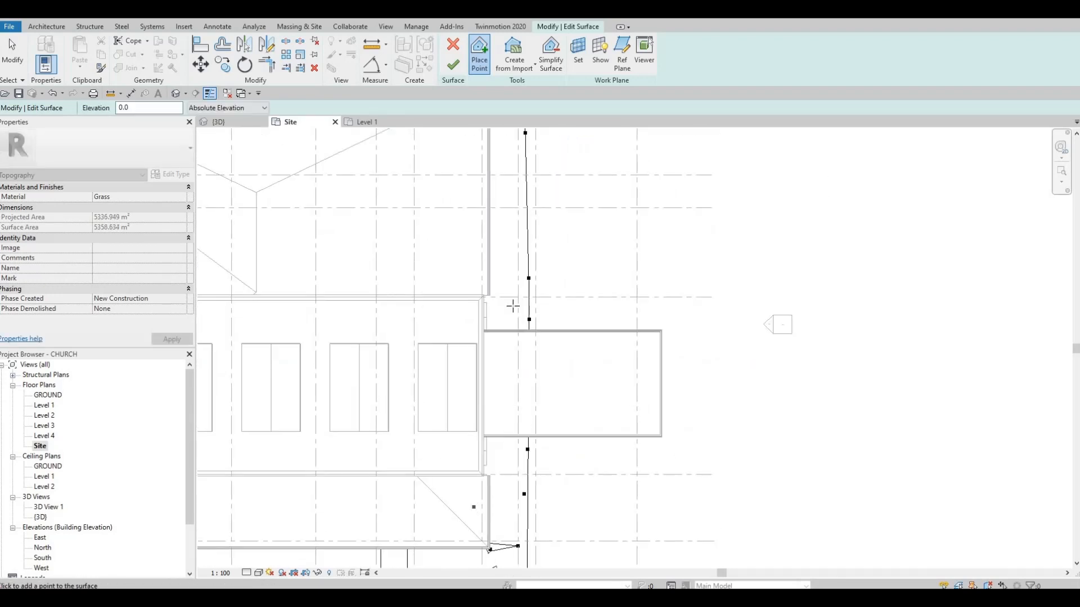
middle_click_drag(567, 256, 524, 412)
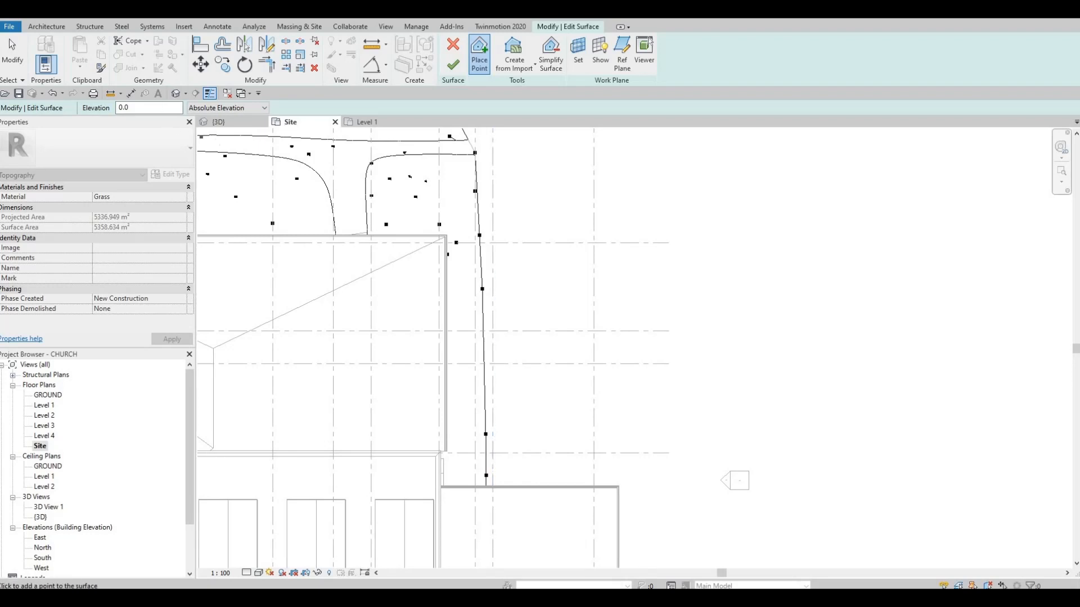
double_click(125, 107)
left_click(493, 407)
left_click(493, 364)
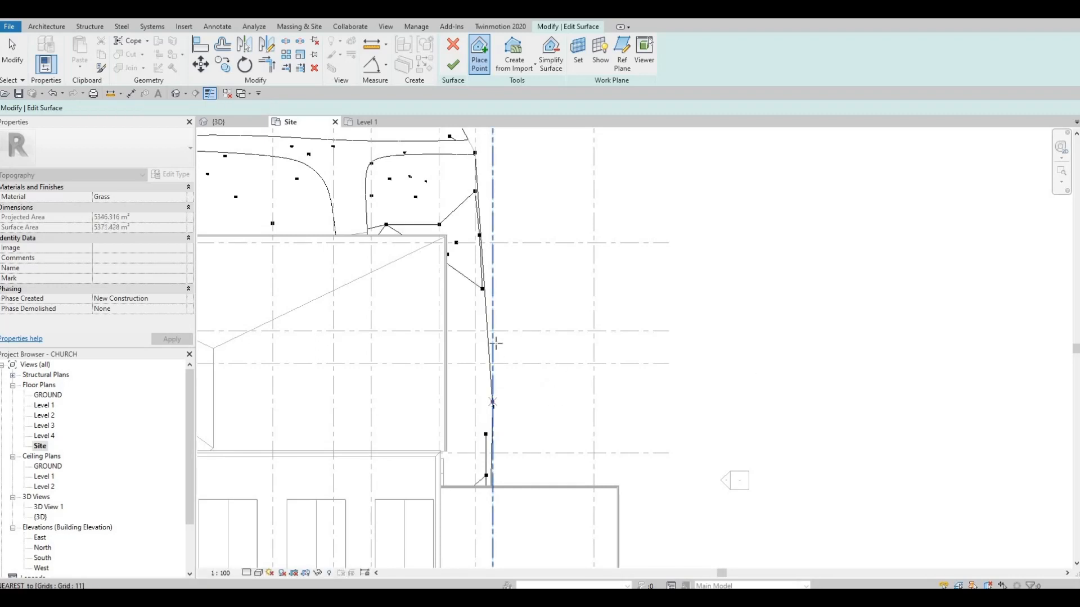
left_click(493, 320)
left_click(501, 259)
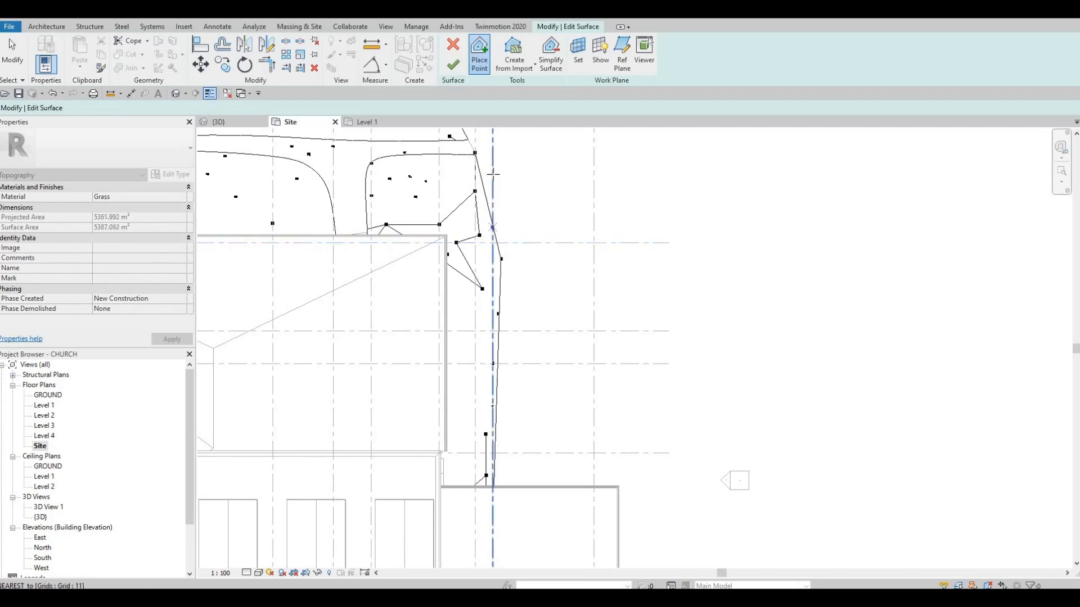
left_click(493, 197)
left_click(492, 158)
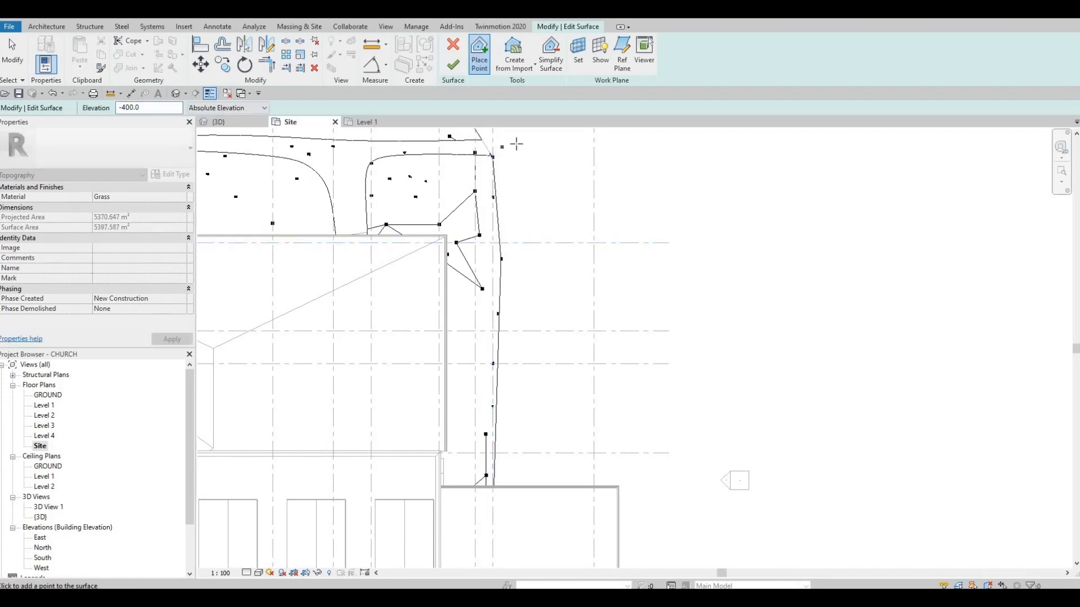
left_click(508, 347)
Place surface points at elevation -400 just outside grid 11, from below the canopy to beside the lower walkway.
middle_click_drag(540, 400, 554, 199)
scroll(553, 200, "down", 2)
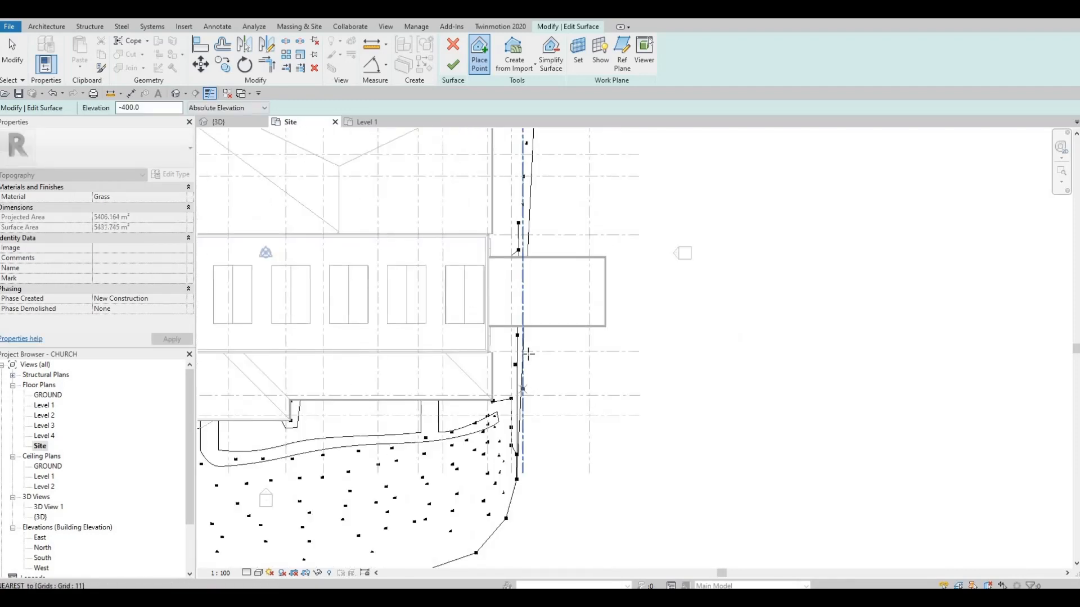
left_click(529, 353)
left_click(527, 385)
left_click(532, 421)
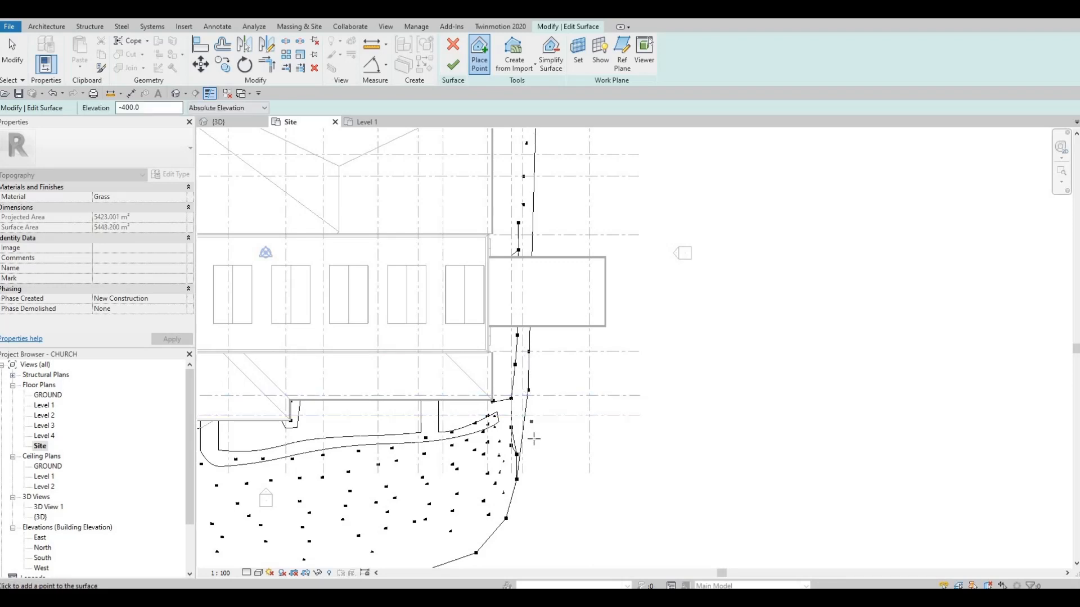
left_click(533, 439)
Set the point elevation to -800 and place a further row of points outside the -400 row, from southeast to northeast.
left_click_drag(151, 108, 6, 110)
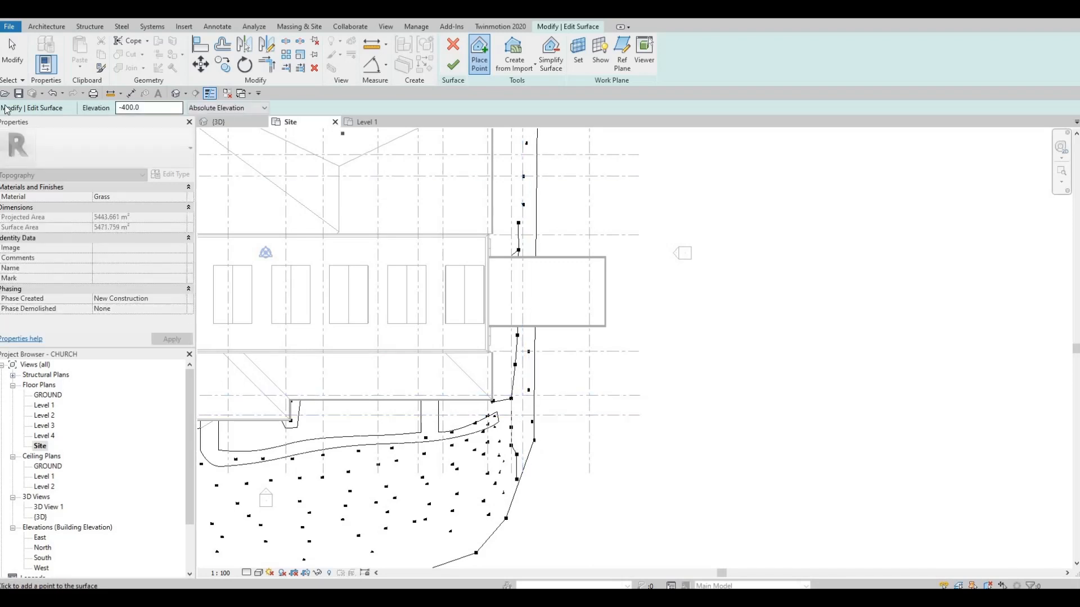
type("-800")
left_click(560, 463)
left_click(552, 485)
middle_click_drag(552, 171, 552, 163)
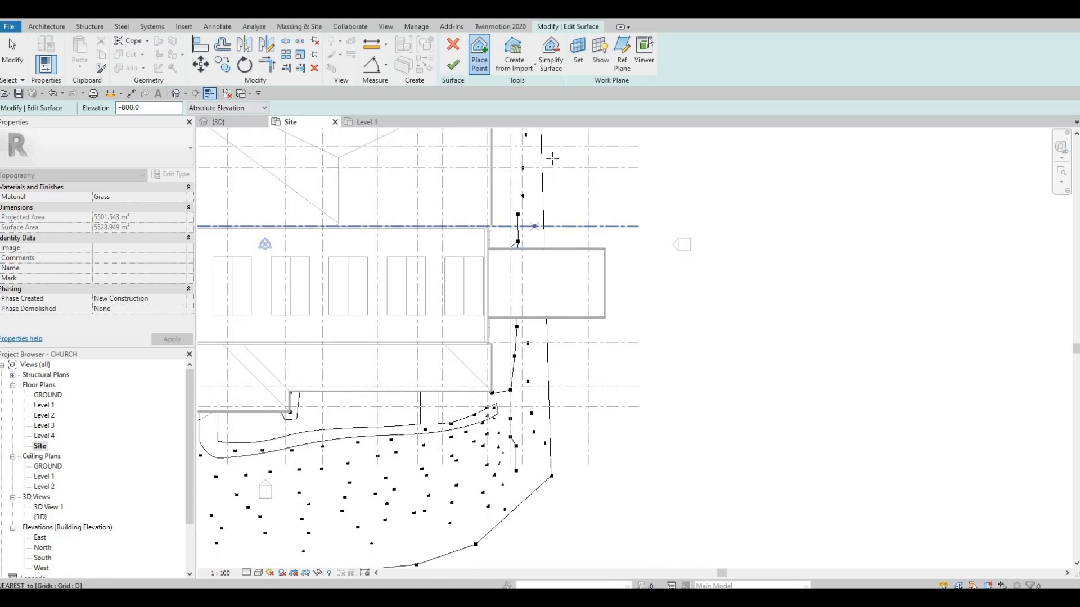
left_click(552, 158)
middle_click_drag(538, 238, 520, 392)
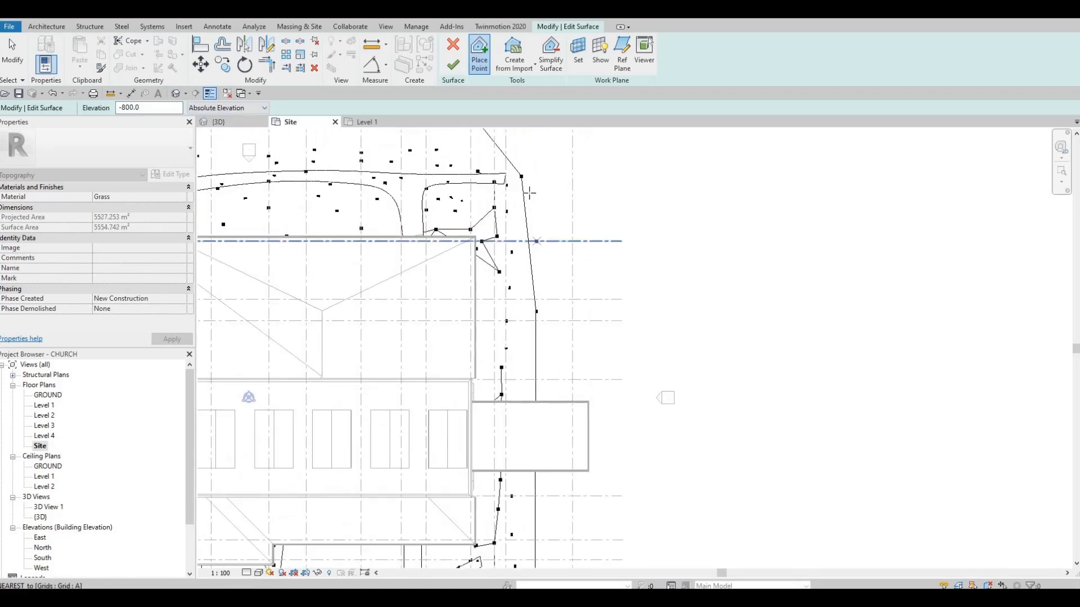
left_click(529, 154)
left_click(539, 134)
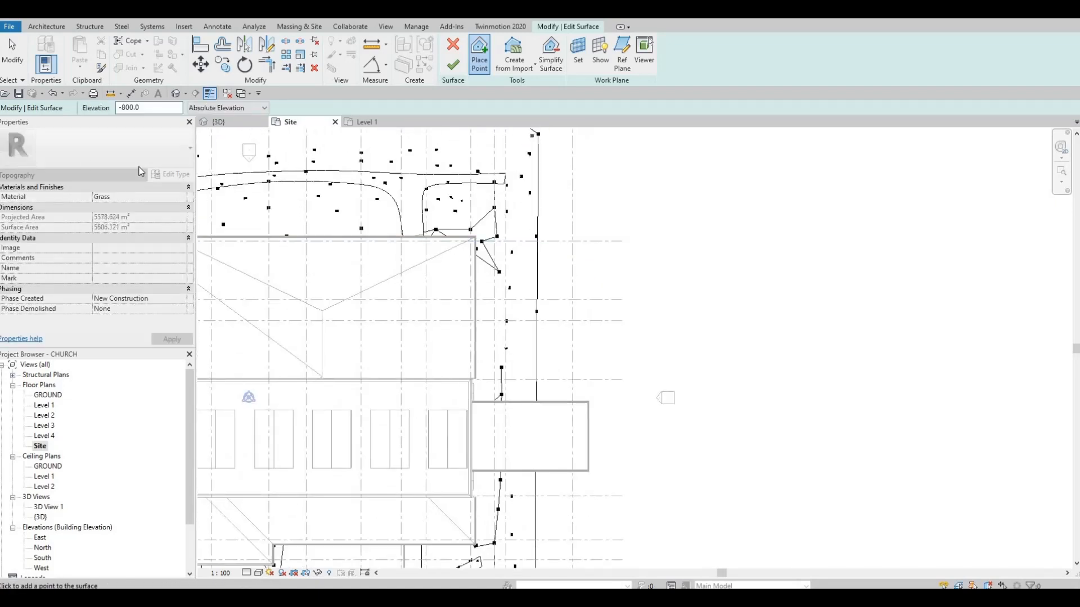
Set the point elevation to -1500 and place points outside the -800 row at the terrain's northeast and southeast.
left_click_drag(55, 105, 43, 105)
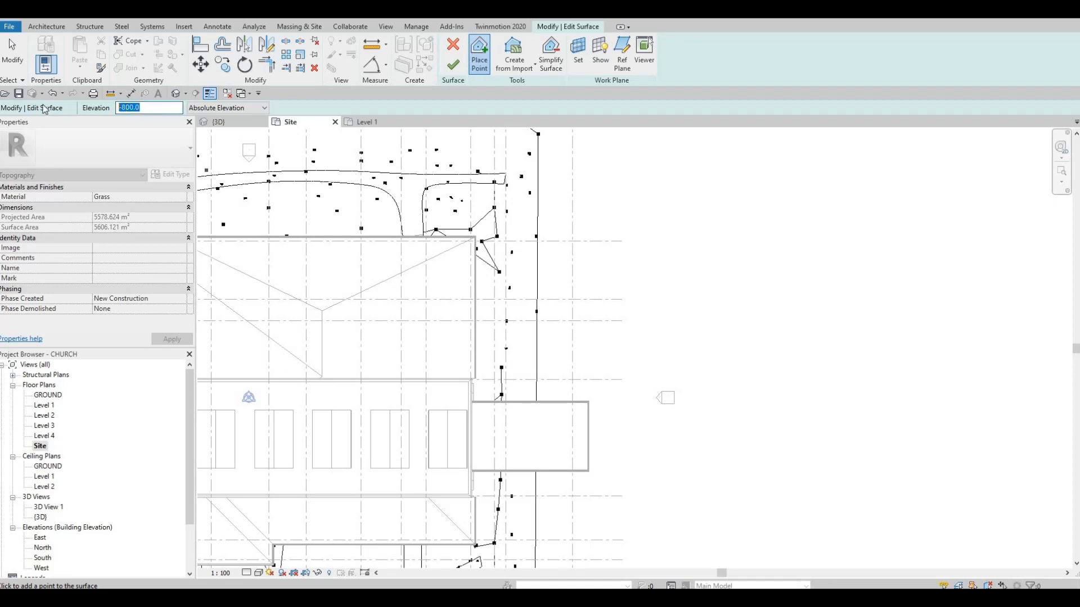
type("-1500")
left_click(557, 137)
left_click(556, 165)
middle_click_drag(548, 554, 537, 427)
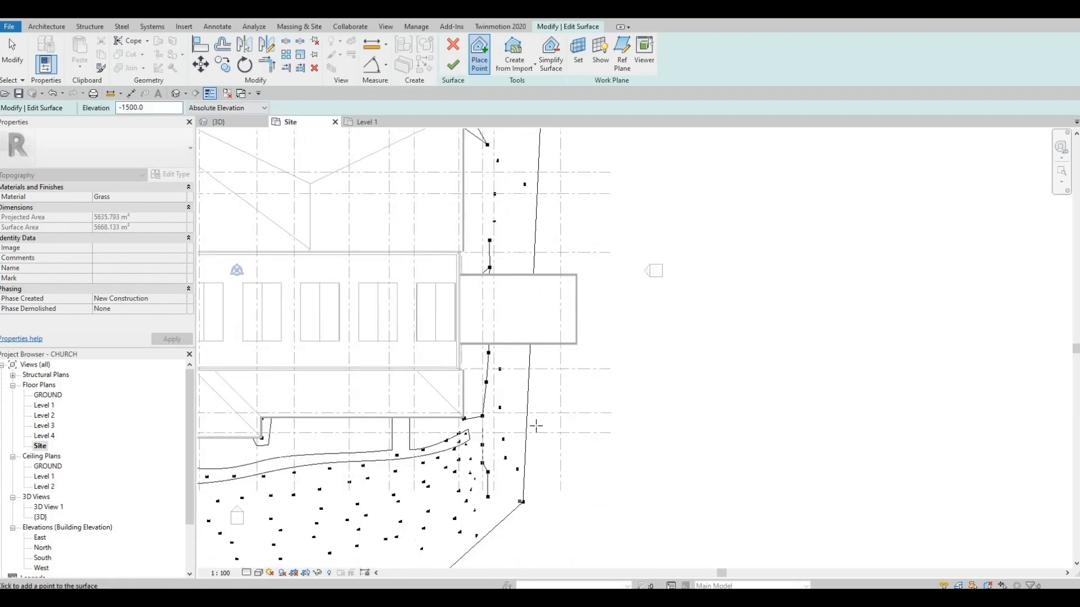
left_click(538, 500)
left_click(532, 283)
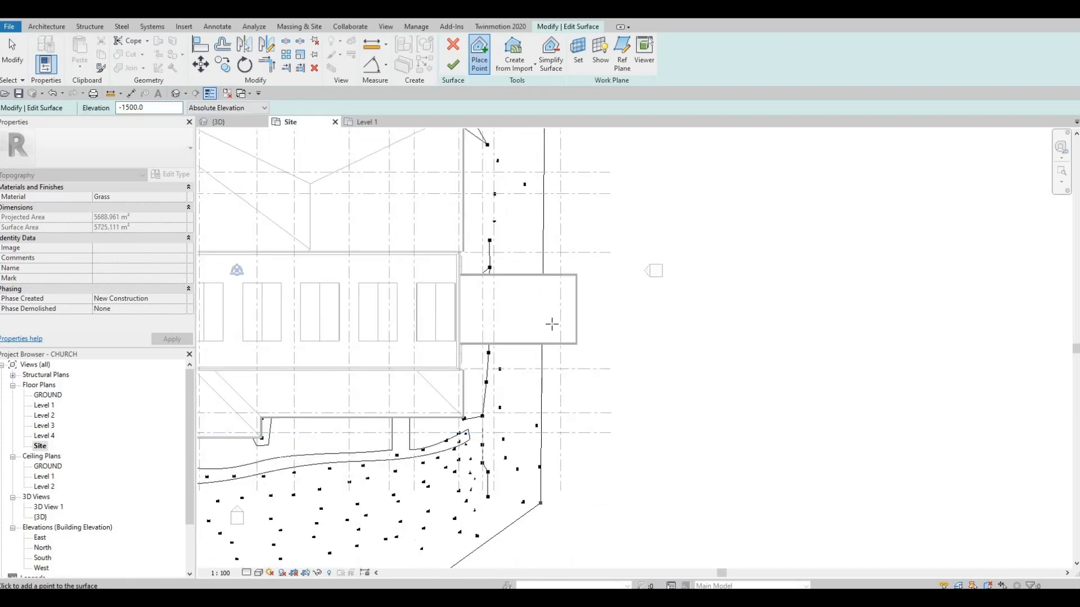
Extend the terrain's northeast corner beyond grid 12 with additional surface points at elevation -1500.
middle_click_drag(550, 323, 525, 531)
left_click(536, 251)
left_click(543, 222)
left_click(551, 204)
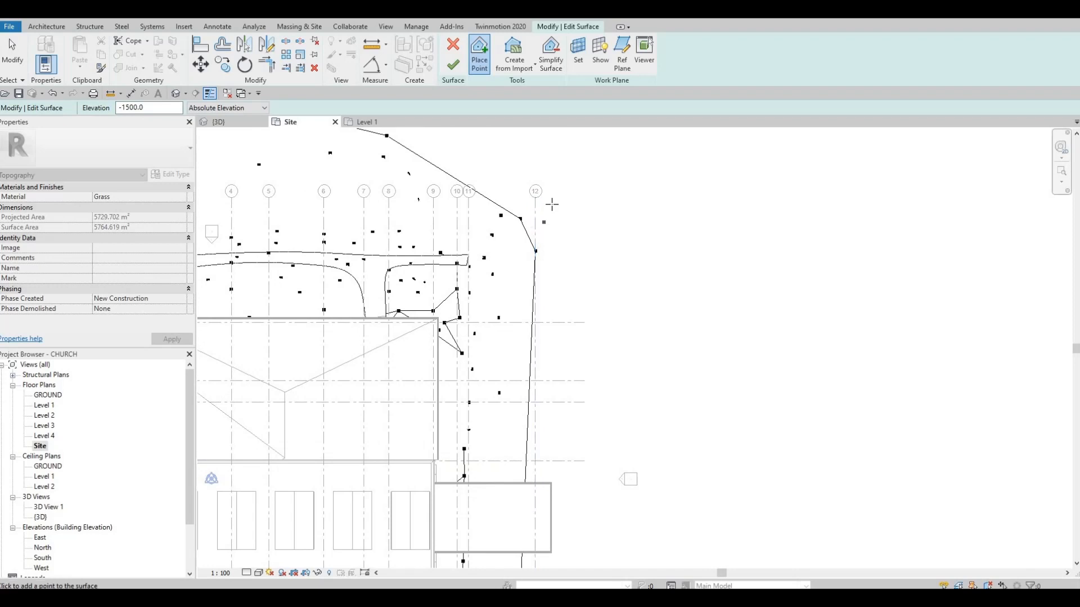
left_click(508, 161)
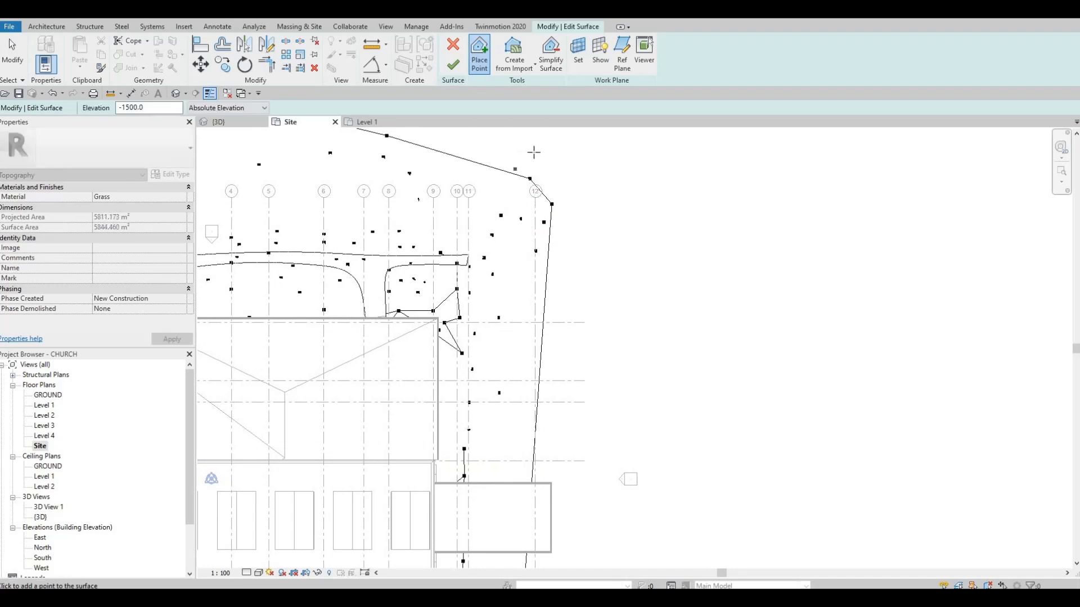
left_click(533, 152)
left_click(371, 131)
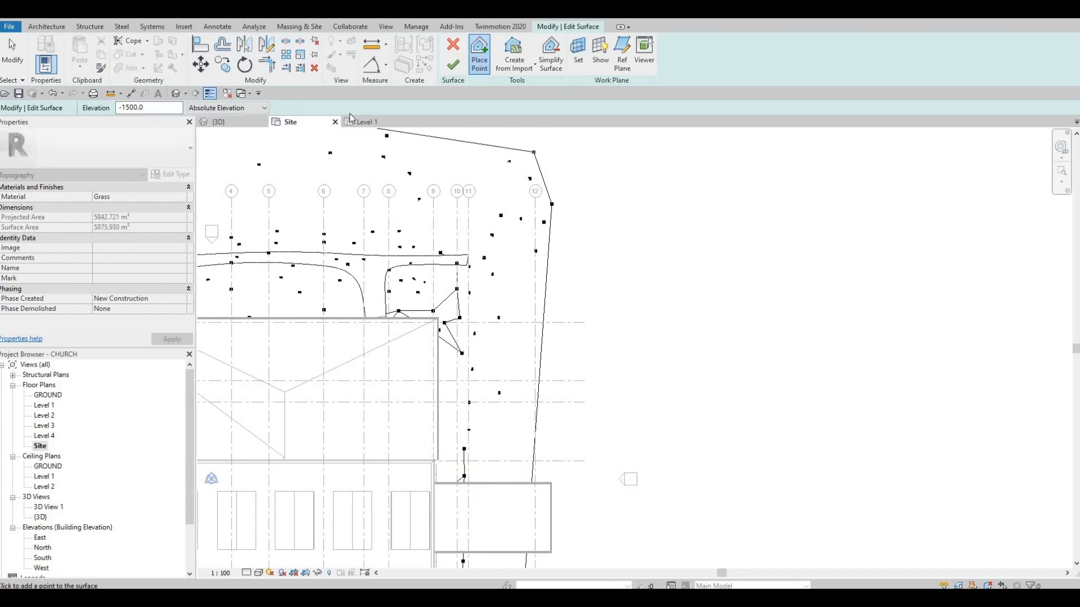
Finish the surface edit and inspect the extended terrain around the entrance canopy in the 3D view.
left_click(453, 65)
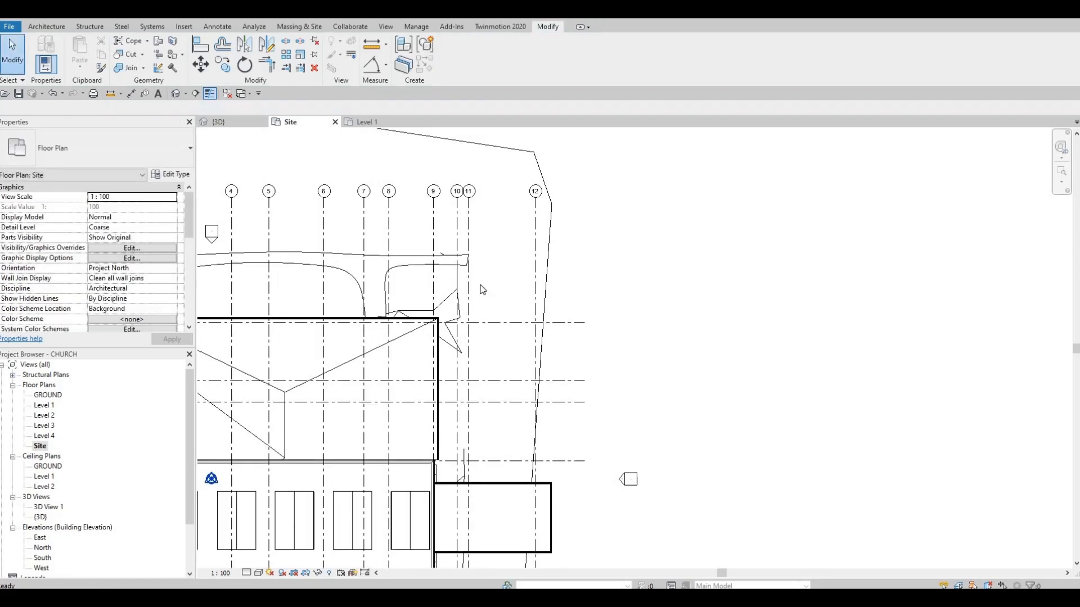
middle_click_drag(583, 419, 815, 369, "shift")
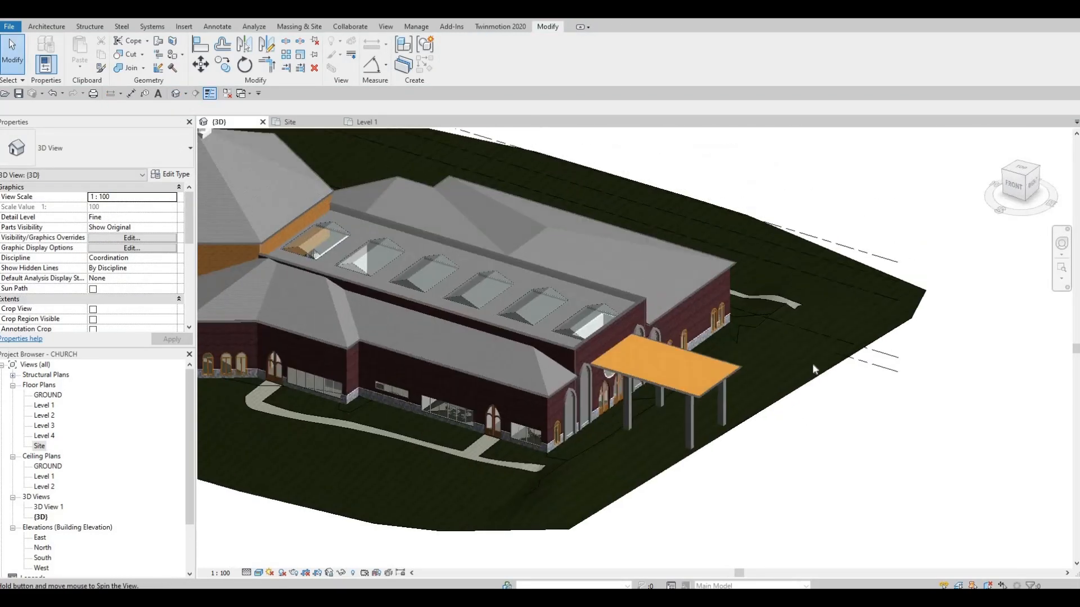
middle_click_drag(841, 315, 876, 278, "shift")
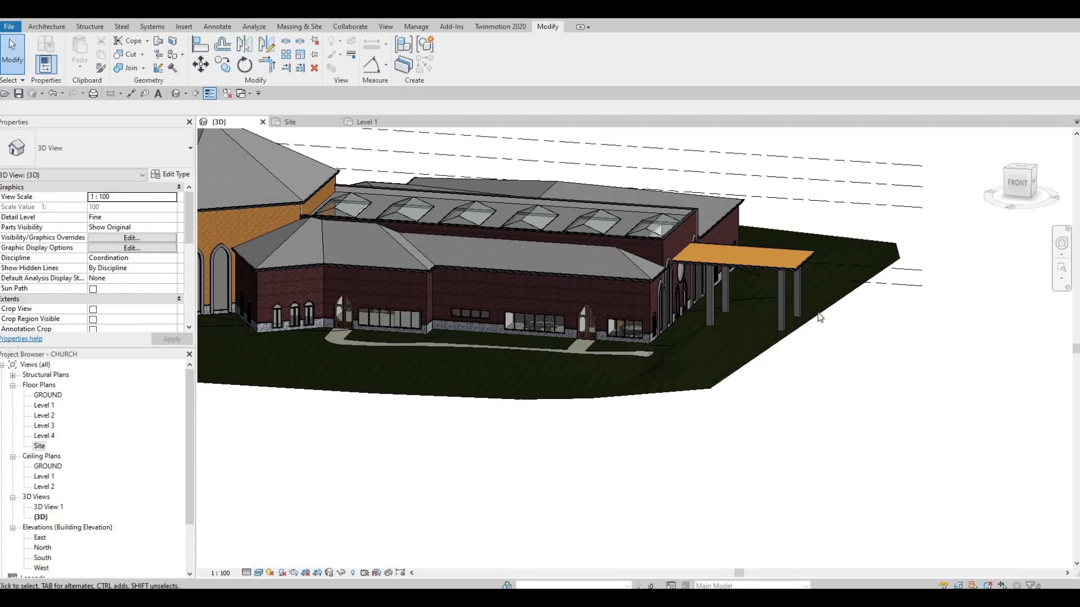
middle_click_drag(819, 318, 812, 318, "shift")
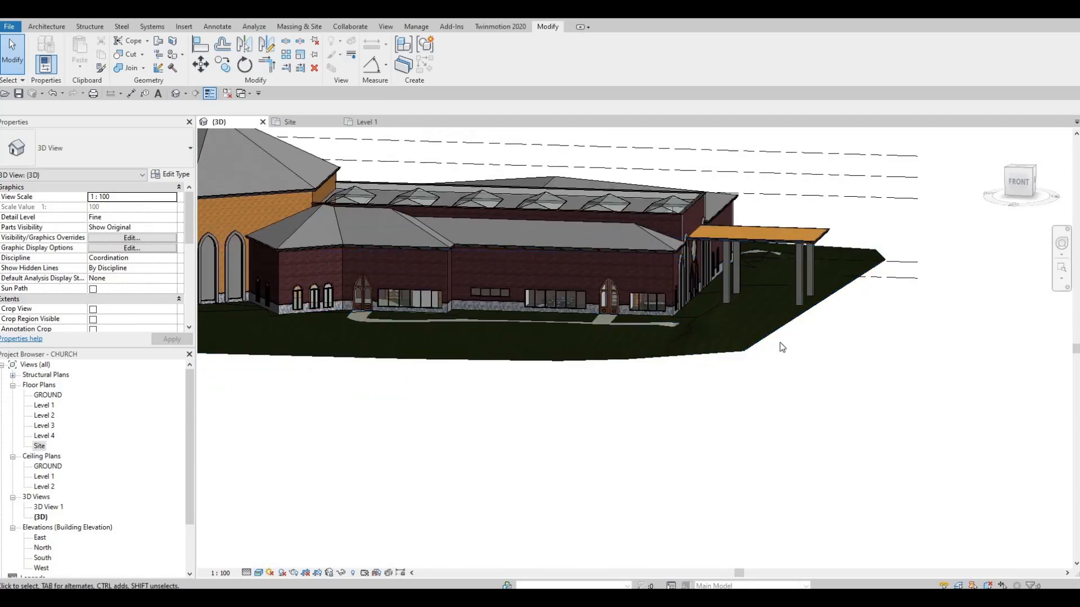
Reopen the grass toposurface for editing and, in the Site plan, place additional -1500 points outside its southeast edge.
middle_click_drag(817, 328, 841, 308, "shift")
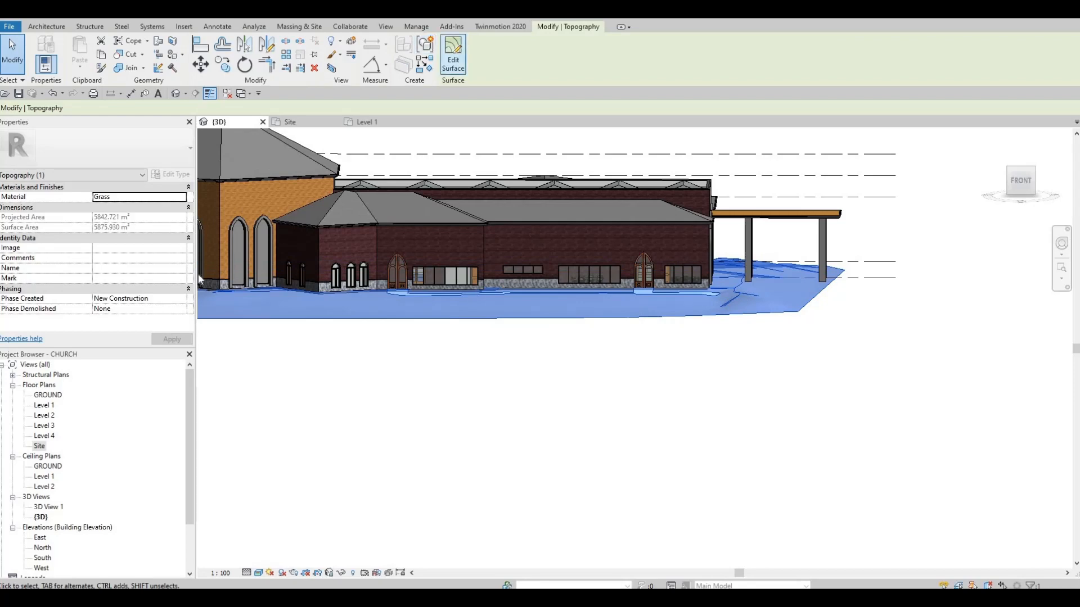
left_click(452, 58)
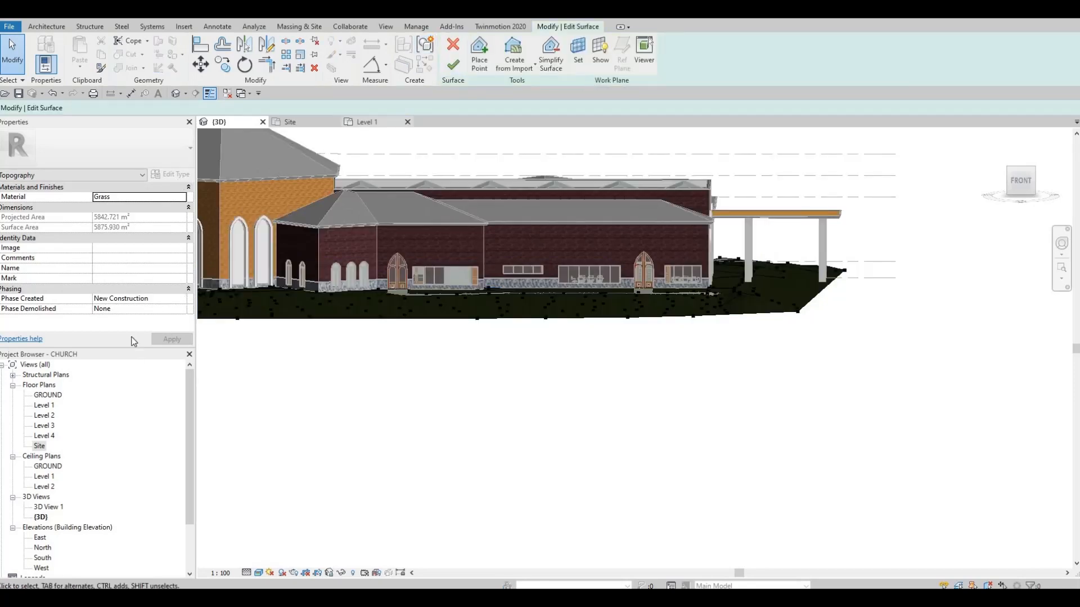
left_click(316, 123)
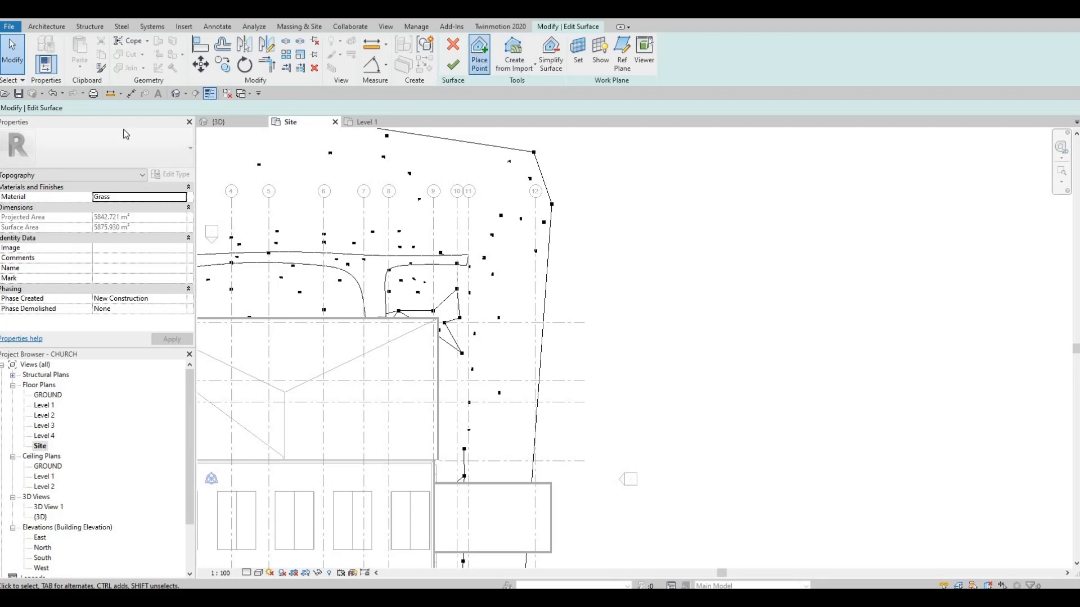
left_click(479, 54)
scroll(562, 394, "down", 3)
scroll(534, 372, "down", 3)
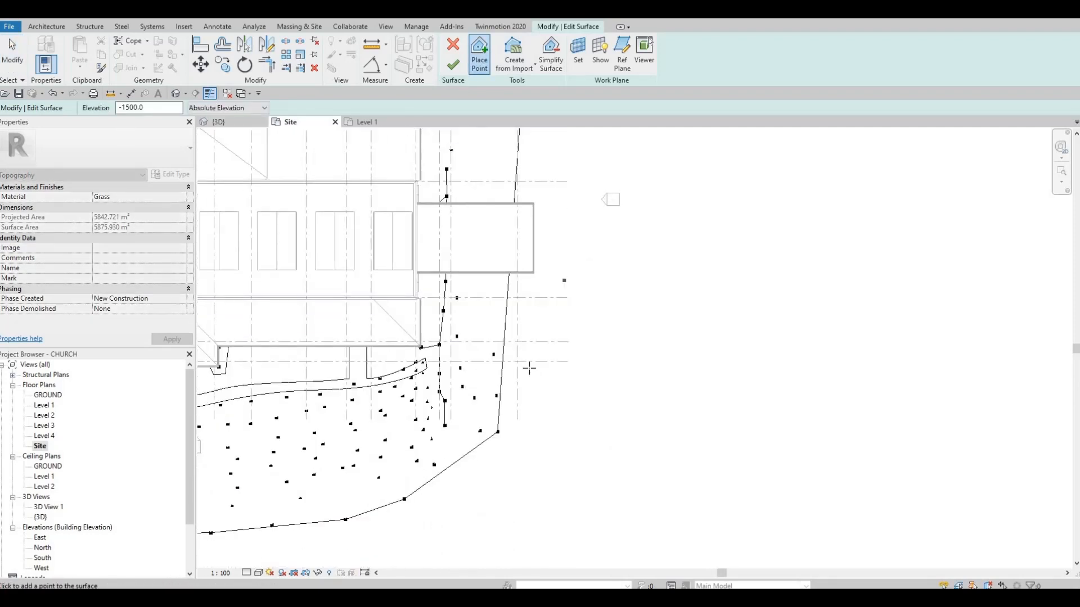
left_click(528, 368)
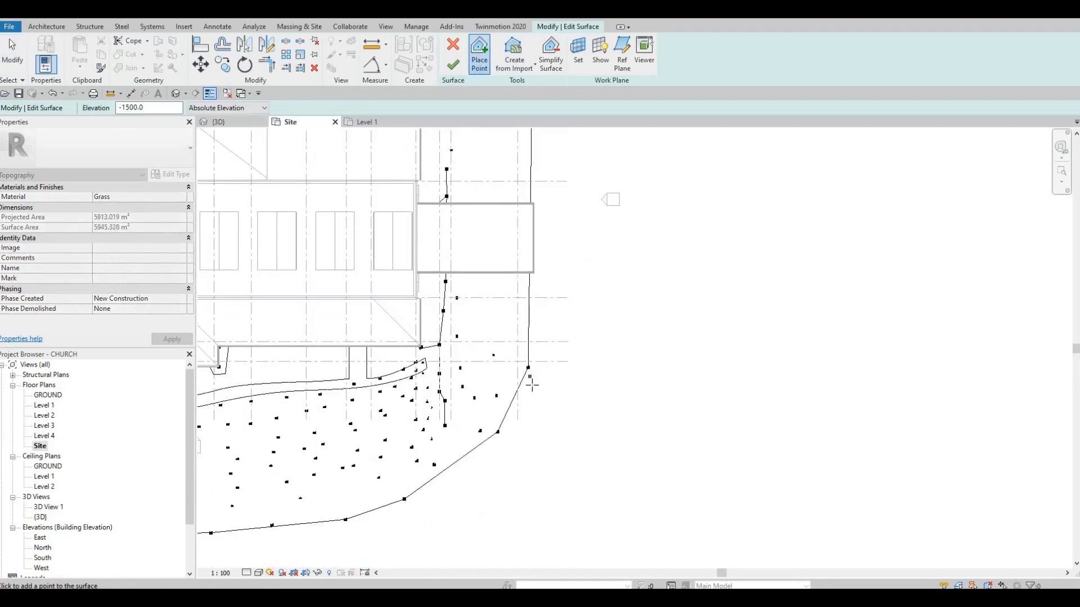
left_click(534, 404)
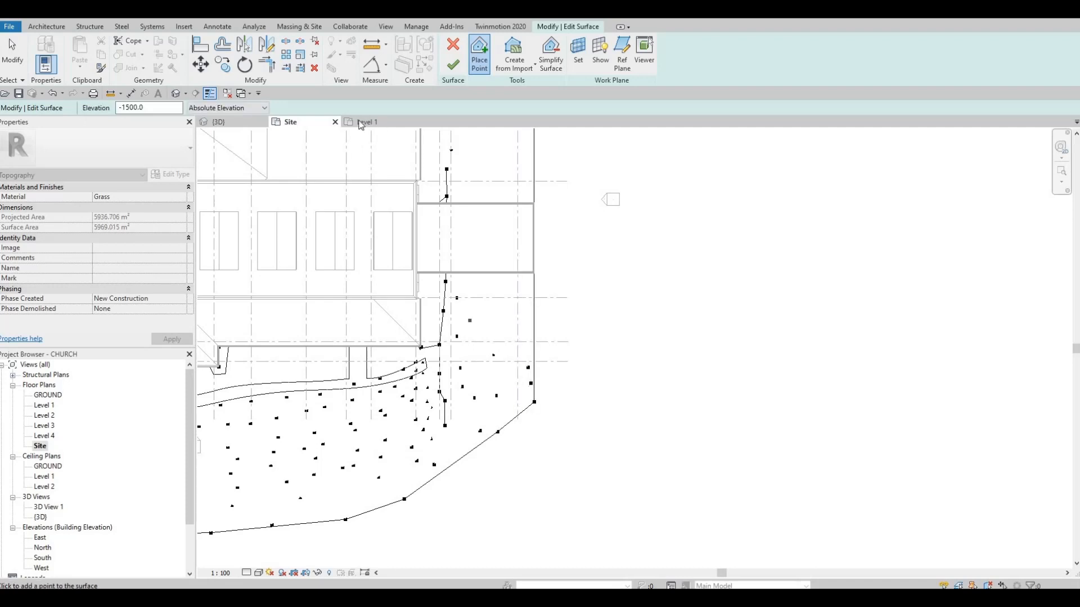
Set the point elevation to -2000 and place a row of points just east of the entrance canopy.
left_click_drag(150, 108, 74, 115)
type("-")
middle_click_drag(526, 255, 477, 395)
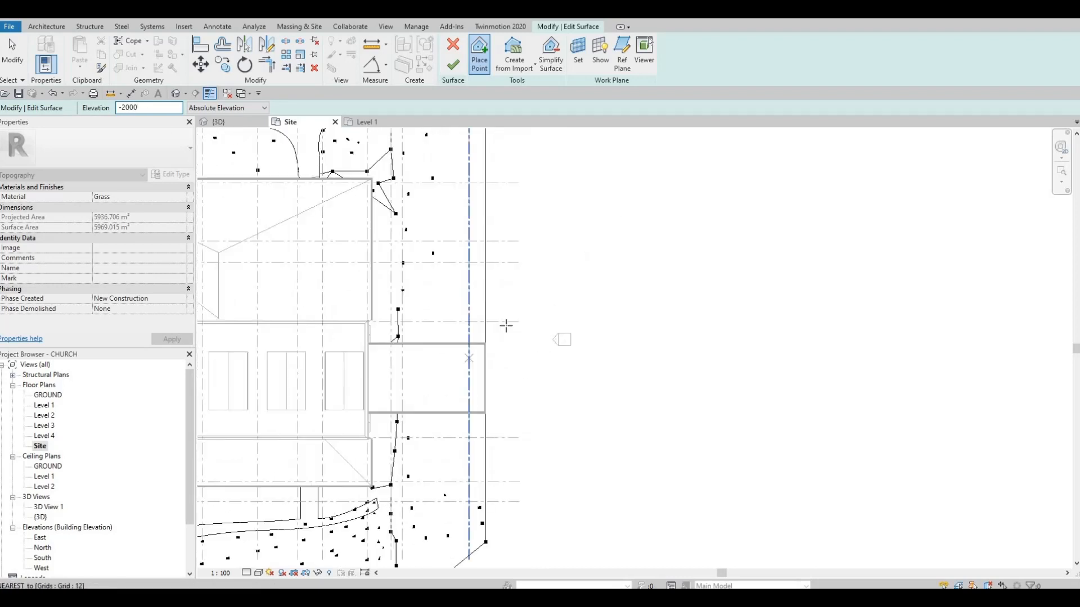
left_click(503, 340)
left_click(509, 411)
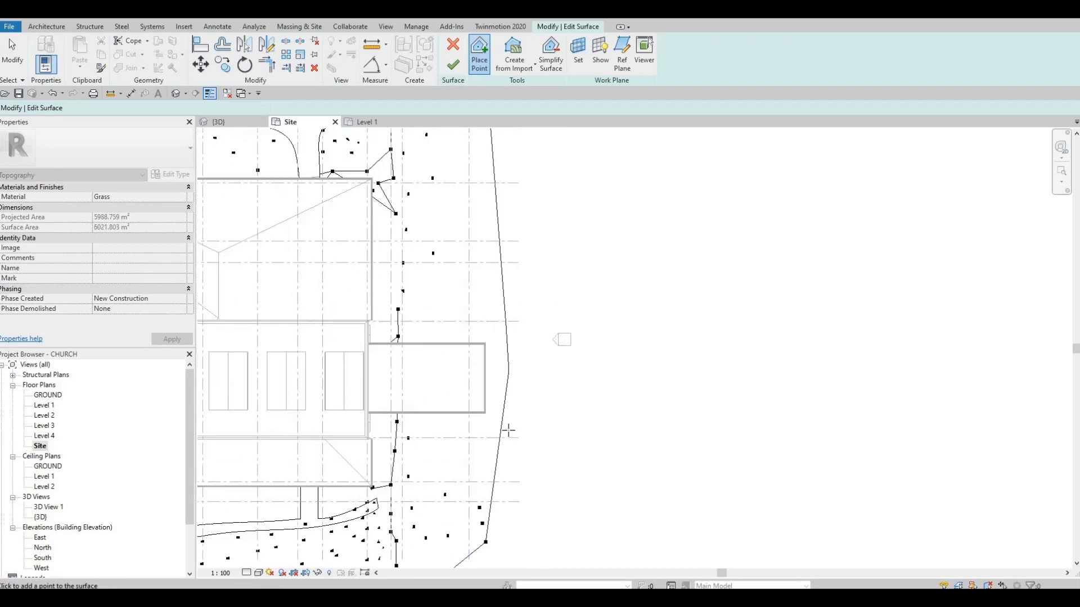
left_click(515, 448)
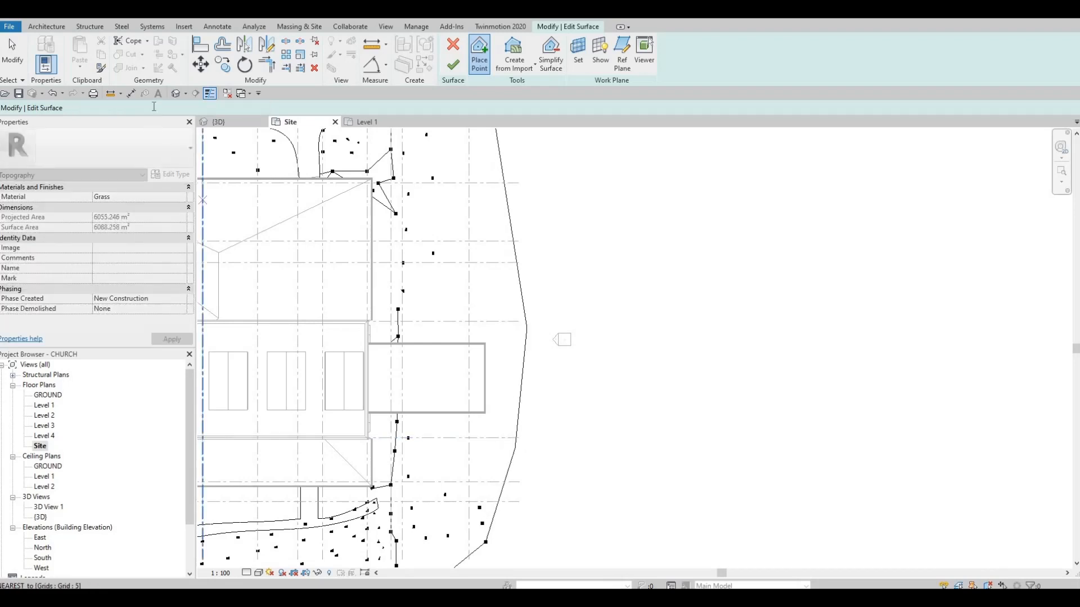
Set the point elevation to -2500 and place a row of points outside the -2000 row, running south past the canopy.
left_click_drag(153, 107, 40, 90)
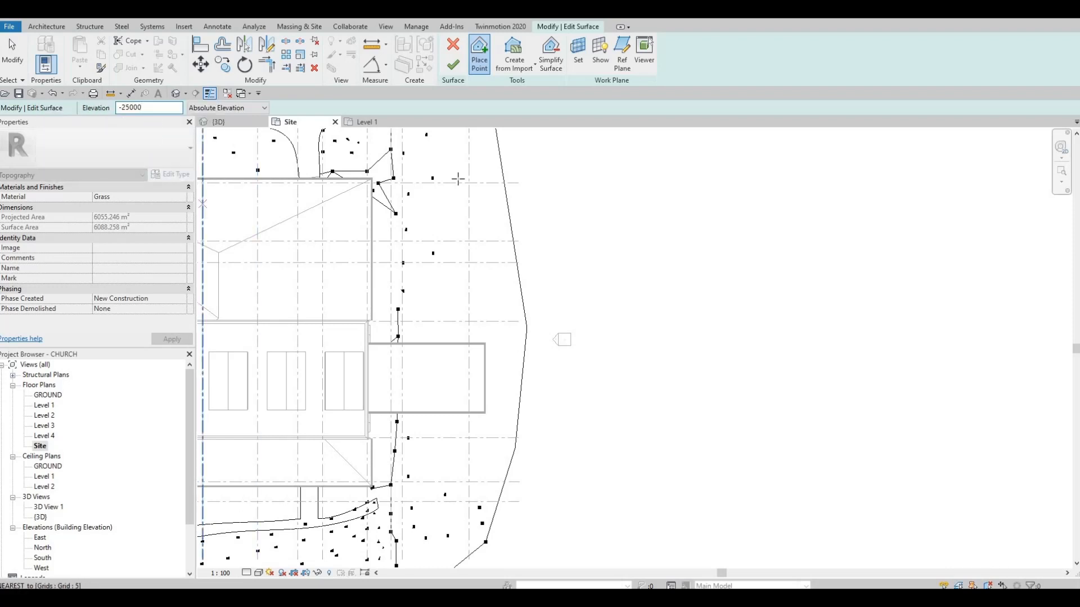
left_click(540, 255)
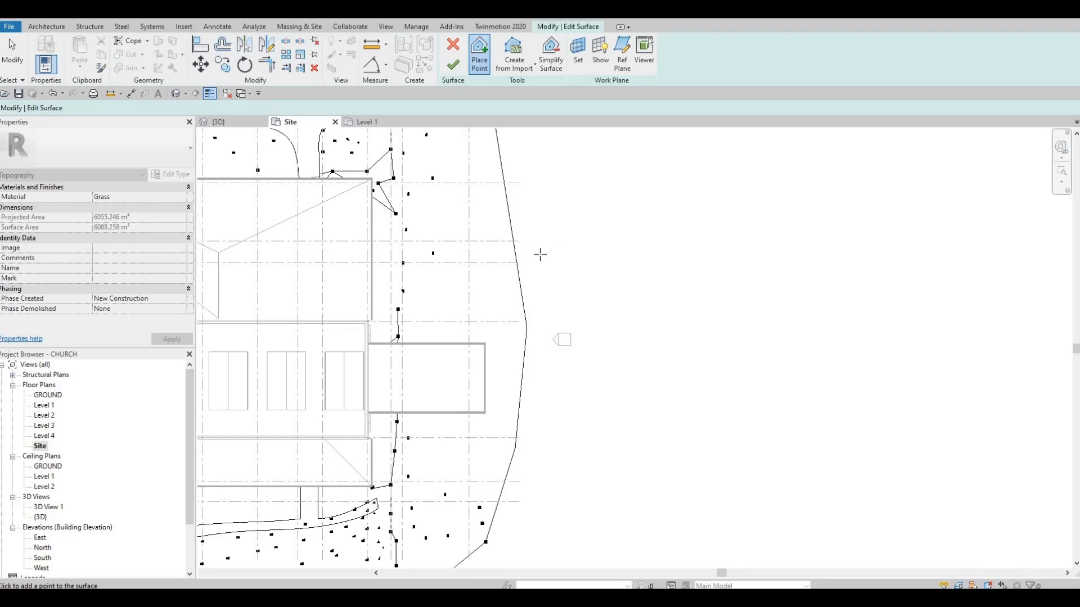
left_click(540, 330)
left_click(540, 373)
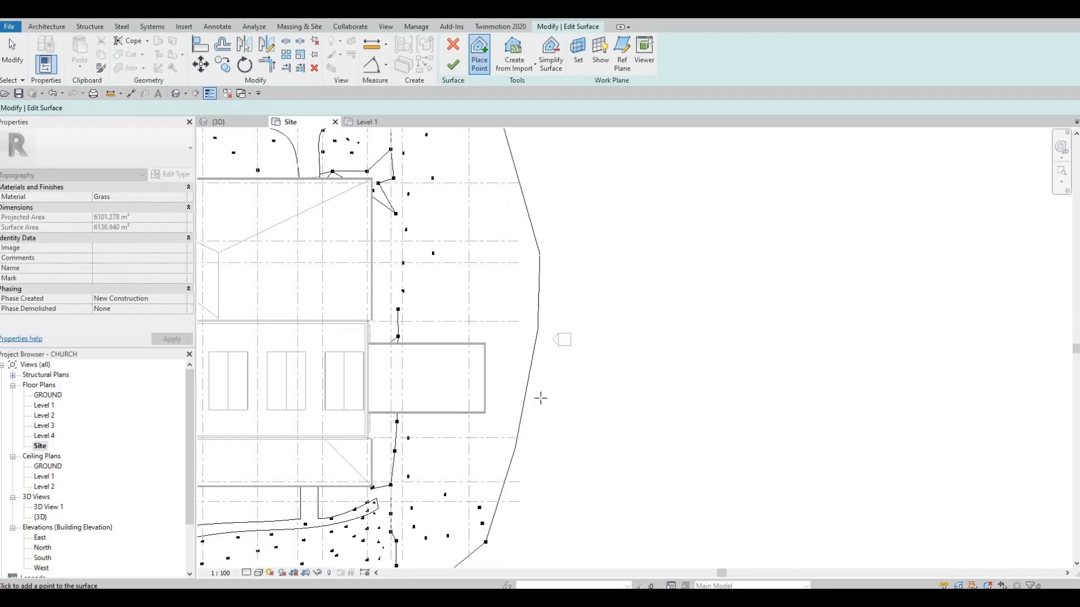
left_click(538, 433)
left_click(523, 484)
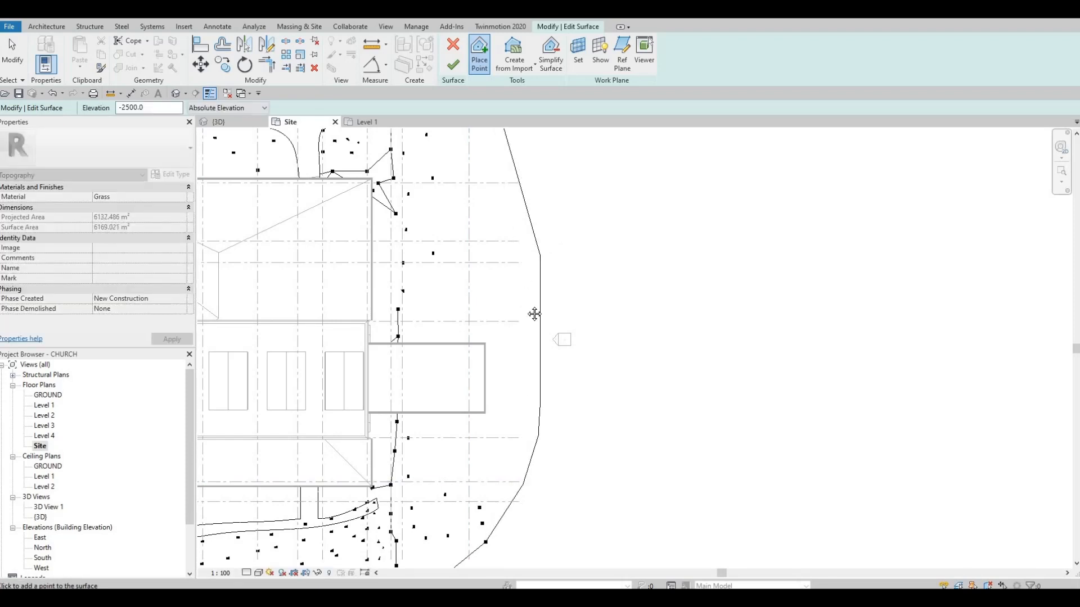
Extend the row of -2500 points northward past grid 12 to beyond the terrain's northeast corner.
middle_click_drag(533, 197, 534, 314)
left_click(531, 280)
left_click(532, 206)
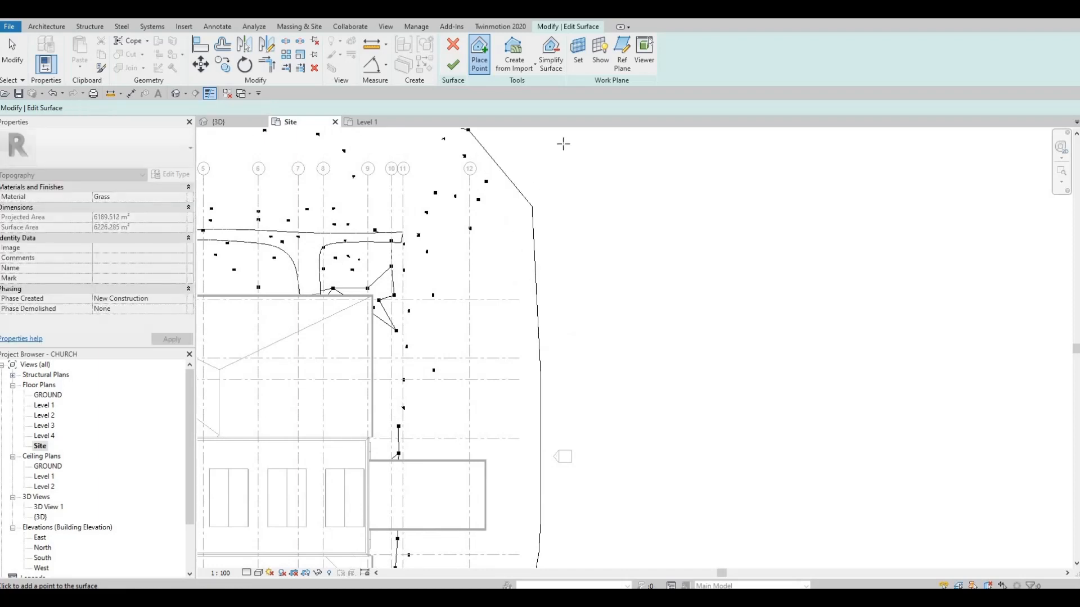
left_click(549, 157)
left_click(563, 141)
middle_click_drag(515, 169, 518, 110)
scroll(517, 106, "down", 1)
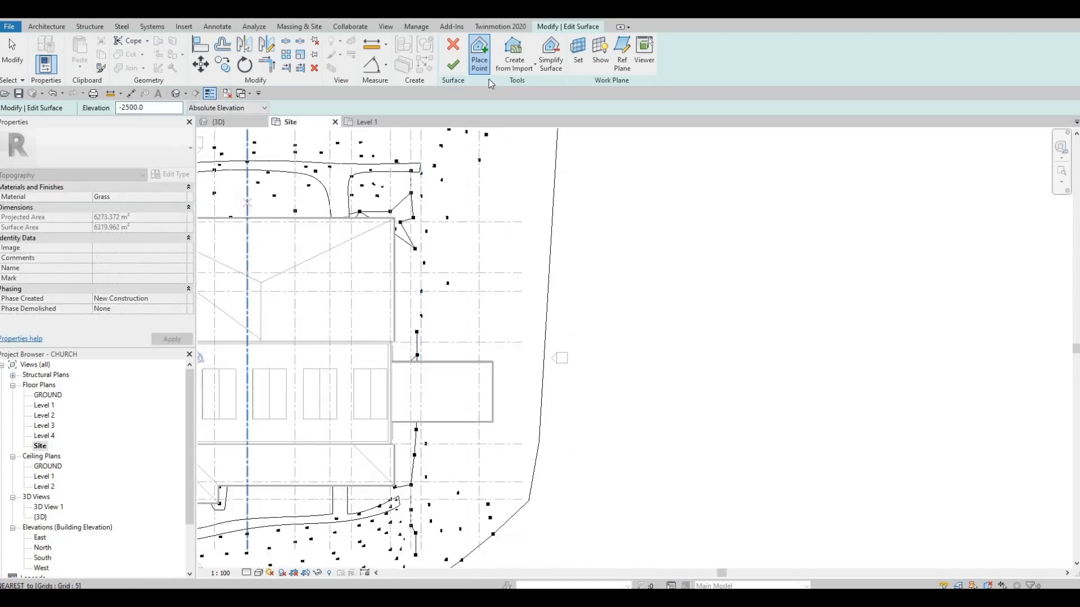
Finish the surface edit and check the steeper eastern slope beneath the canopy in 3D.
left_click(453, 64)
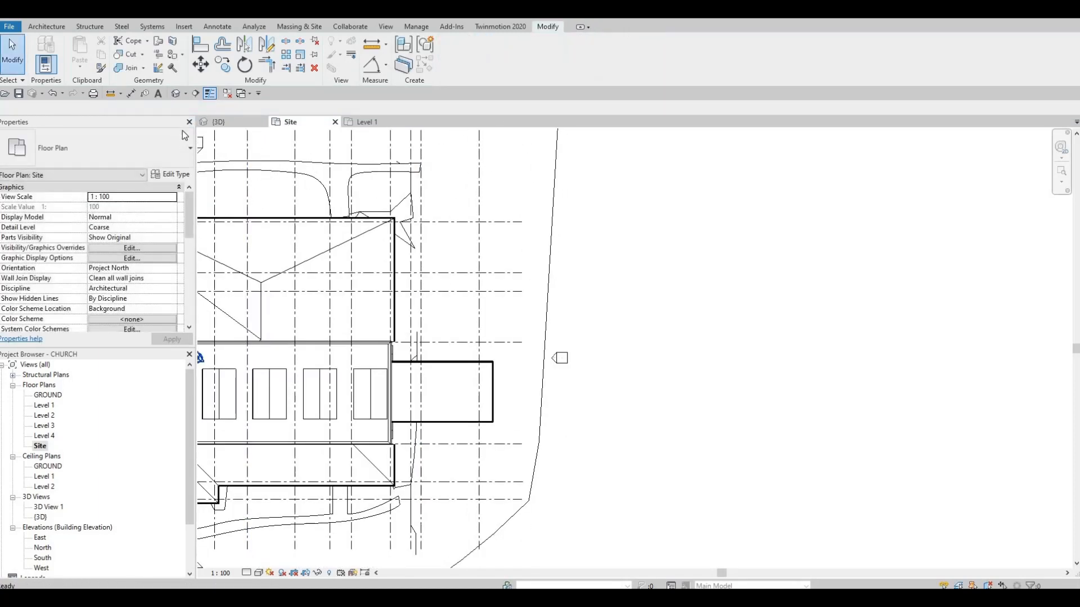
left_click(176, 94)
middle_click_drag(499, 366, 812, 293, "shift")
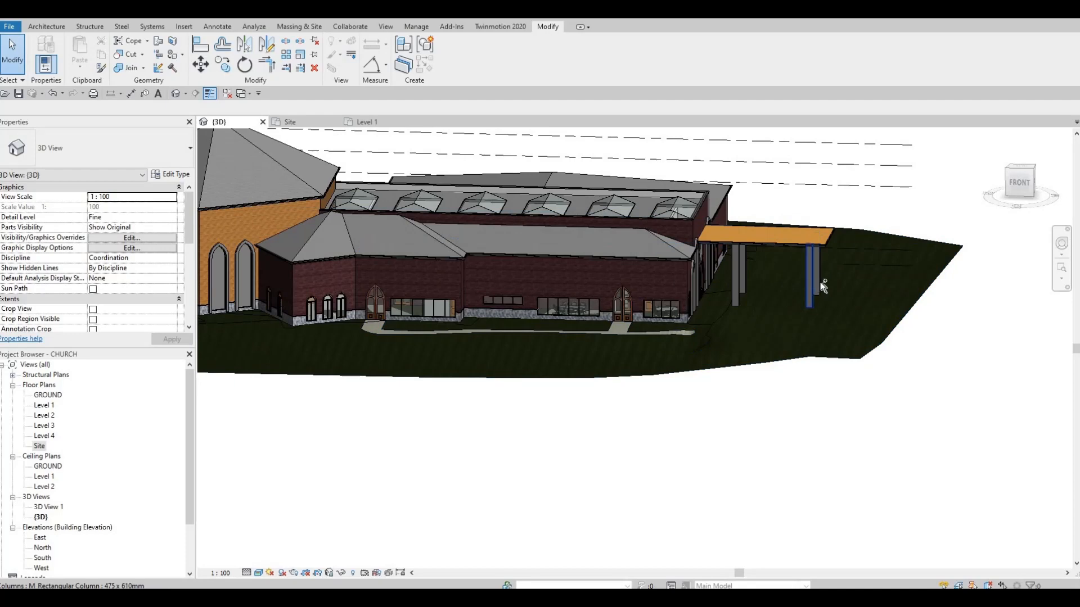
Set the four canopy columns' base level to GROUND with a base offset of -2000.
left_click(819, 282, "ctrl")
left_click(739, 280, "ctrl")
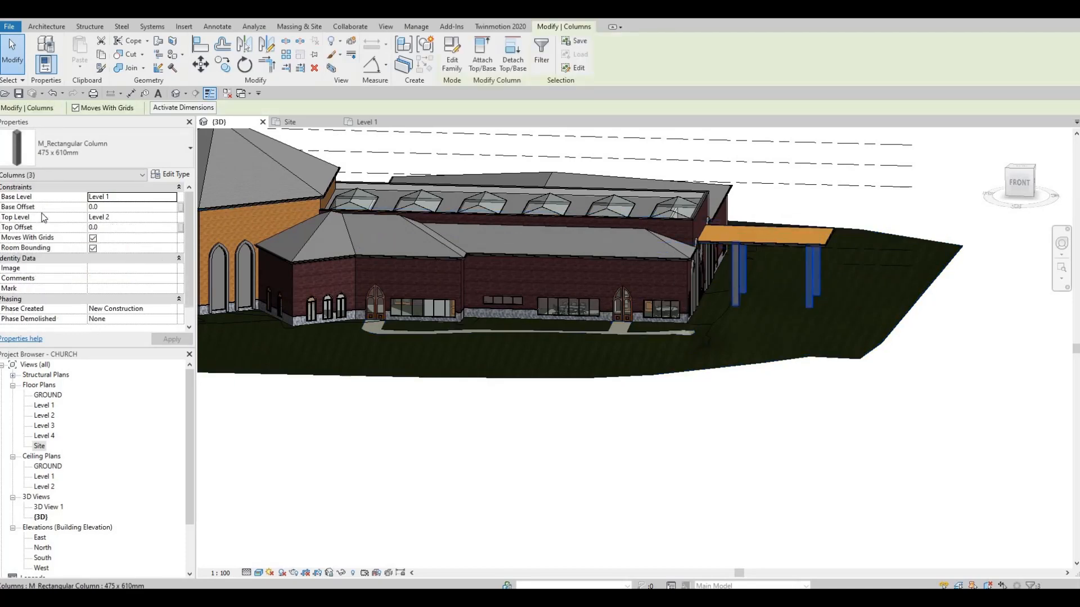
key("Tab")
left_click(166, 200)
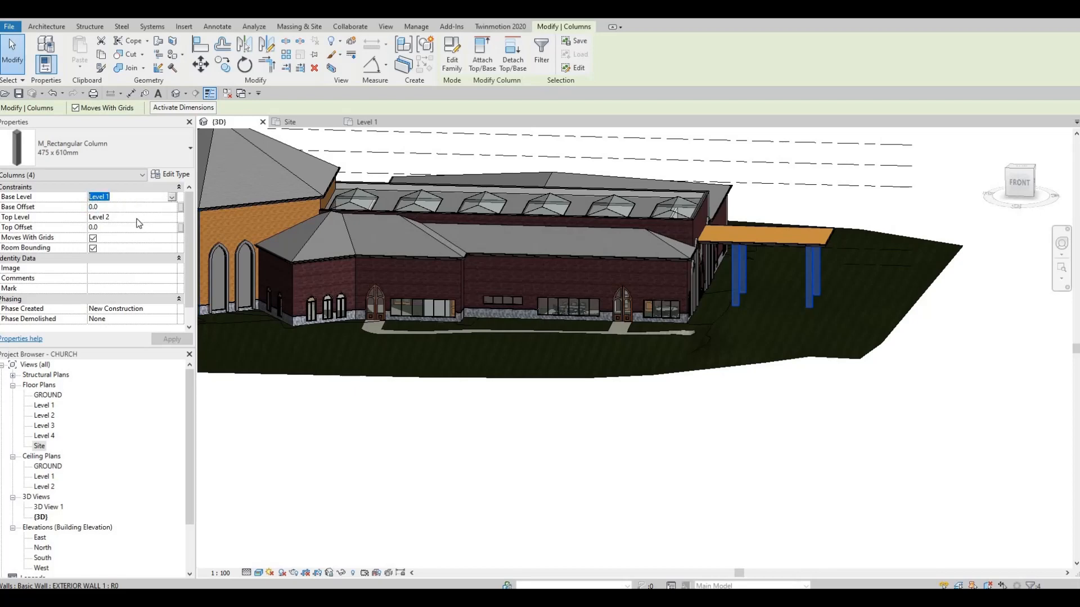
left_click(125, 207)
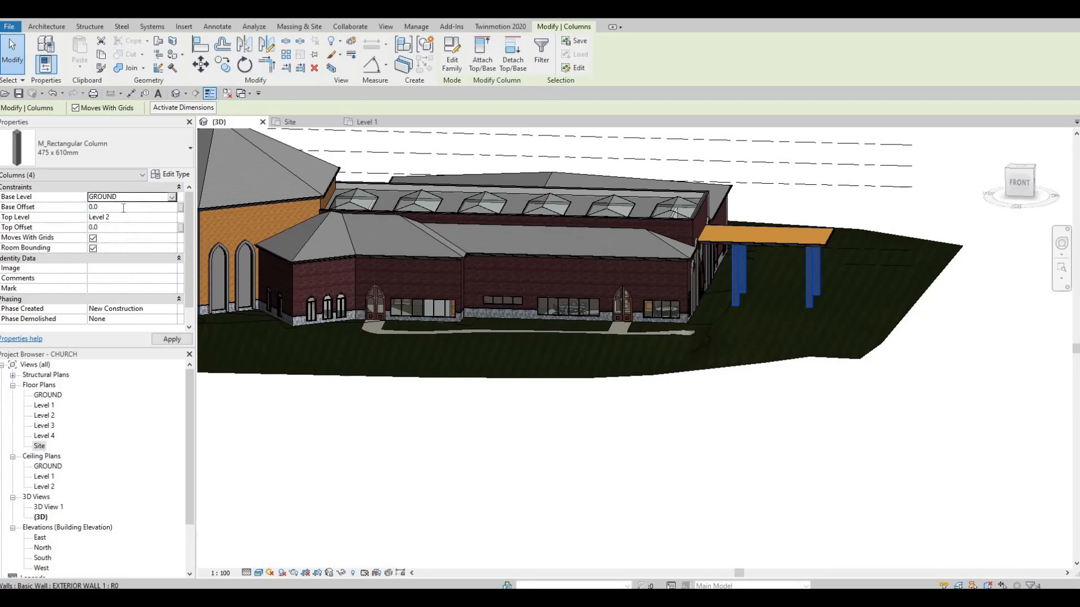
left_click(124, 207)
left_click(172, 339)
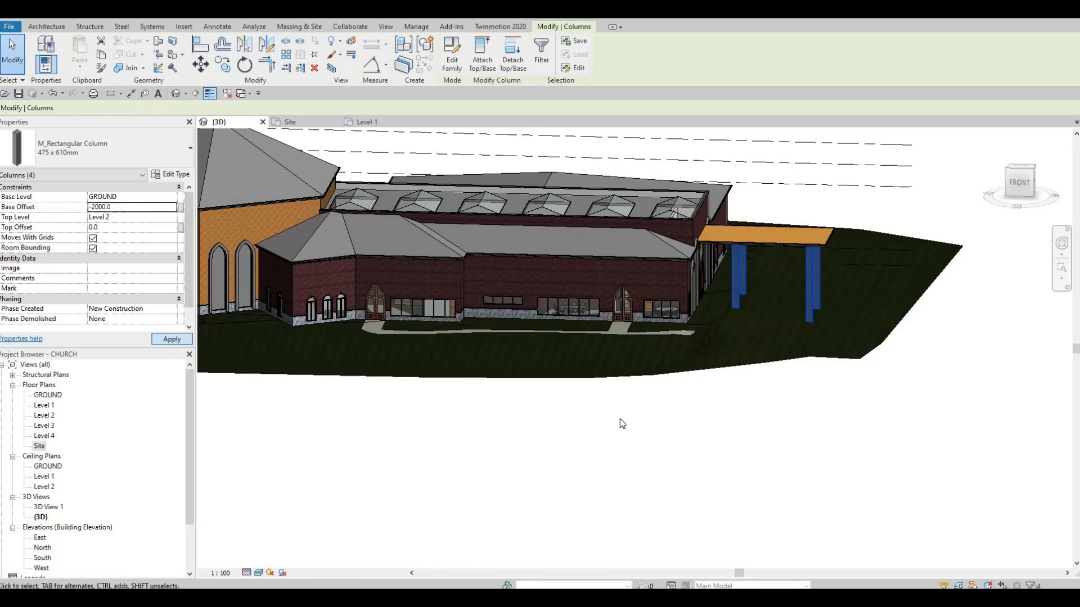
key("Escape")
Check the column bases from below, then reopen the toposurface and add -2500 points around its southeast corner in the Site plan.
middle_click_drag(717, 350, 703, 437, "shift")
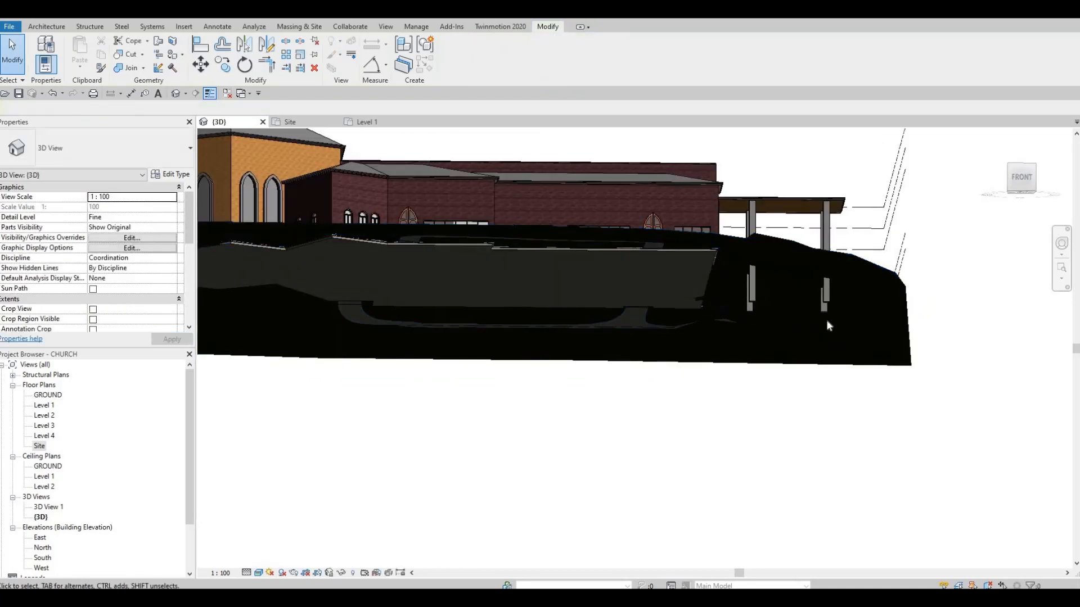
middle_click_drag(824, 319, 887, 418, "shift")
middle_click_drag(753, 458, 287, 150, "shift")
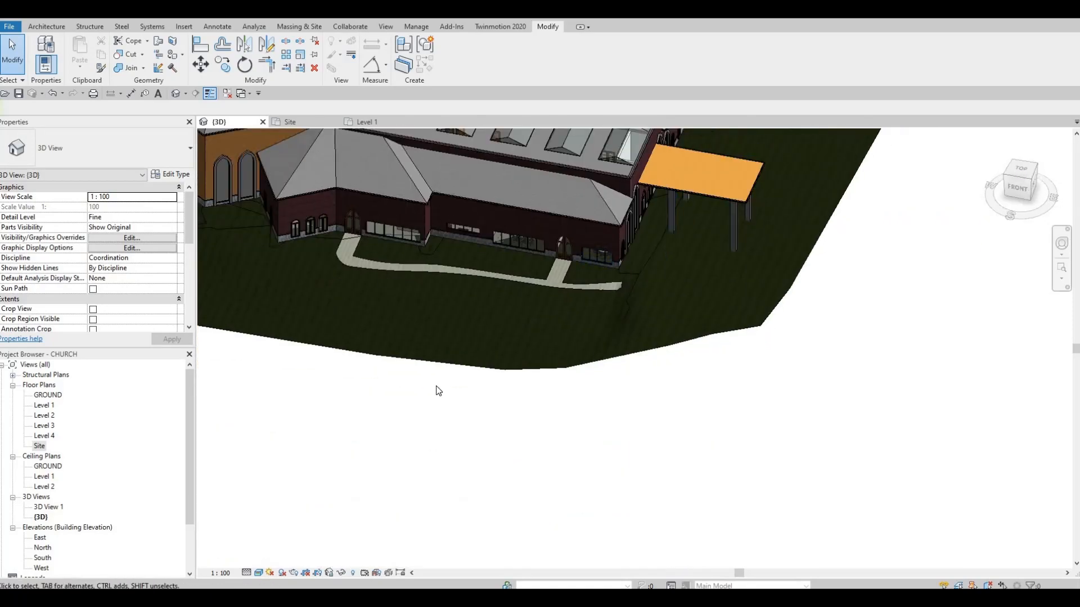
left_click(655, 347)
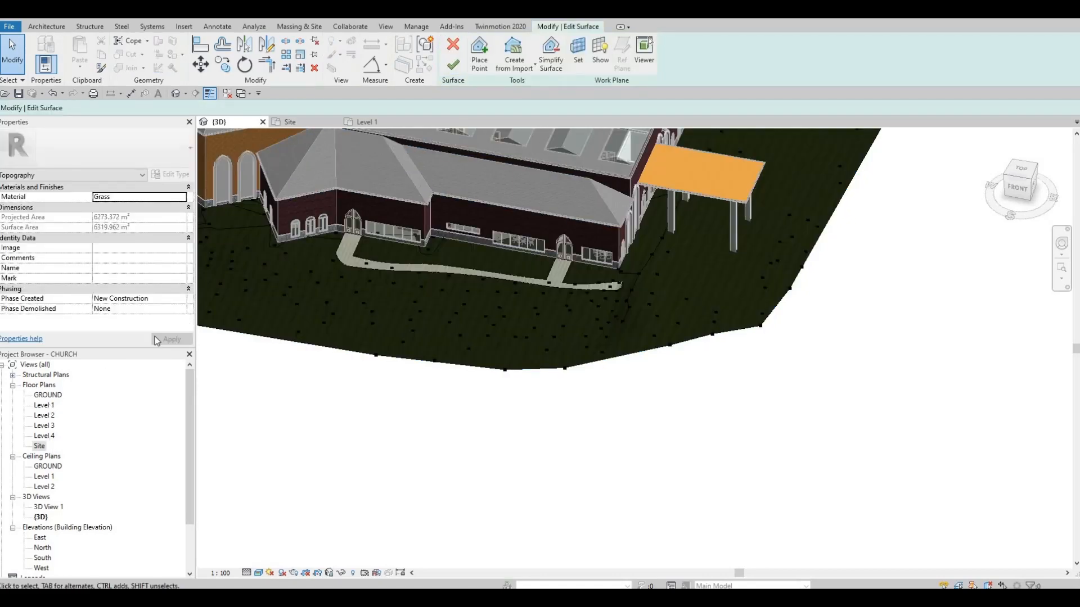
left_click(310, 122)
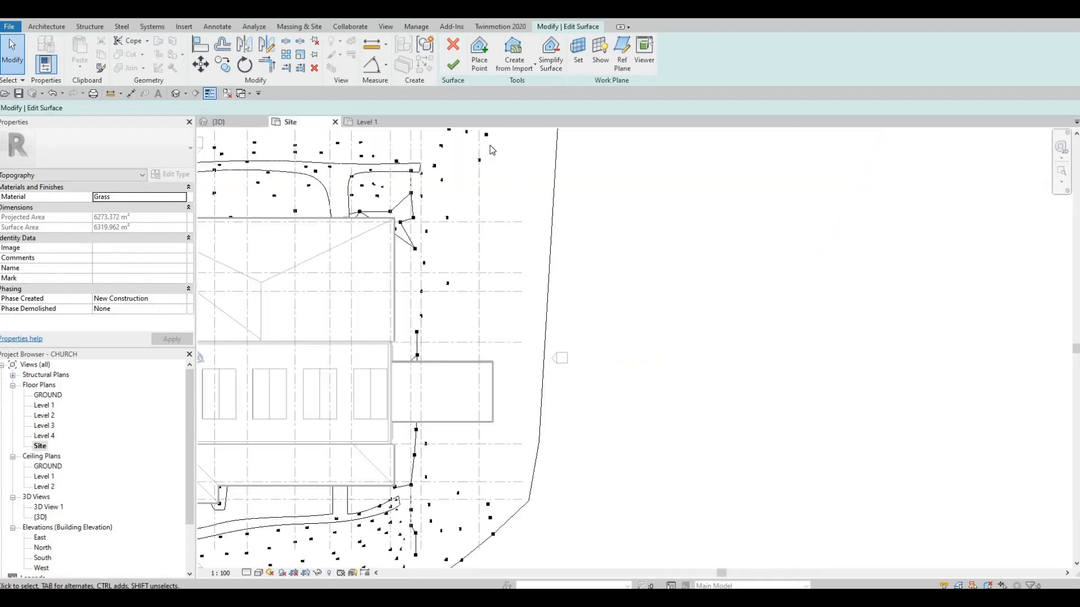
left_click(479, 54)
middle_click_drag(602, 469, 630, 408)
left_click(554, 496)
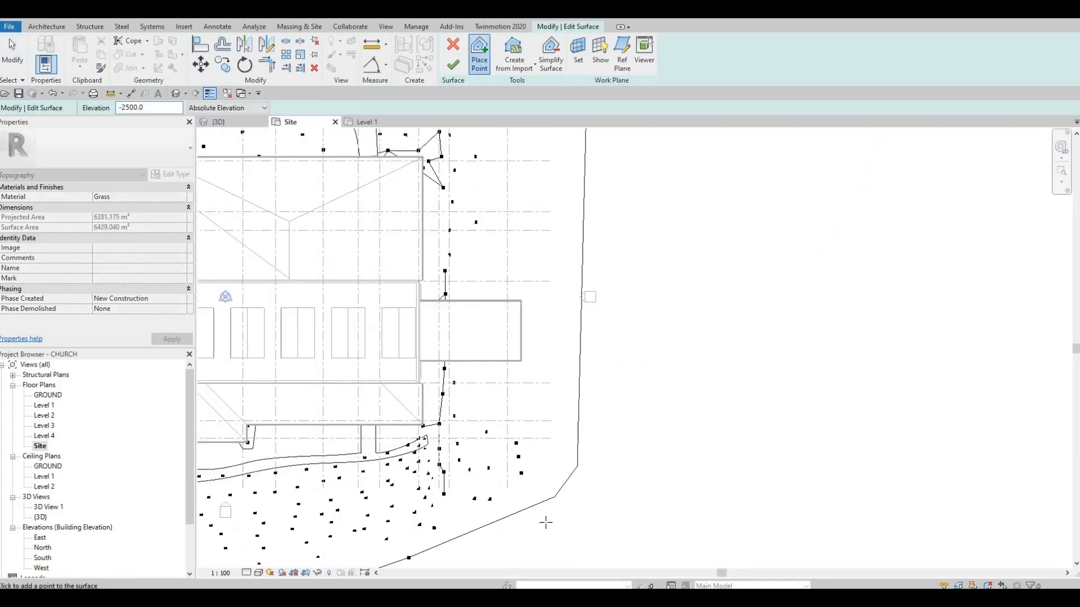
left_click(573, 523)
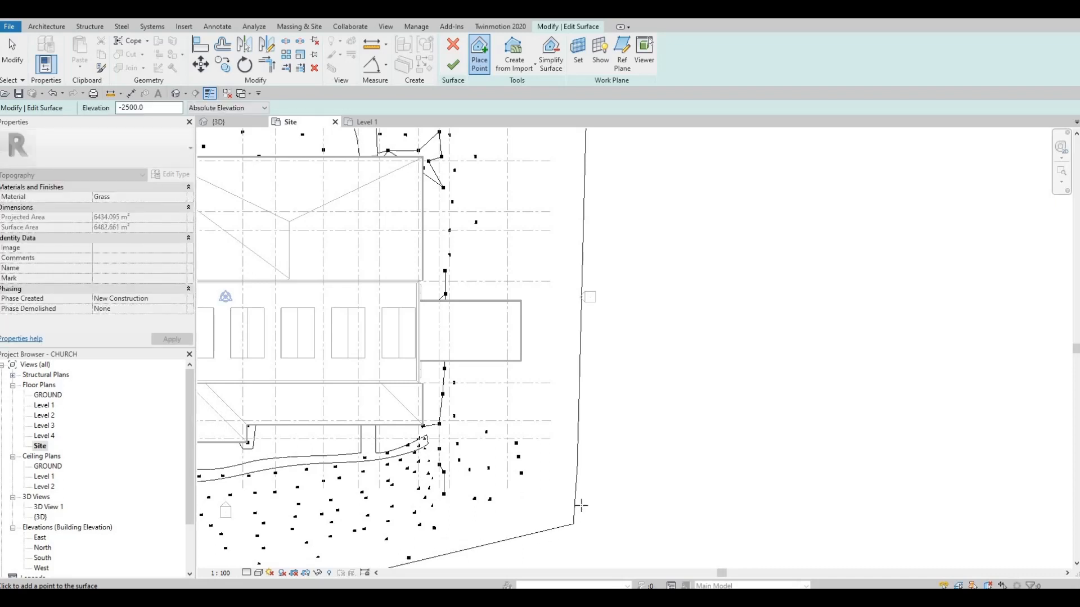
left_click(581, 506)
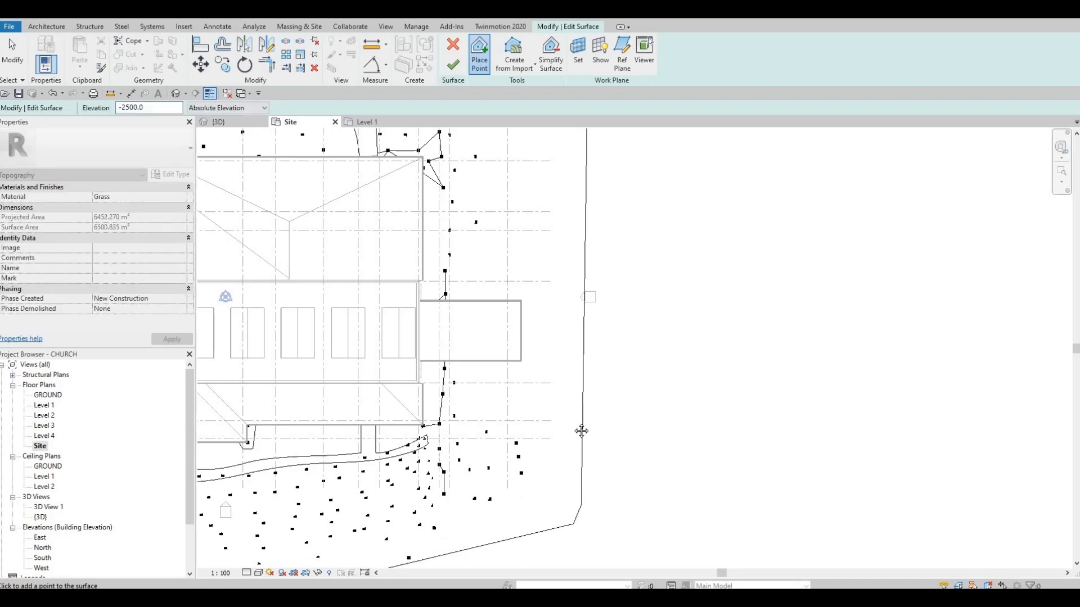
Set the point elevation to -3000 and place a wide arc of points far beyond the terrain's northeast and east sides.
scroll(581, 429, "down", 3)
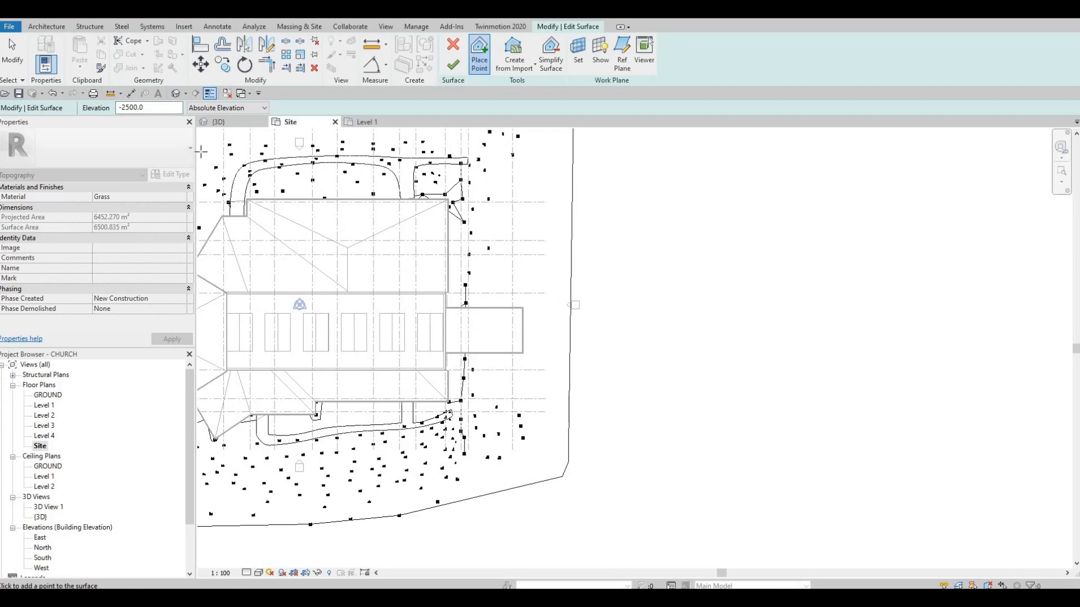
left_click_drag(173, 108, 119, 117)
type("-")
scroll(540, 272, "down", 3)
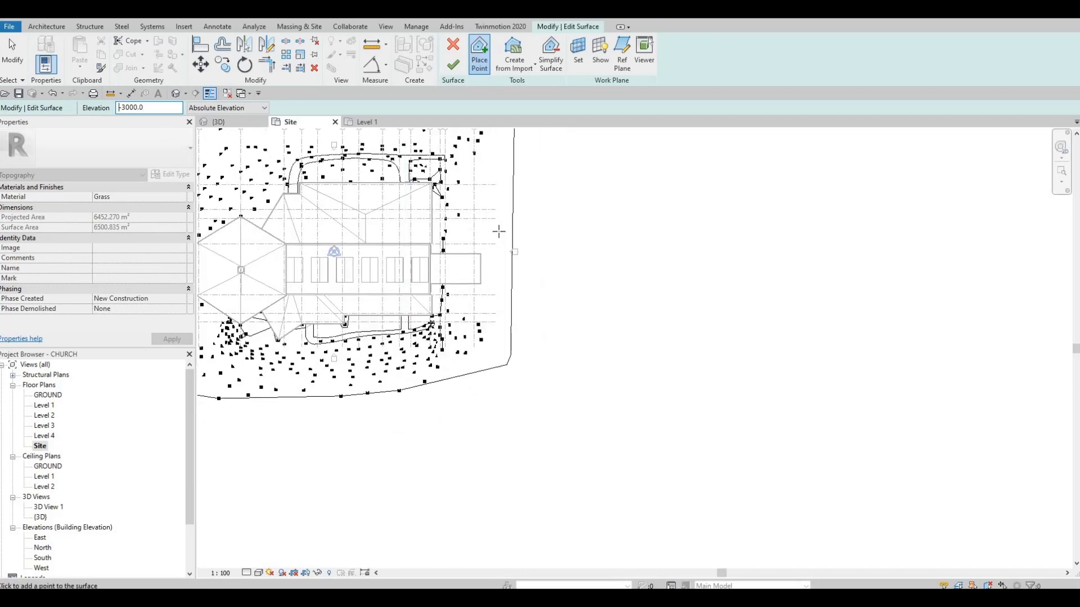
left_click(537, 150)
left_click(647, 181)
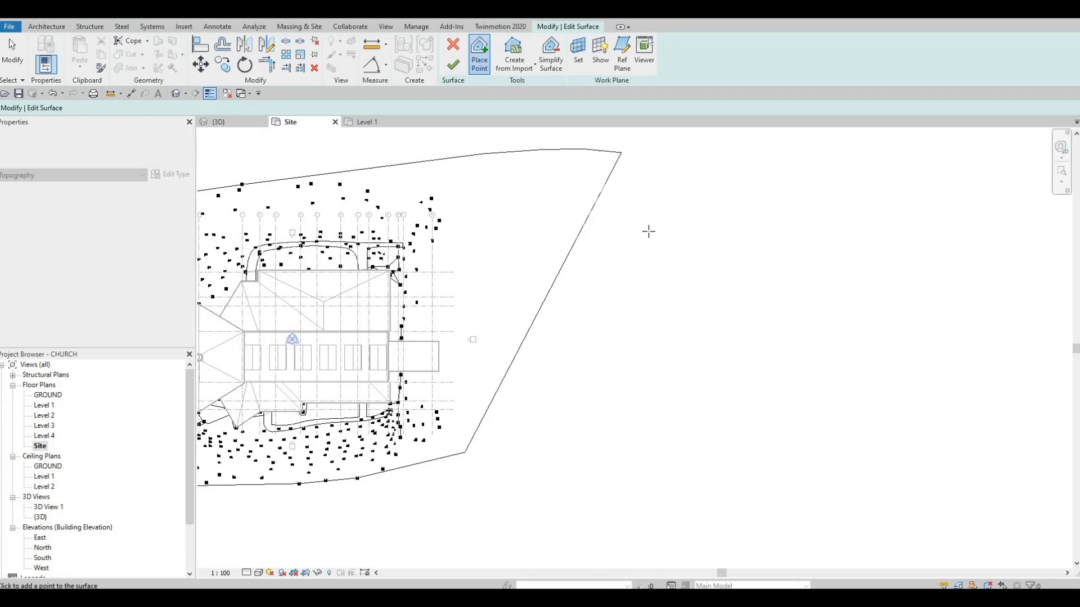
left_click(669, 298)
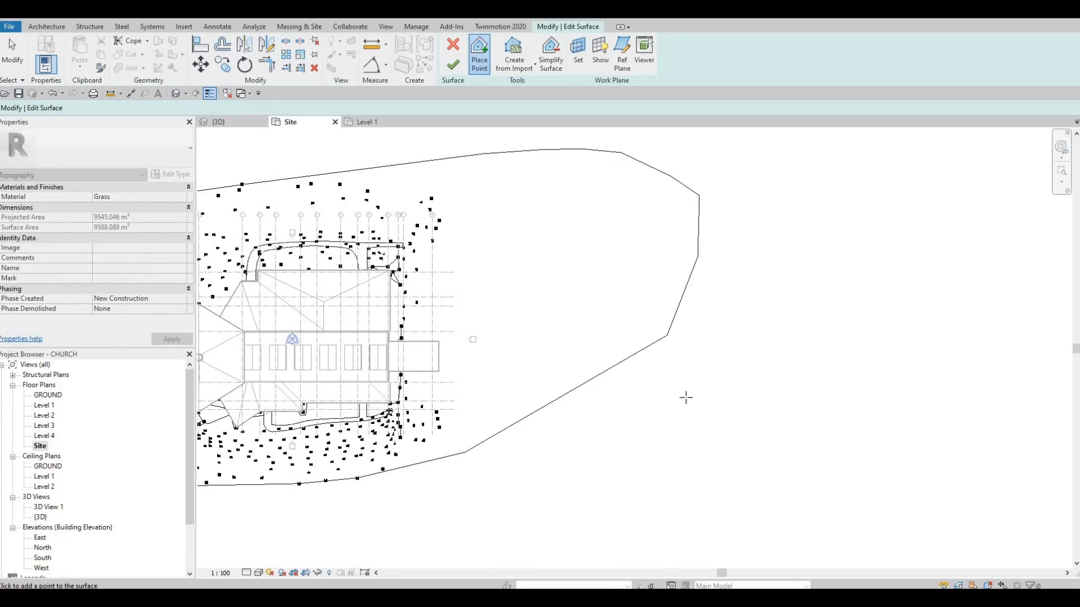
Place -3000 elevation points beyond the terrain's southeast, south, west and north sides to widen the grass surface around the church.
left_click(672, 437)
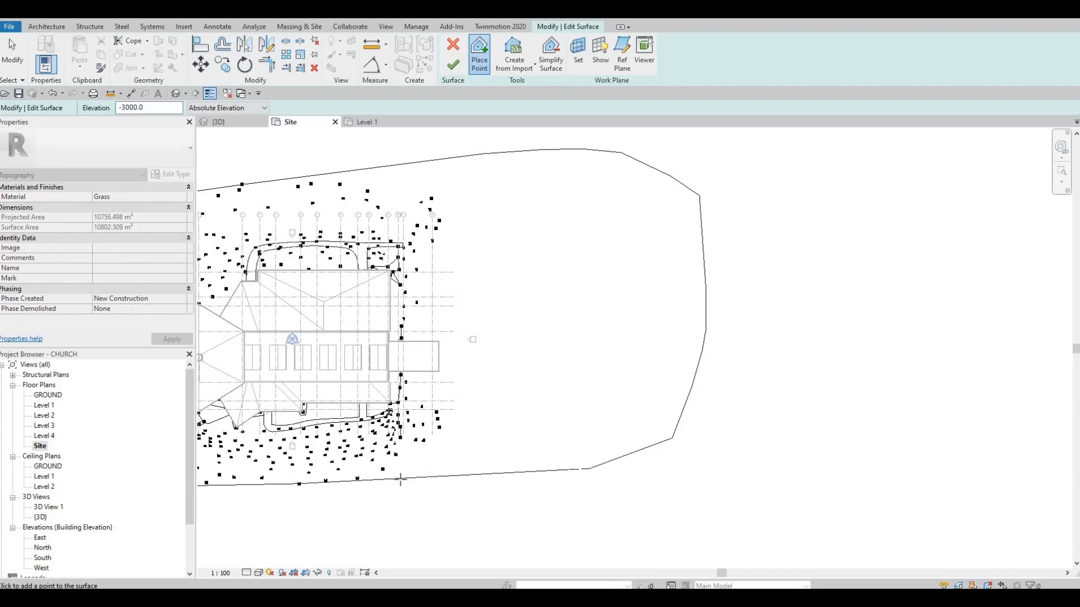
left_click(555, 435)
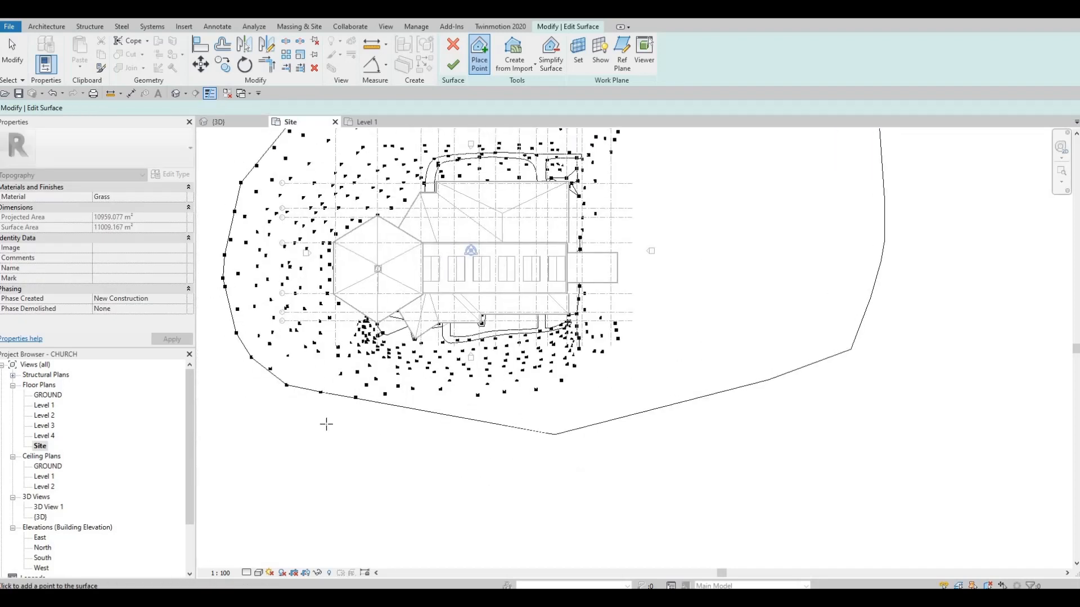
left_click(248, 397)
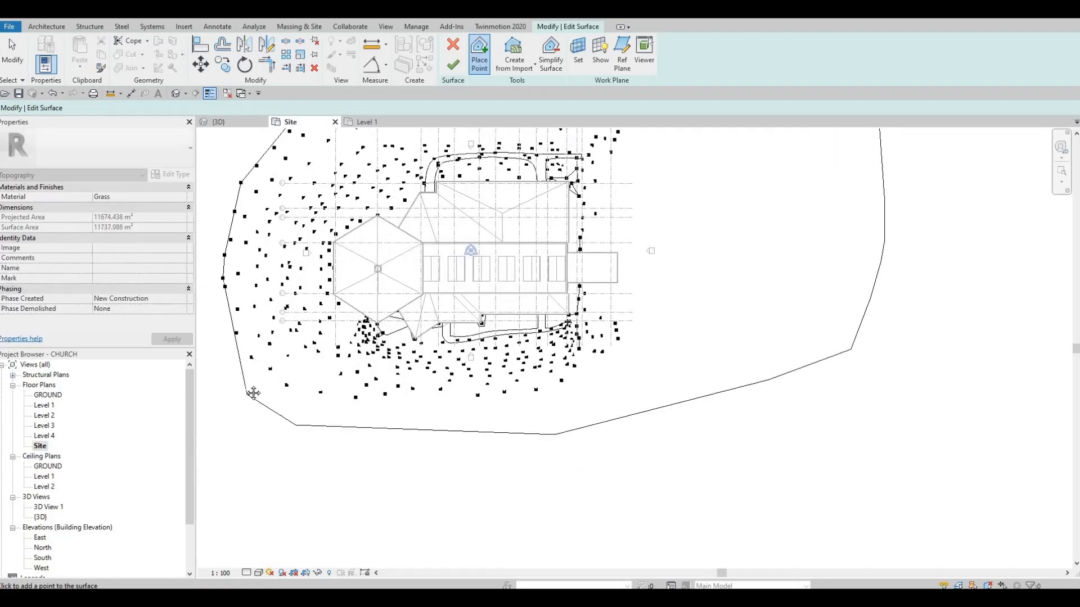
left_click(214, 344)
middle_click_drag(218, 289, 253, 393)
left_click(239, 363)
left_click(245, 311)
left_click(251, 262)
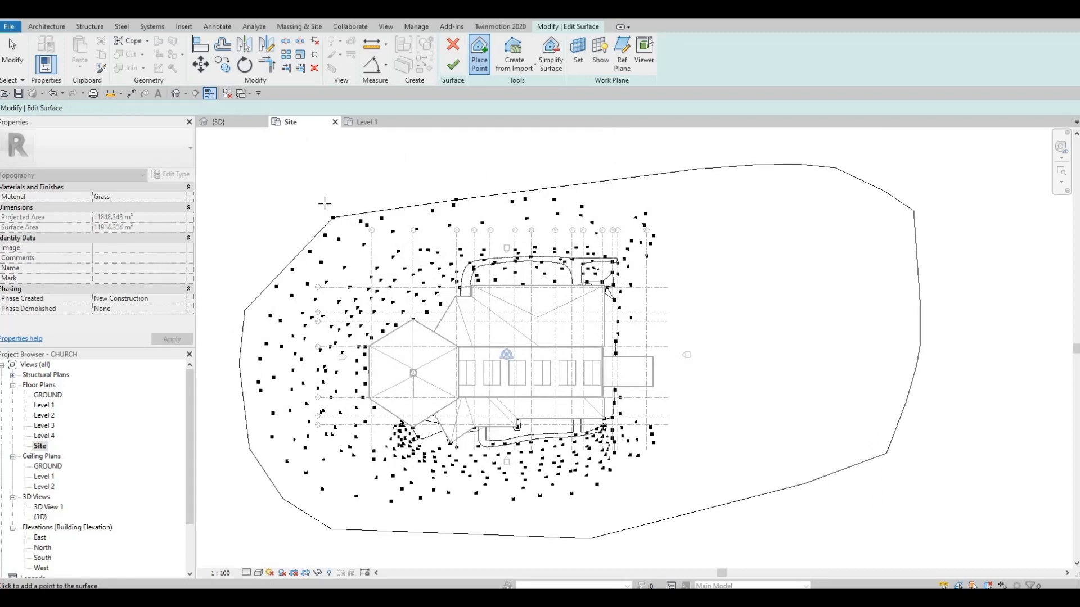
left_click(443, 175)
left_click(565, 162)
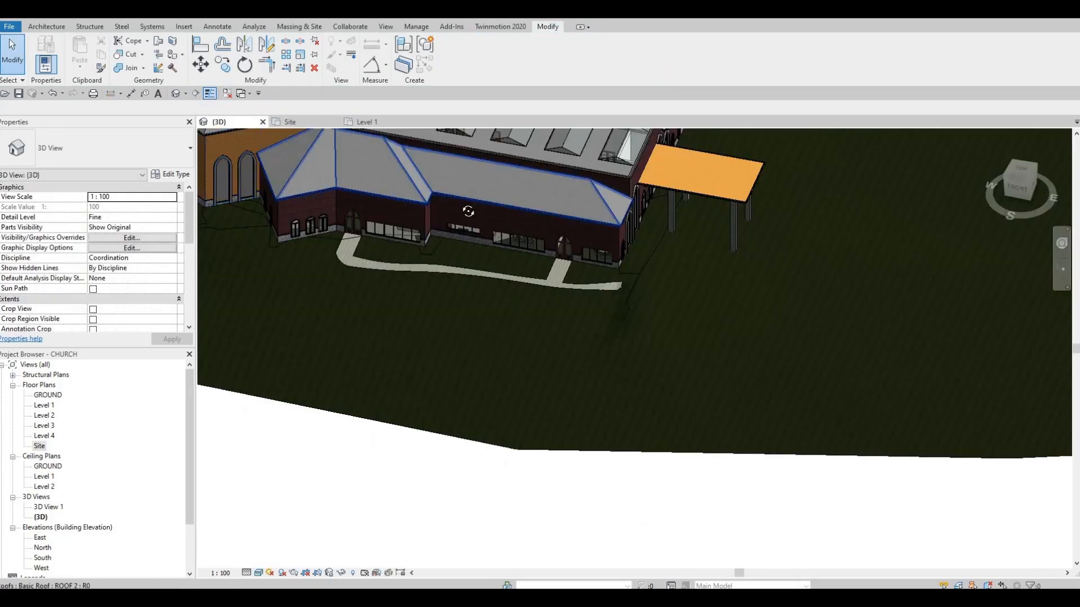
Inspect the enlarged terrain's slope and outer edges around the church in 3D.
scroll(461, 191, "down", 2)
middle_click_drag(523, 174, 831, 256, "shift")
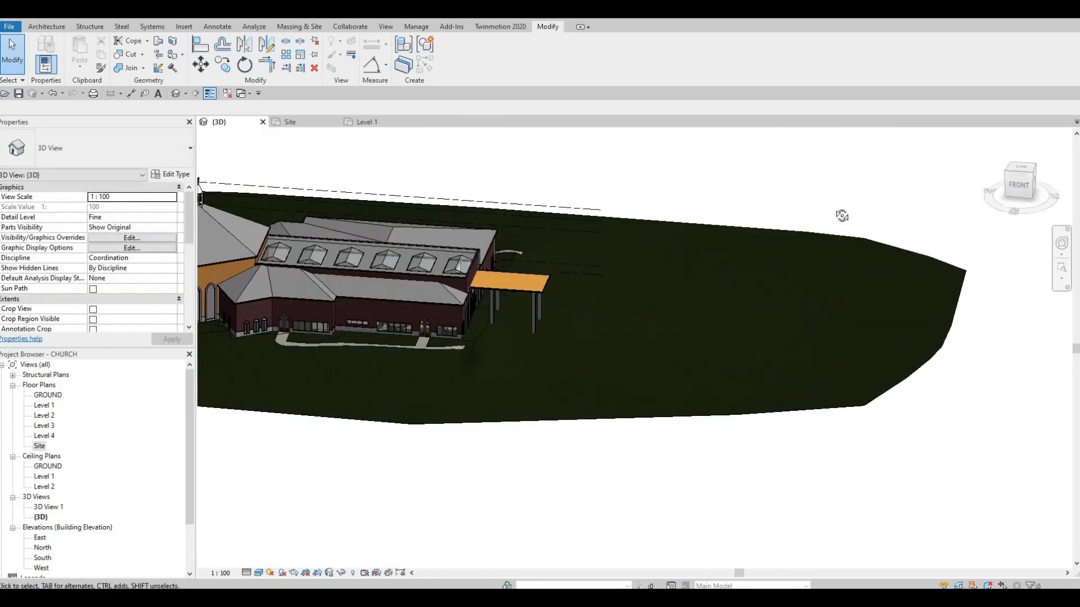
middle_click_drag(842, 216, 449, 266, "shift")
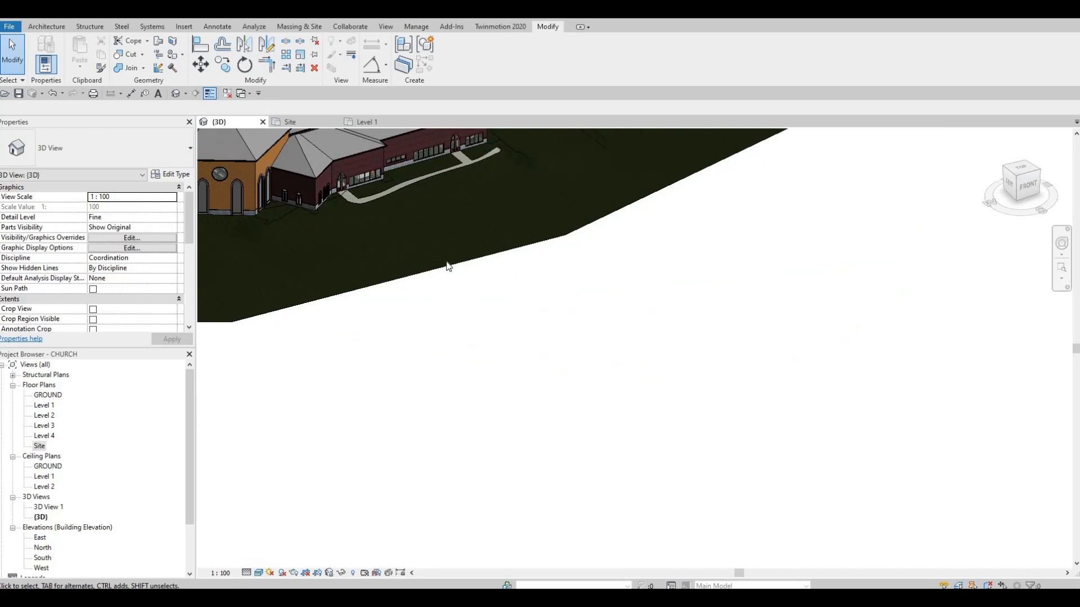
Reopen the toposurface in the Site plan and add -3000 points farther out along its south, west and north sides.
left_click(487, 263)
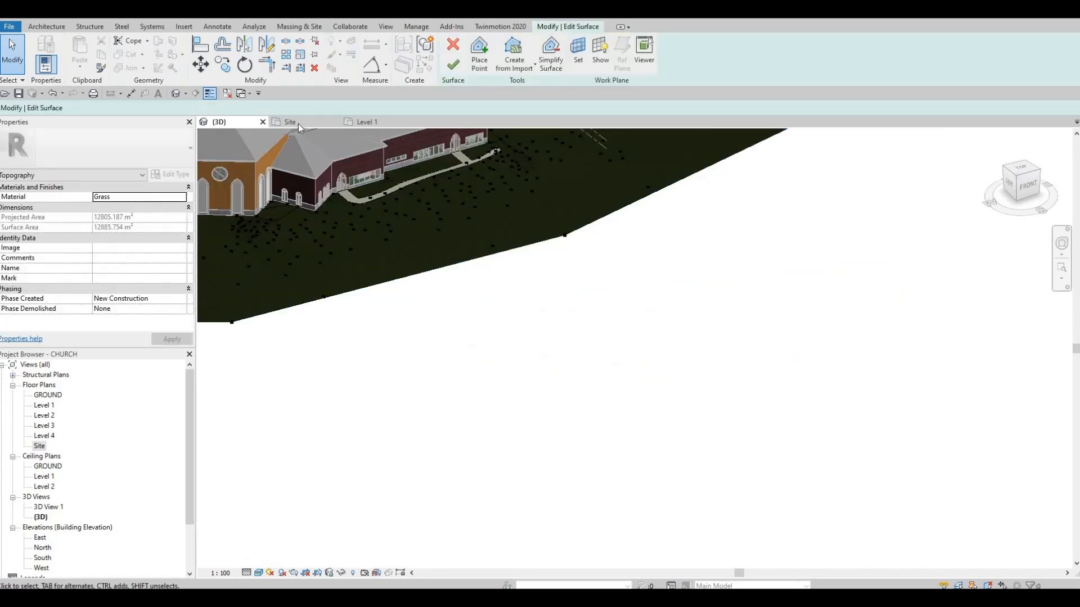
left_click(298, 123)
scroll(499, 53, "down", 1)
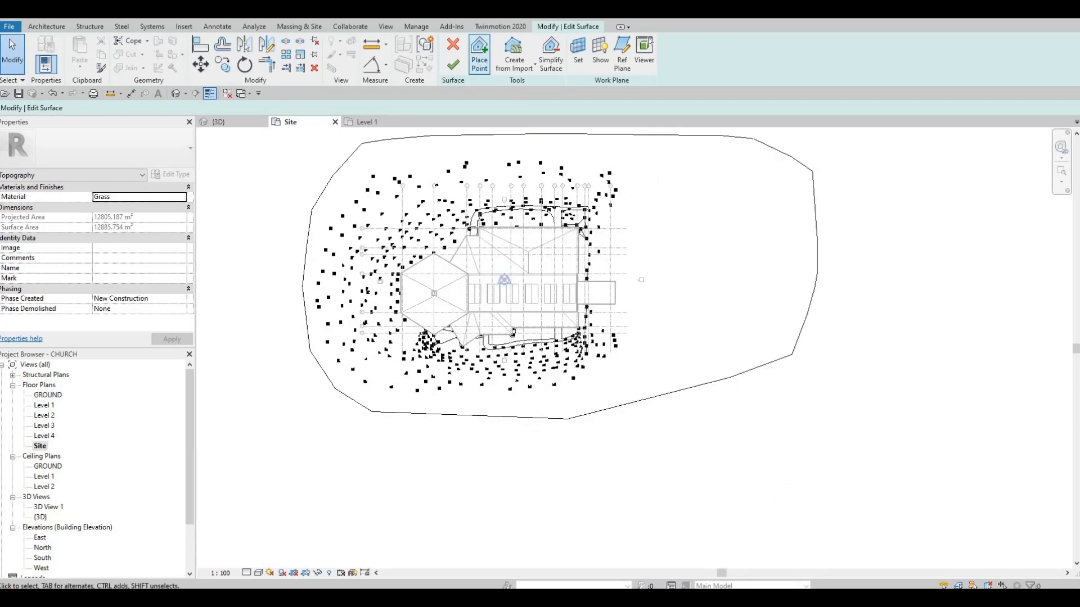
left_click(479, 53)
scroll(483, 225, "down", 1)
left_click(451, 400)
left_click(380, 397)
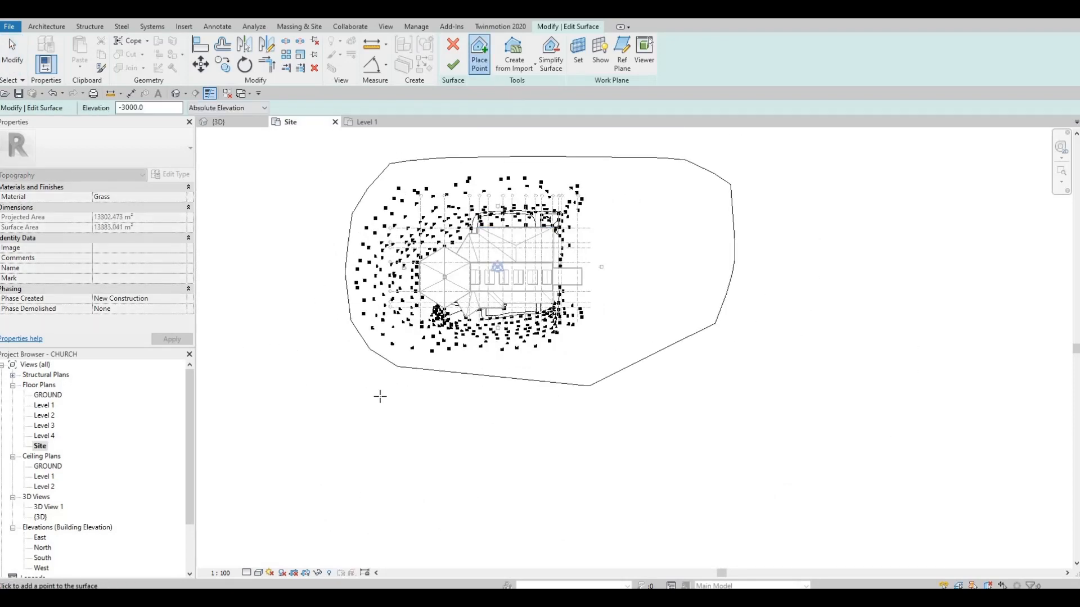
left_click(341, 373)
left_click(304, 298)
left_click(332, 179)
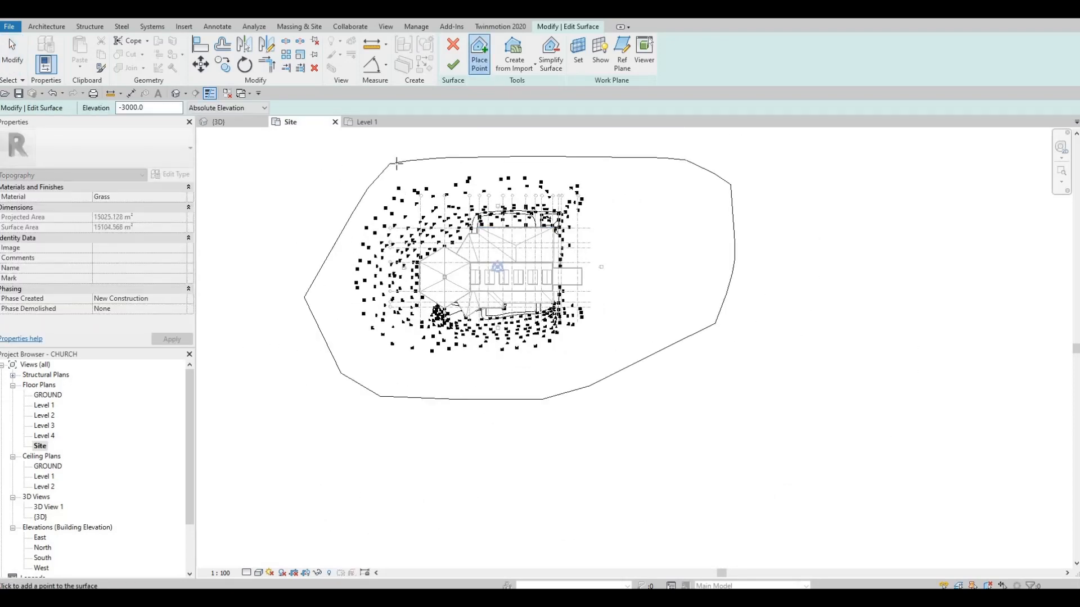
left_click(579, 138)
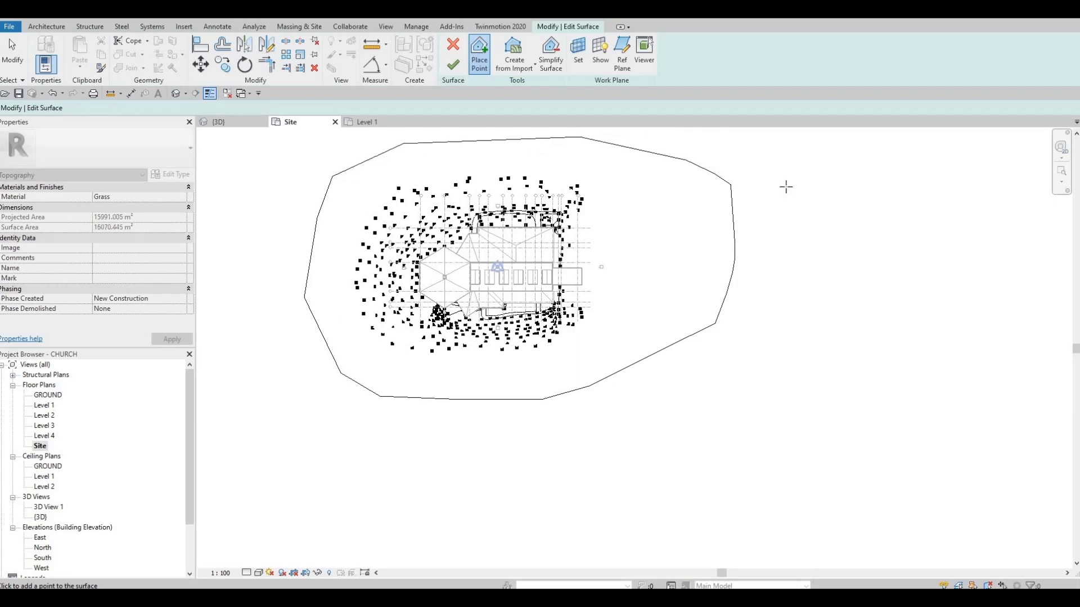
Add more -3000 points far beyond the east, south and west edges, forming a roughly rectangular terrain, and finish the surface edit.
left_click(775, 279)
left_click(764, 371)
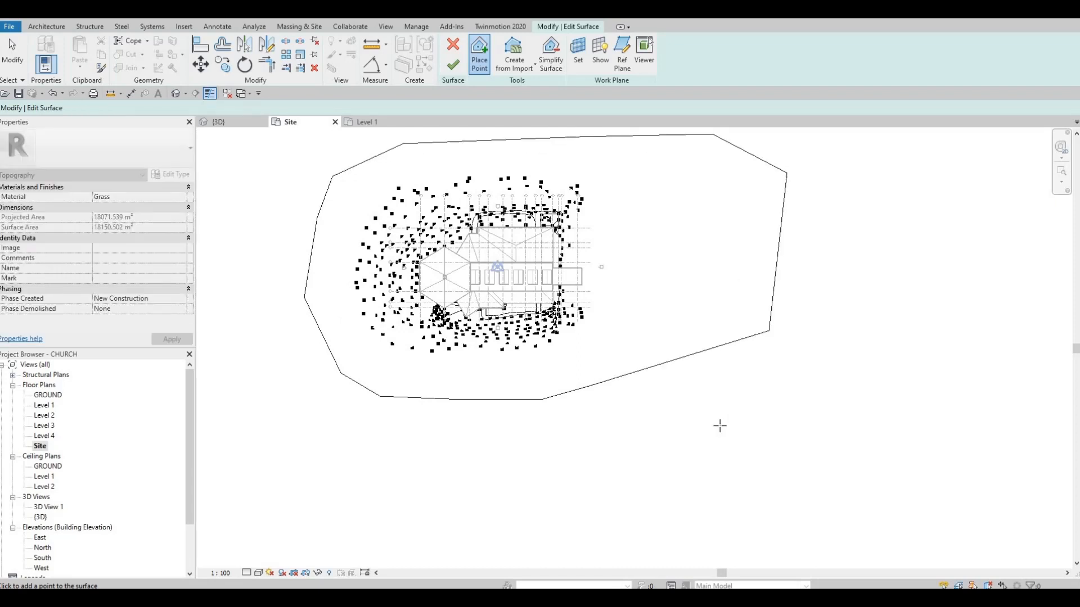
left_click(453, 467)
left_click(342, 421)
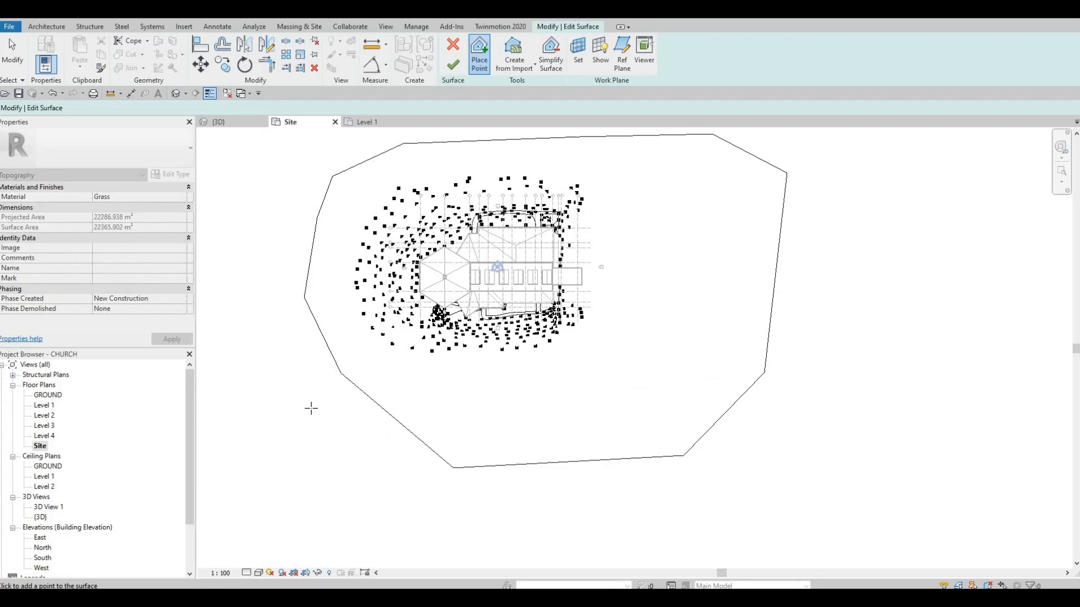
left_click(273, 346)
left_click(283, 195)
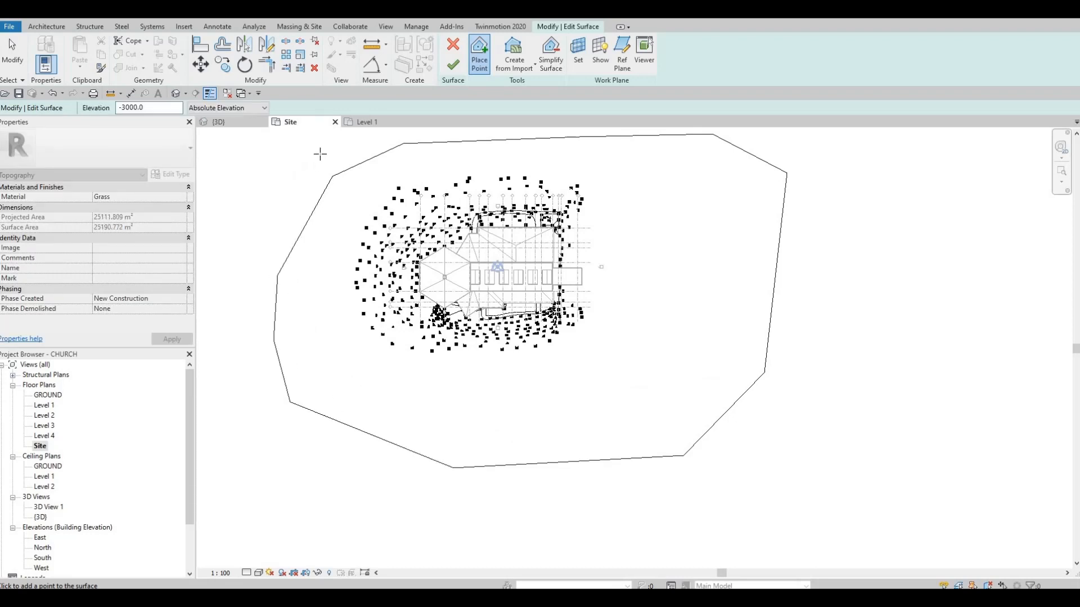
left_click(317, 161)
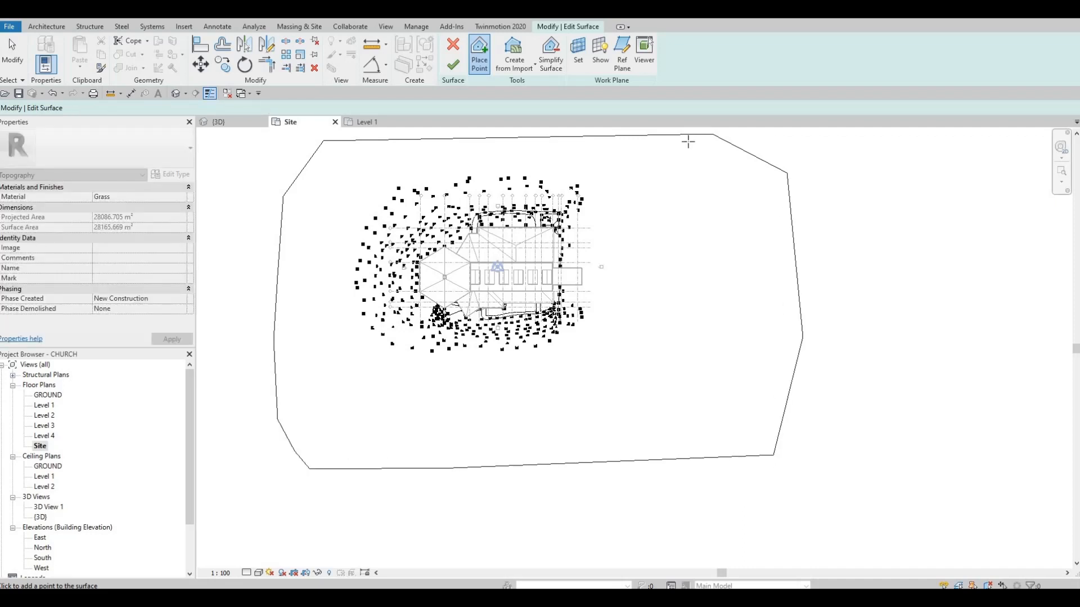
left_click(452, 64)
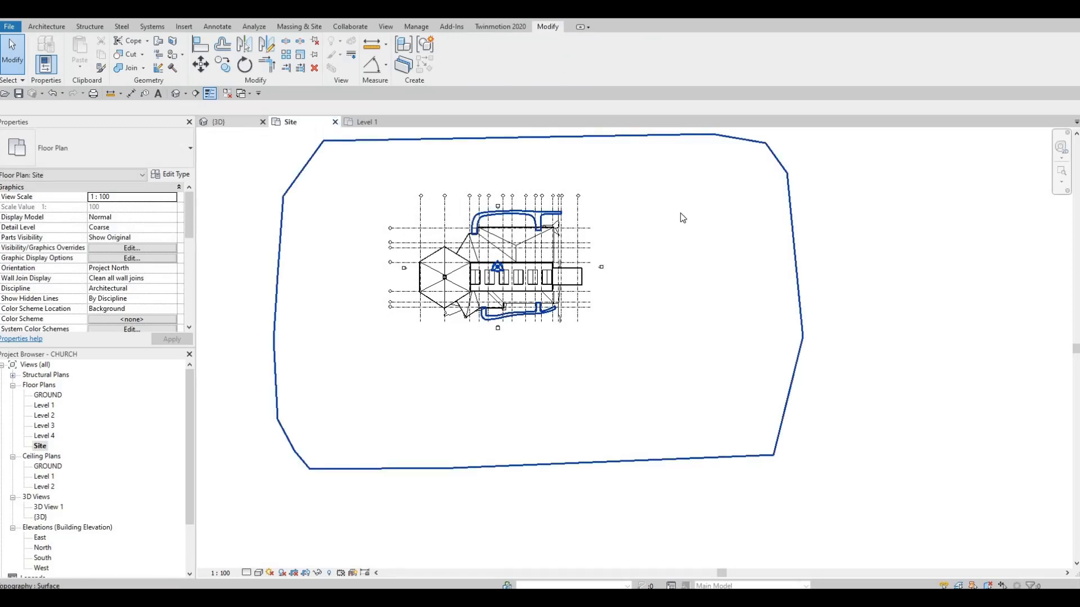
Check the terrain around the canopy in 3D and open the concrete path subregion's boundary for editing in the Level 1 plan.
left_click(220, 122)
middle_click_drag(634, 374, 558, 195, "shift")
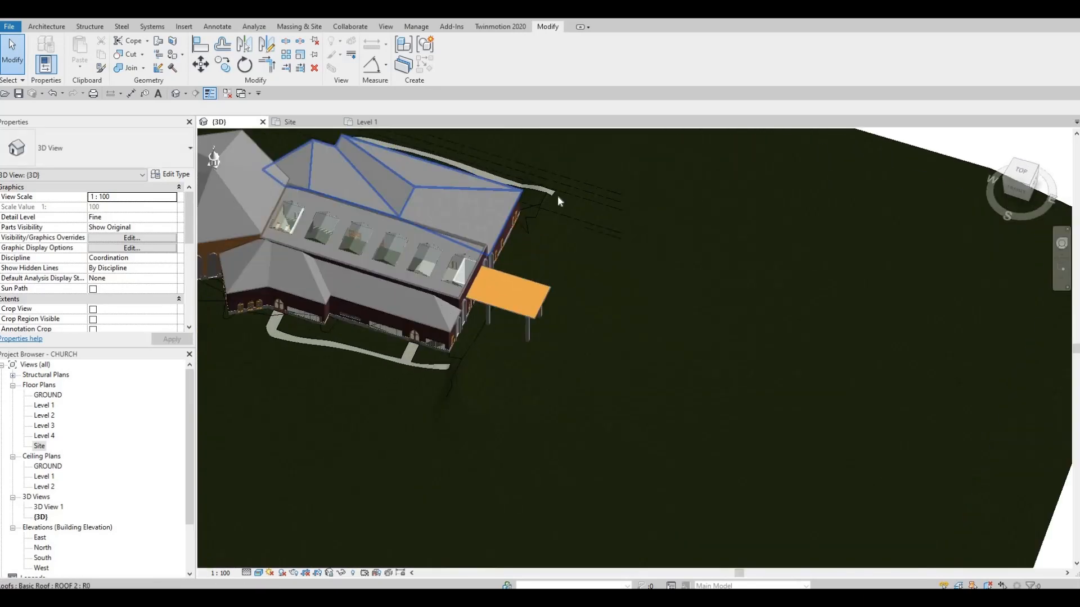
scroll(558, 194, "up", 2)
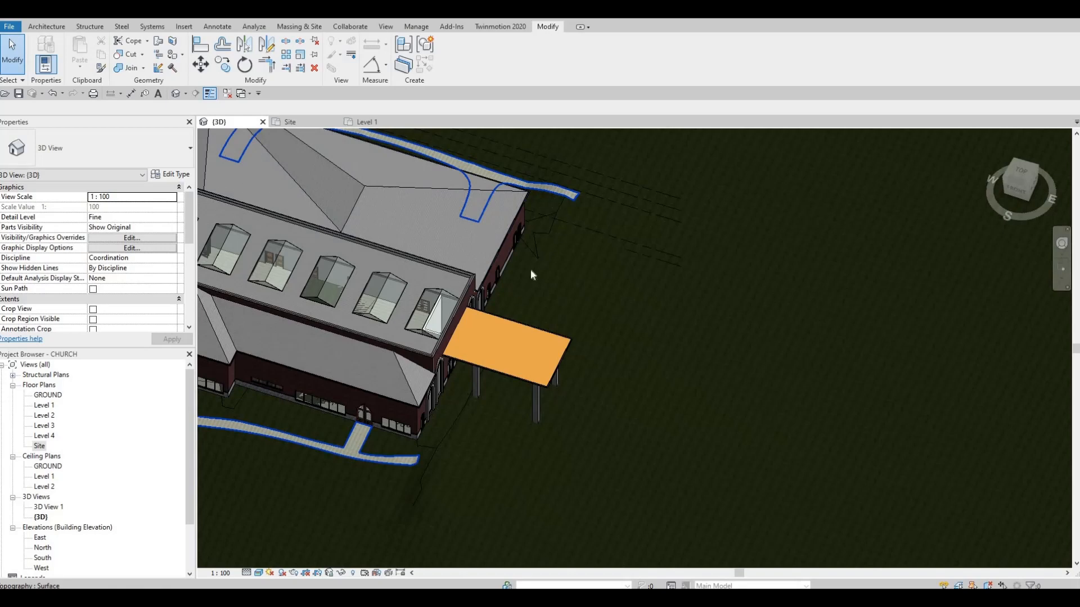
left_click(491, 152)
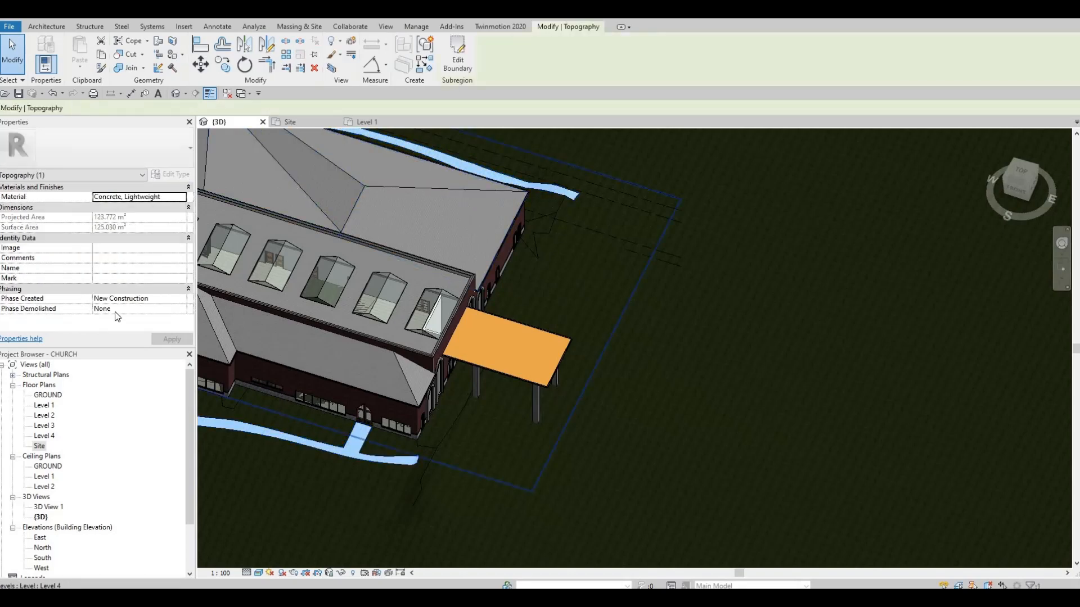
left_click(457, 54)
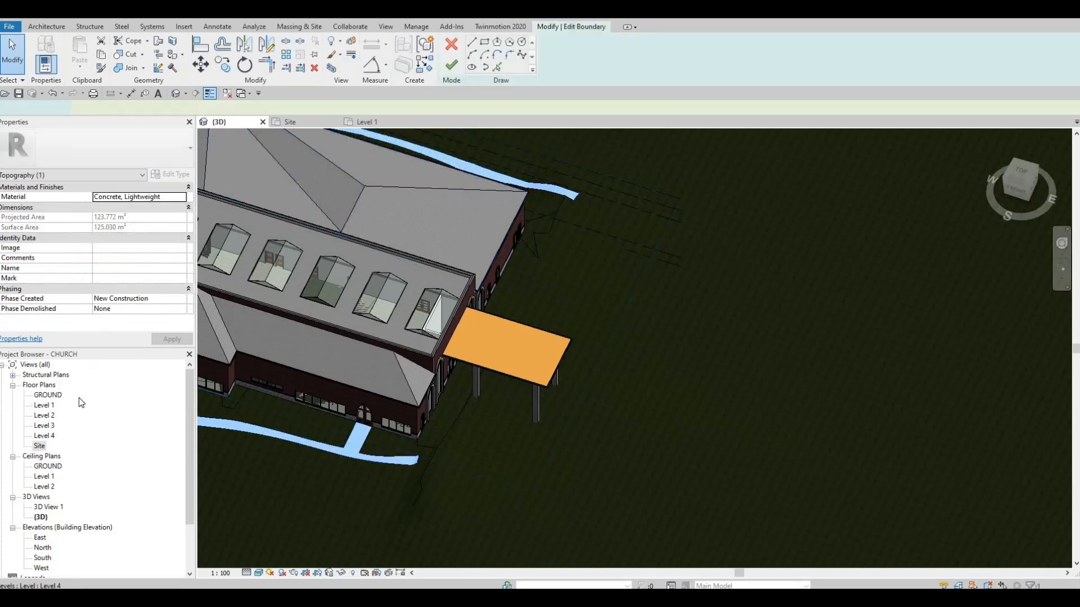
double_click(44, 405)
middle_click_drag(557, 303, 613, 289)
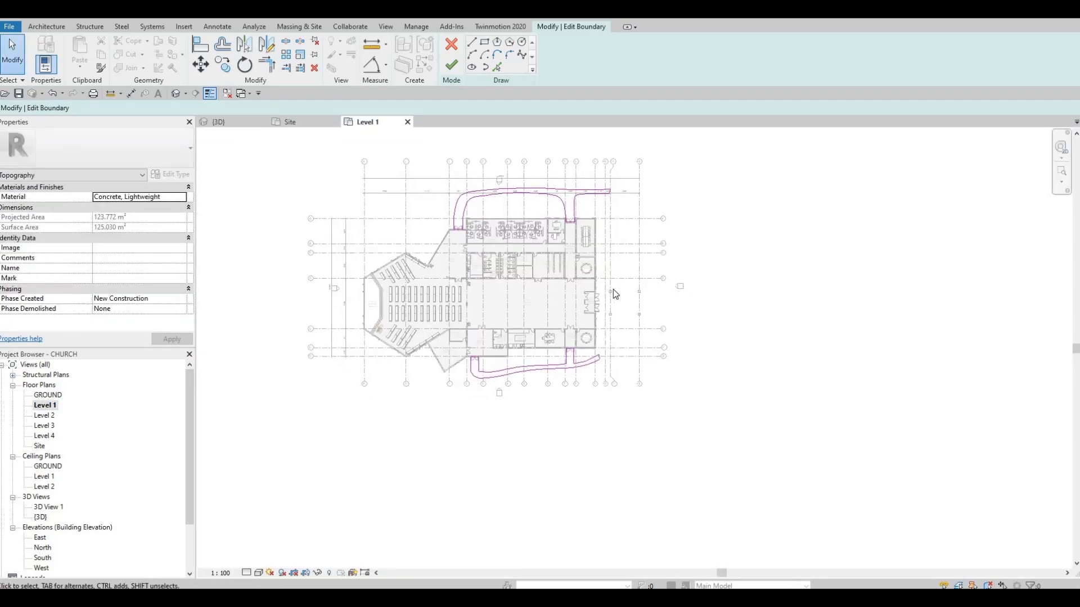
Start a spline boundary at the outer wall just north of the vestibule's entrance doors, curving it outward and north alongside the building.
scroll(613, 289, "up", 3)
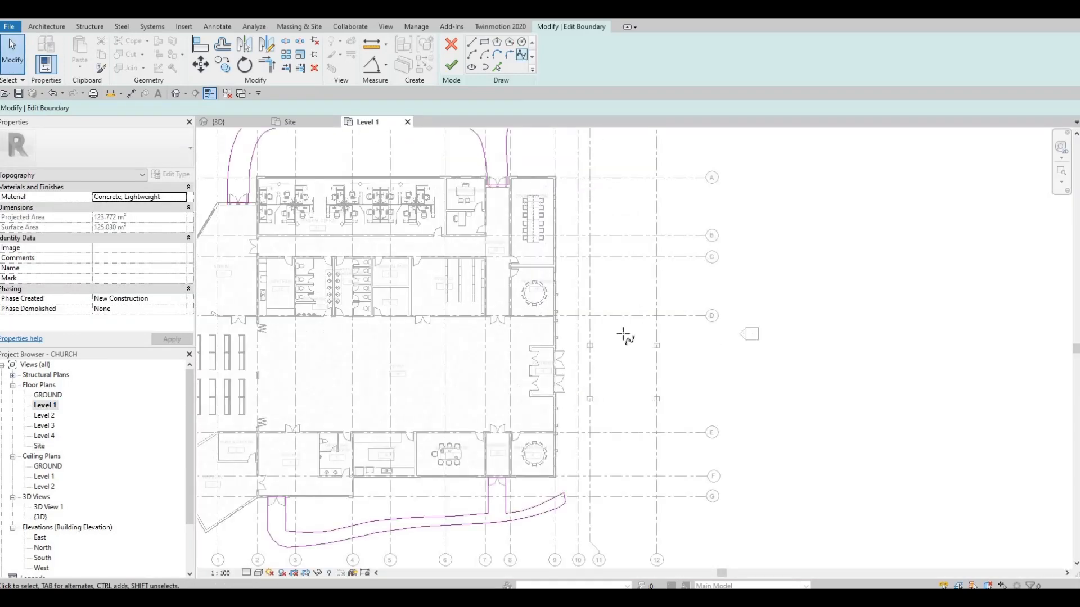
scroll(492, 362, "up", 5)
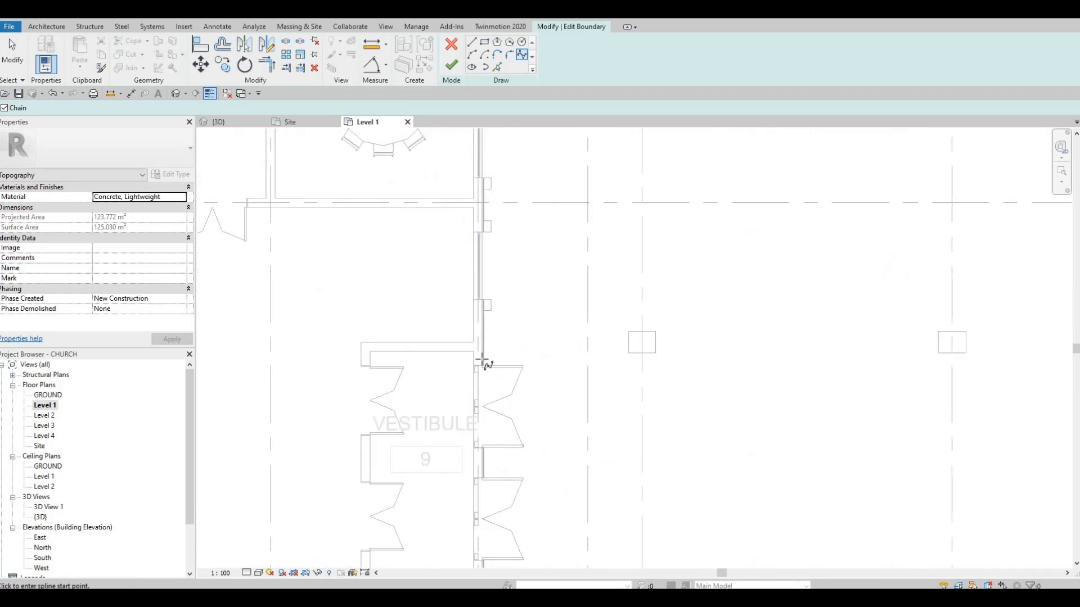
left_click(482, 363)
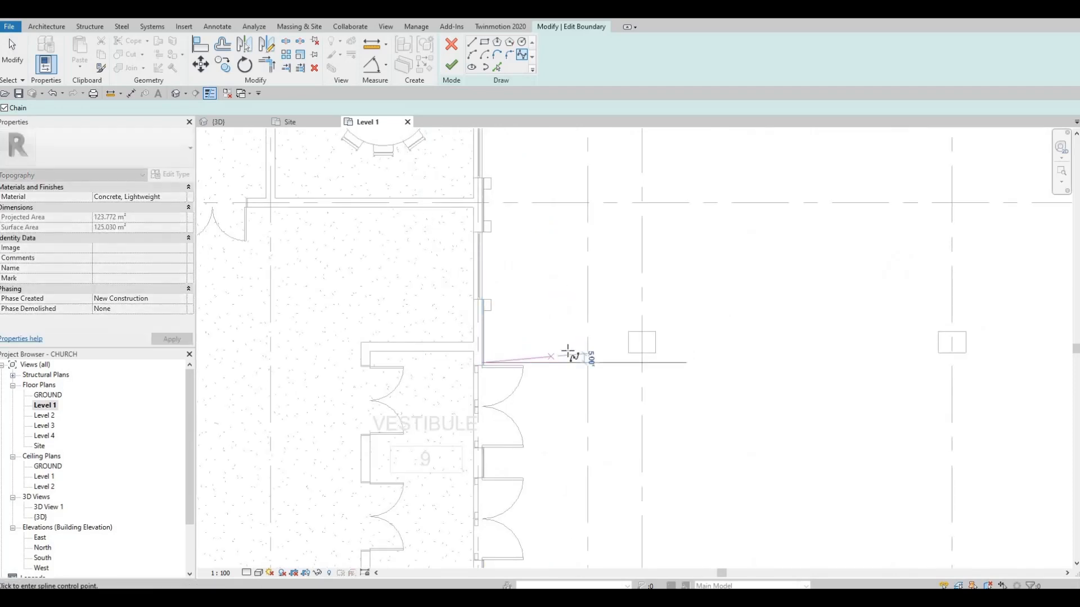
left_click(568, 349)
left_click(595, 310)
middle_click_drag(624, 260, 612, 345)
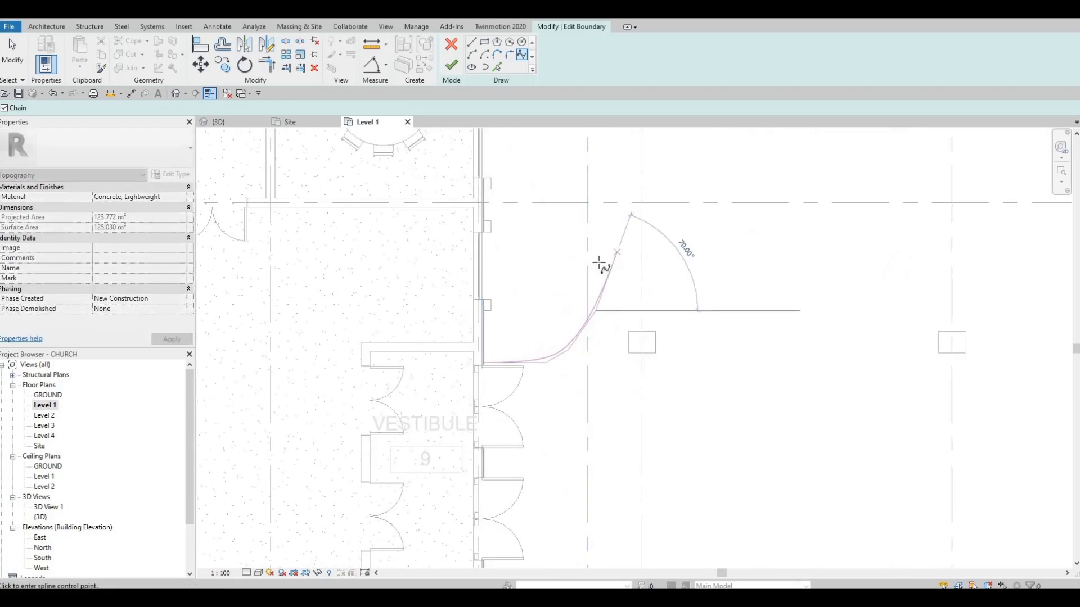
middle_click_drag(590, 289, 562, 507)
left_click(578, 306)
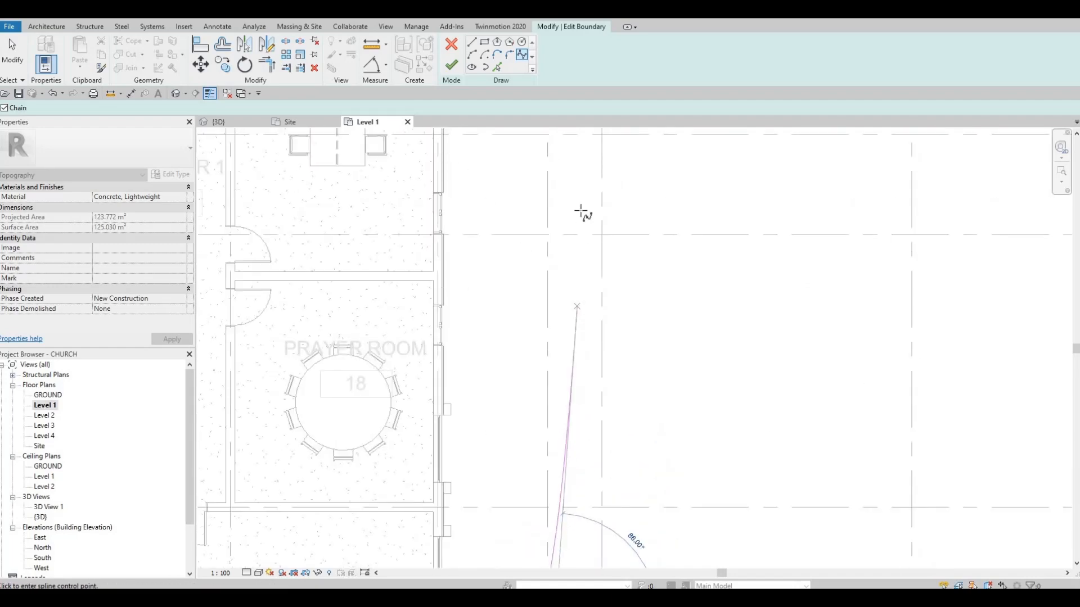
Continue the spline north past the Council Room and end it on the inner edge of the northern path.
scroll(579, 307, "down", 1)
left_click(577, 201)
middle_click_drag(567, 148, 549, 410)
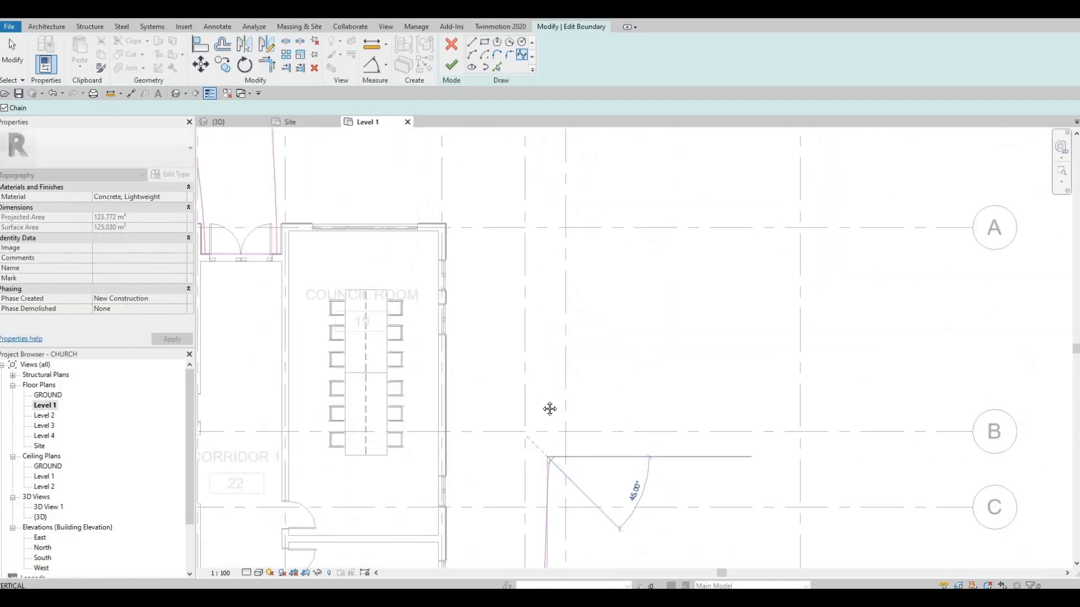
left_click(550, 332)
scroll(545, 290, "down", 1)
middle_click_drag(556, 284, 542, 411)
left_click(521, 225)
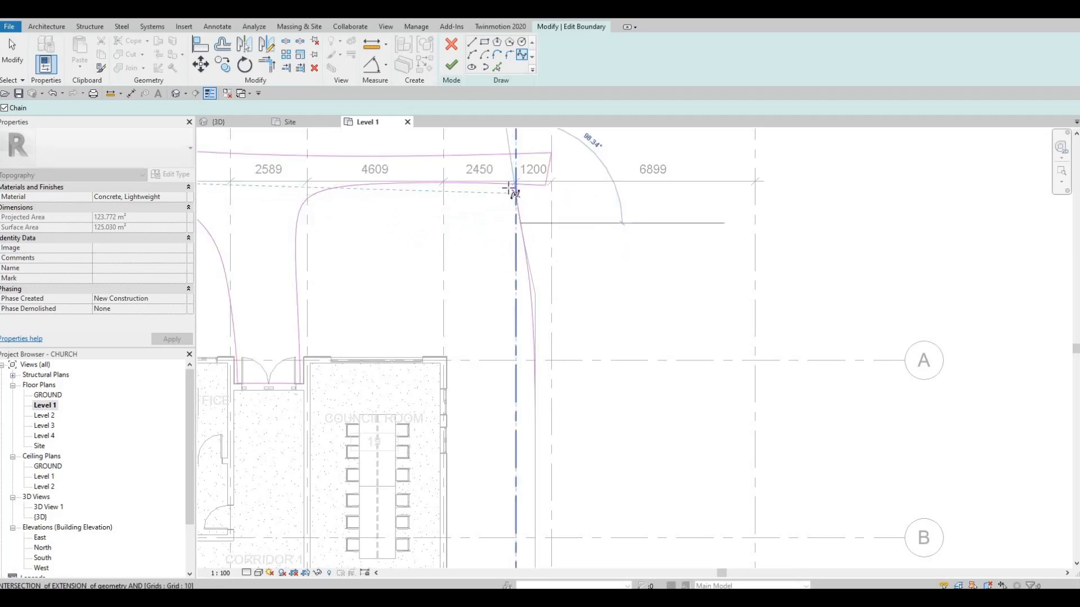
scroll(506, 186, "up", 2)
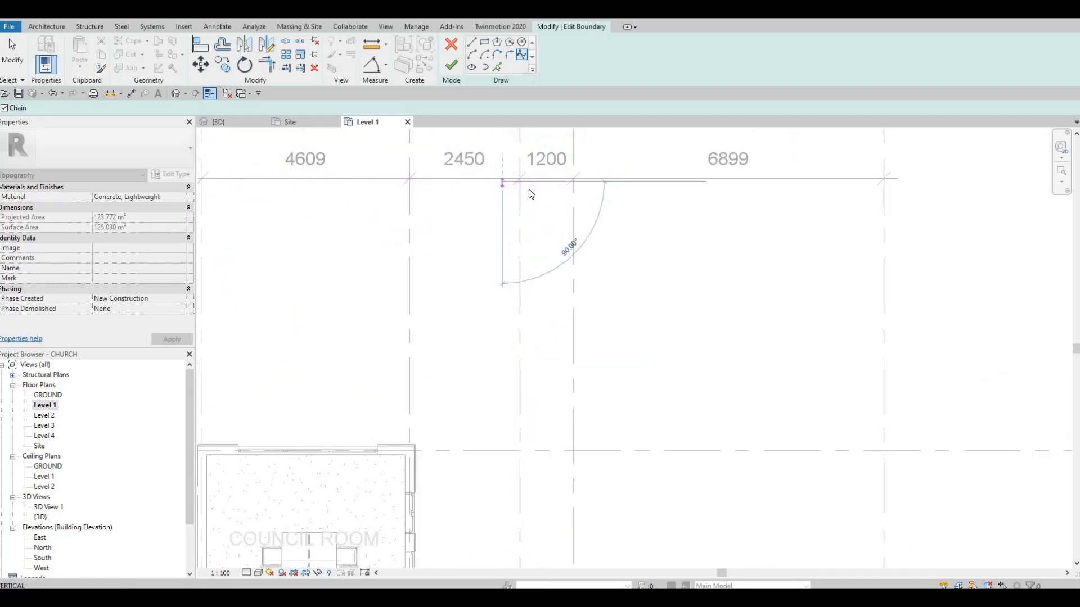
left_click(507, 197)
key("Escape")
key("Escape")
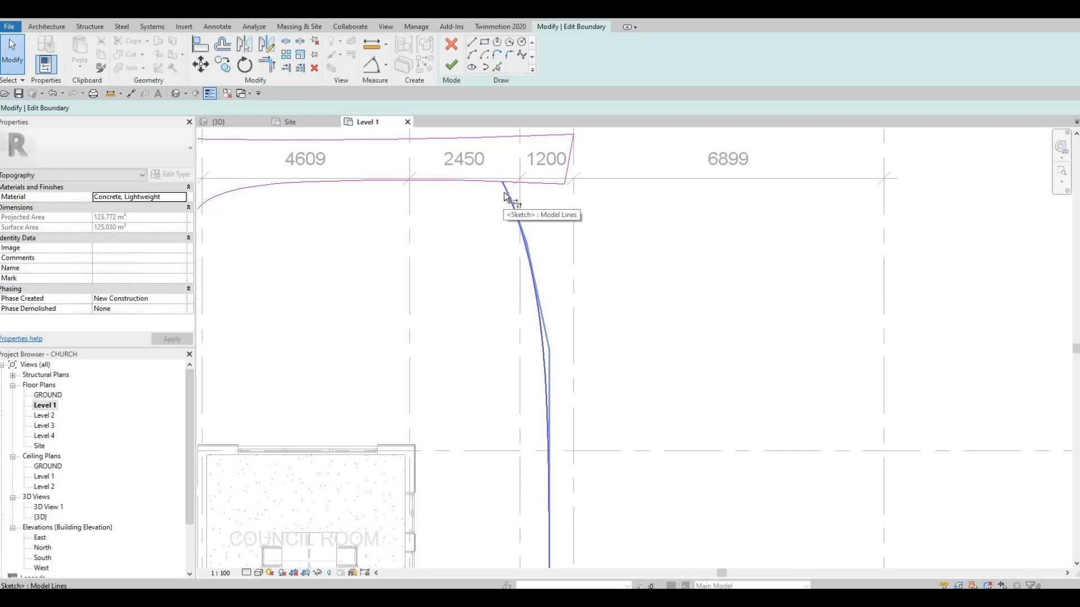
Try to join the northern path's inner-edge spline to the new curve by moving its east endpoint onto the curve's end.
key("t")
key("r")
key("Escape")
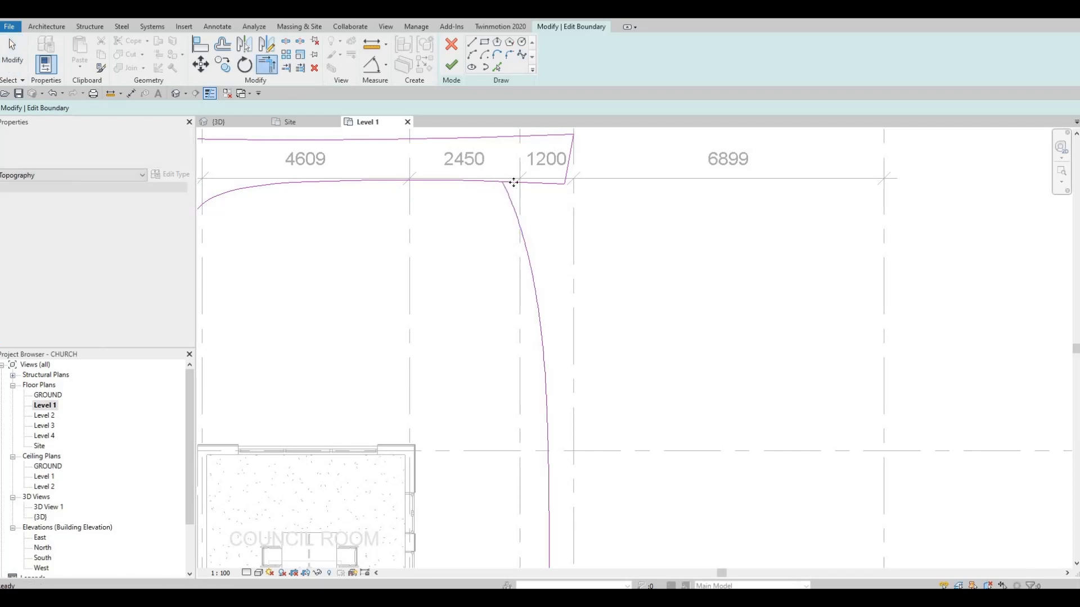
left_click(549, 184)
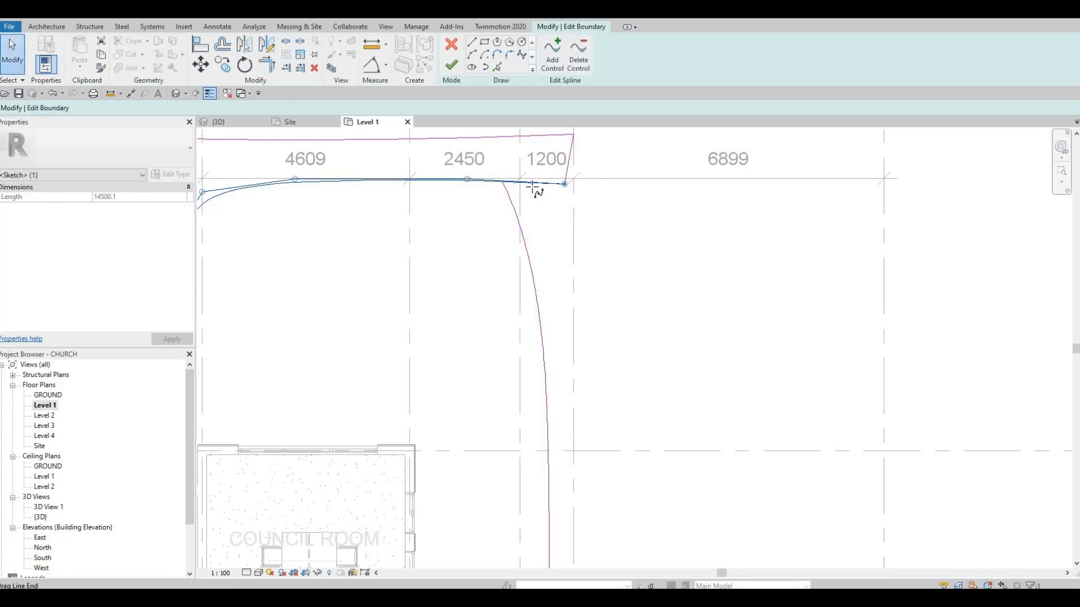
left_click_drag(532, 187, 509, 171)
left_click(509, 170)
Delete the northern path's inner-edge spline between the corridor doors and the new curve.
middle_click_drag(373, 213, 495, 208)
scroll(495, 208, "down", 2)
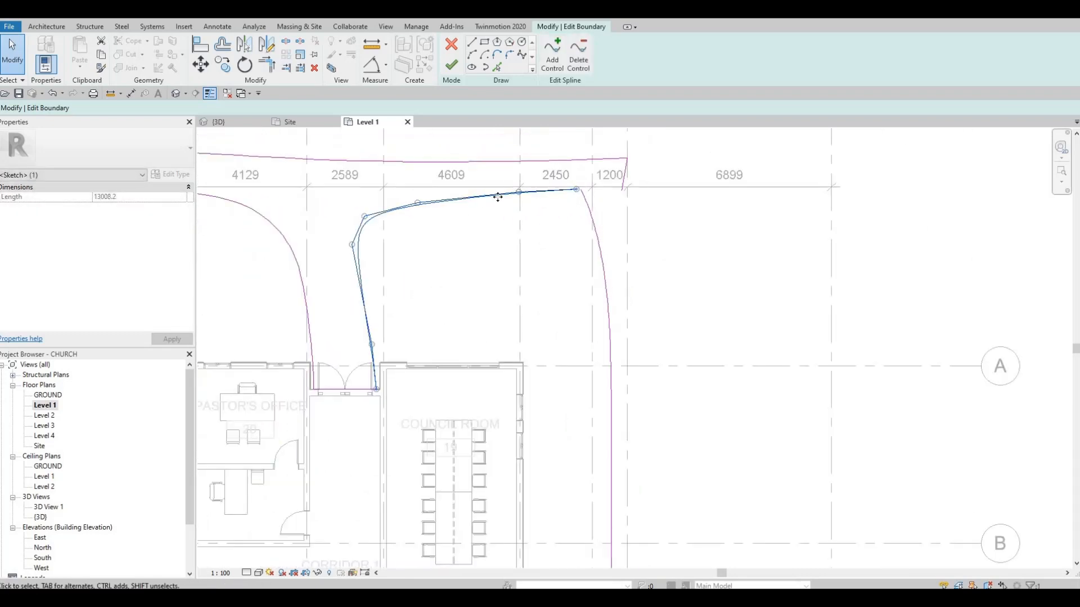
scroll(497, 197, "up", 1)
key("Delete")
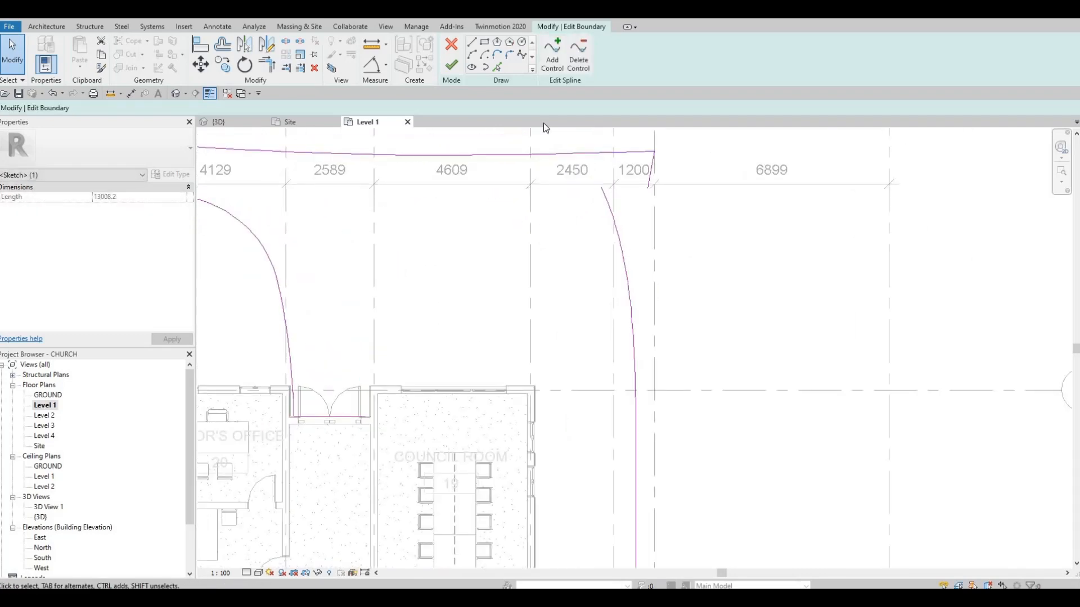
Delete the spline running along the building's east side and the short line closing the northern path's east end.
left_click(593, 200)
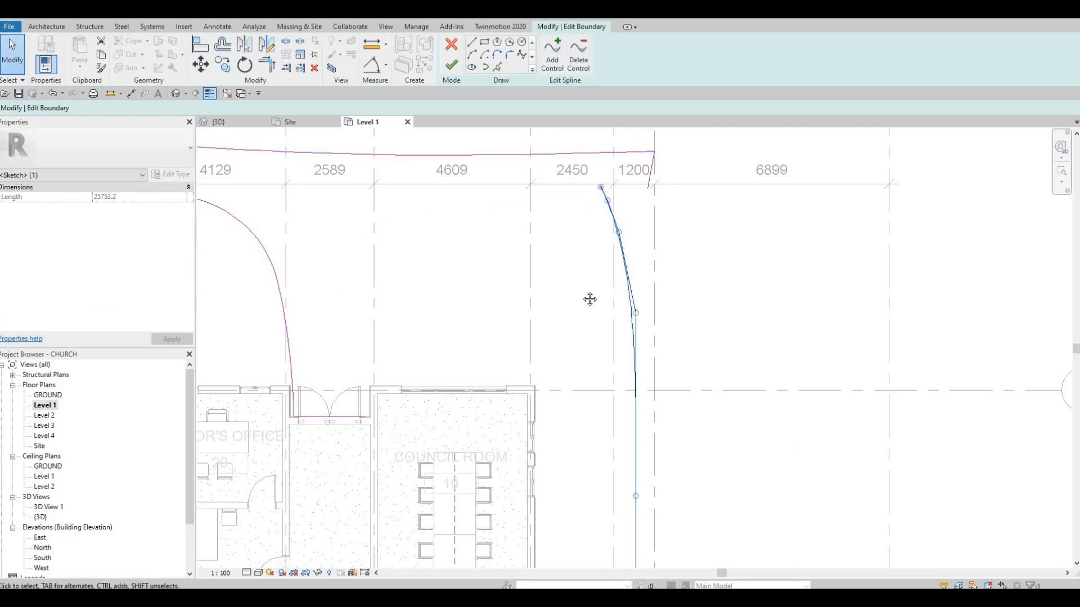
key("Delete")
scroll(618, 140, "down", 2)
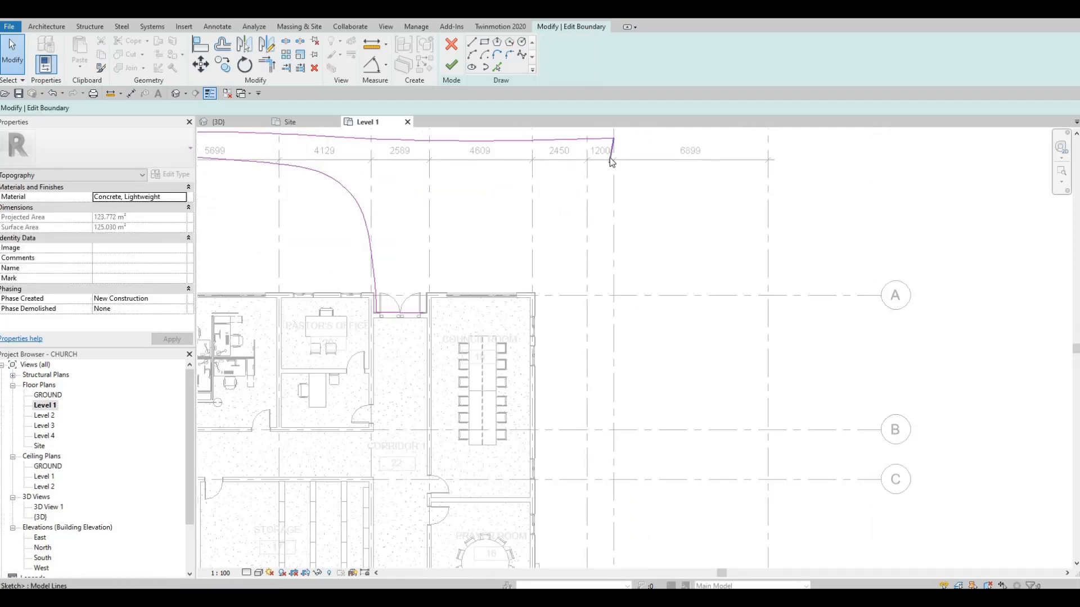
left_click(609, 157)
key("Delete")
Start a spline boundary at the east end of the line across the corridor doors, leading north past the Council Room's outer wall.
scroll(579, 266, "down", 2)
scroll(578, 337, "down", 3)
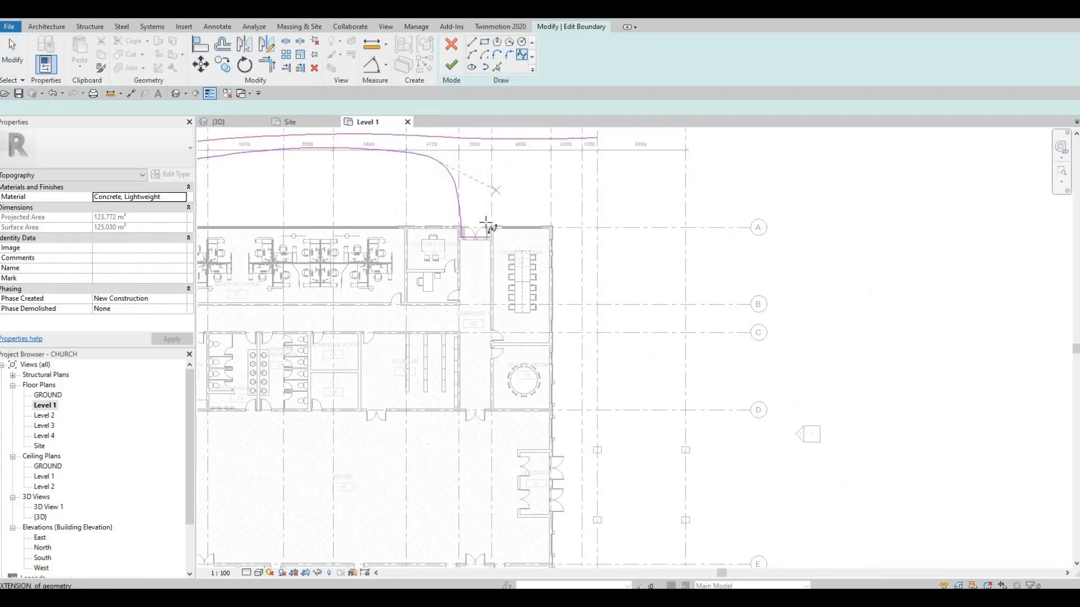
scroll(487, 224, "up", 4)
scroll(487, 301, "up", 5)
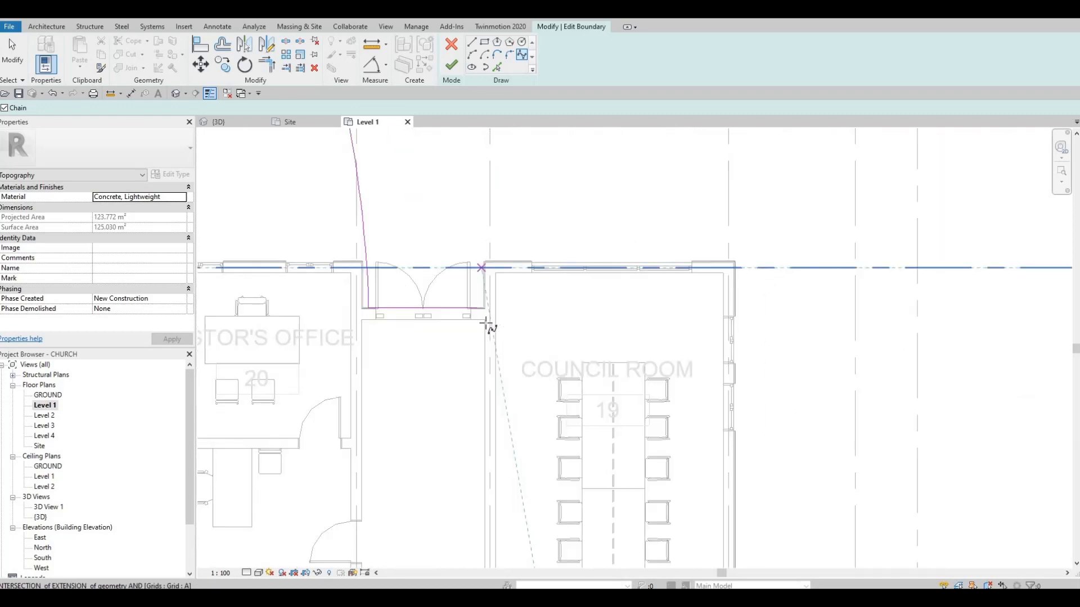
left_click(461, 347)
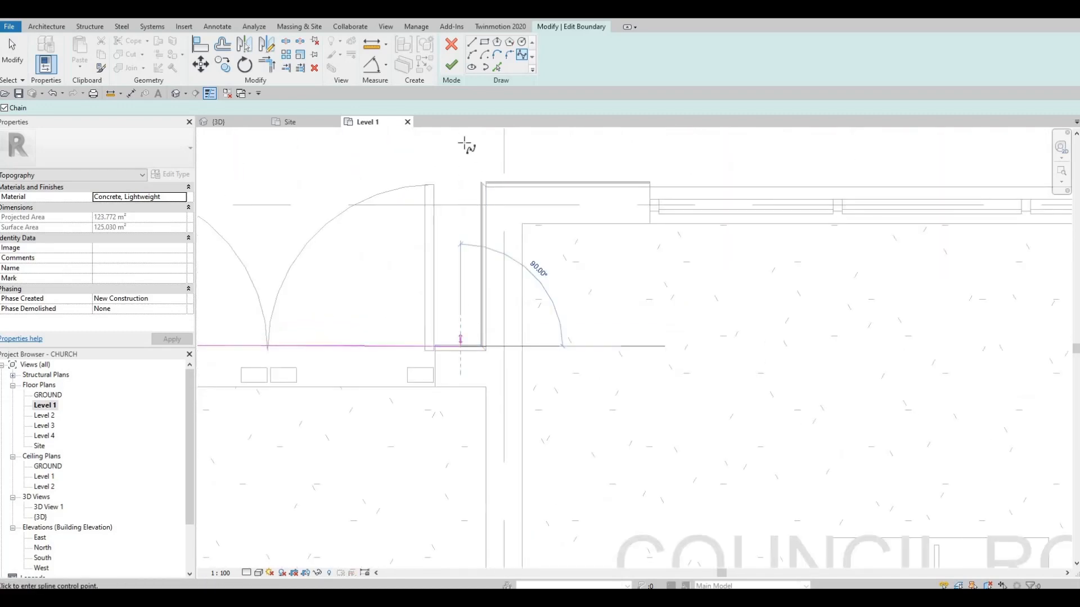
left_click(461, 142)
middle_click_drag(465, 169, 394, 444)
scroll(395, 441, "down", 1)
left_click(413, 280)
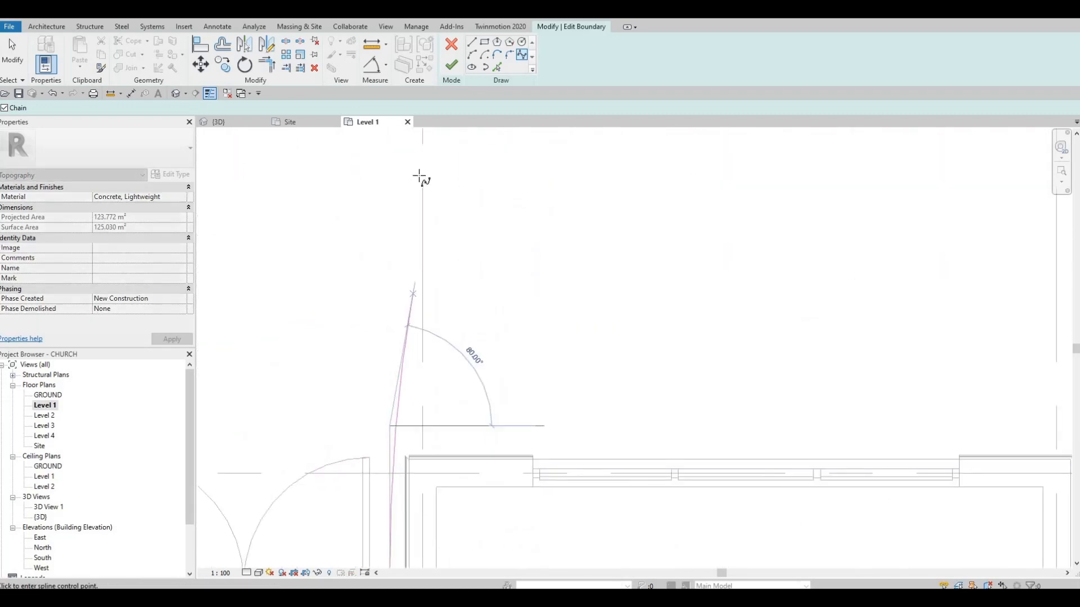
left_click(421, 175)
Curve the spline east above the Council Room and bend it south around the building's northeast corner.
middle_click_drag(423, 178, 428, 502)
scroll(429, 348, "down", 3)
scroll(428, 380, "down", 4)
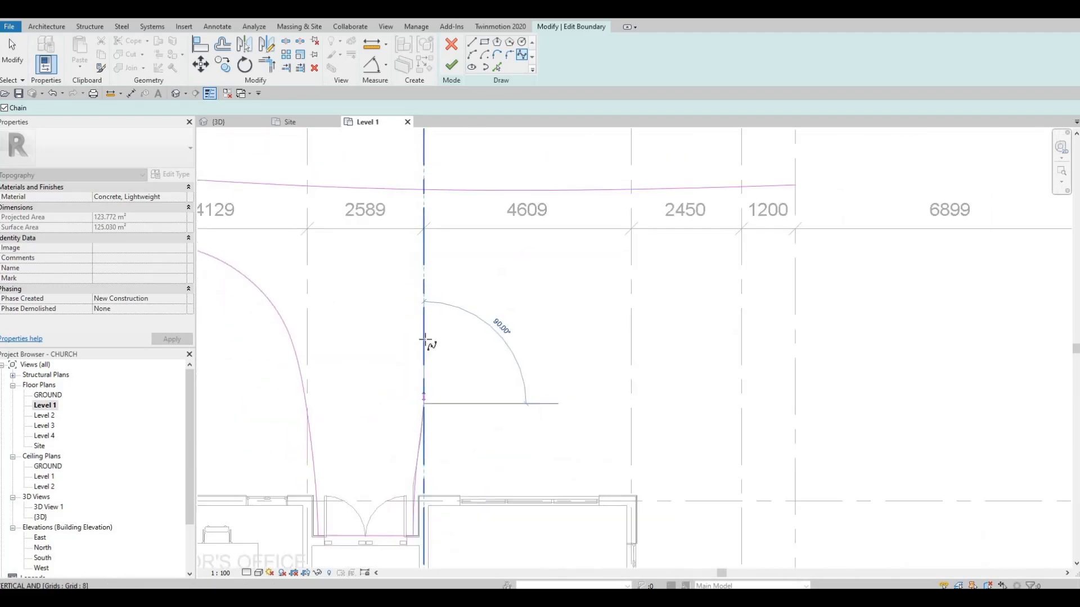
left_click(453, 295)
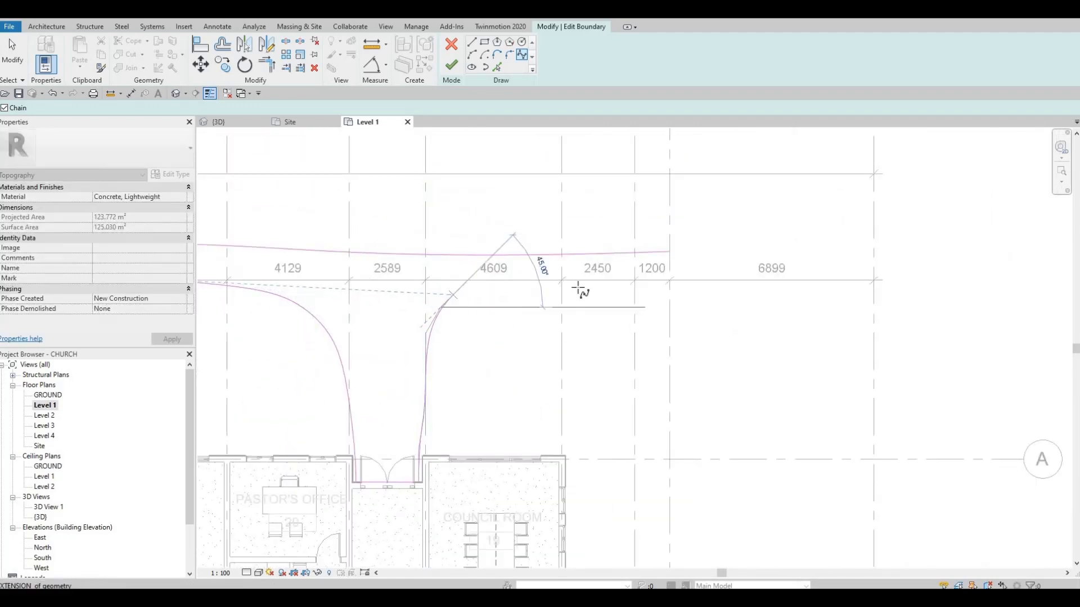
left_click(644, 342)
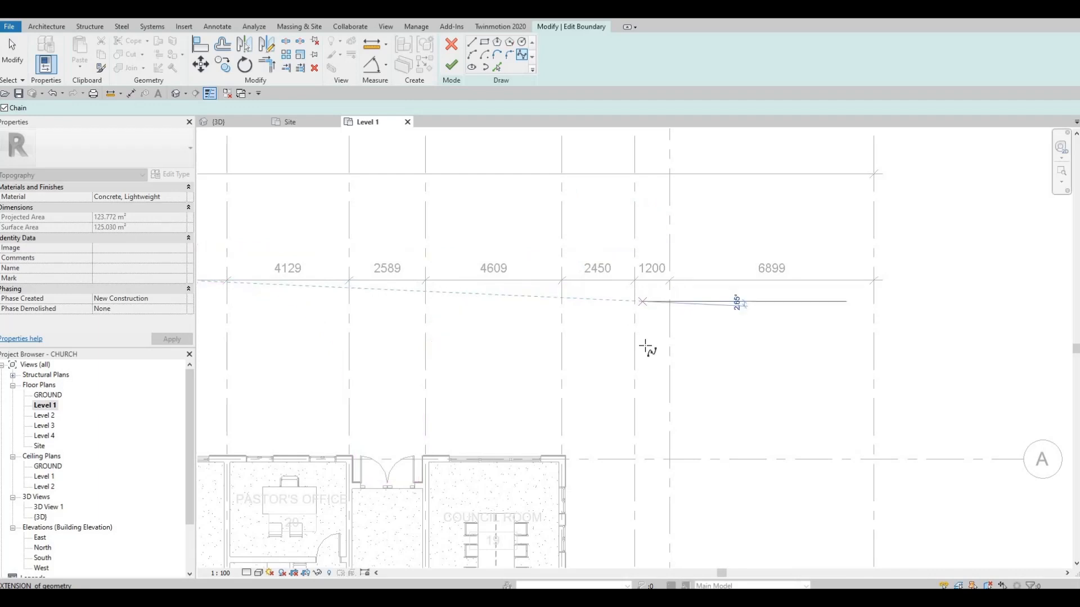
middle_click_drag(646, 352, 647, 224)
scroll(646, 223, "down", 1)
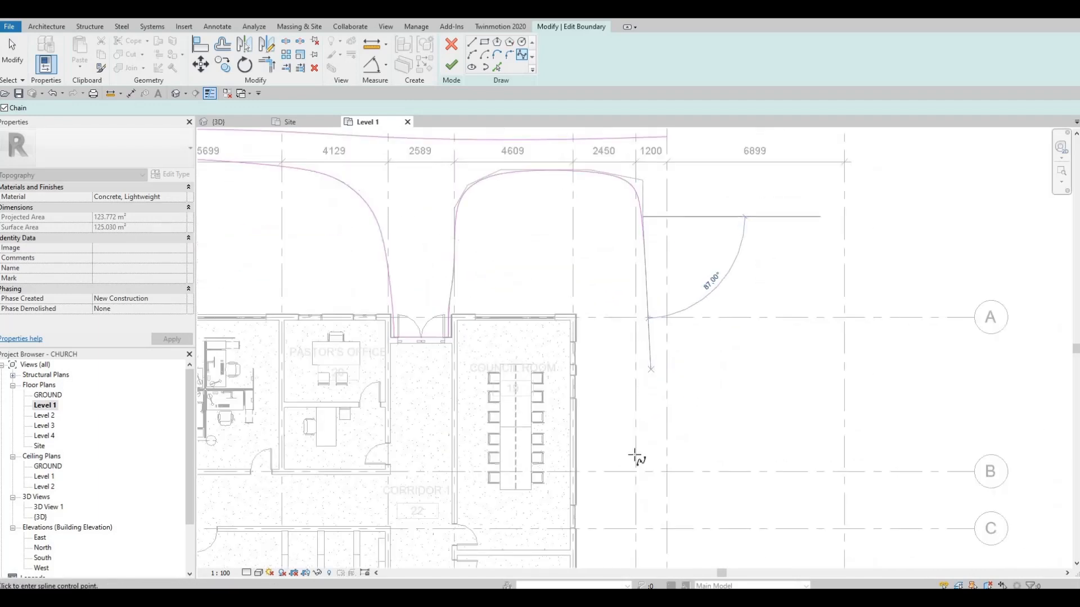
Continue the spline south along the east wall and end it on the outer wall just north of the vestibule's entrance doors.
left_click(643, 388)
middle_click_drag(627, 491, 622, 263)
left_click(638, 292)
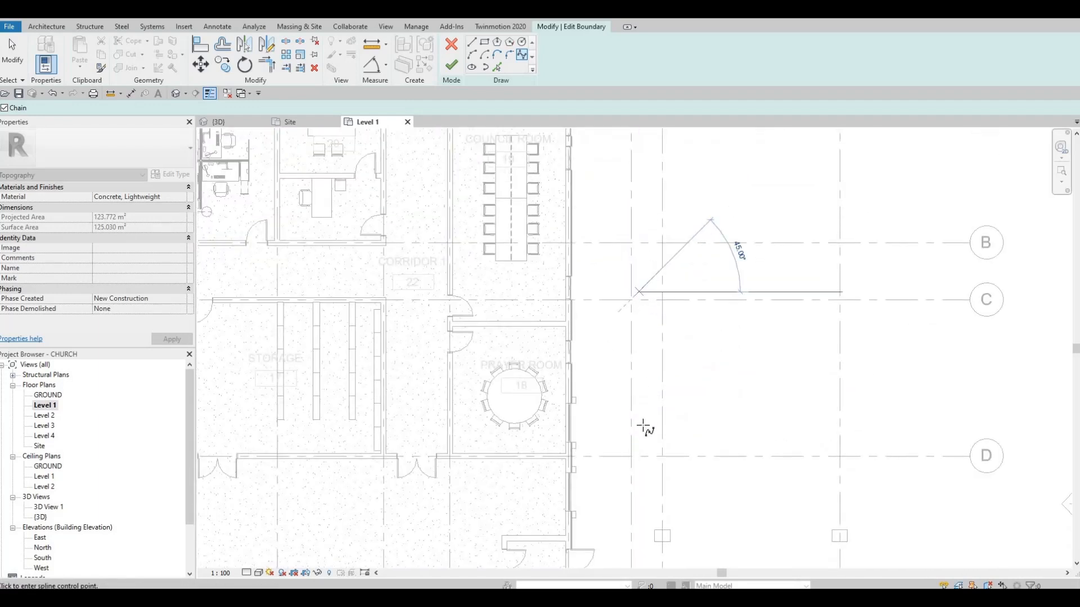
left_click(604, 521)
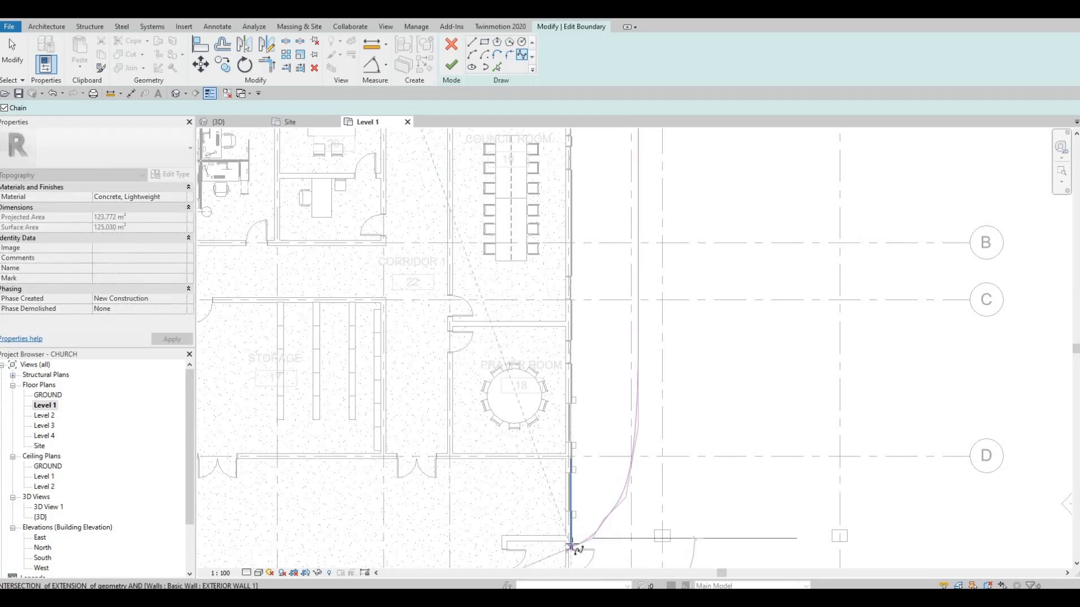
scroll(573, 545, "up", 3)
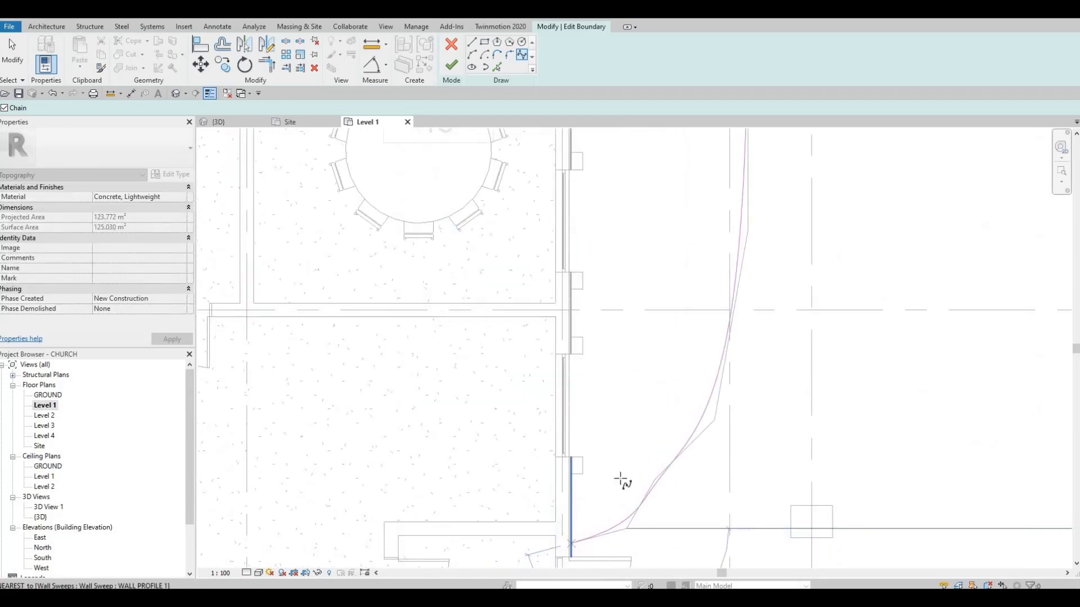
scroll(621, 481, "down", 4)
key("Escape")
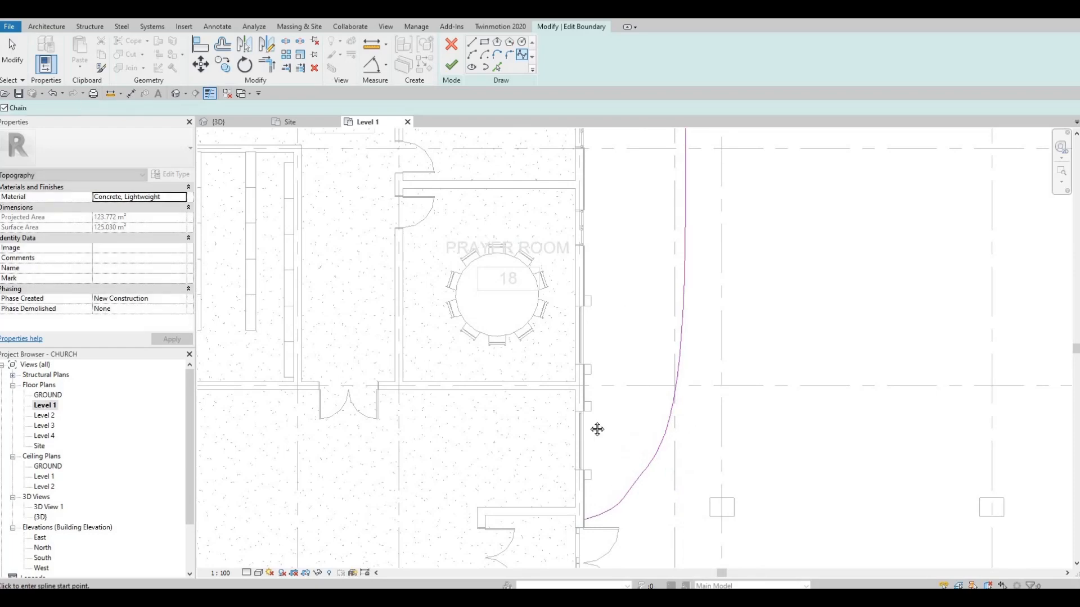
Shorten the northern path's outer-edge spline by moving its east endpoint back west into the 2450 bay.
middle_click_drag(597, 429, 580, 517)
scroll(581, 518, "down", 2)
middle_click_drag(598, 320, 564, 503)
scroll(564, 502, "down", 1)
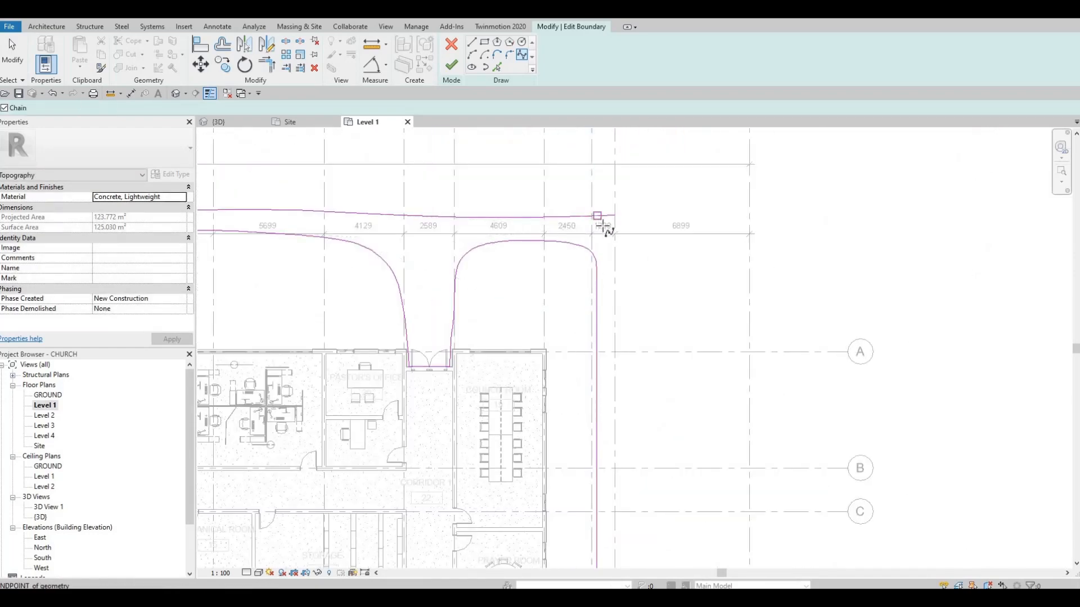
scroll(602, 226, "up", 2)
key("Escape")
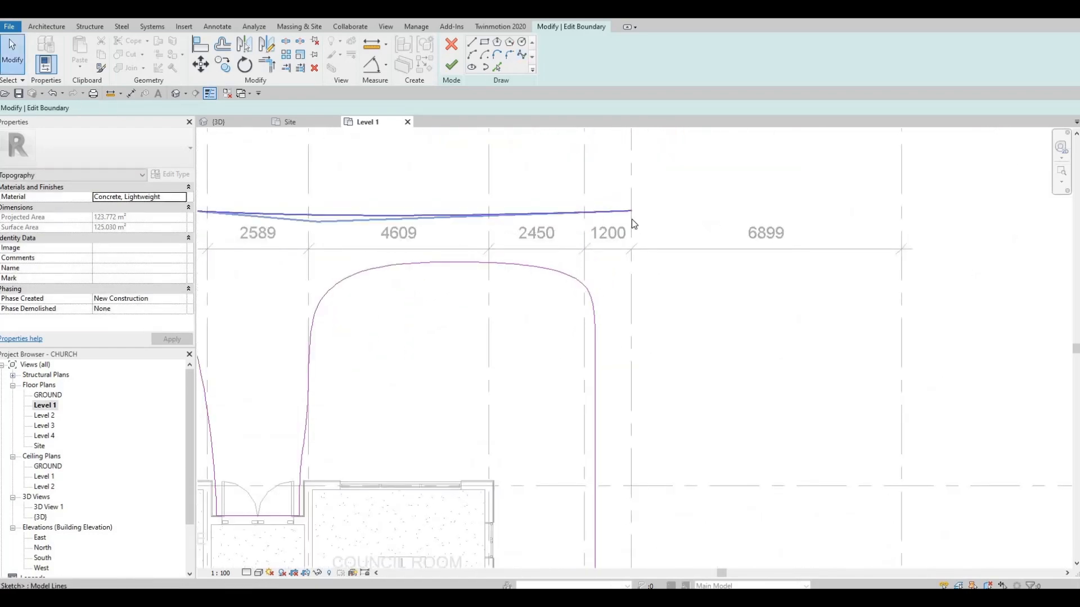
left_click(631, 218)
key("Escape")
left_click_drag(631, 211, 565, 280)
Straighten the new spline along the east side of the corridor-door path by shifting its control points slightly west.
left_click(577, 275)
middle_click_drag(309, 317, 479, 325)
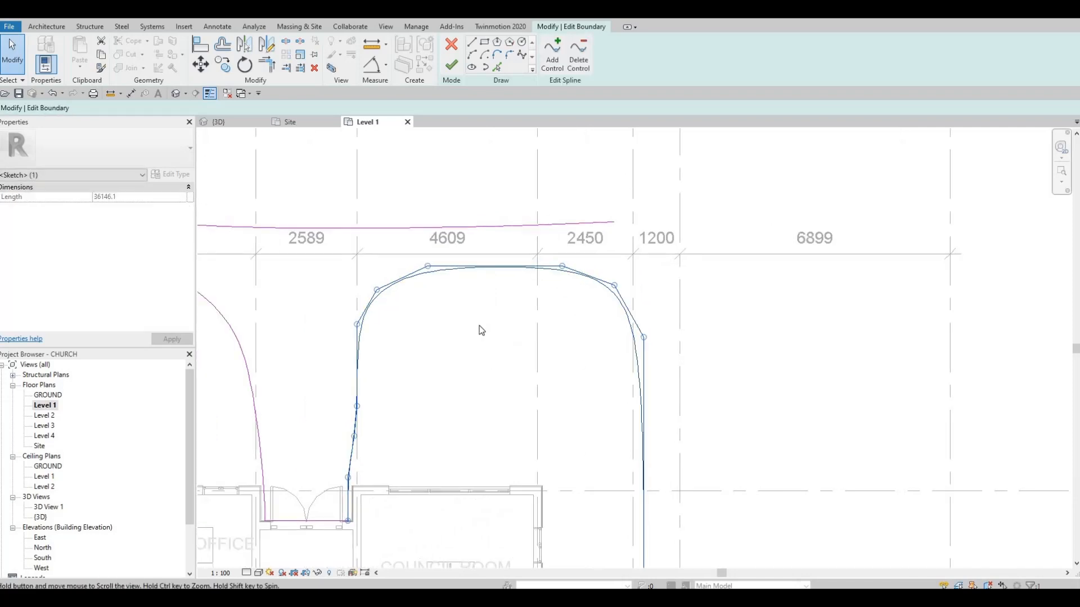
left_click_drag(478, 327, 464, 310)
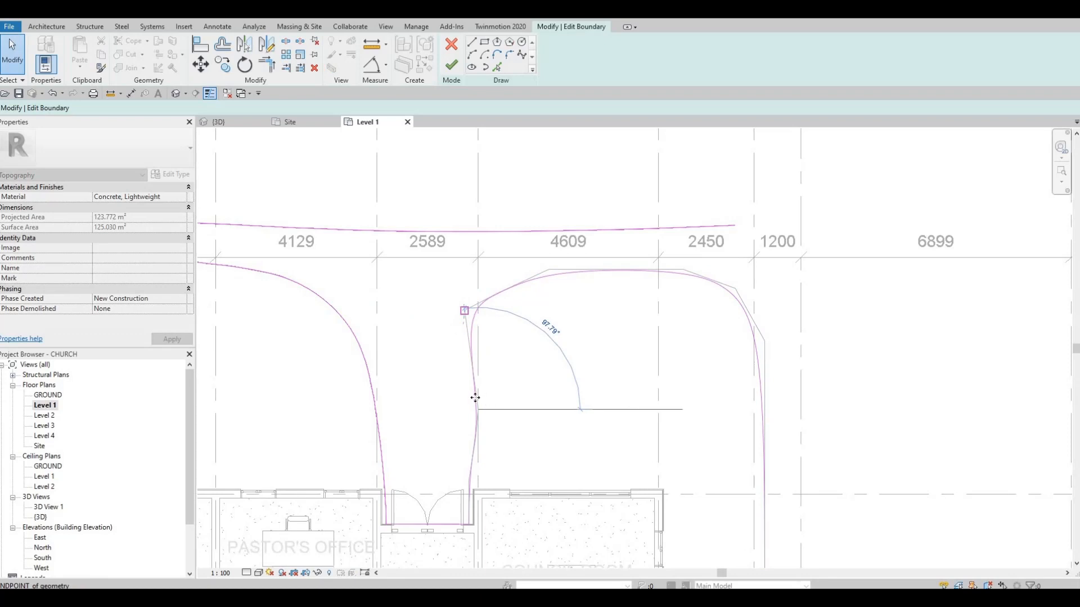
left_click_drag(476, 395, 468, 389)
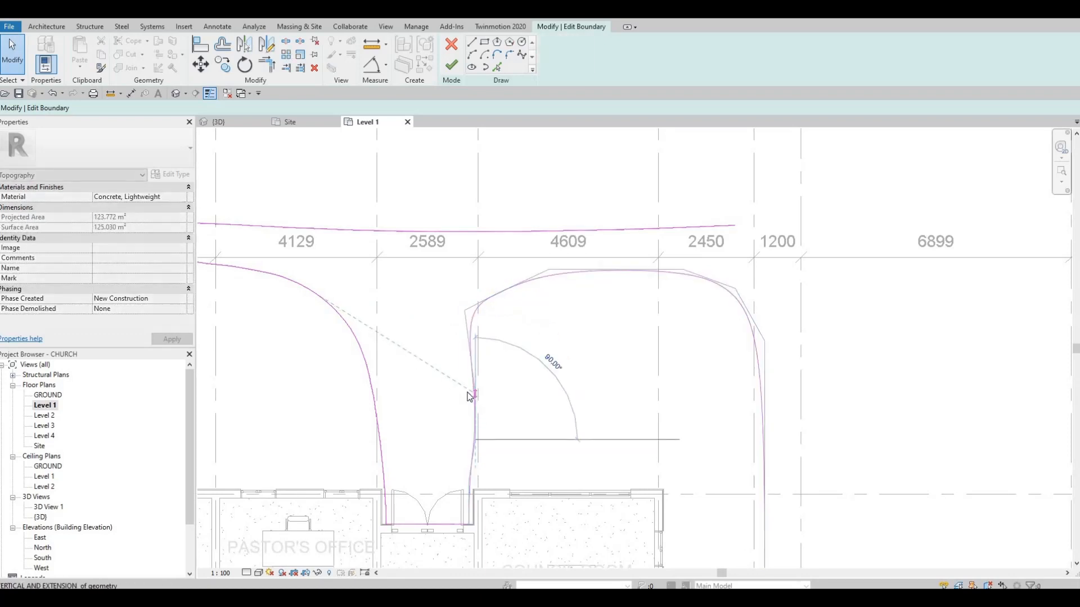
left_click_drag(464, 433, 466, 431)
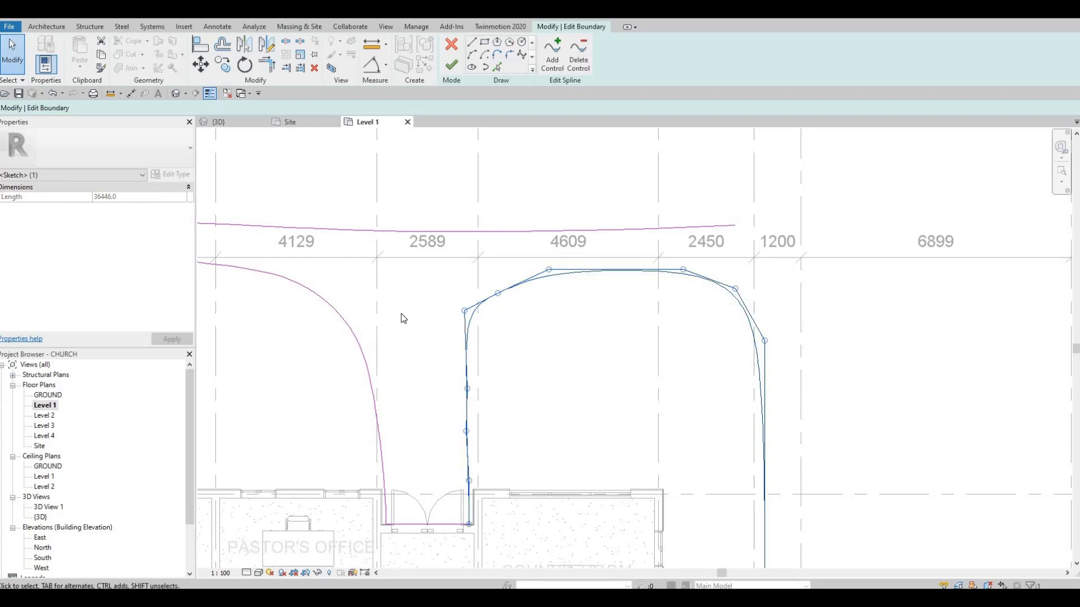
Reshape the inner-edge spline west of the corridor doors into a straighter side with a tighter corner by moving its control points.
left_click(352, 330)
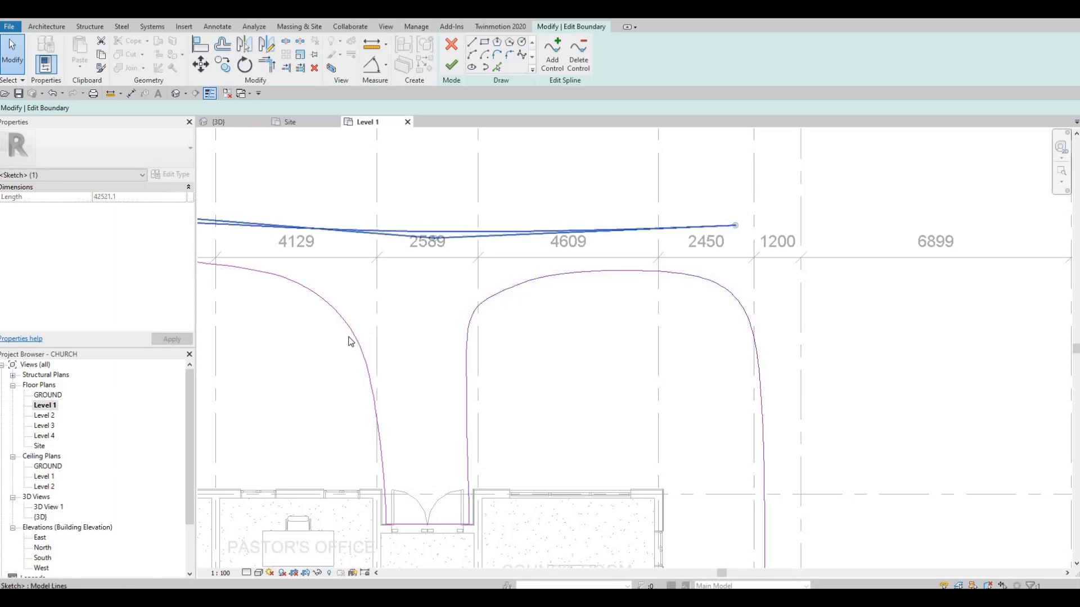
left_click(361, 334)
left_click_drag(362, 334, 383, 324)
left_click_drag(377, 405, 383, 402)
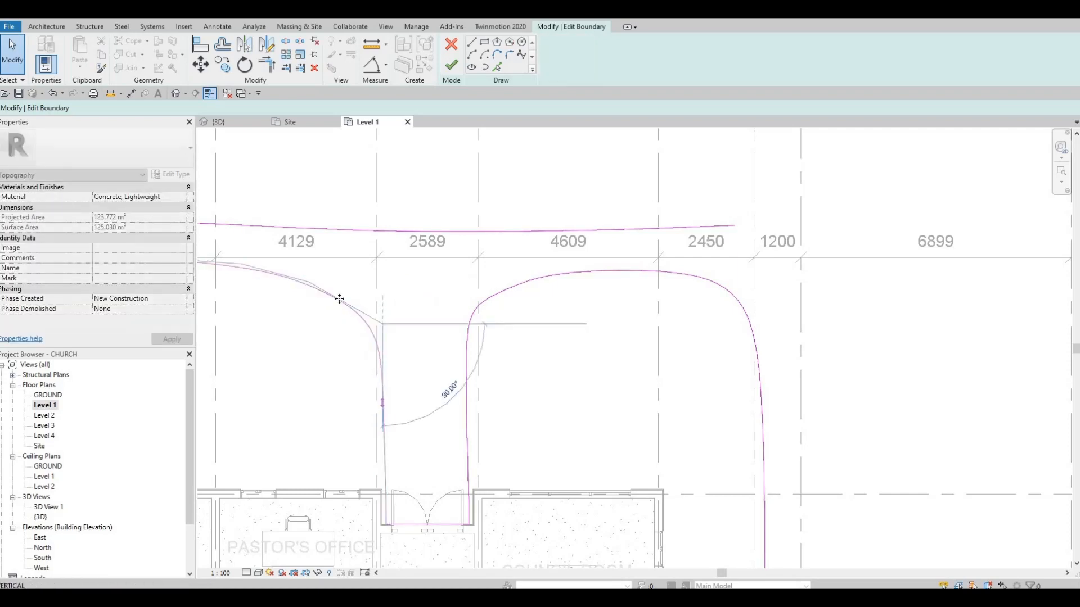
left_click(340, 270)
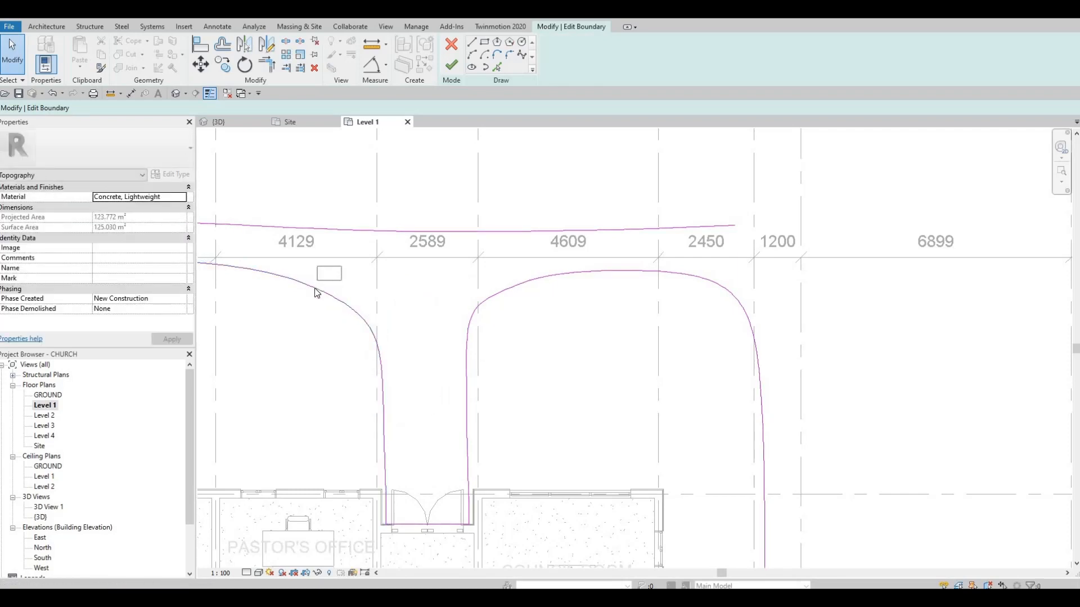
left_click(313, 283)
left_click_drag(313, 273, 326, 264)
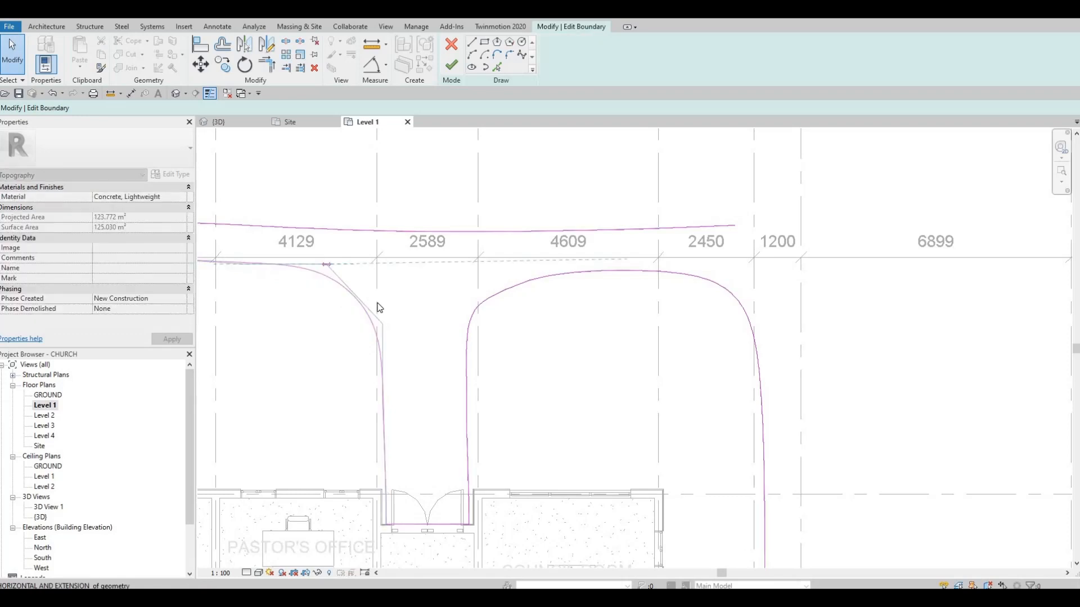
left_click_drag(382, 324, 390, 297)
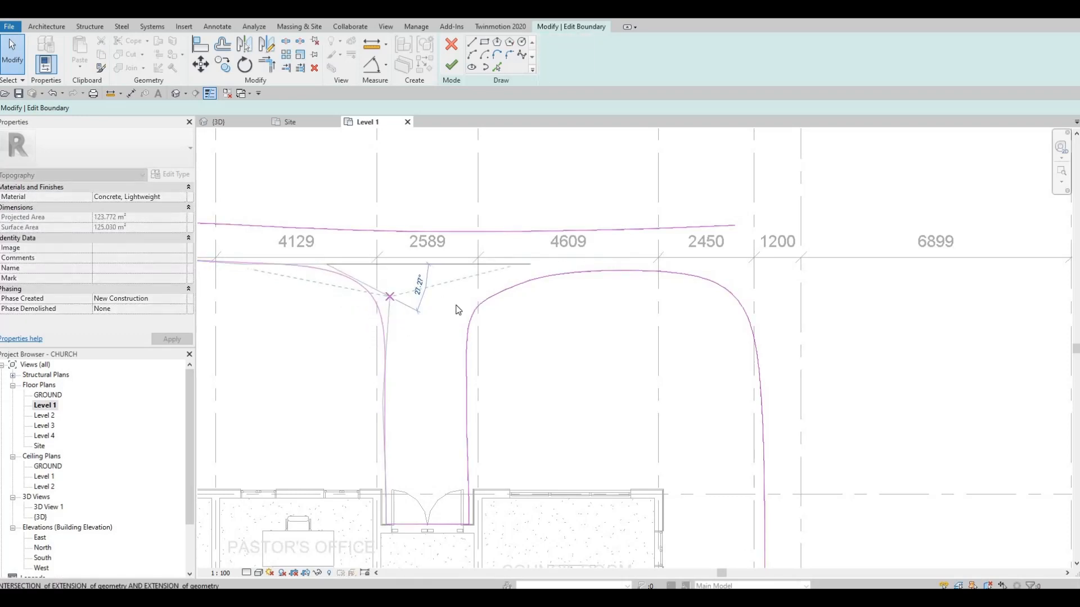
Examine the path boundary along the building's north side, from the atrium doors to the corridor doors.
left_click(483, 341)
scroll(484, 341, "down", 5)
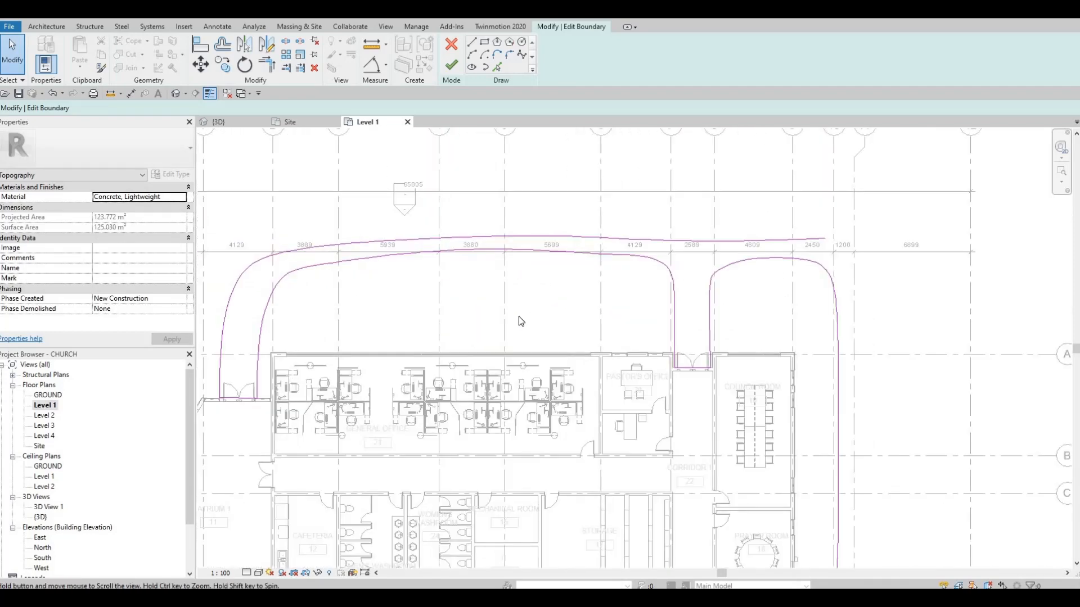
scroll(523, 304, "down", 1)
scroll(358, 301, "down", 1)
middle_click_drag(334, 338, 357, 324)
scroll(328, 302, "up", 3)
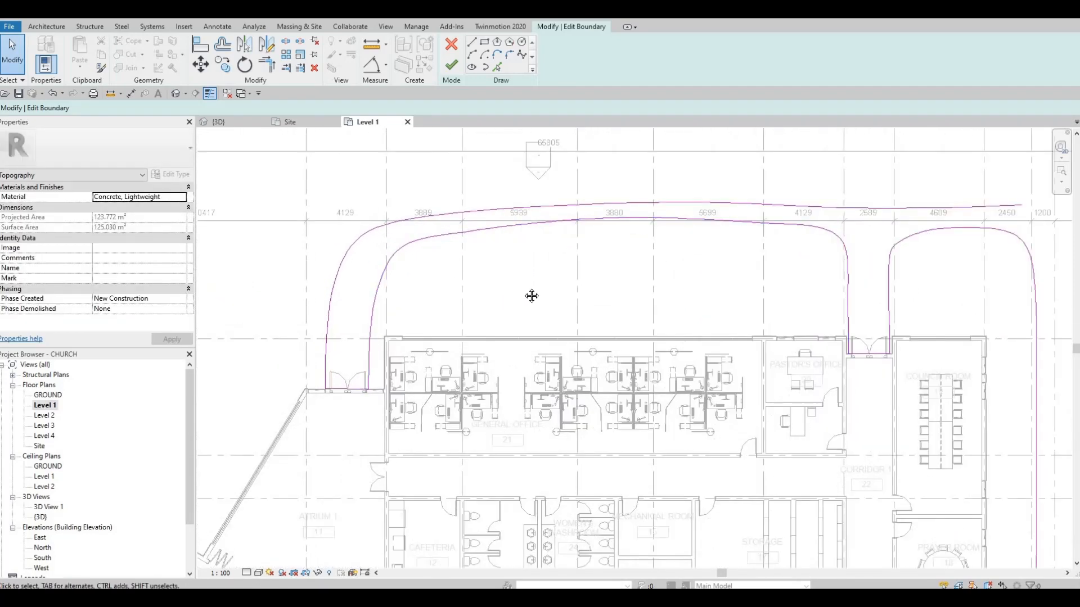
middle_click_drag(531, 296, 512, 281)
scroll(583, 298, "down", 1)
middle_click_drag(585, 298, 483, 299)
Move the outer-edge spline's east endpoint farther west, just inside the 2450 bay.
middle_click_drag(725, 221, 540, 245)
scroll(646, 227, "up", 3)
middle_click_drag(641, 223, 659, 221)
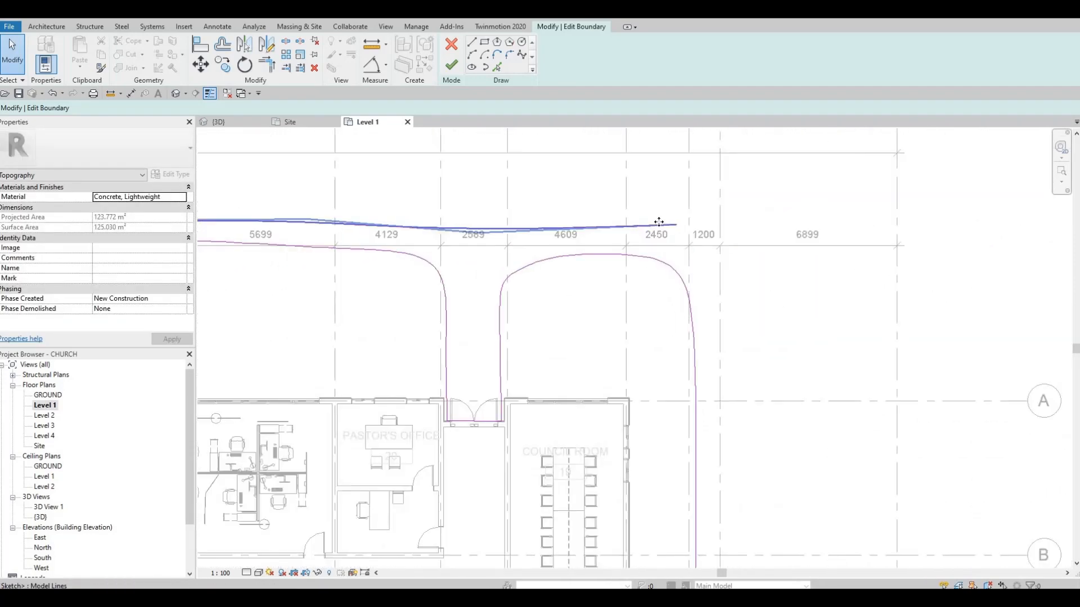
scroll(674, 223, "up", 2)
left_click_drag(676, 225, 623, 224)
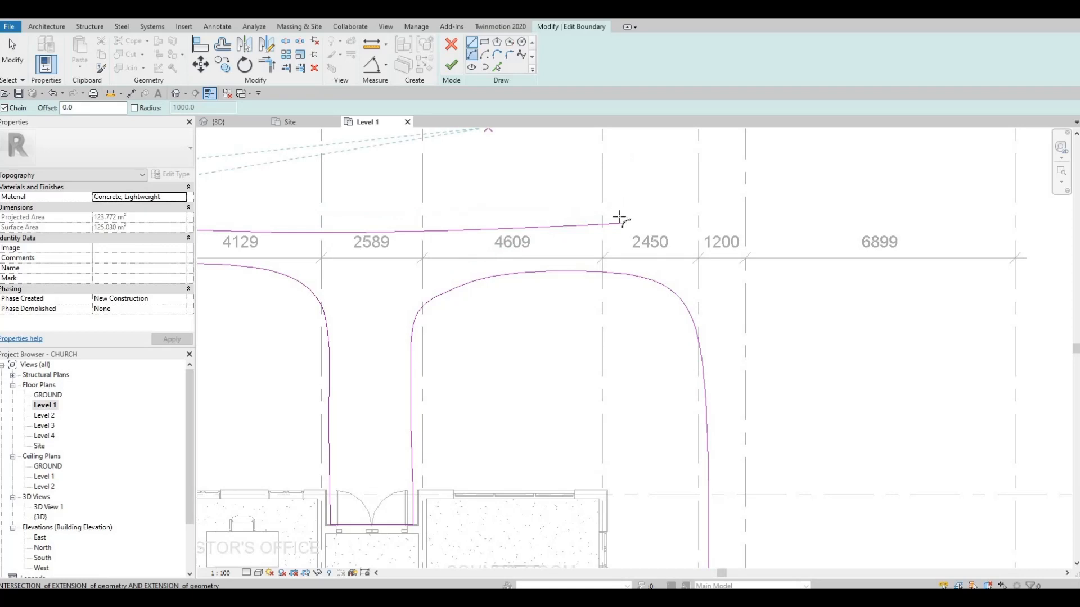
Draw an arc from the outer-edge spline's east end, curving southeast across the 2450 bay.
left_click(689, 234)
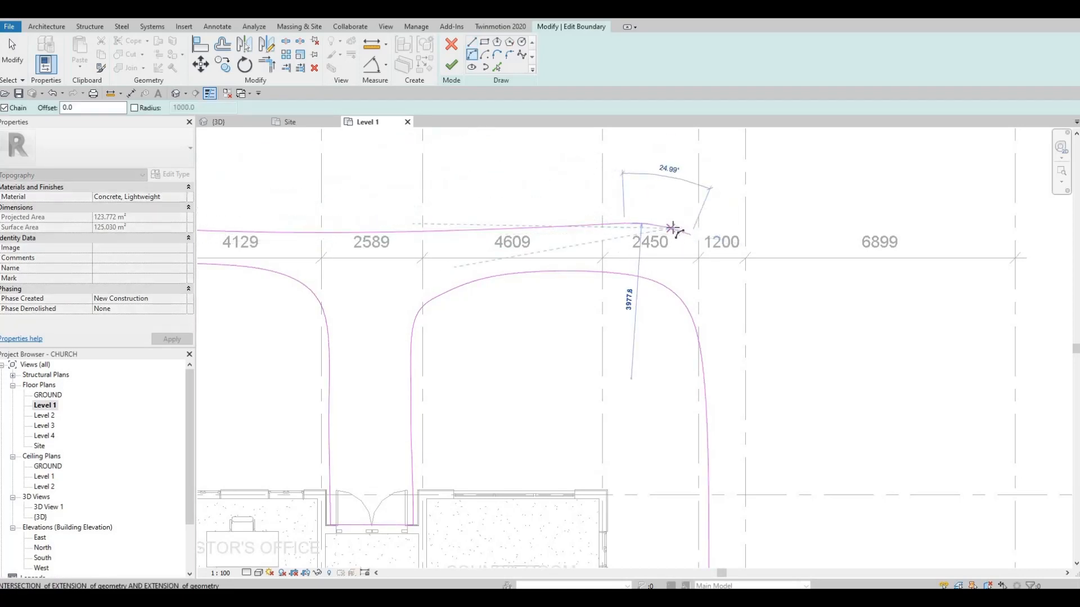
left_click(646, 208)
key("Escape")
Start a spline at the arc's southeast end and curve it south across the 1200 bay toward the building's east side.
left_click(521, 55)
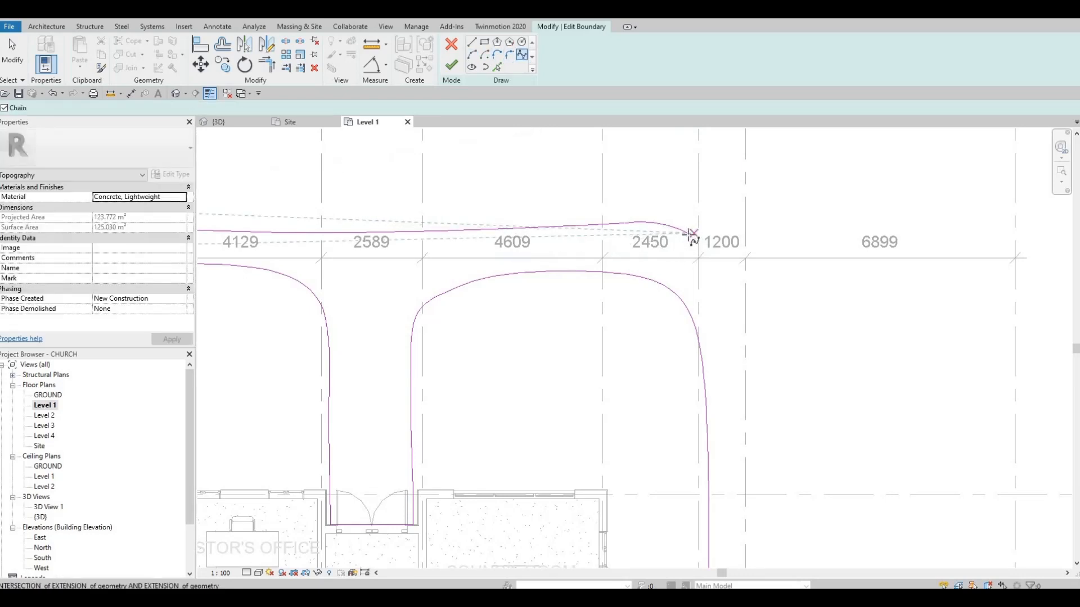
scroll(691, 235, "up", 4)
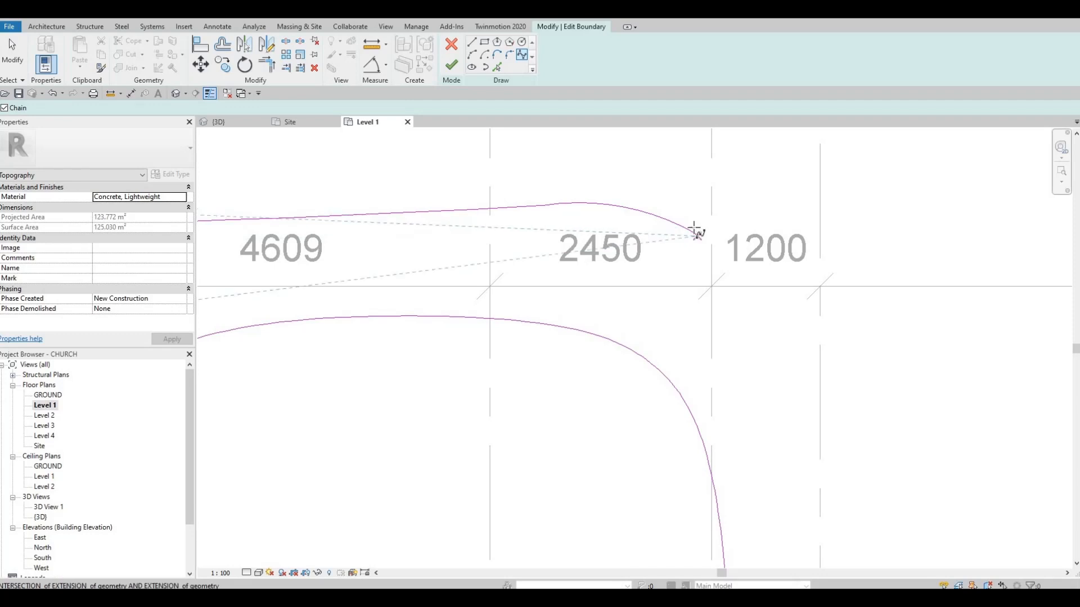
scroll(695, 230, "up", 4)
left_click(695, 243)
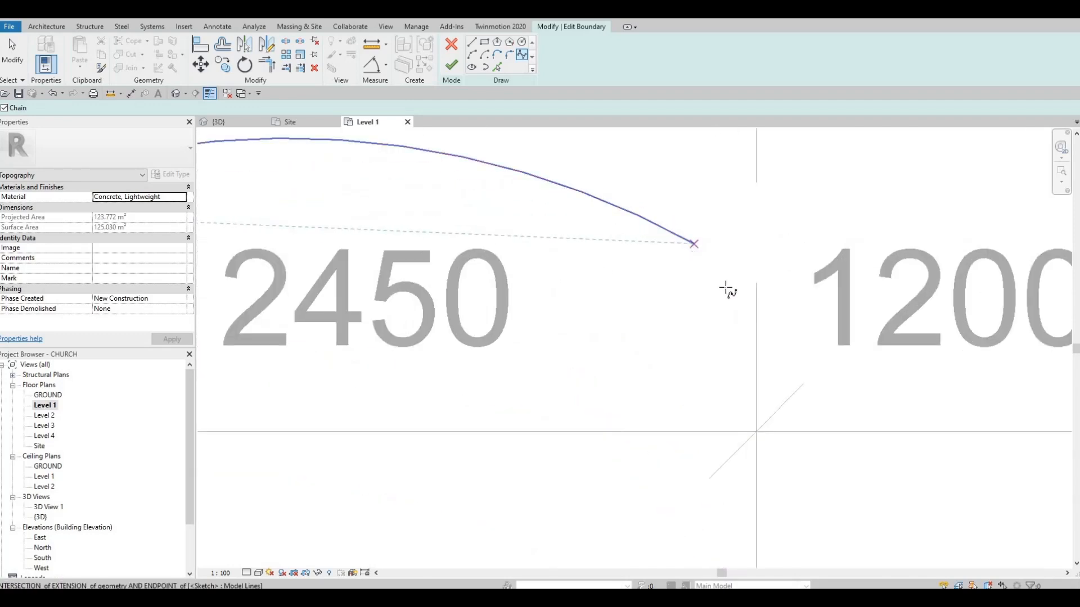
scroll(765, 337, "down", 3)
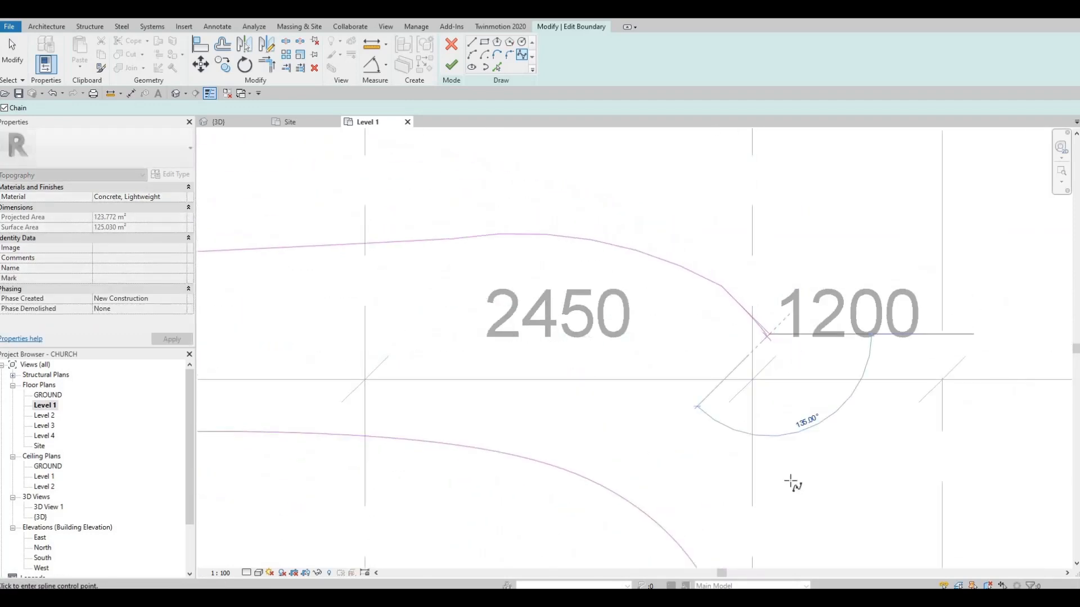
middle_click_drag(756, 262, 753, 242)
scroll(753, 241, "down", 2)
middle_click_drag(816, 499, 766, 247)
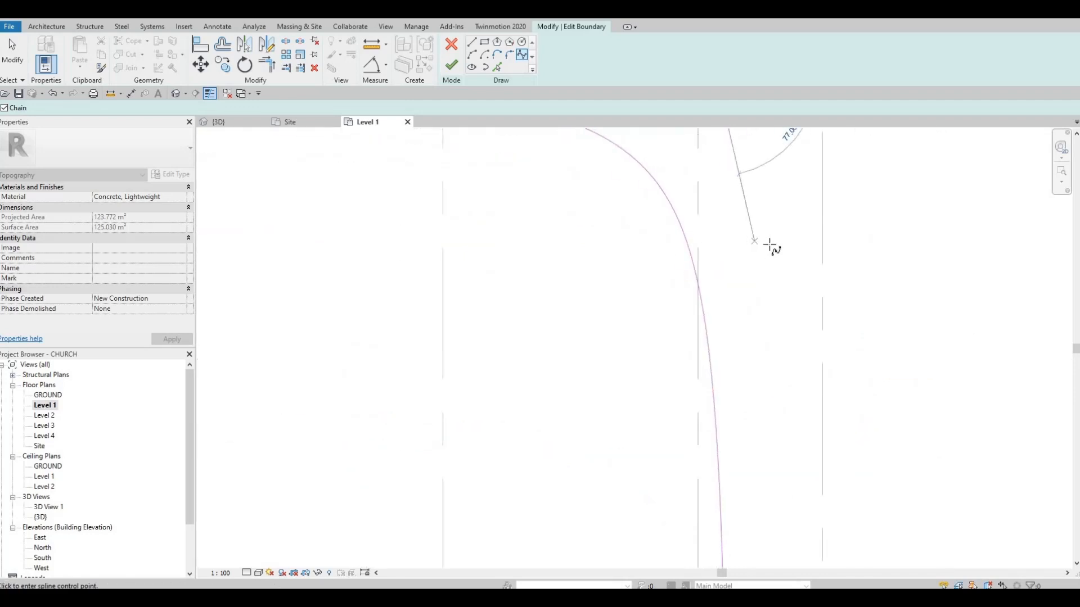
scroll(781, 428, "down", 2)
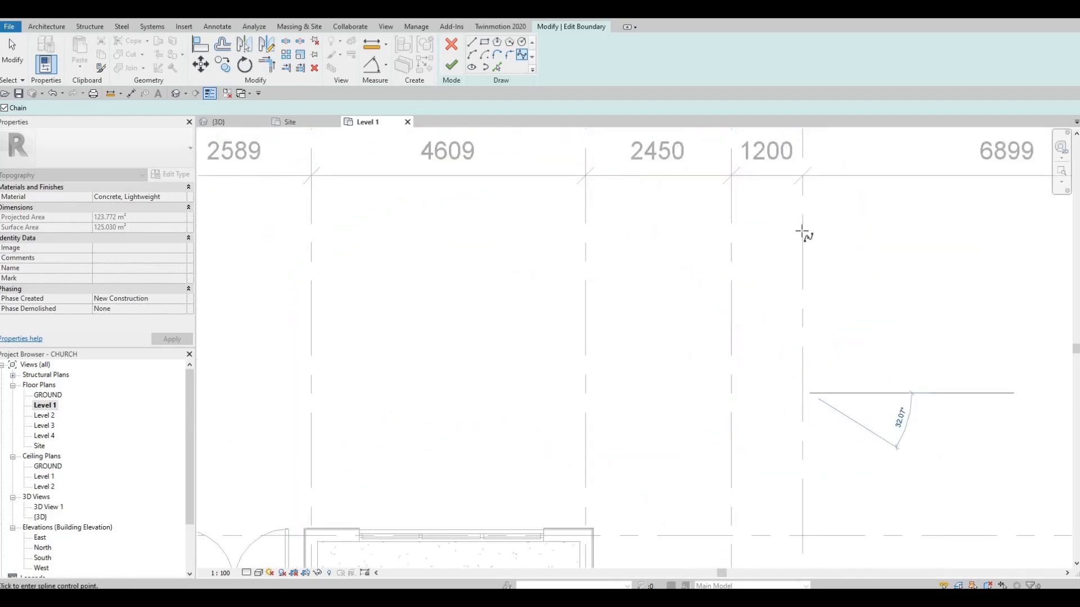
middle_click_drag(801, 563, 802, 331)
left_click(800, 345)
Continue the outer-edge spline south along the building's east side and past the vestibule doors.
middle_click_drag(817, 529, 842, 177)
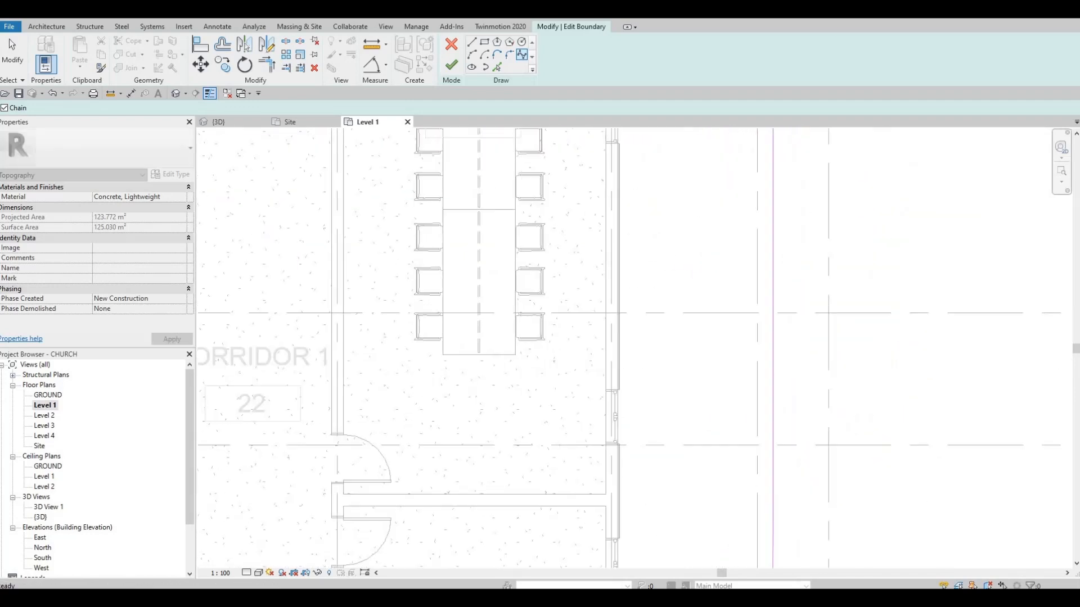
middle_click_drag(822, 481, 815, 253)
scroll(821, 495, "down", 1)
middle_click_drag(818, 507, 814, 150)
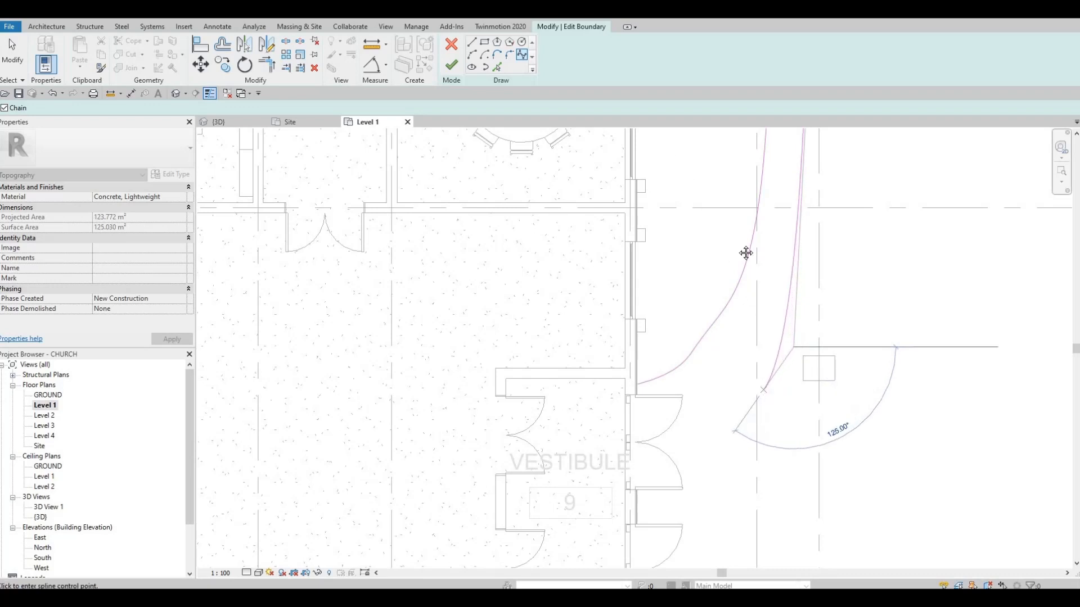
scroll(745, 253, "down", 3)
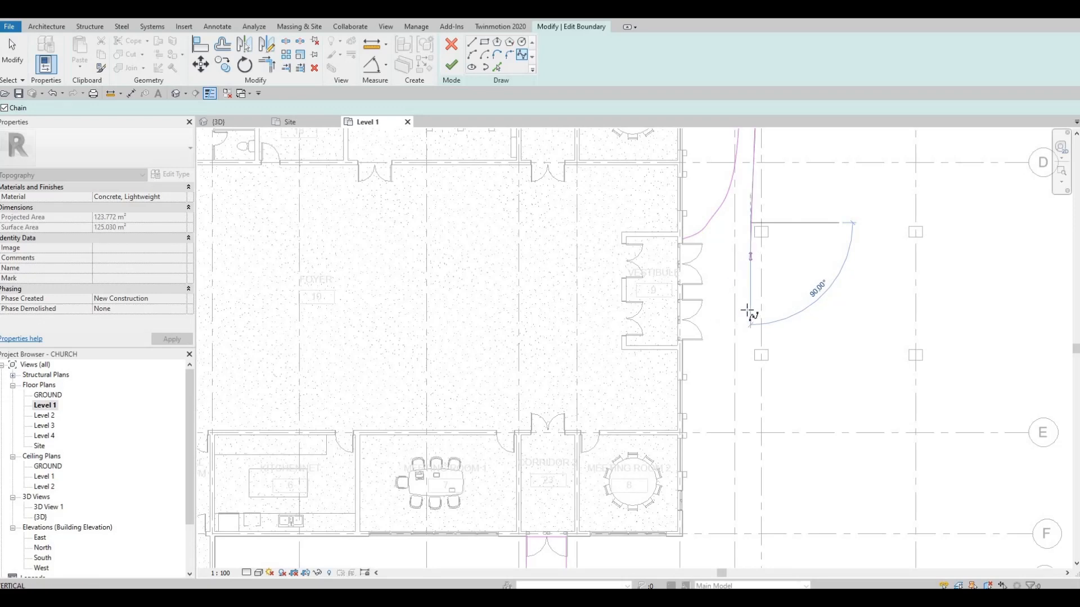
left_click(743, 327)
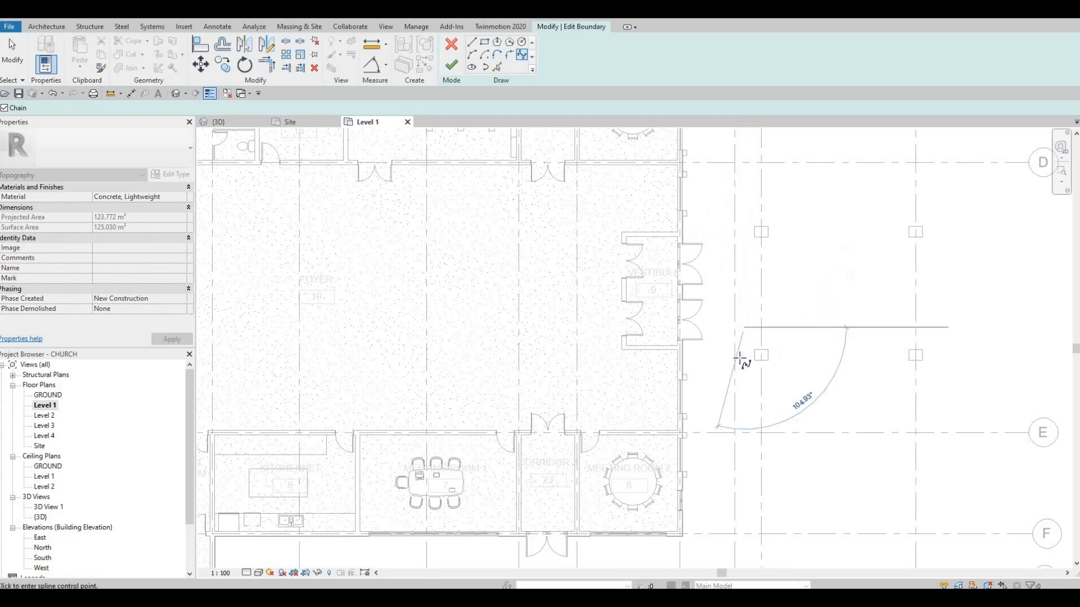
Finish the outer-edge spline around Meeting Room 2's southeast corner, ending it on the southern path's outer-edge endpoint.
middle_click_drag(739, 372, 741, 241)
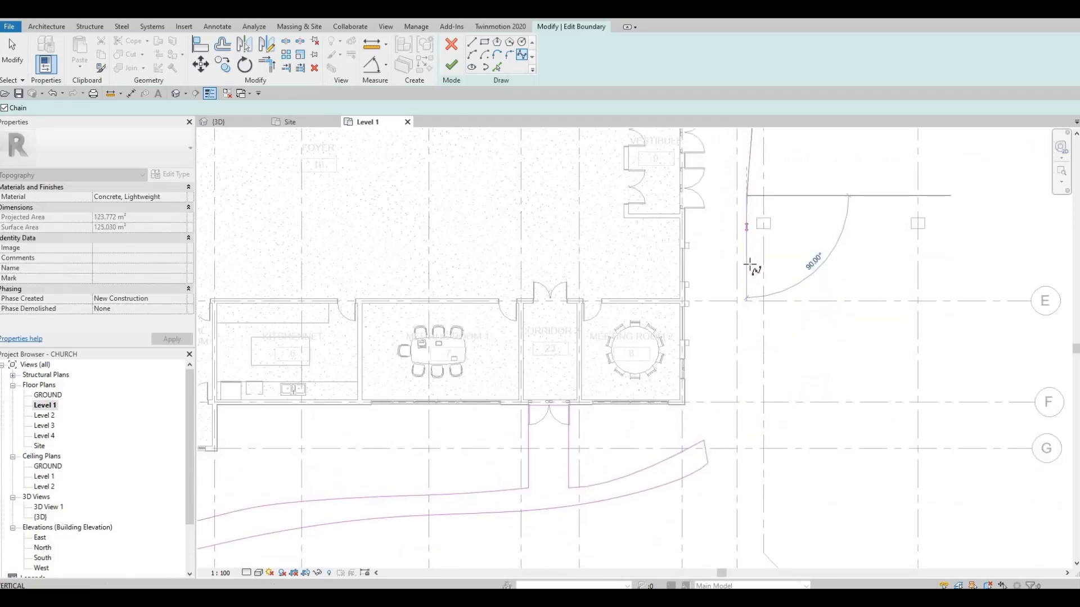
left_click(753, 325)
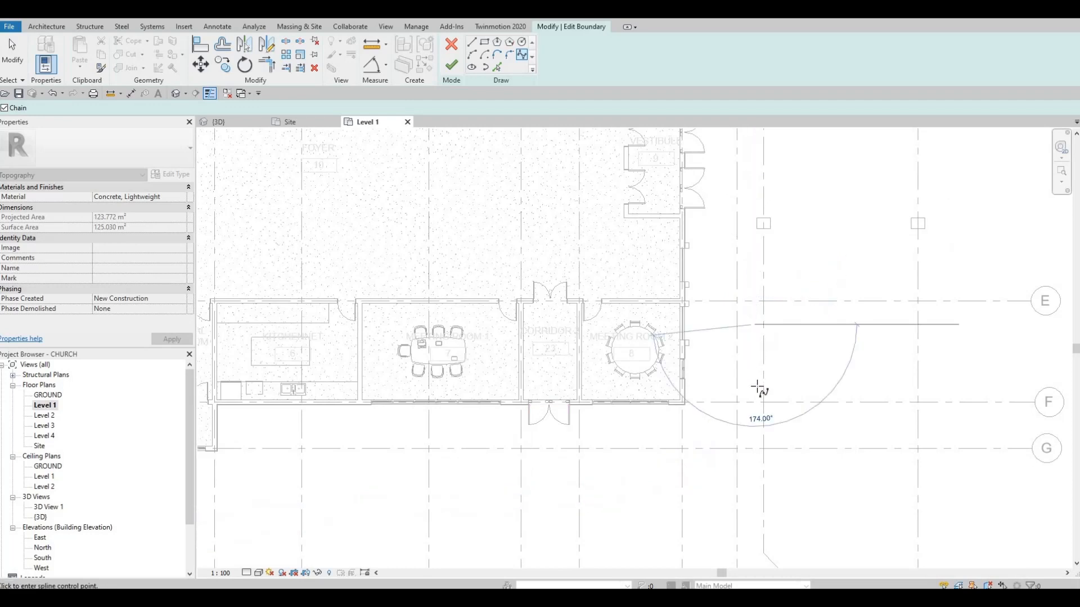
left_click(743, 443)
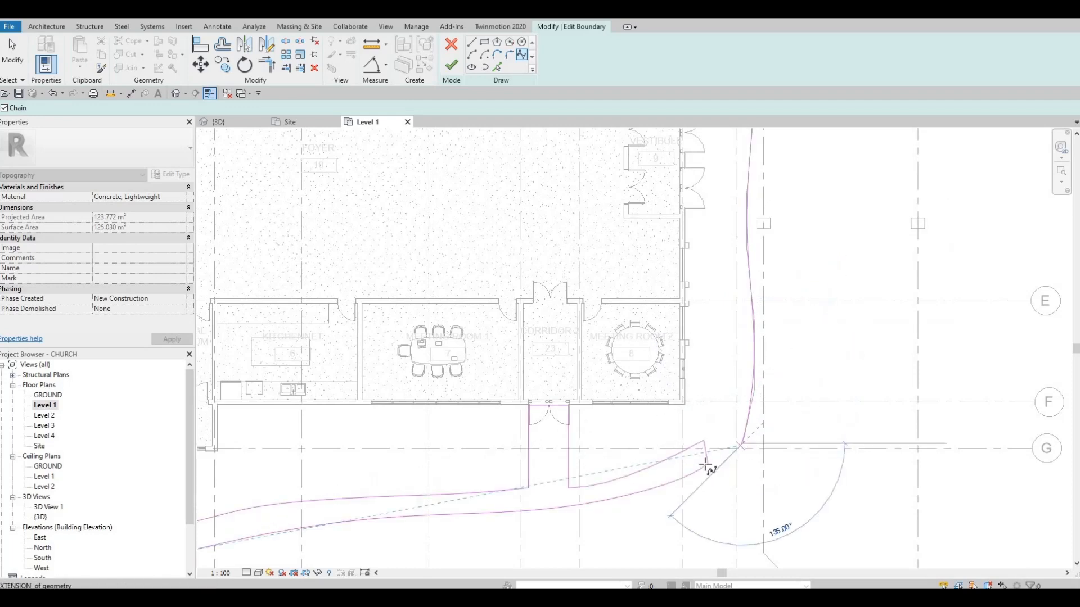
scroll(705, 467, "up", 4)
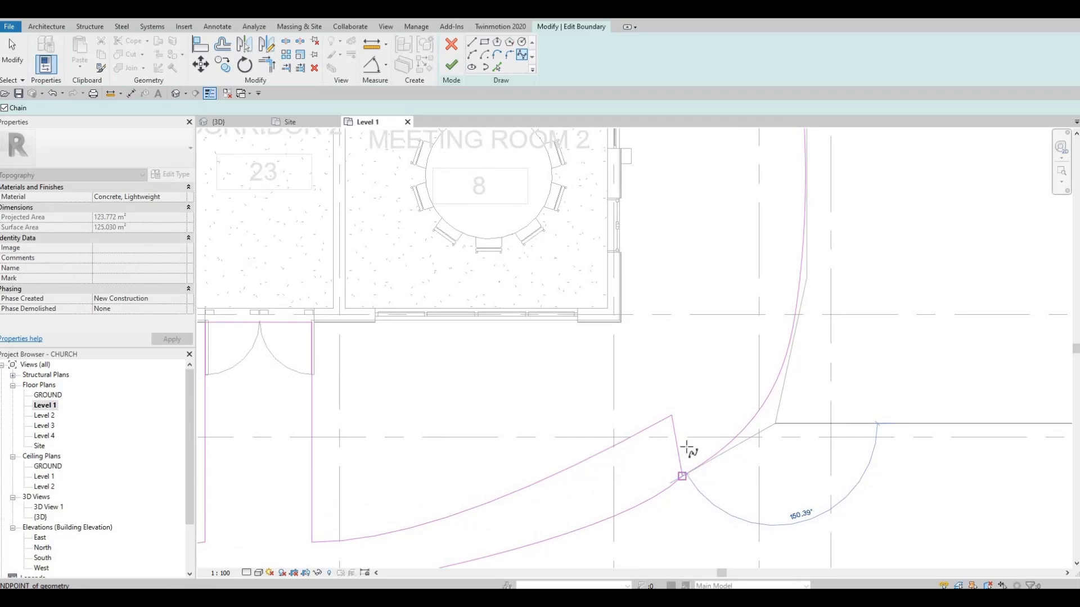
left_click(687, 448)
scroll(687, 448, "down", 2)
key("Escape")
key("Escape")
Delete the short line closing the southern path's east end.
left_click(682, 450)
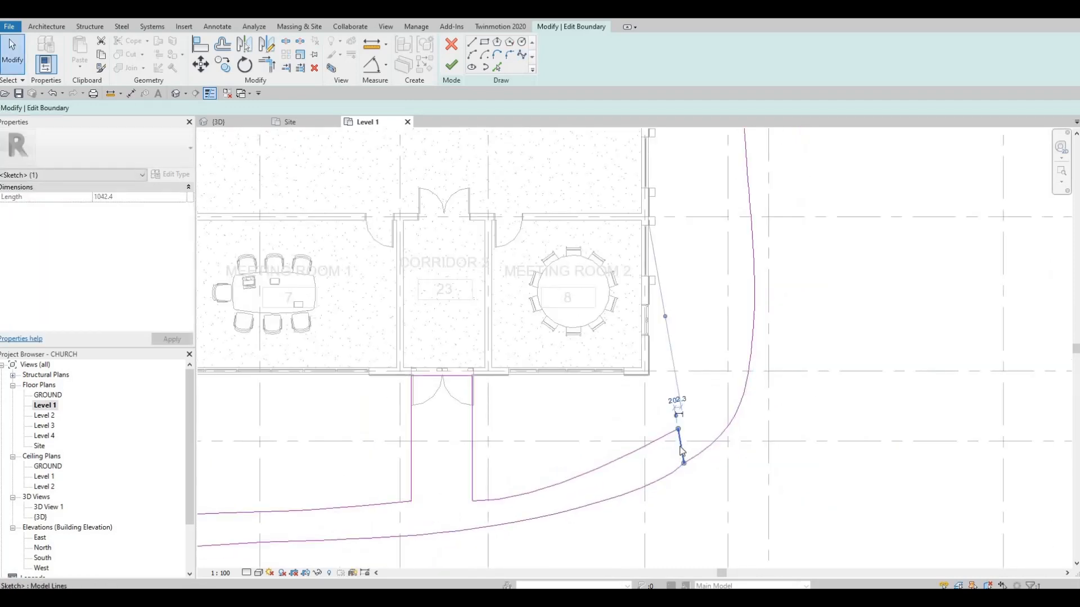
key("Delete")
scroll(687, 392, "down", 1)
middle_click_drag(687, 392, 685, 407)
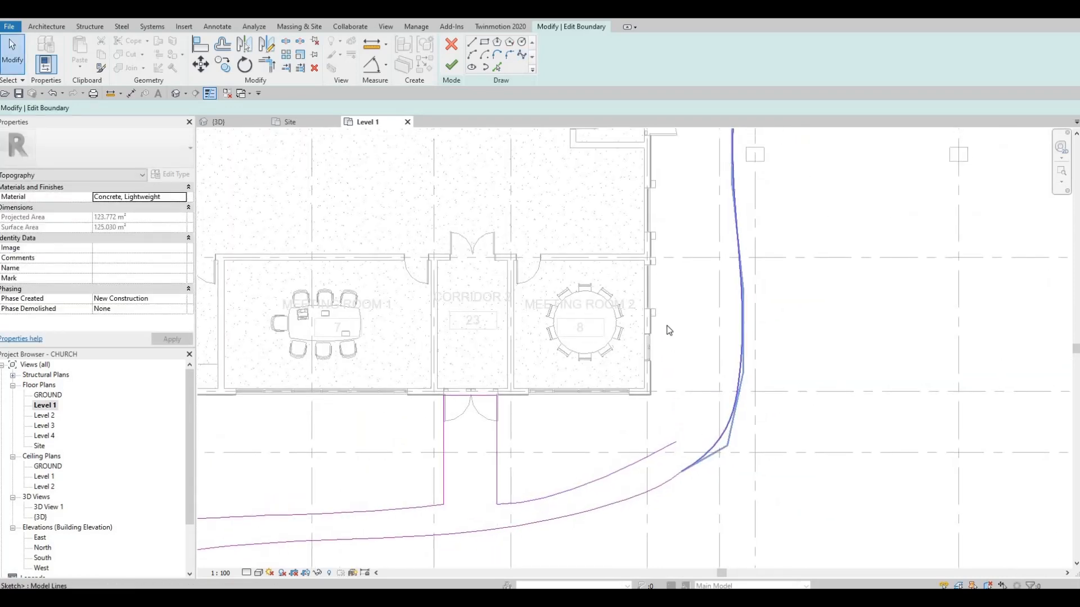
scroll(667, 325, "down", 2)
middle_click_drag(667, 325, 666, 363)
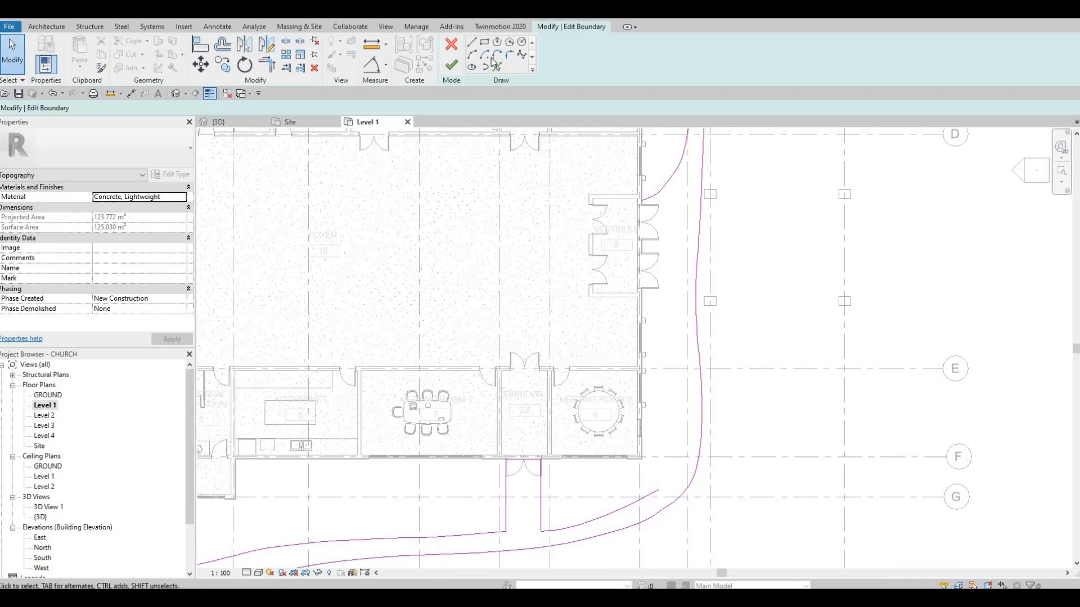
Start a spline at the southern path's inner-edge endpoint and curve it northeast around Meeting Room 2's corner.
left_click(655, 492)
left_click(522, 45)
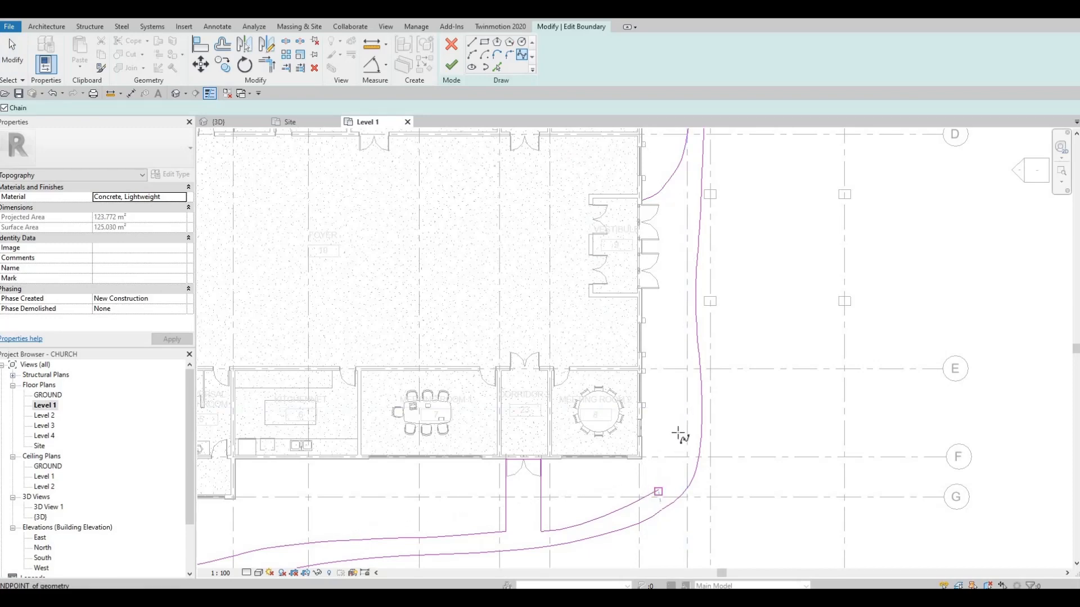
scroll(661, 489, "up", 5)
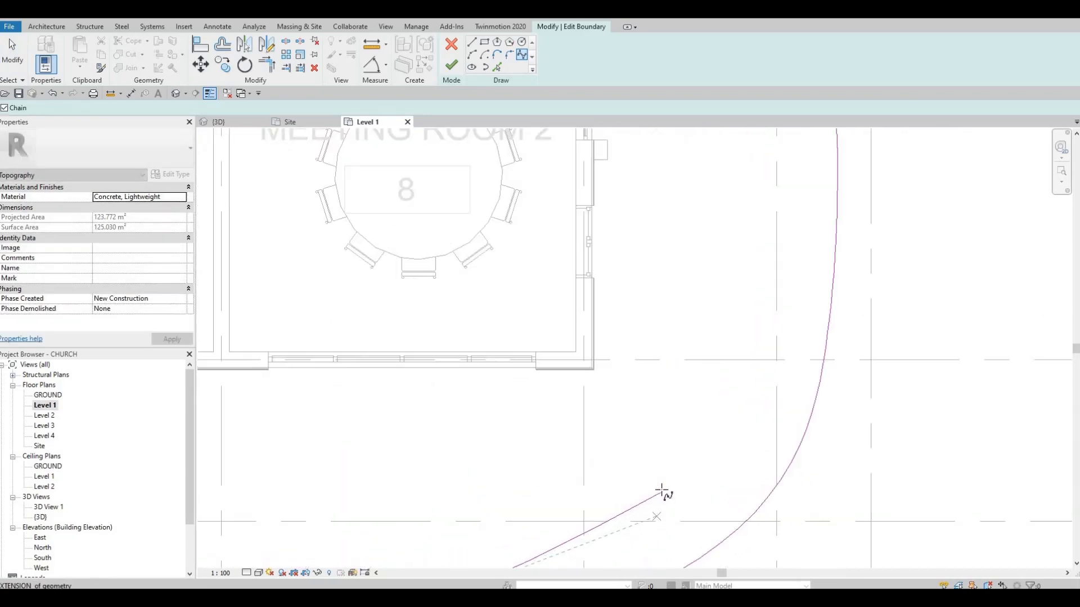
left_click(662, 491)
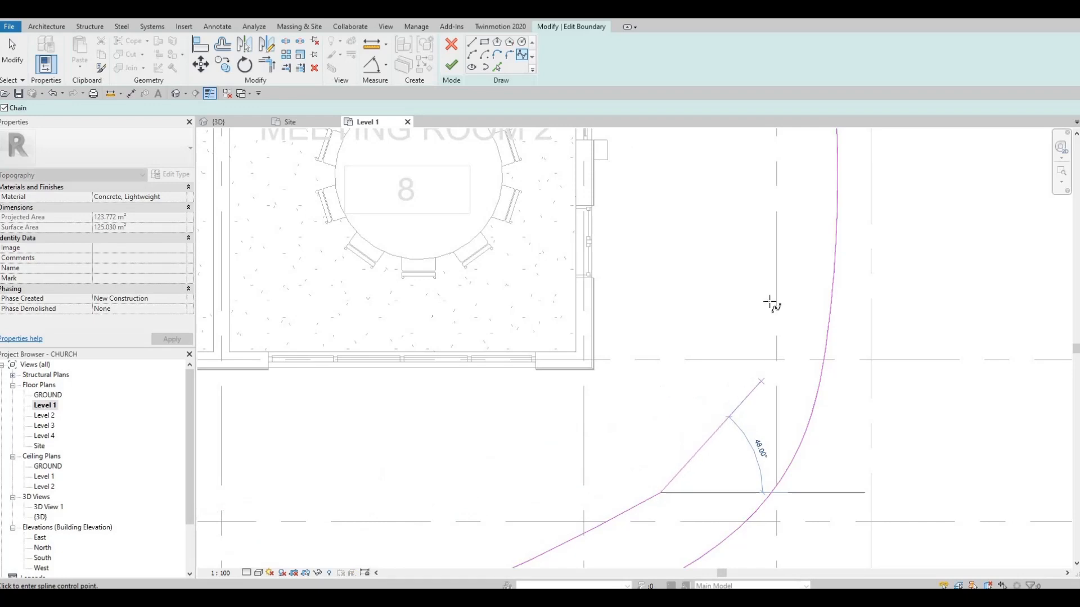
left_click(761, 377)
left_click(771, 274)
Continue the inner-edge spline north beside the outer edge and end it at the vestibule's southern door jamb.
middle_click_drag(783, 210, 759, 394)
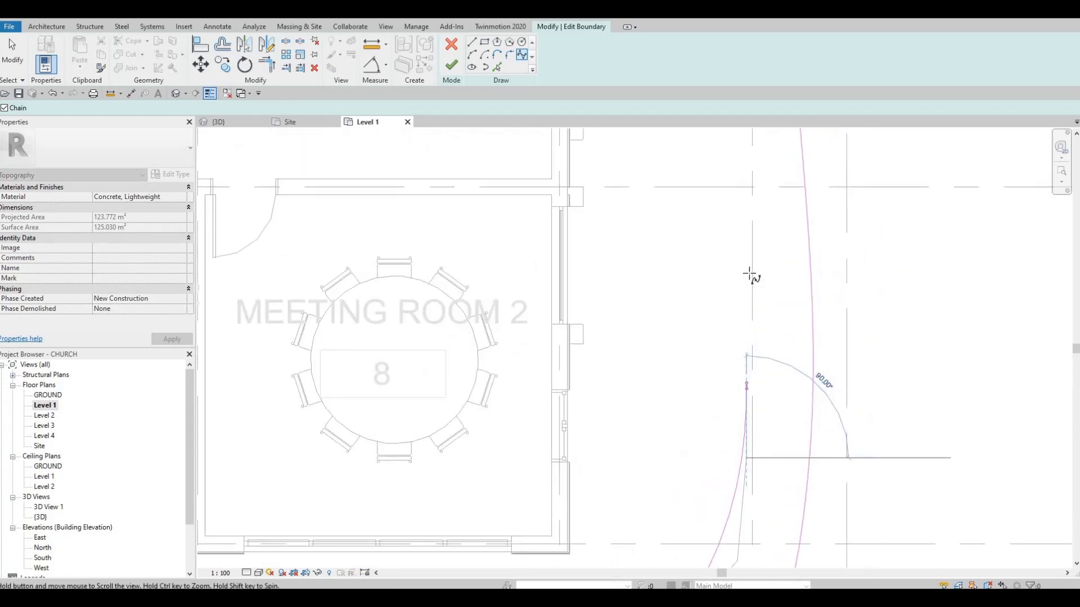
scroll(750, 274, "down", 3)
left_click(745, 264)
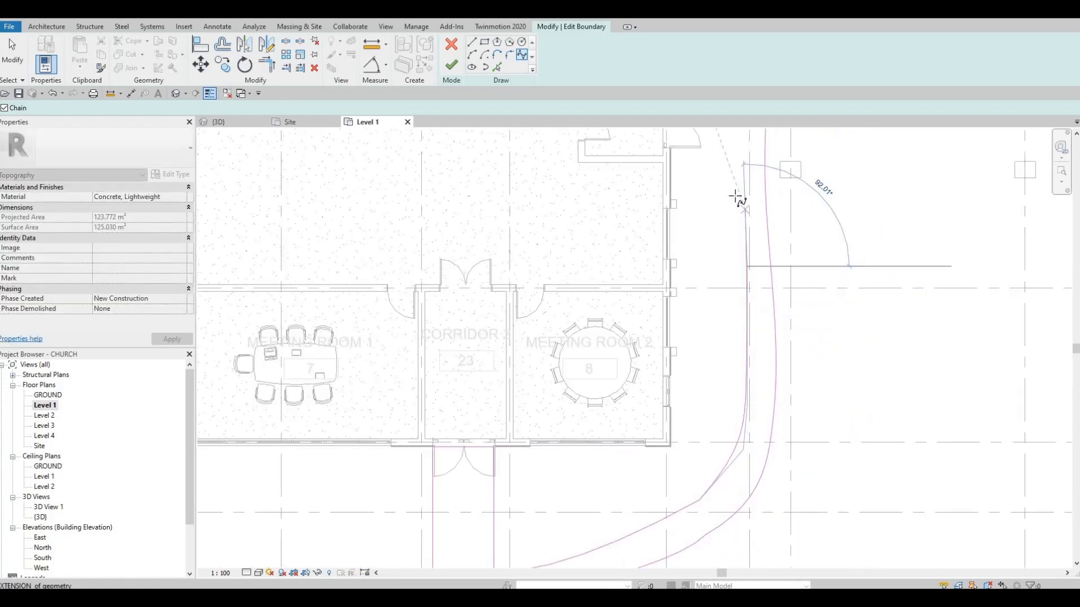
left_click(735, 195)
middle_click_drag(734, 137, 735, 255)
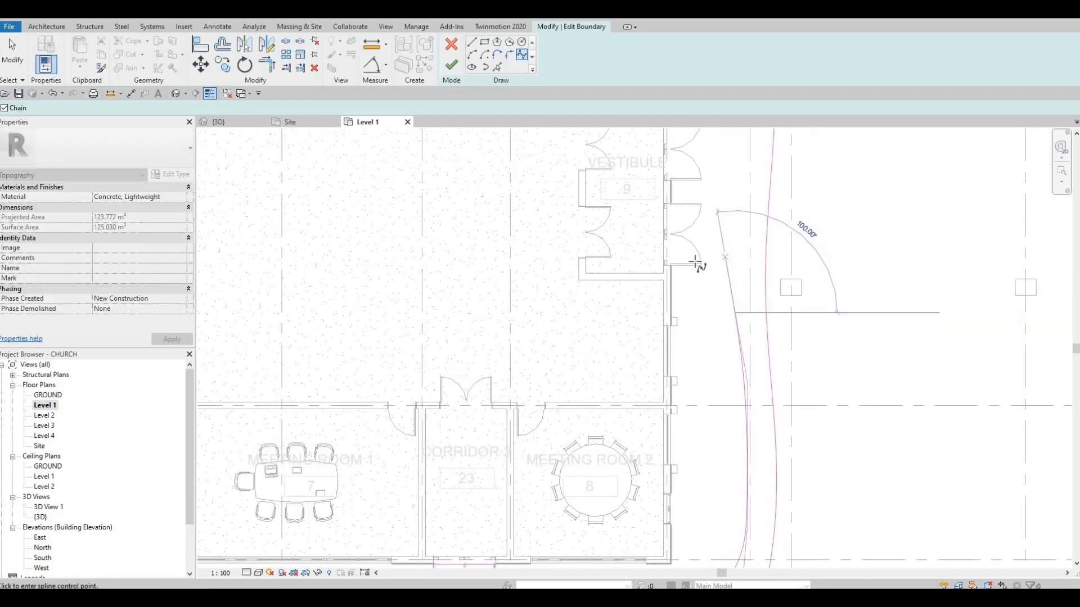
scroll(725, 258, "up", 3)
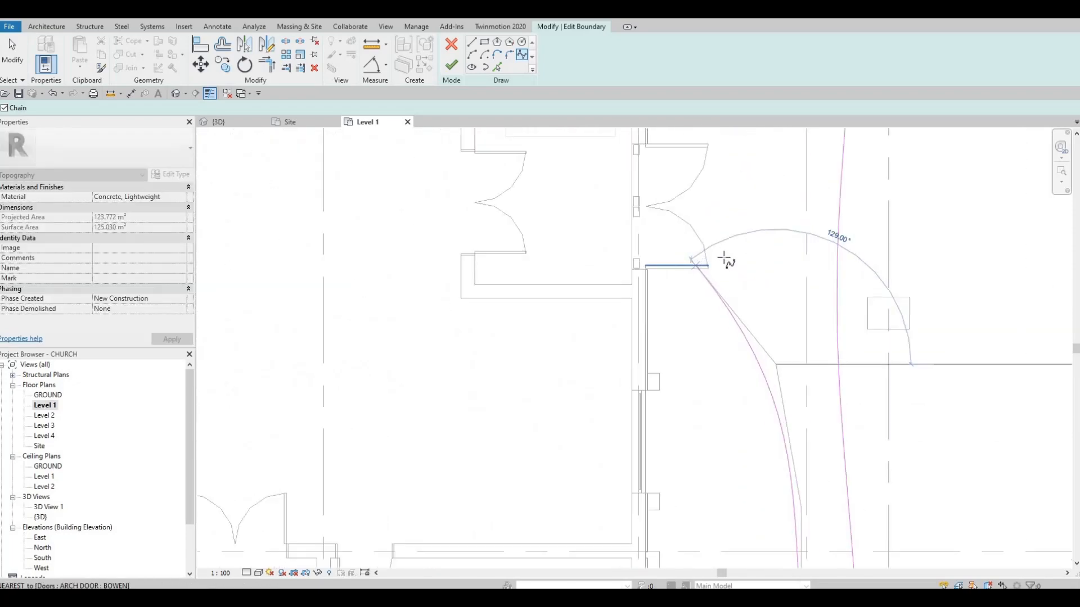
left_click(647, 269)
scroll(639, 338, "down", 3)
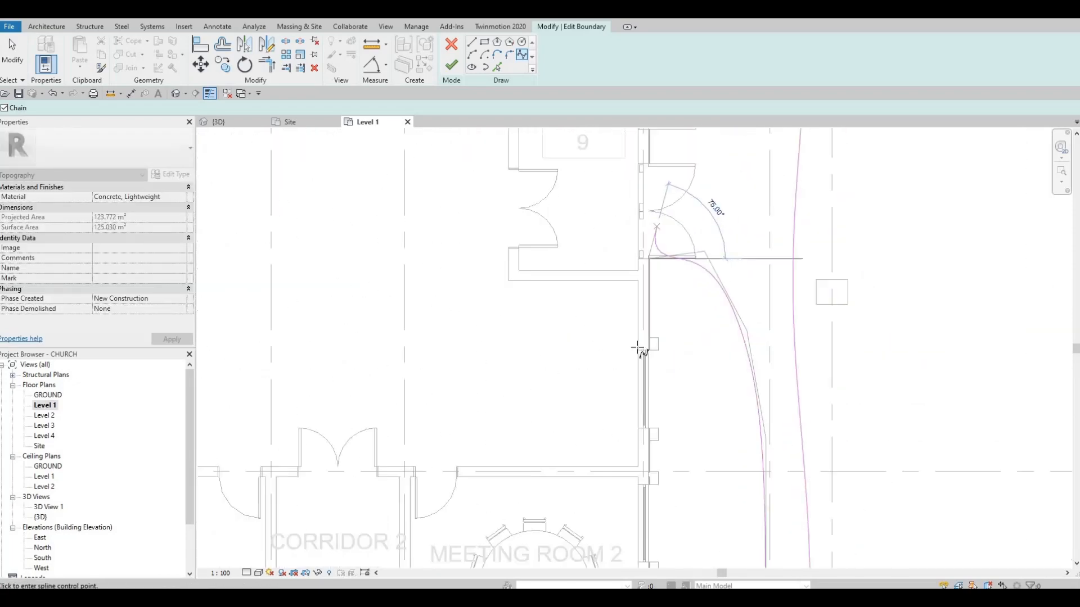
key("Escape")
Draw a straight line along the vestibule's outer wall face, joining the inner-edge splines north and south of its doors.
left_click(483, 43)
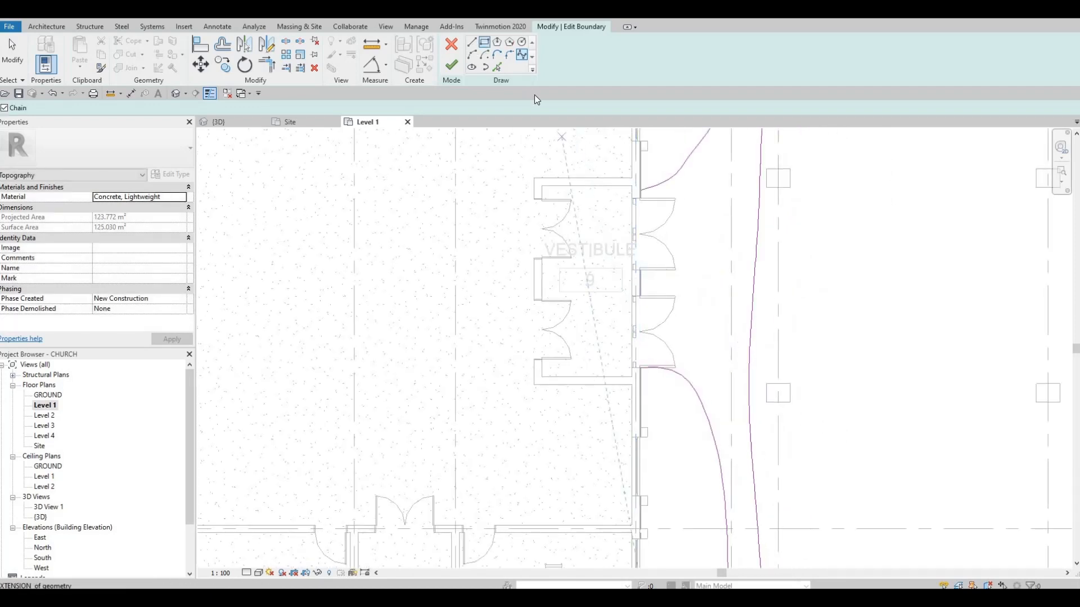
scroll(674, 212, "up", 4)
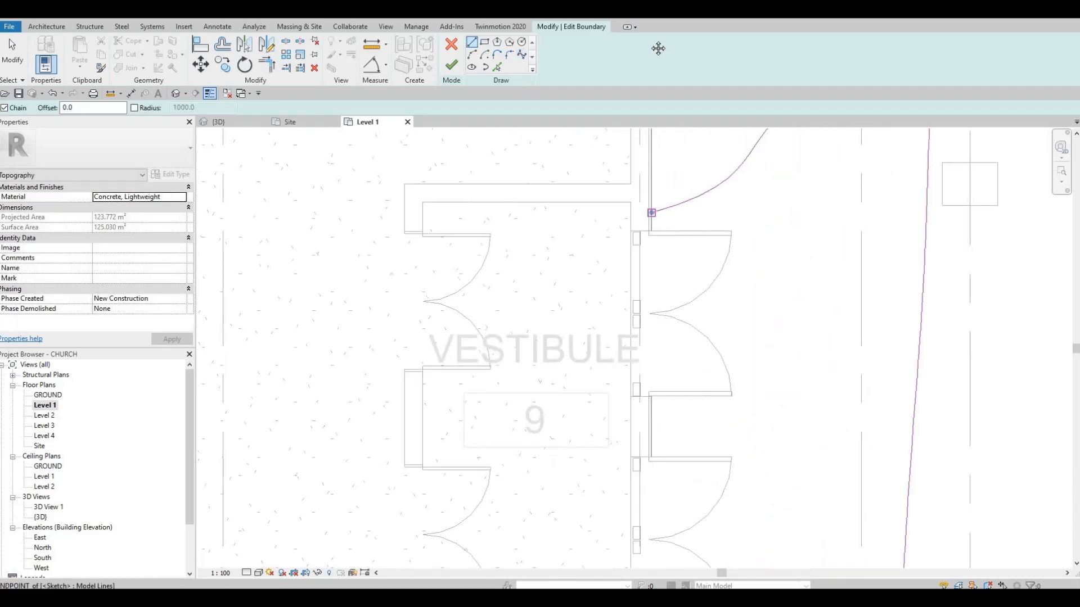
left_click(651, 212)
middle_click_drag(650, 377, 649, 57)
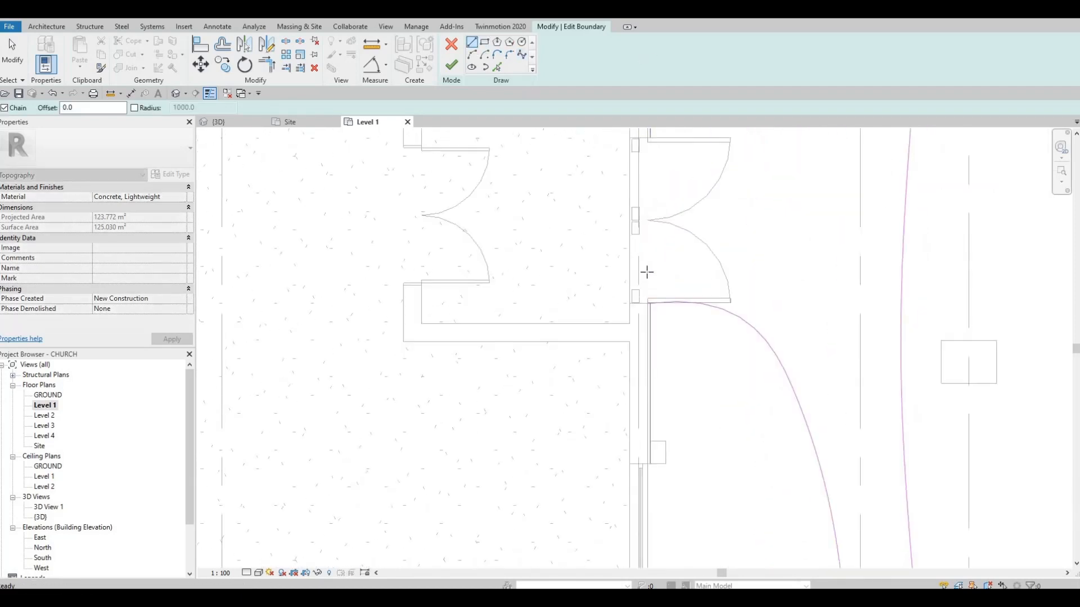
left_click(651, 304)
key("Escape")
key("Escape")
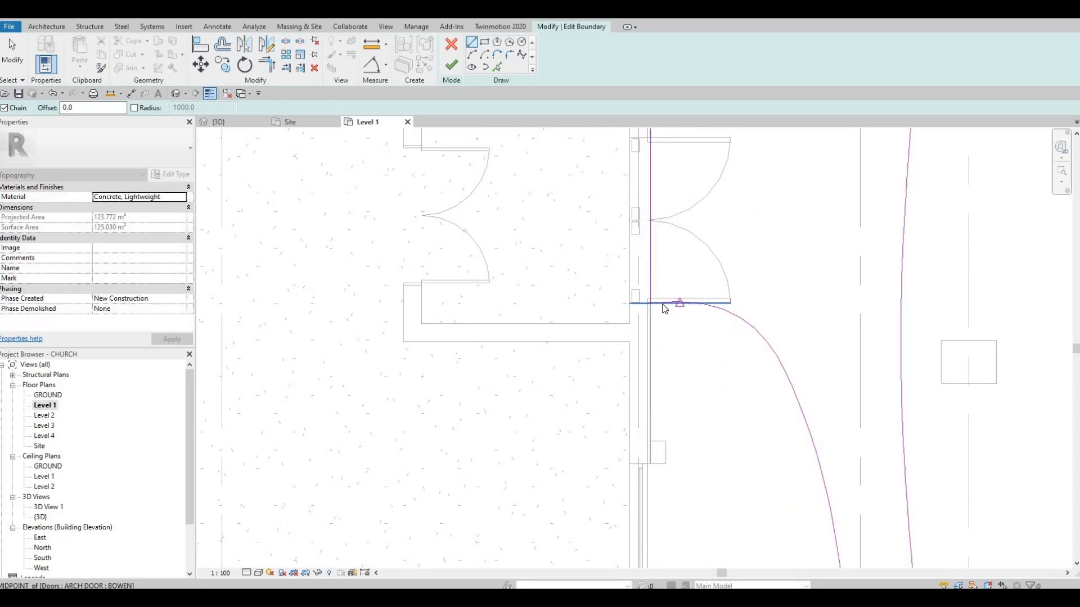
Snap the southern inner-edge spline's end to the vestibule line's endpoint and lower its nearest control point level with it.
scroll(662, 305, "up", 5)
left_click(627, 300)
scroll(632, 301, "up", 2)
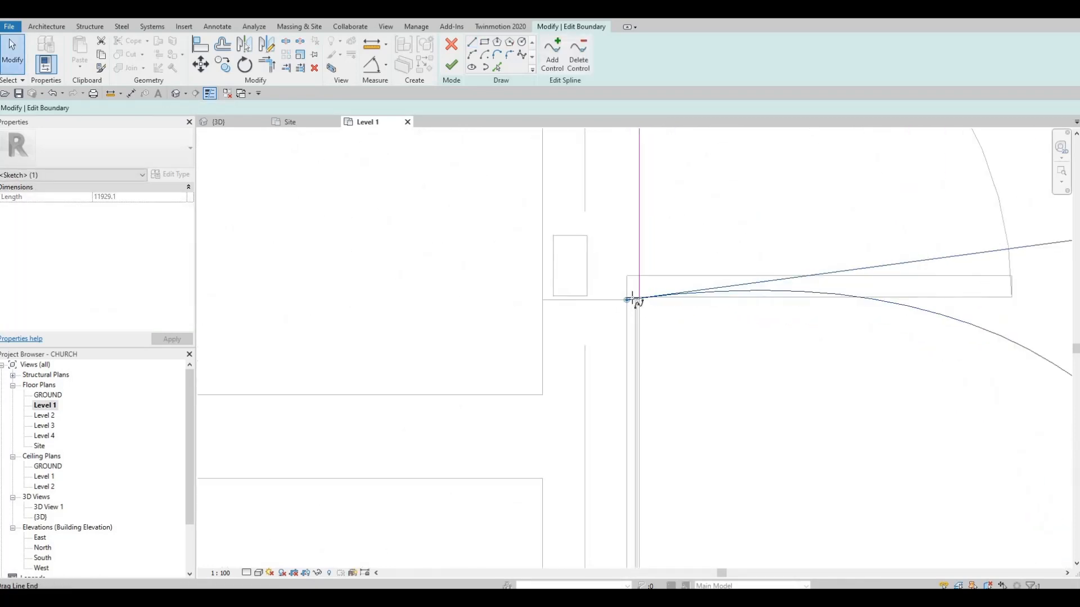
left_click_drag(639, 299, 638, 298)
scroll(656, 208, "down", 6)
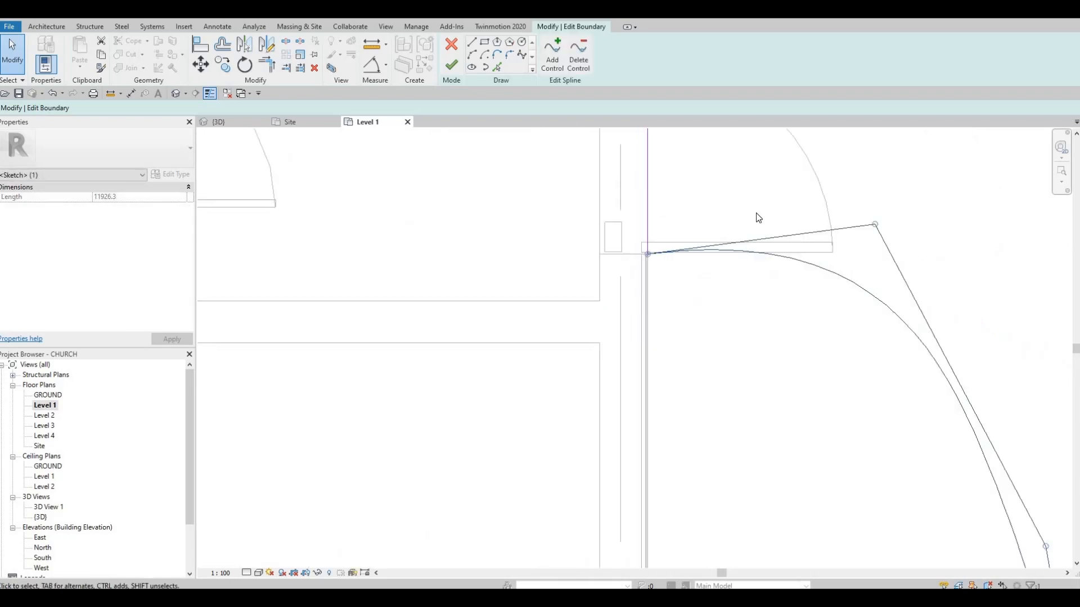
left_click_drag(704, 211, 701, 228)
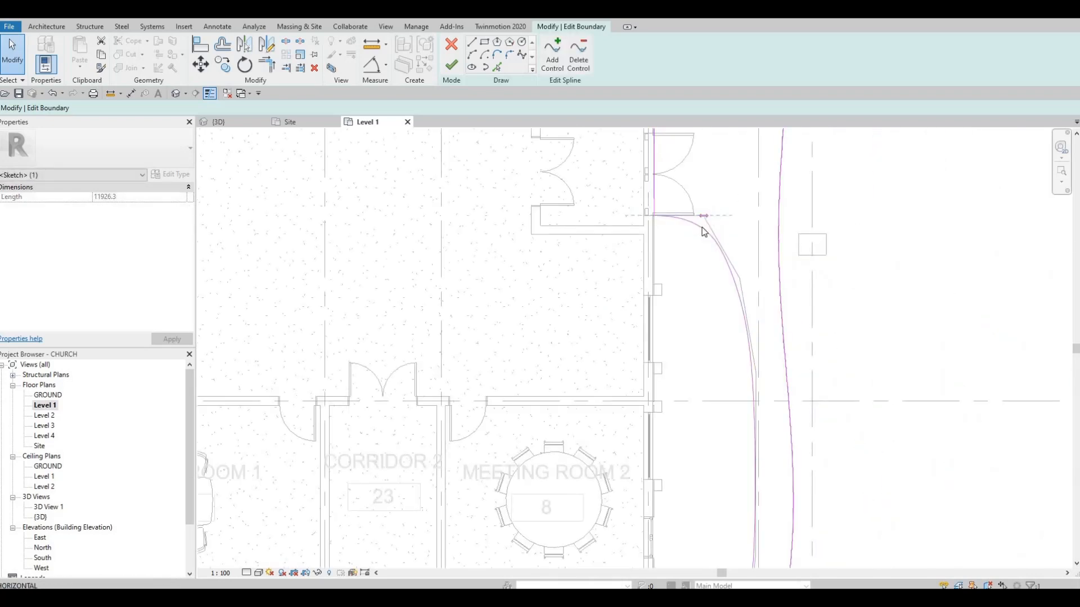
Move the outer-edge spline's control points southeast of the vestibule farther east to straighten the path edge.
scroll(759, 268, "down", 2)
left_click(760, 262)
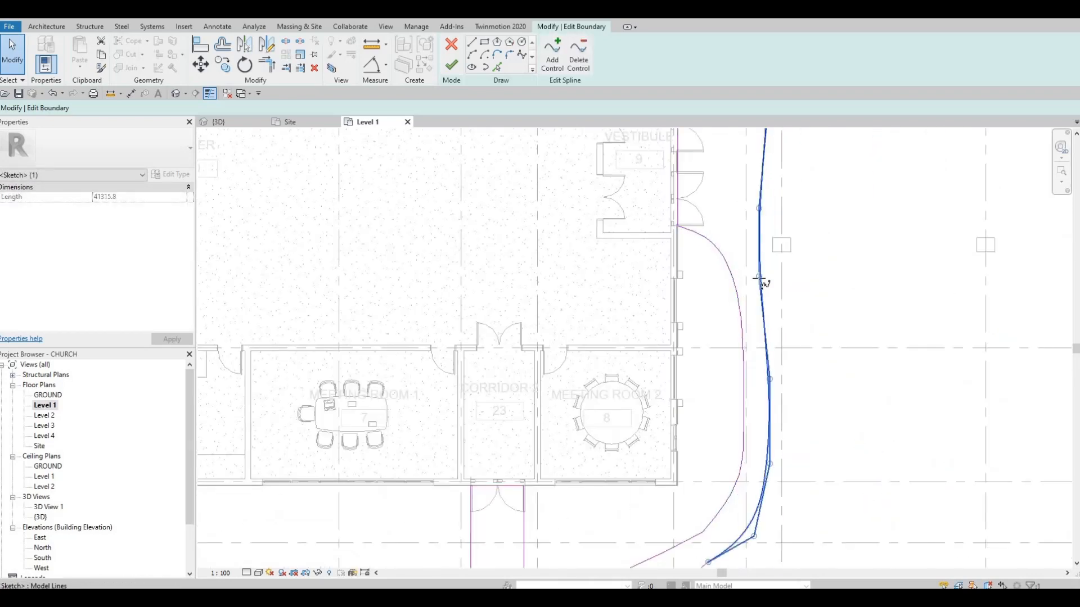
left_click_drag(760, 276, 757, 207)
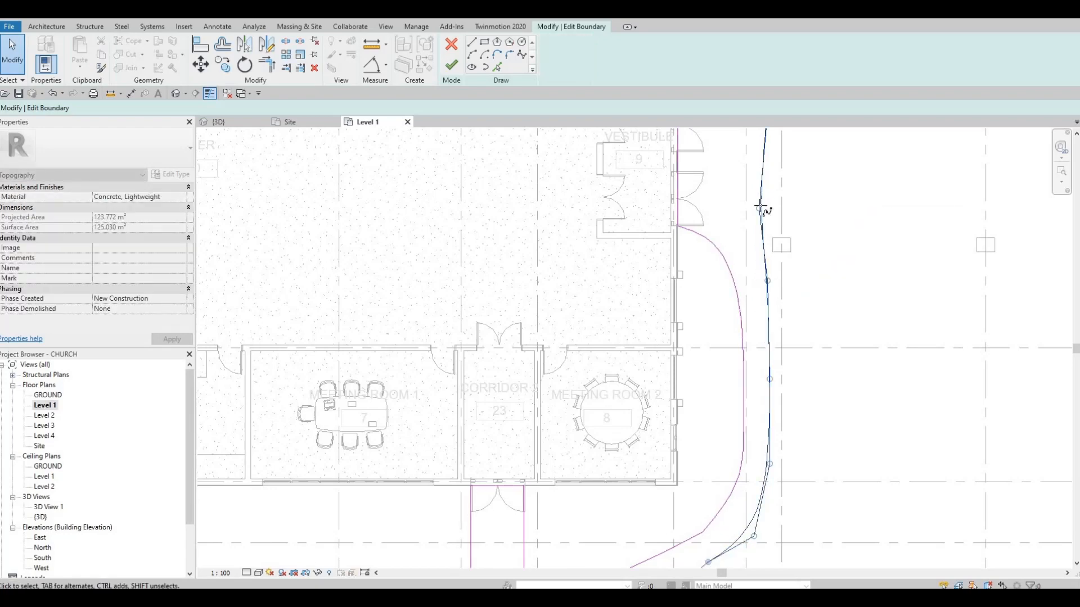
scroll(748, 271, "down", 5)
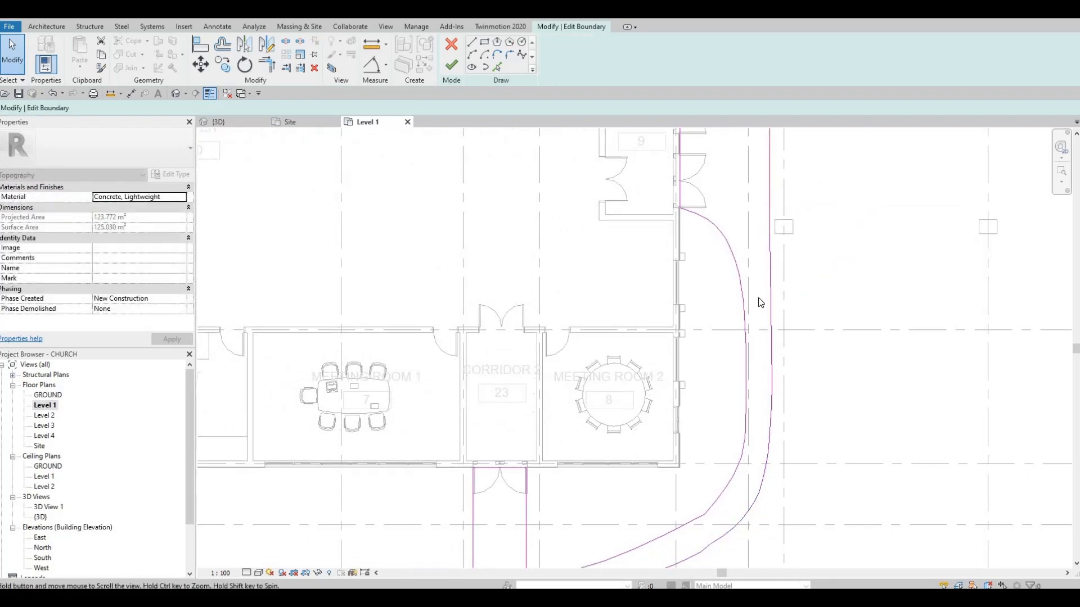
Move the southern outer-edge spline's control points between grids 5 and 9 slightly south to smooth the curve and even the path width.
scroll(738, 267, "up", 4)
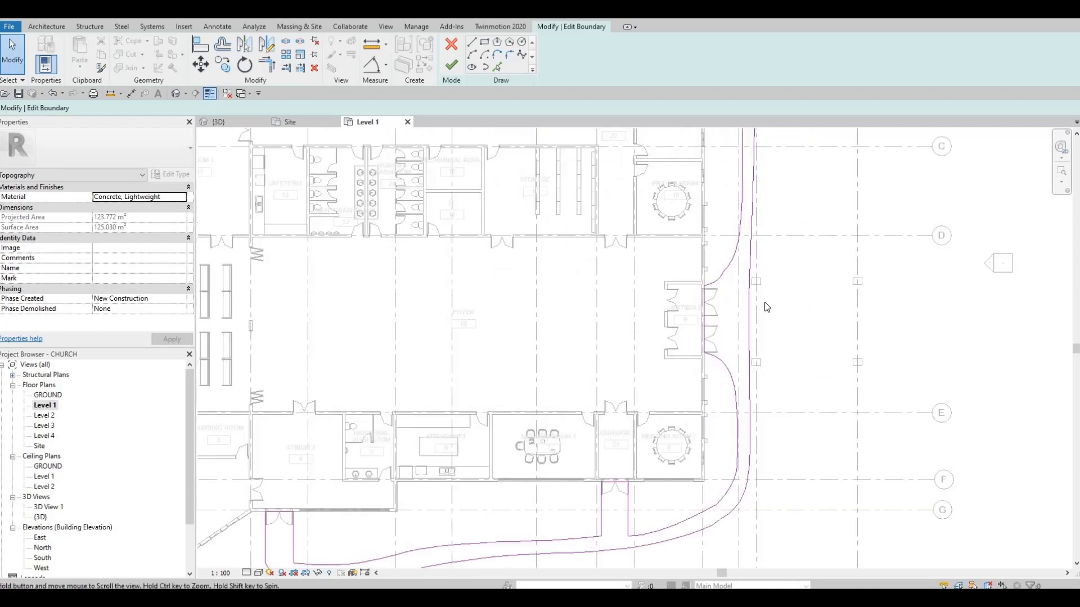
left_click(582, 398)
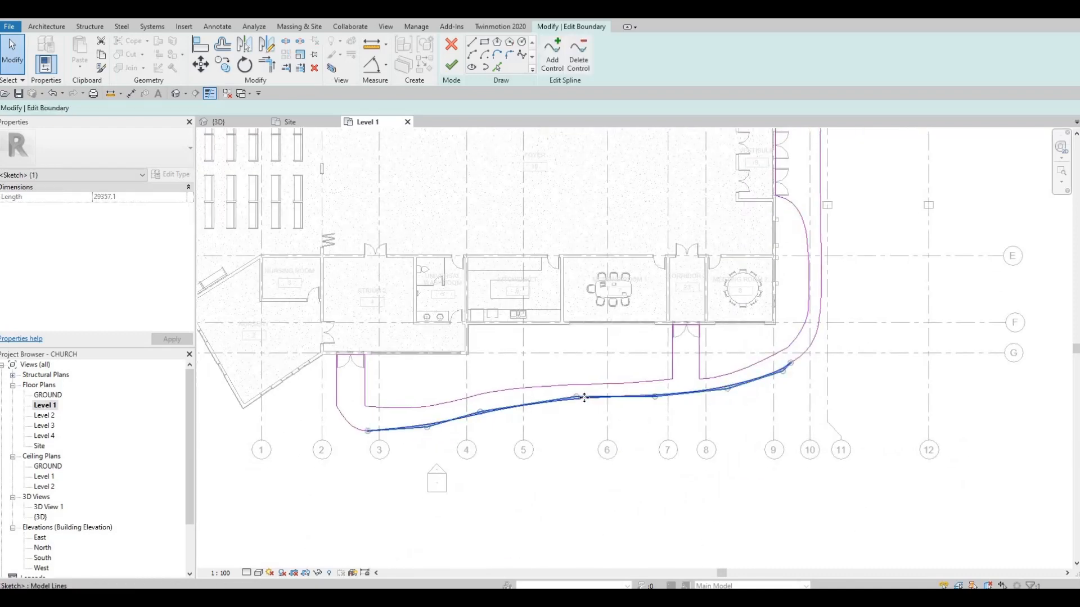
left_click_drag(576, 397, 582, 403)
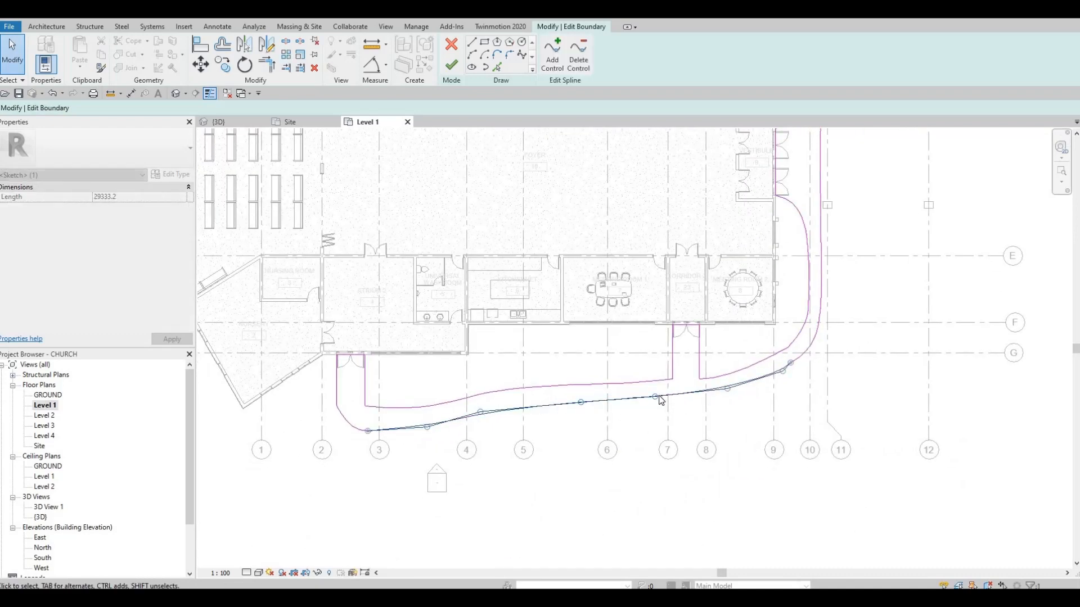
left_click_drag(654, 397, 660, 402)
left_click_drag(728, 389, 727, 392)
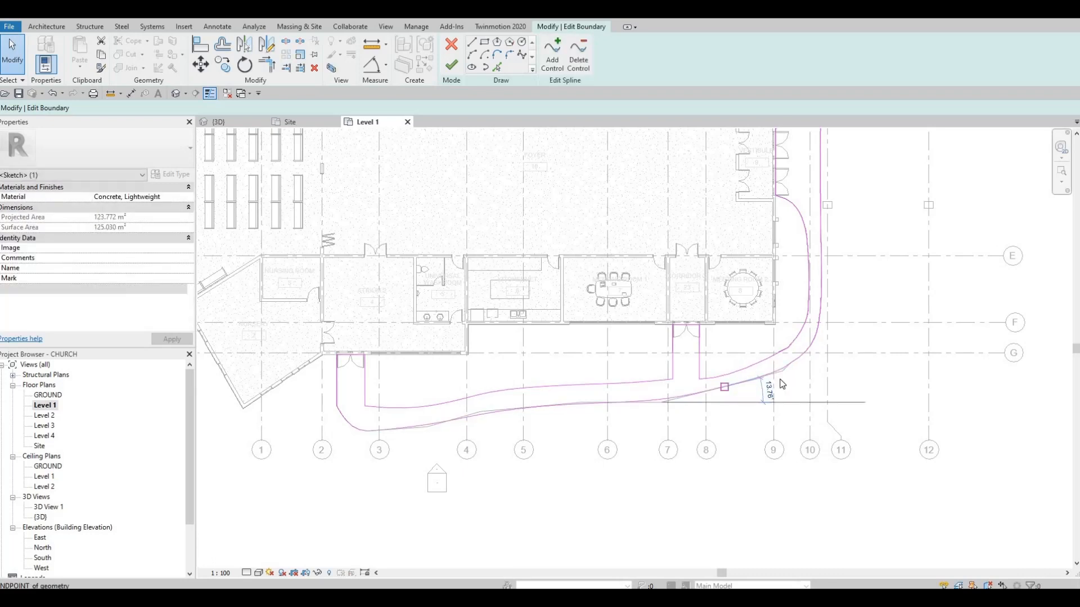
mouse_move(784, 372)
left_mouse_down()
mouse_move(793, 364)
mouse_move(777, 380)
left_mouse_up()
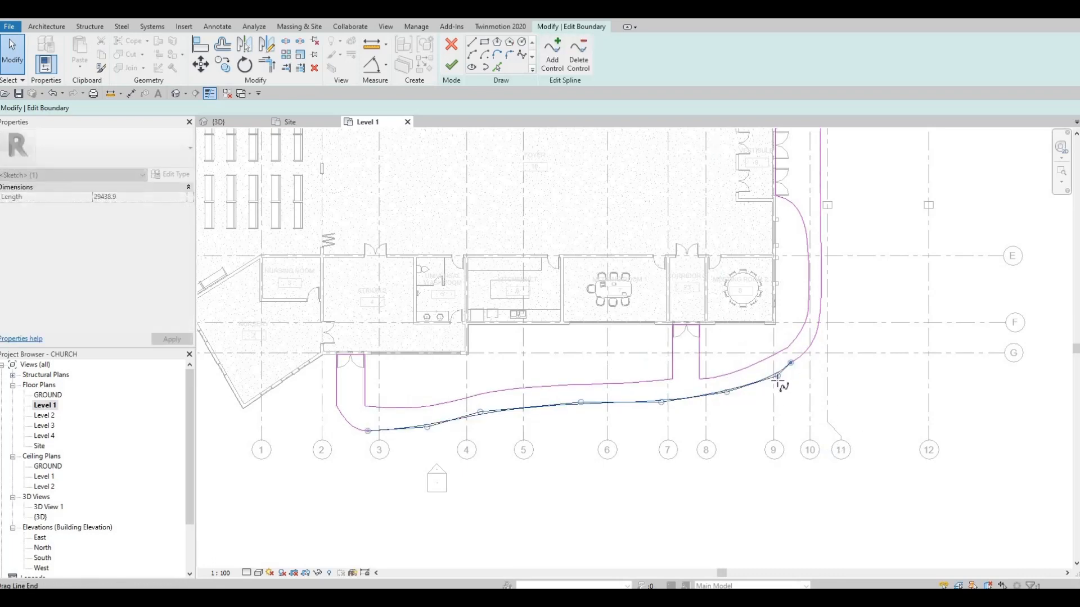
left_click(694, 385)
Check the whole path outline around the church and finish the subregion's boundary edit.
scroll(694, 385, "down", 1)
scroll(616, 363, "down", 3)
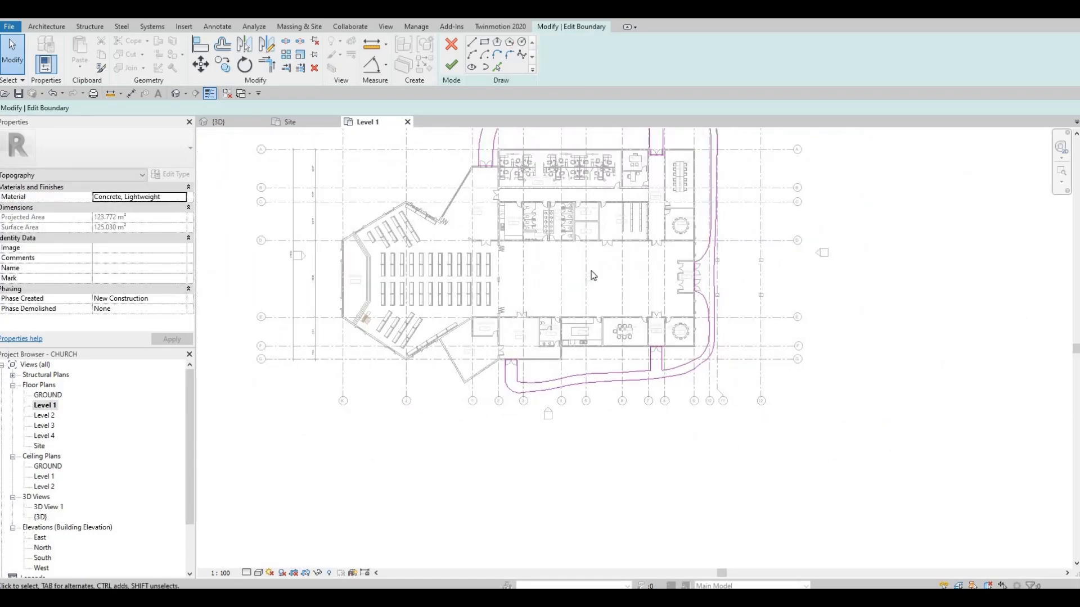
middle_click_drag(600, 342, 586, 456)
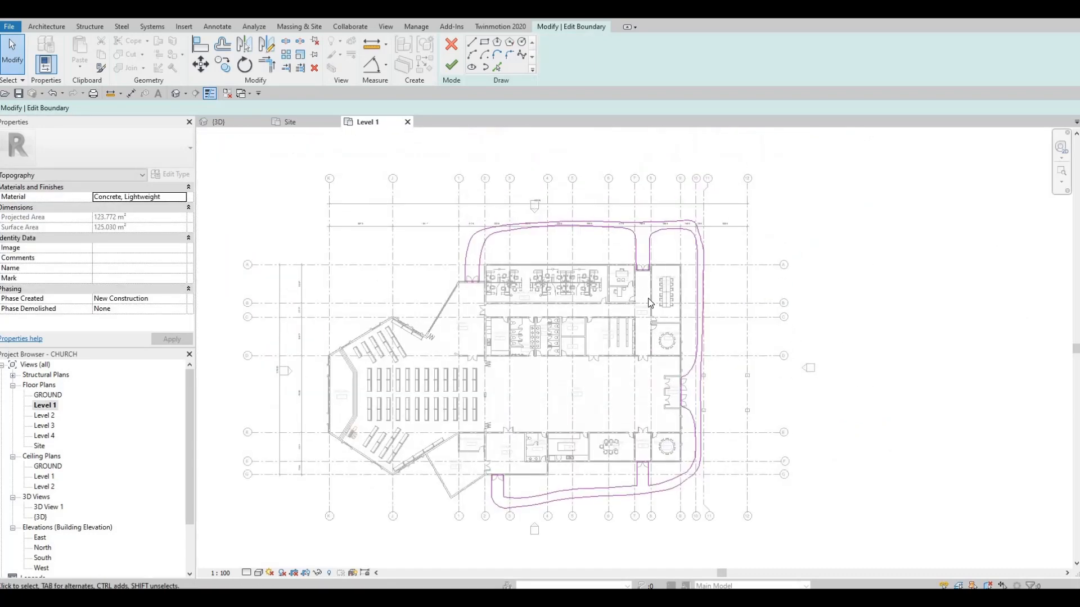
middle_click_drag(683, 347, 690, 234)
middle_click_drag(623, 383, 632, 299)
middle_click_drag(678, 240, 615, 354)
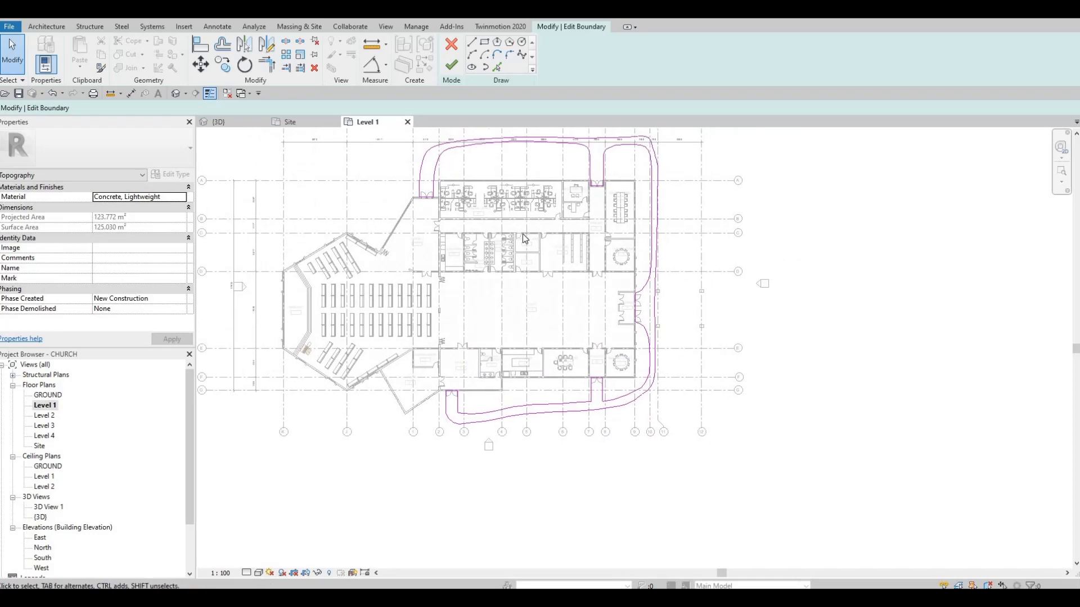
left_click(453, 66)
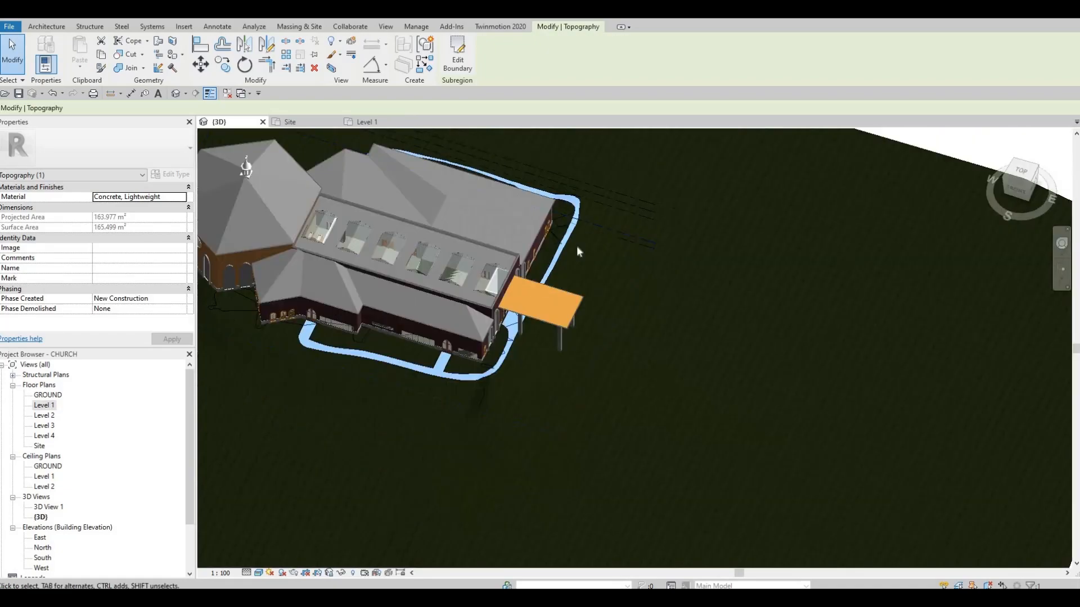
Inspect the reshaped concrete path in 3D, from the east canopy and vestibule entrance round to the south doors.
middle_click_drag(577, 247, 514, 336, "shift")
left_click(534, 331)
scroll(523, 337, "up", 3)
scroll(513, 335, "up", 1)
middle_click_drag(385, 330, 433, 316, "shift")
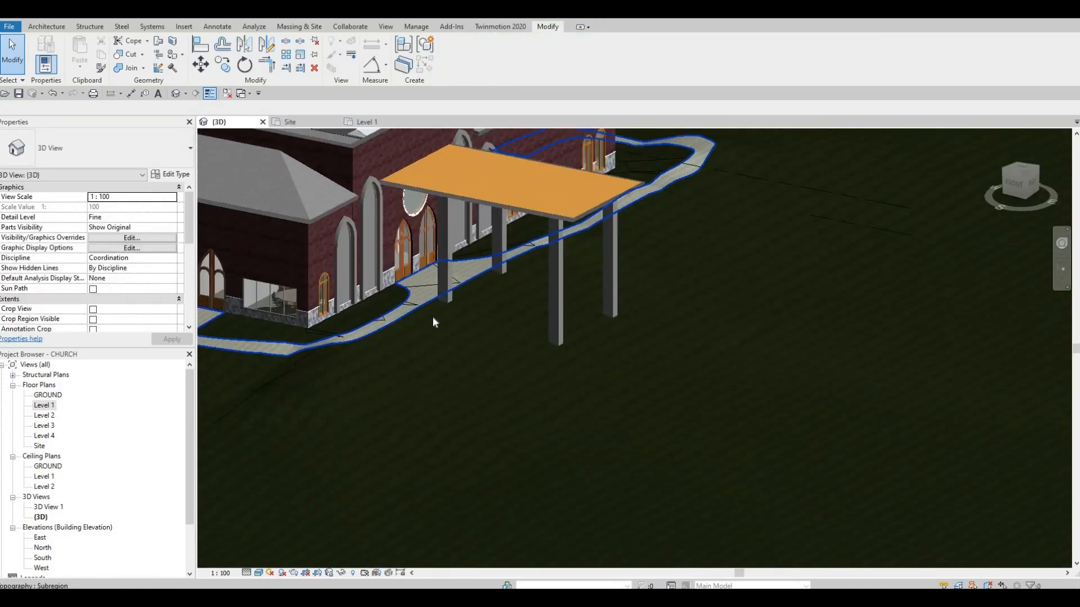
scroll(433, 316, "up", 3)
middle_click_drag(520, 324, 649, 301, "shift")
scroll(650, 301, "down", 3)
middle_click_drag(579, 332, 755, 313, "shift")
middle_click_drag(523, 332, 673, 270)
scroll(669, 281, "down", 4)
scroll(652, 282, "up", 4)
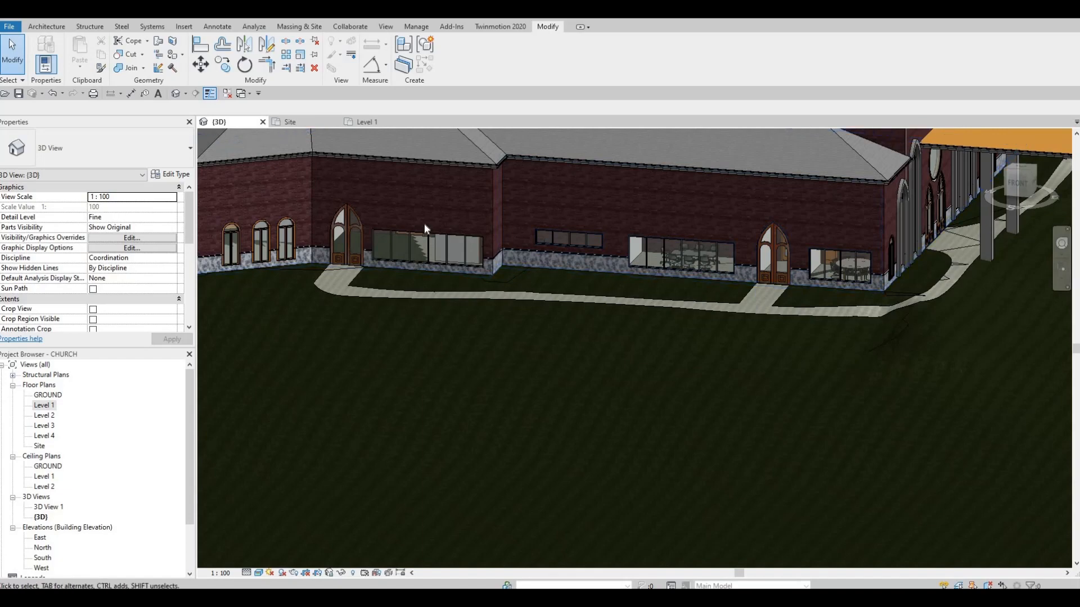
middle_click_drag(424, 223, 449, 171)
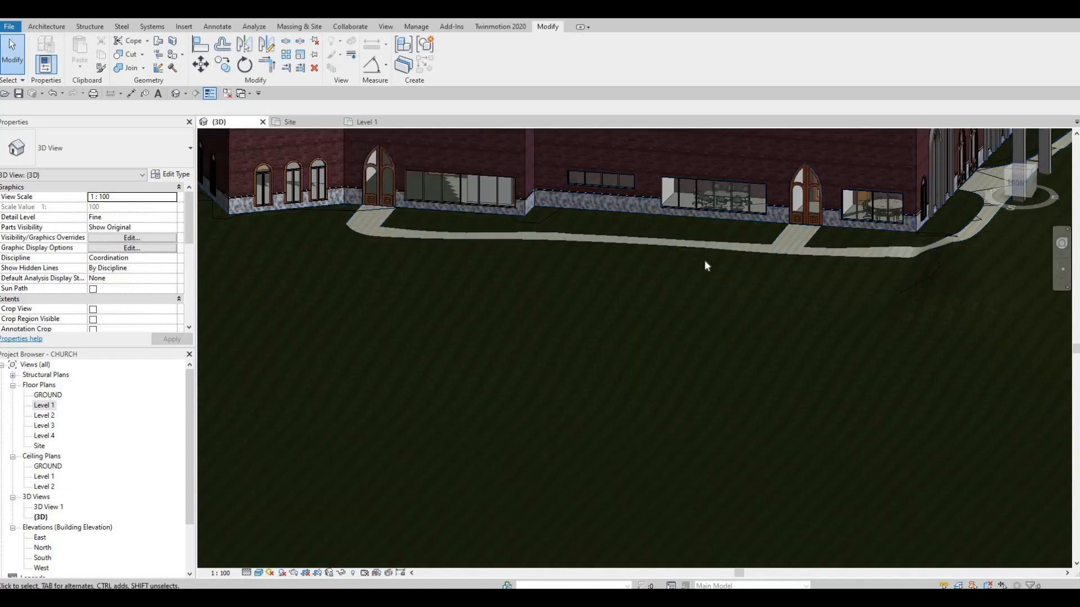
scroll(743, 245, "down", 4)
scroll(744, 242, "up", 3)
scroll(683, 285, "up", 2)
middle_click_drag(684, 285, 690, 307)
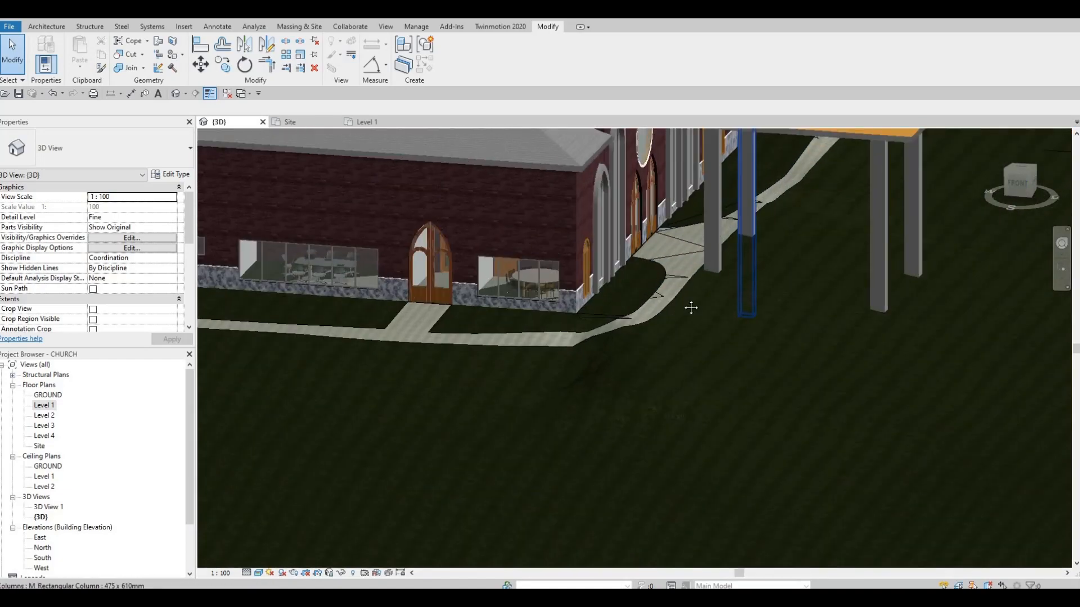
scroll(691, 307, "down", 4)
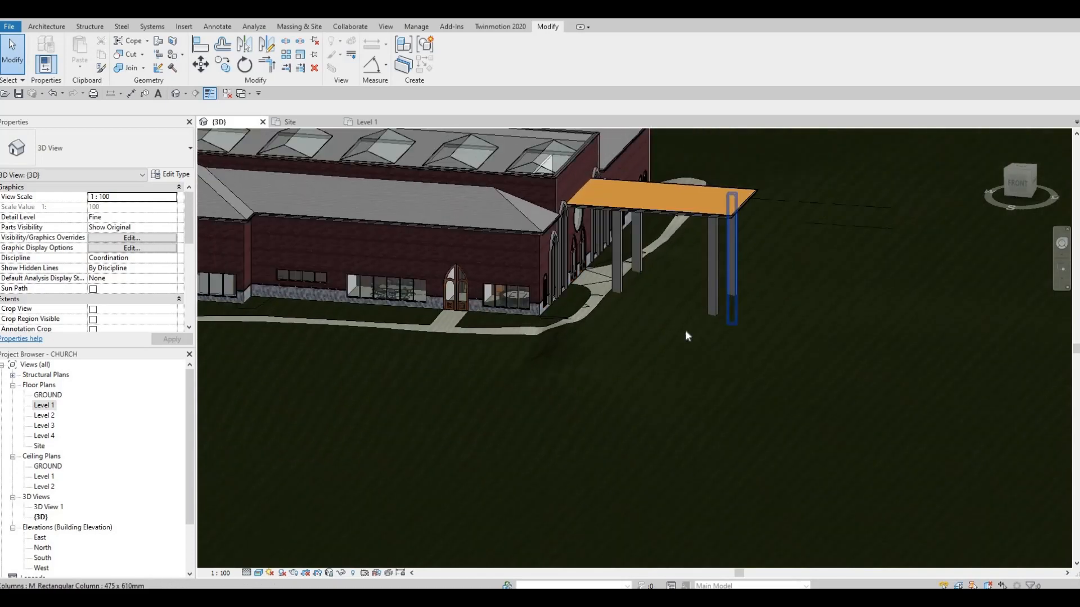
Examine the open terrain east of the entrance canopy in 3D from the front side.
scroll(659, 299, "down", 3)
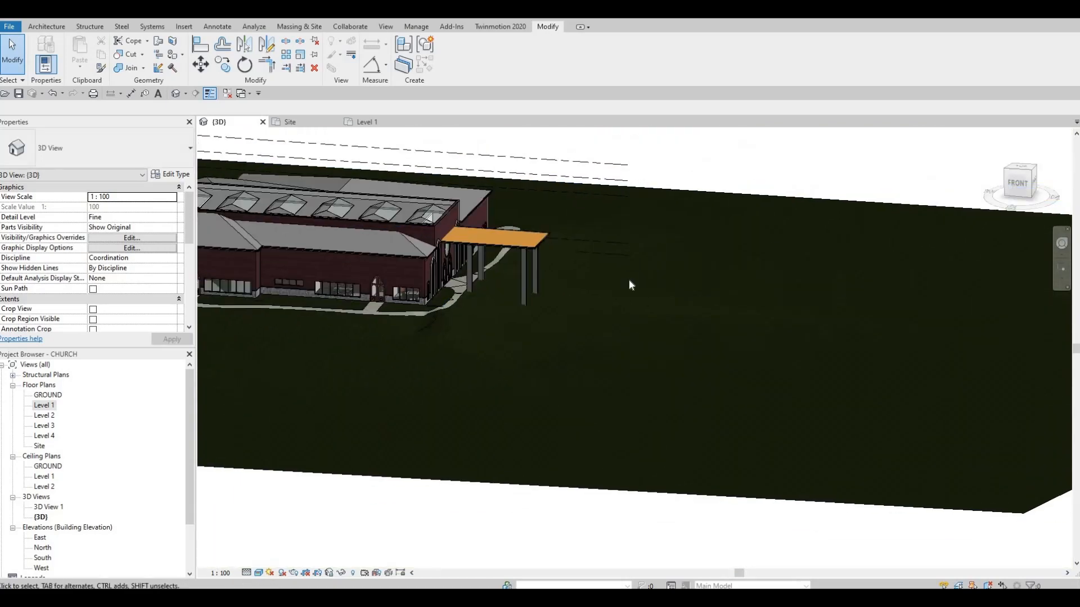
middle_click_drag(562, 184, 528, 133)
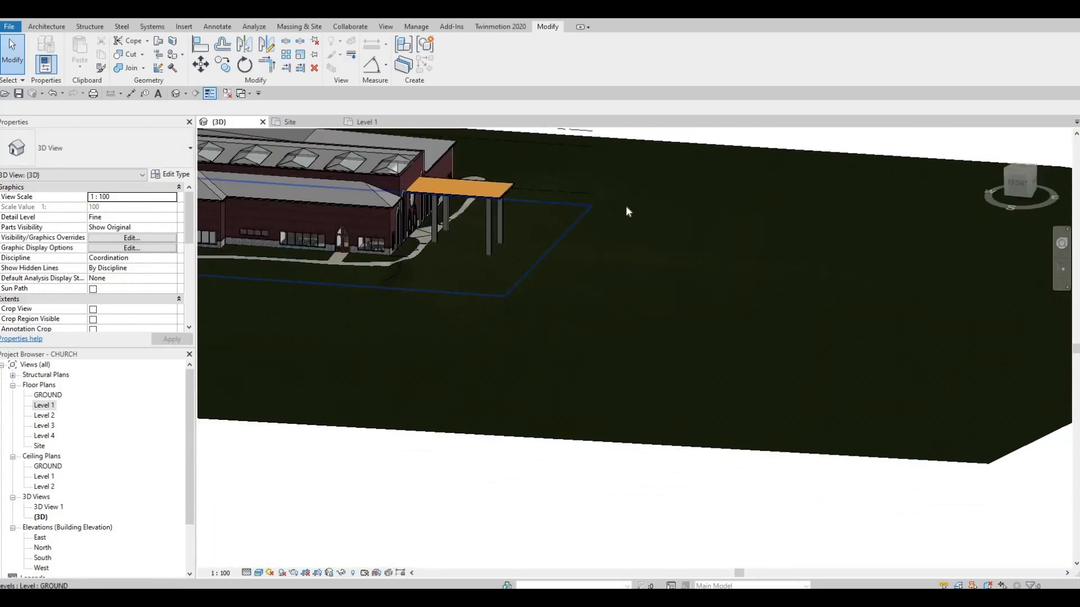
scroll(875, 209, "down", 3)
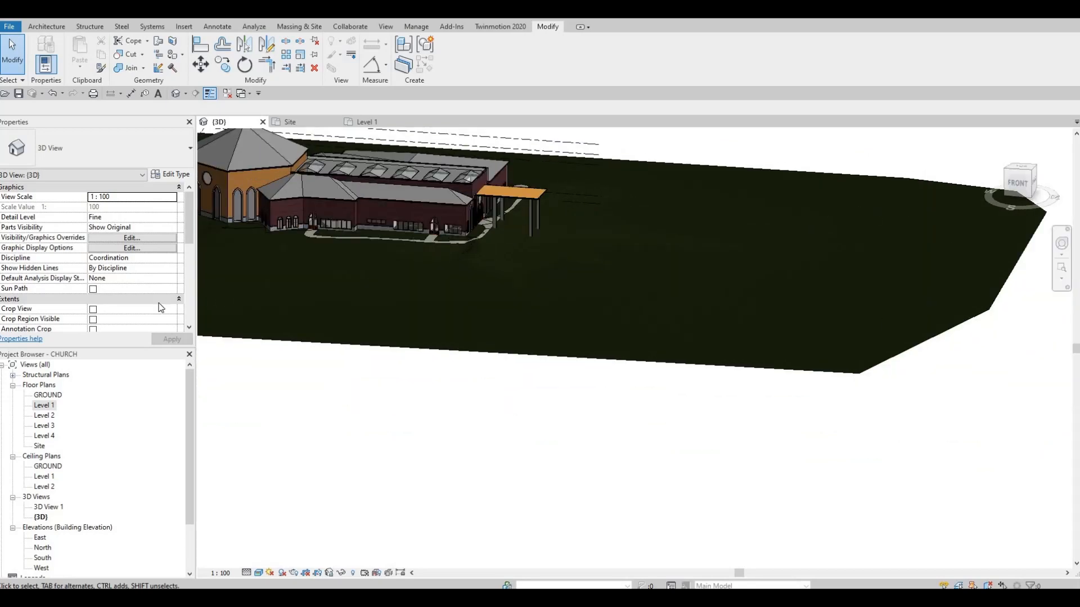
middle_click_drag(676, 273, 656, 224, "shift")
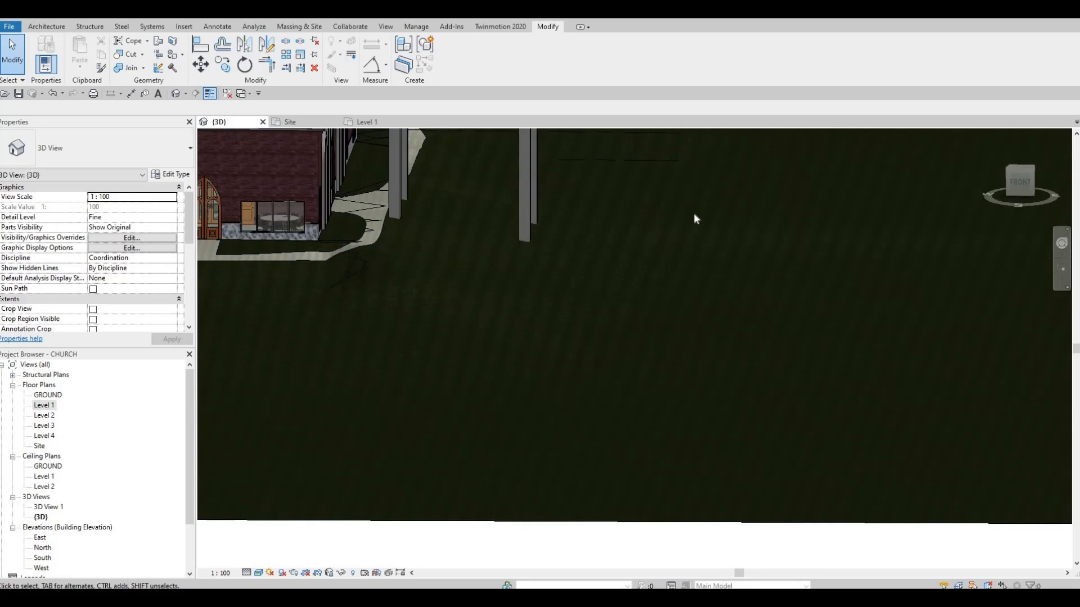
scroll(638, 232, "down", 3)
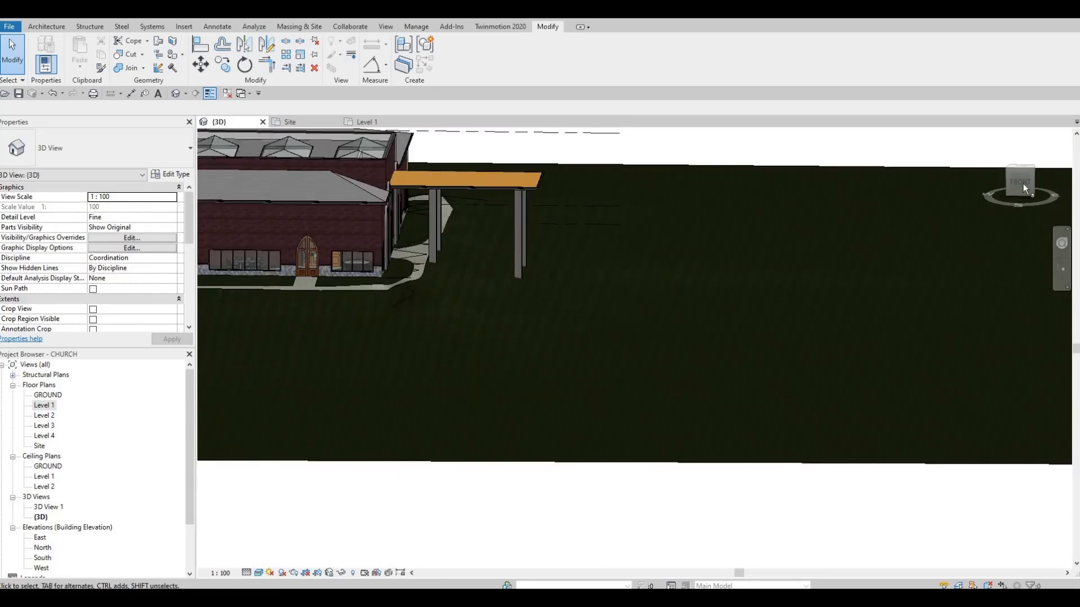
middle_click_drag(669, 206, 874, 284, "shift")
scroll(535, 224, "up", 4)
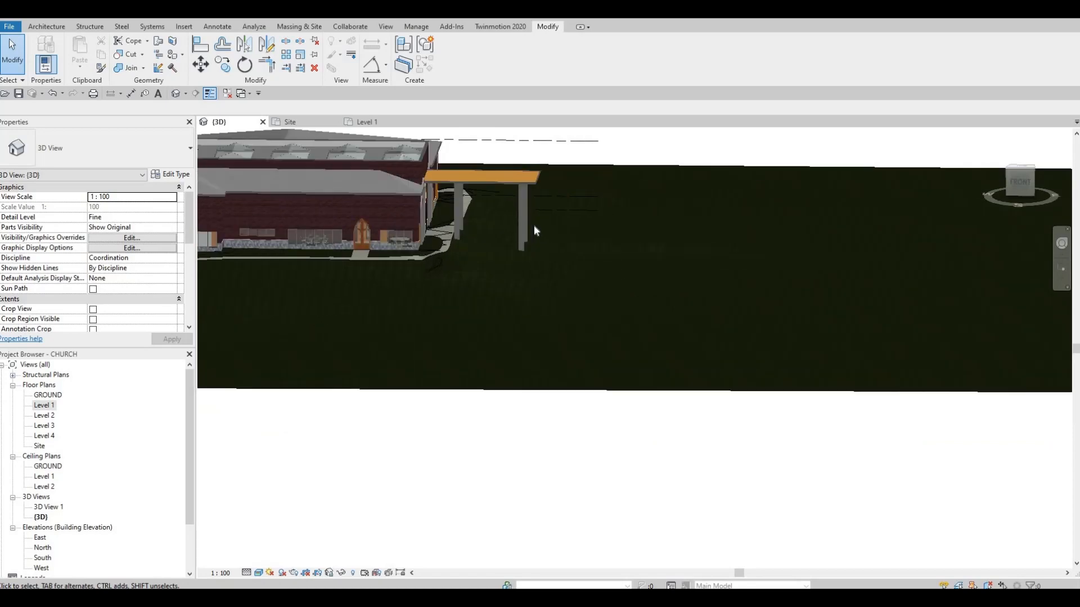
In the Site plan, start Split Surface on the grass toposurface and sketch a rectangle about 53 m wide and over 60 m long east of the church.
double_click(39, 446)
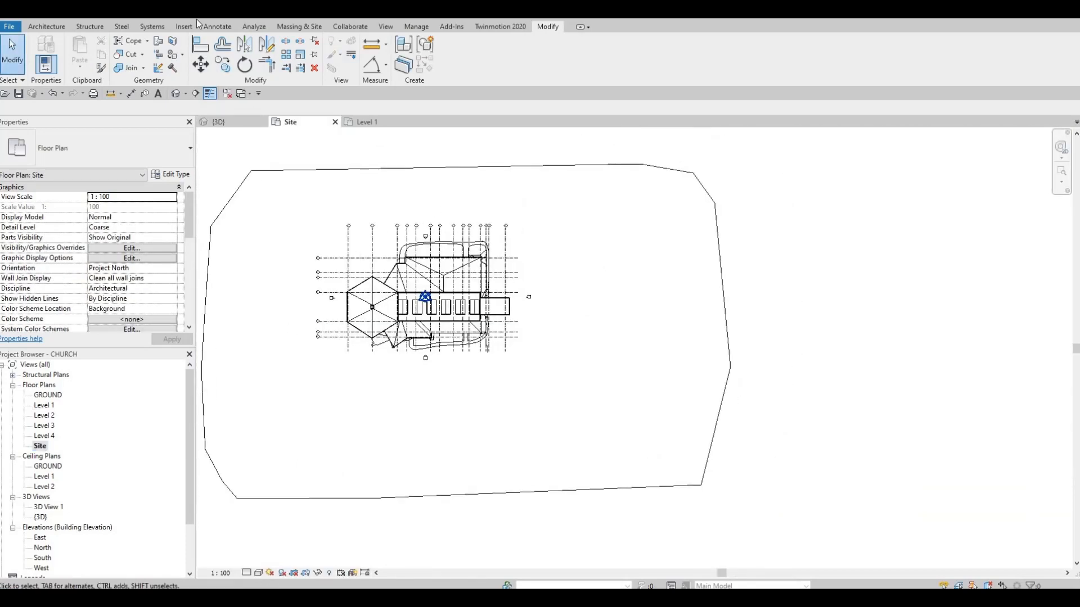
left_click(283, 28)
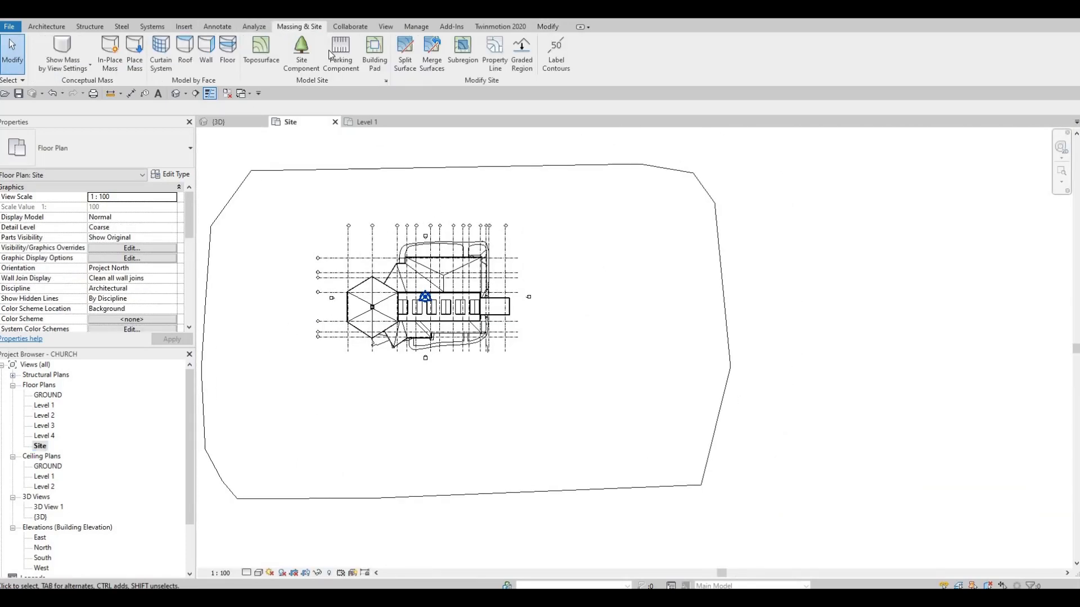
left_click(406, 58)
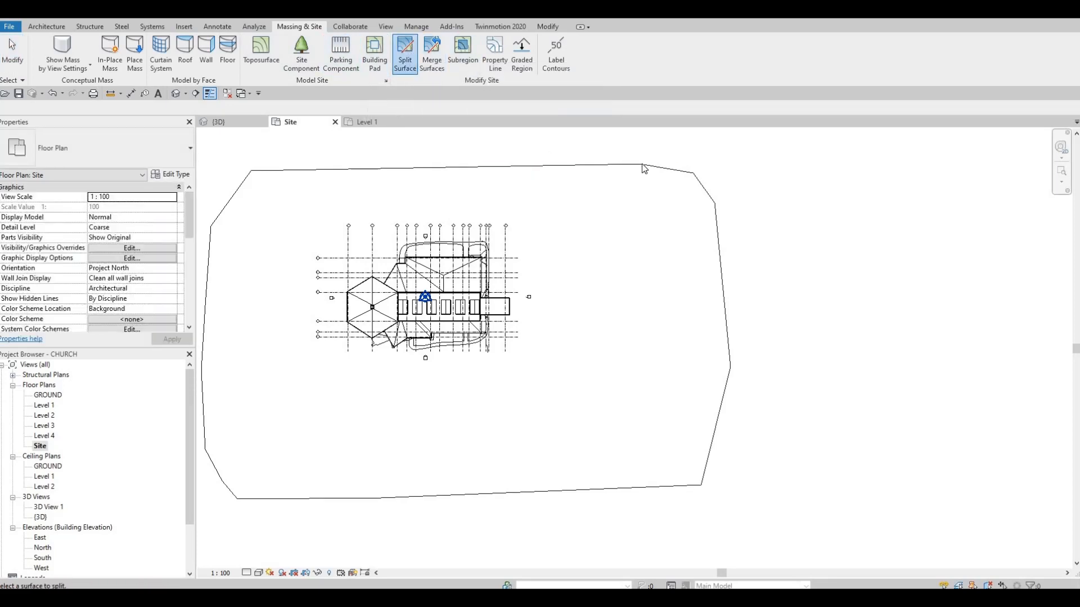
left_click(516, 177)
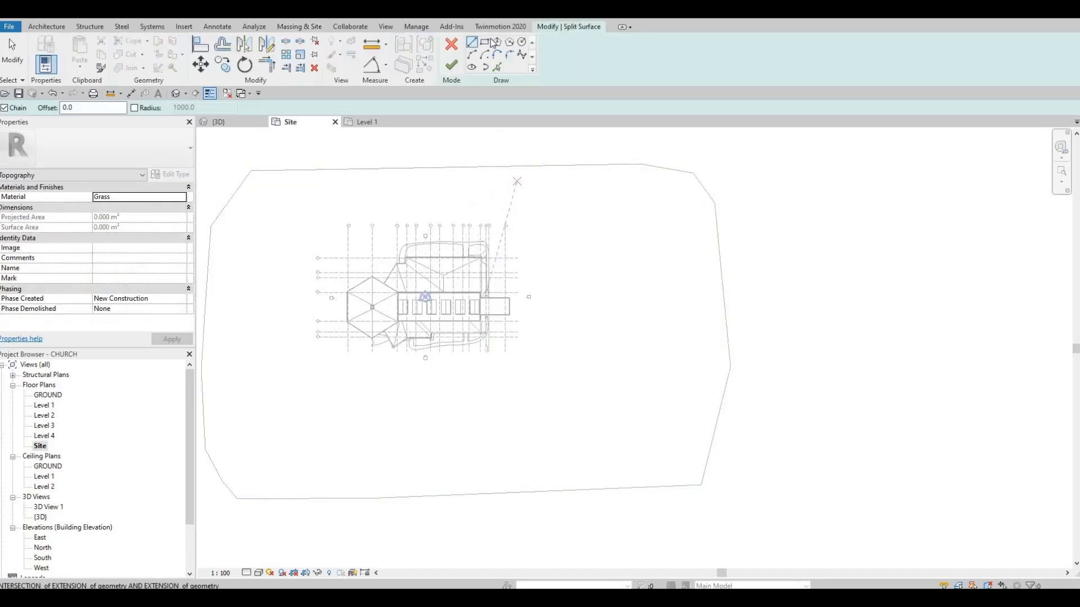
scroll(544, 254, "up", 2)
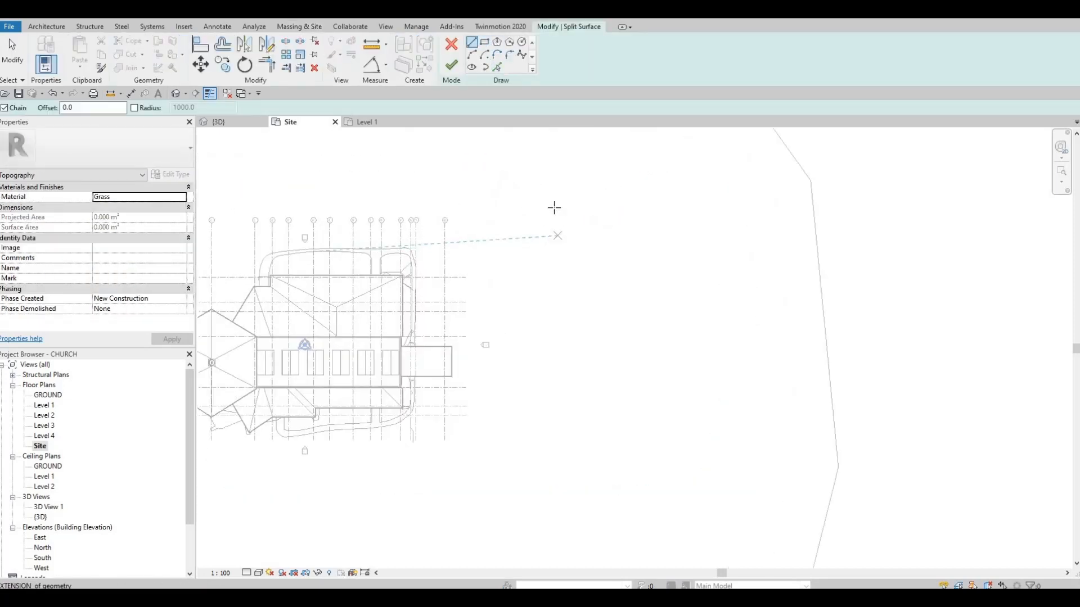
left_click(488, 43)
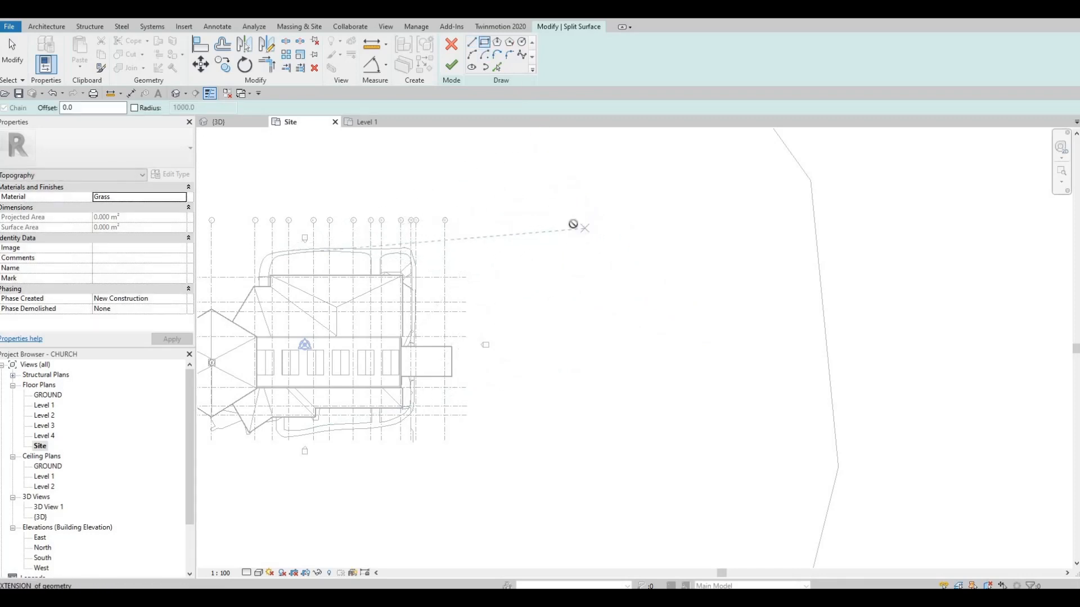
left_click(572, 224)
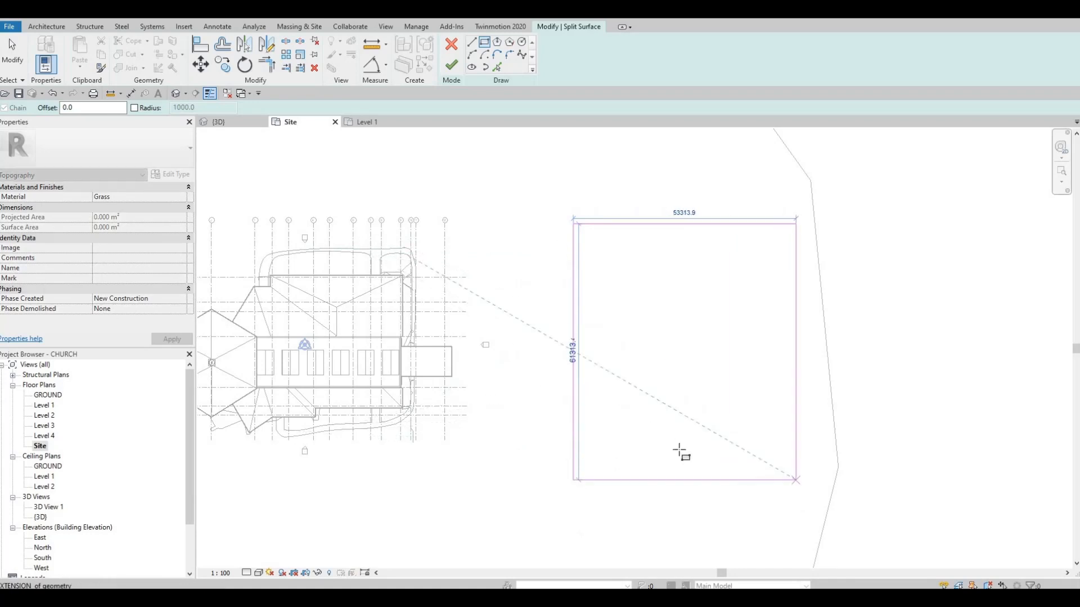
left_click(796, 489)
key("Escape")
middle_click_drag(565, 330, 588, 280)
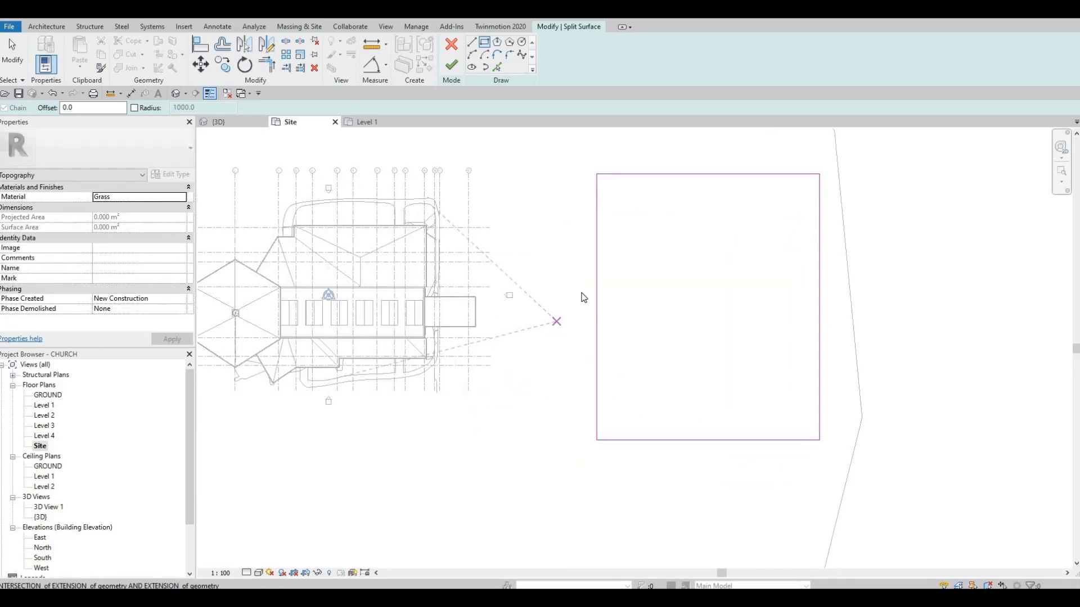
Widen the split-surface rectangle by moving its church-facing edge closer to the church.
key("Escape")
left_click(596, 271)
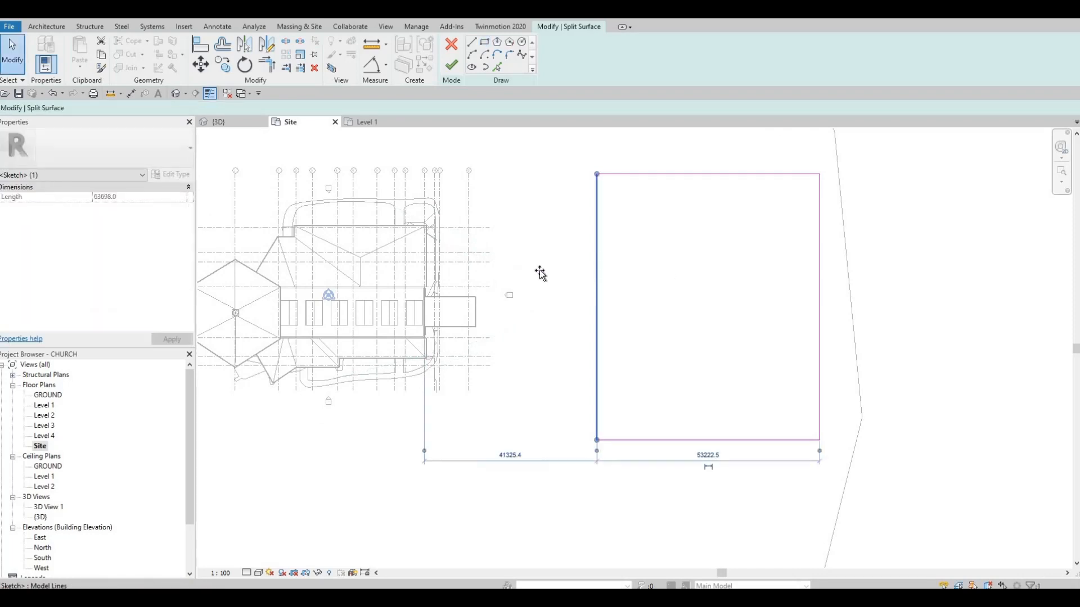
left_click_drag(540, 273, 531, 270)
left_click(493, 205)
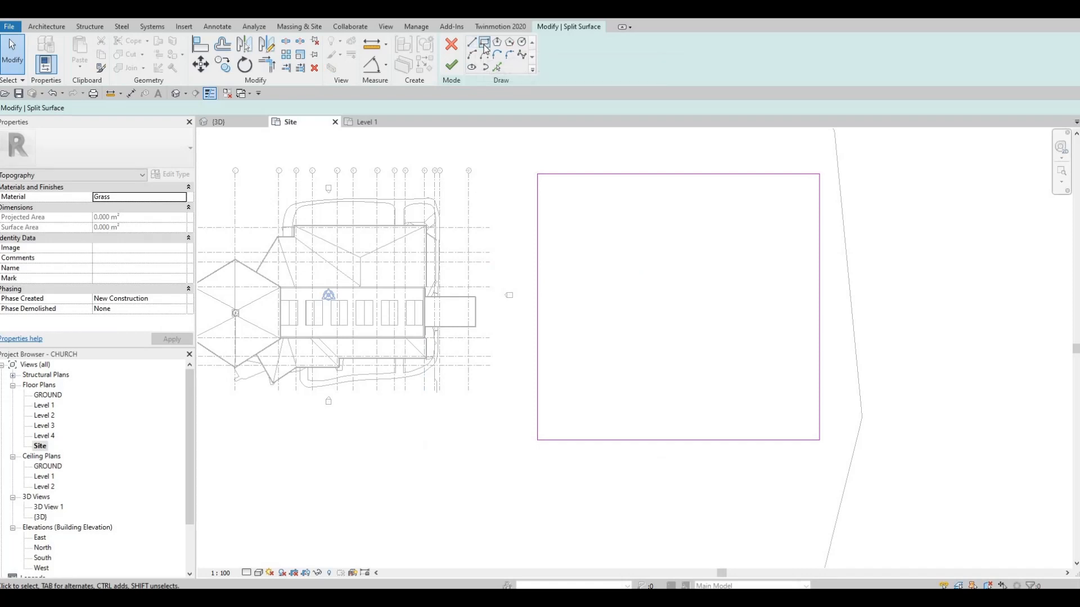
Sketch a spline about 58 m long from the rectangle's church-facing edge, bulging across the entrance porch and back to the edge's lower part.
left_click(522, 54)
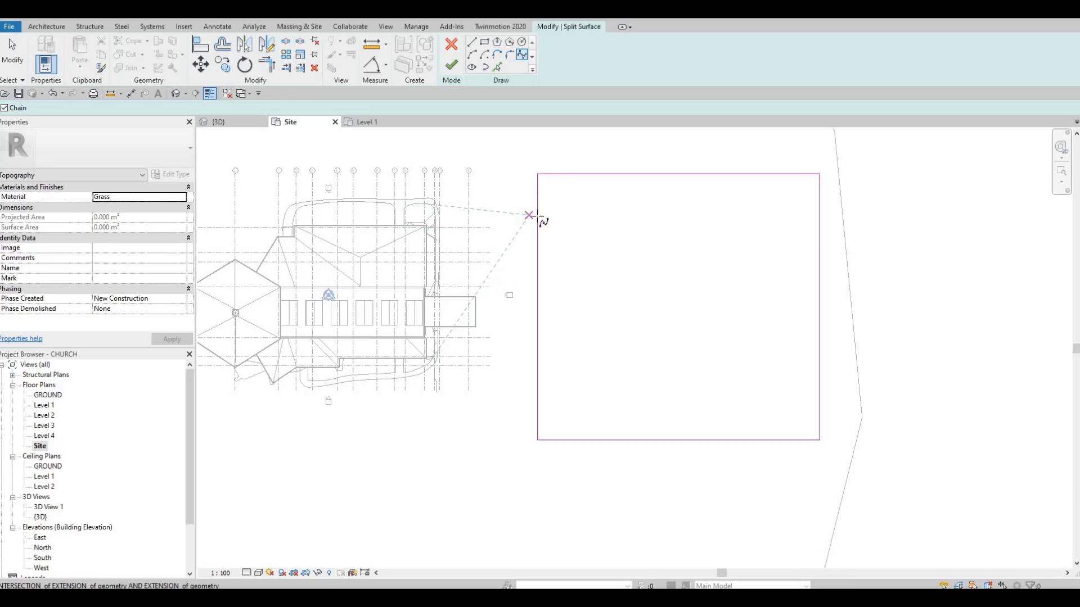
scroll(536, 220, "up", 2)
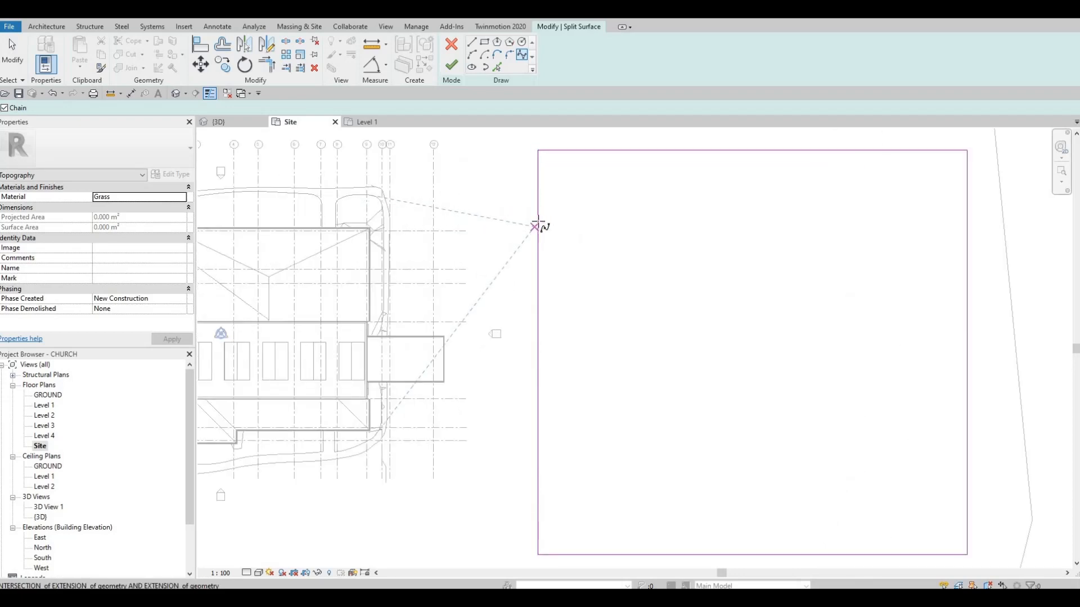
left_click(489, 270)
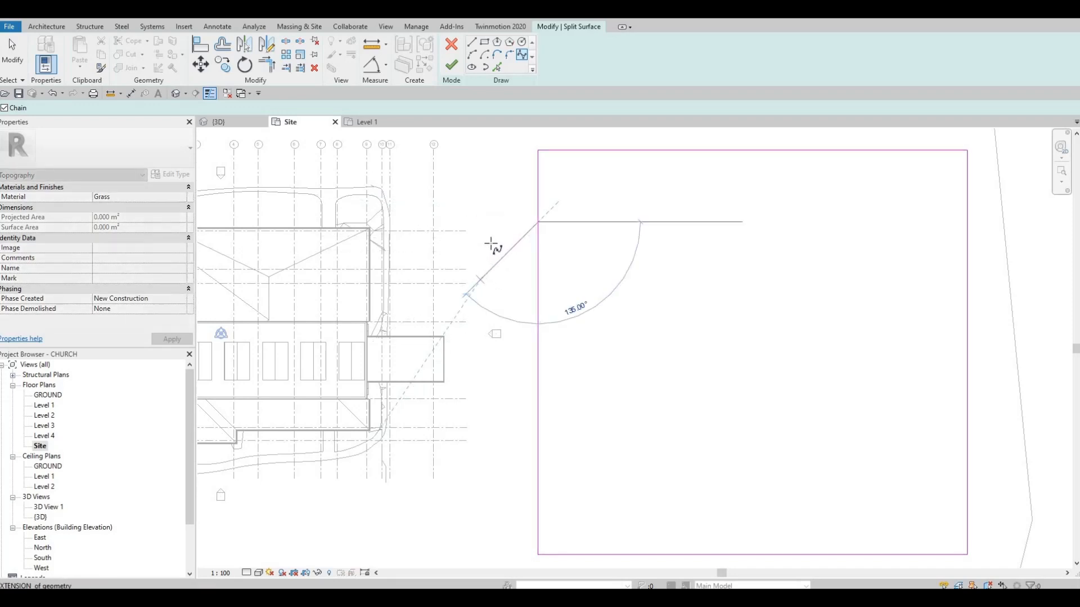
left_click(450, 311)
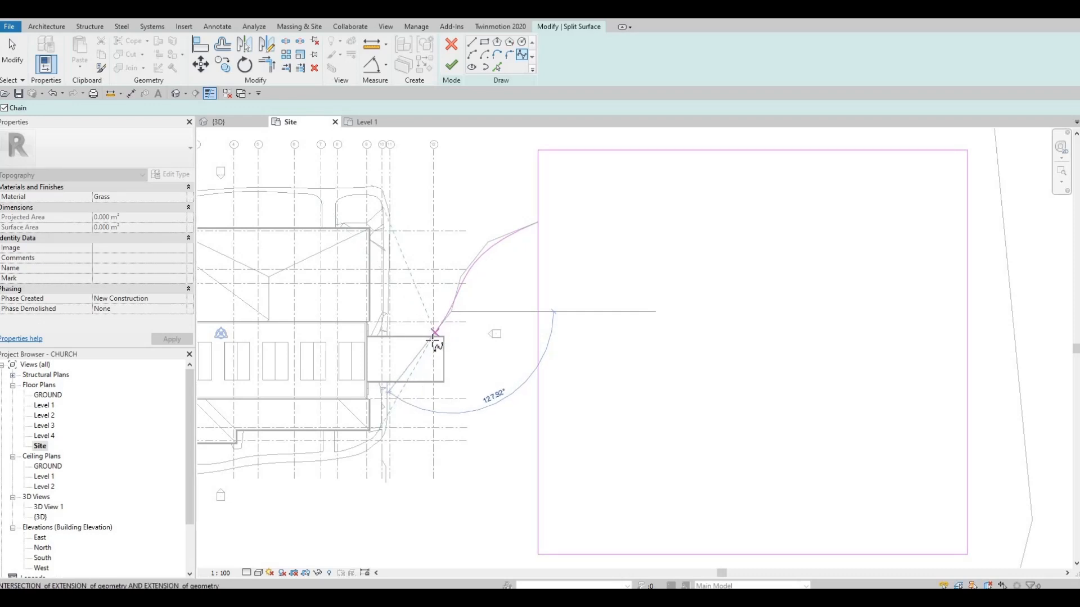
left_click(431, 369)
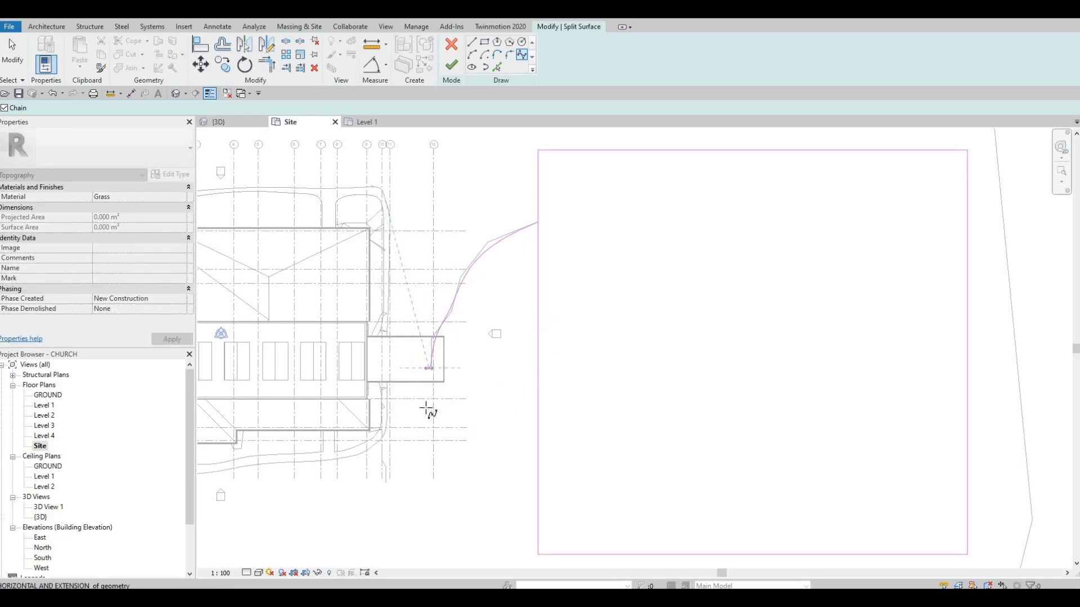
left_click(451, 447)
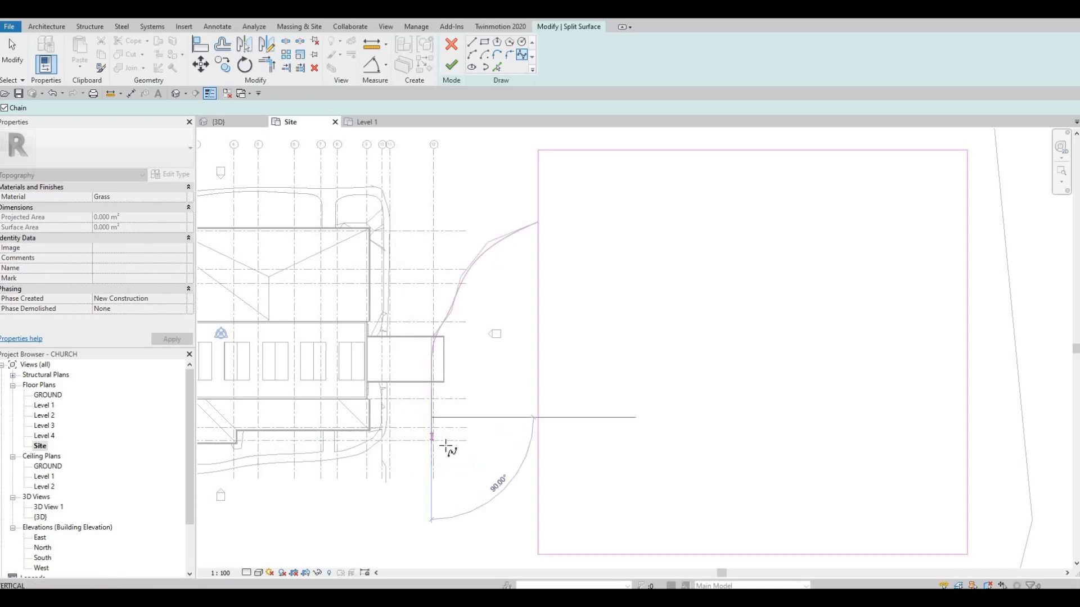
left_click(538, 477)
key("Escape")
key("Escape")
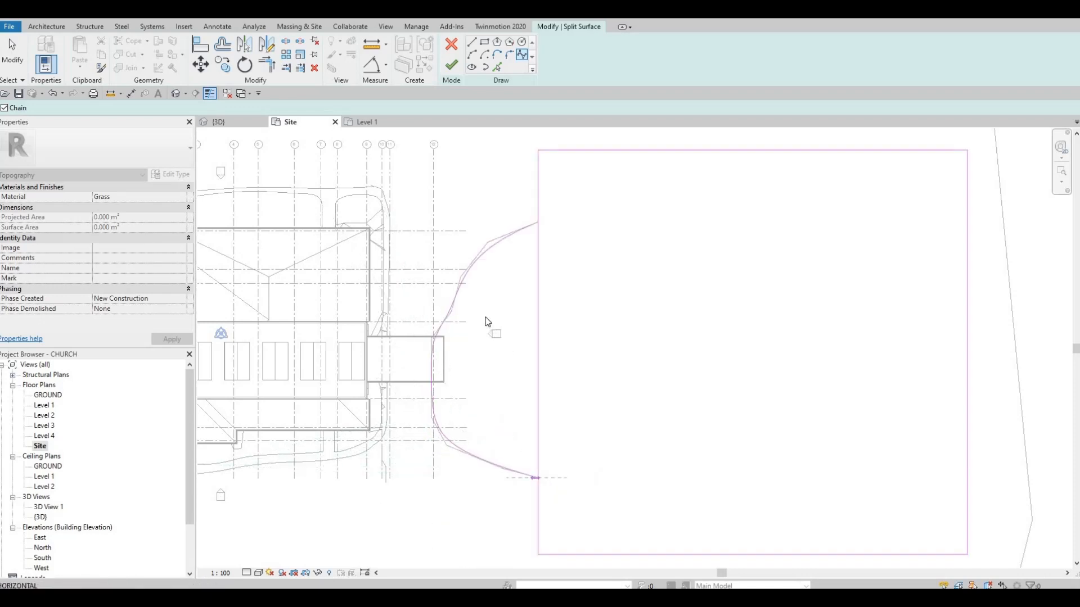
Reshape the upper half of the spline by moving its control points into a smoother arc.
left_click(450, 311)
left_click_drag(450, 309, 493, 239)
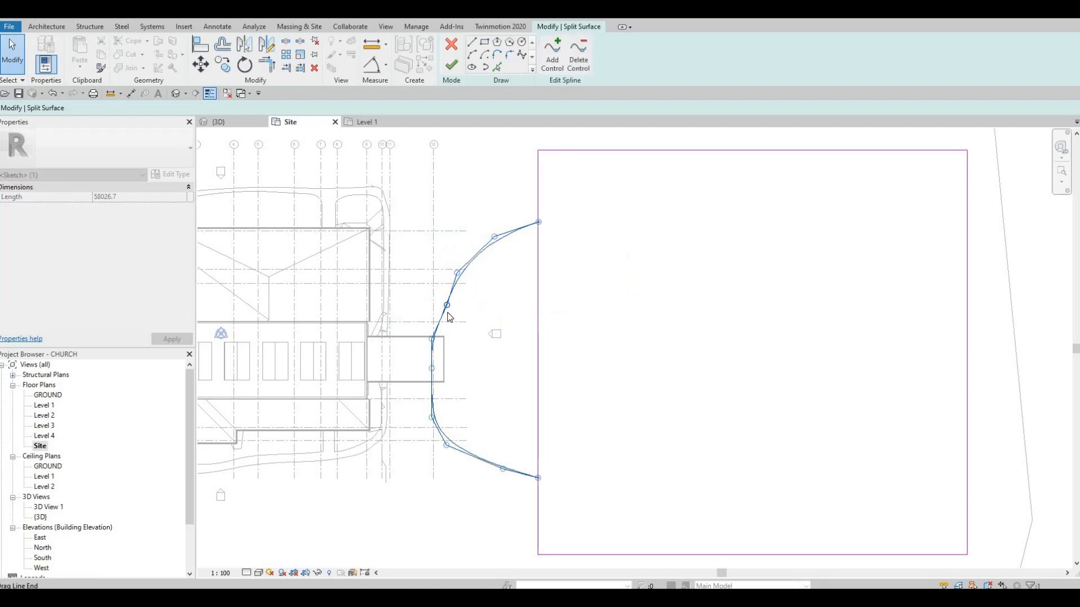
left_click(448, 313)
left_click(445, 309)
key("r")
key("o")
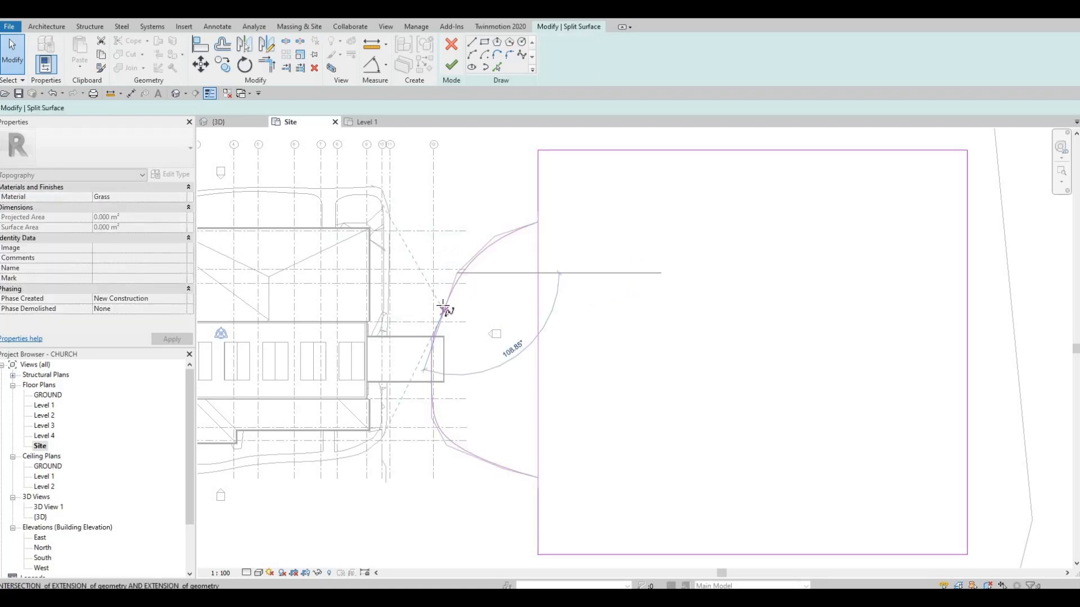
key("Escape")
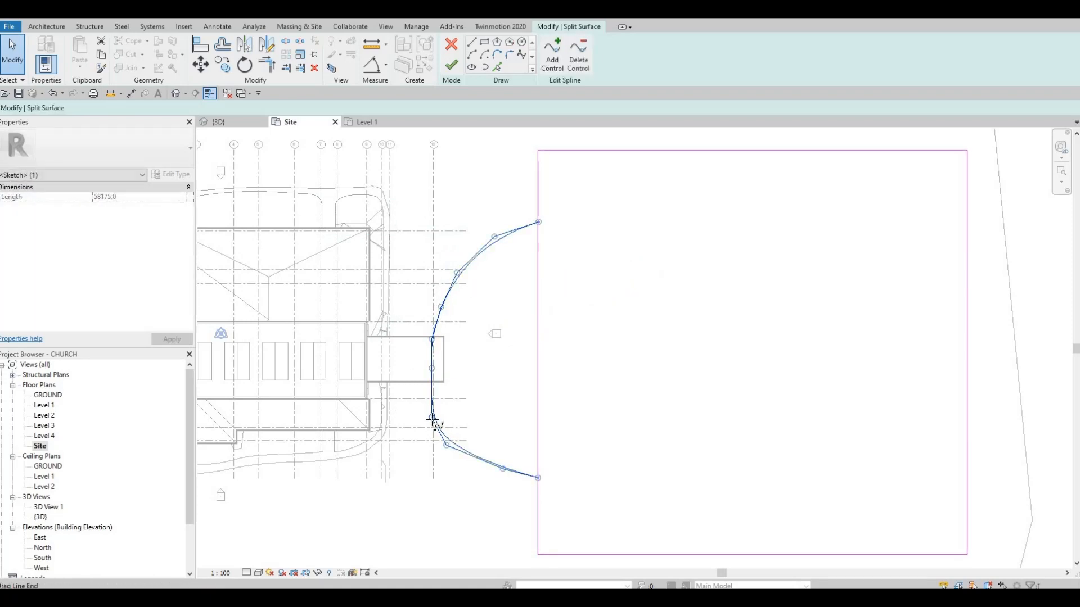
Smooth the spline's lower half and its stretch across the porch by repositioning its control points.
left_click_drag(432, 419, 509, 478)
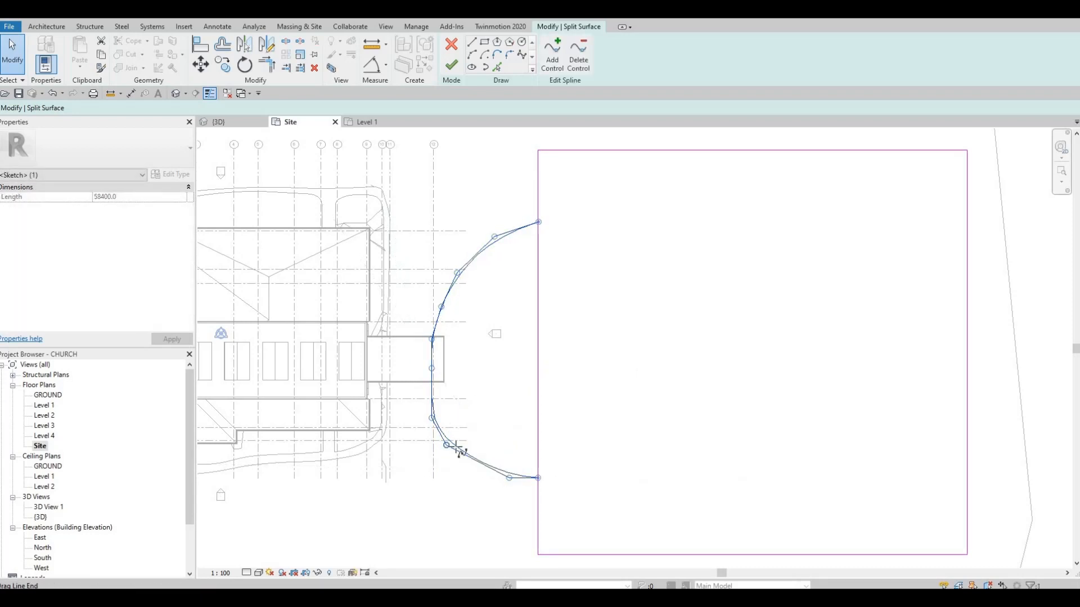
left_click_drag(446, 445, 437, 419)
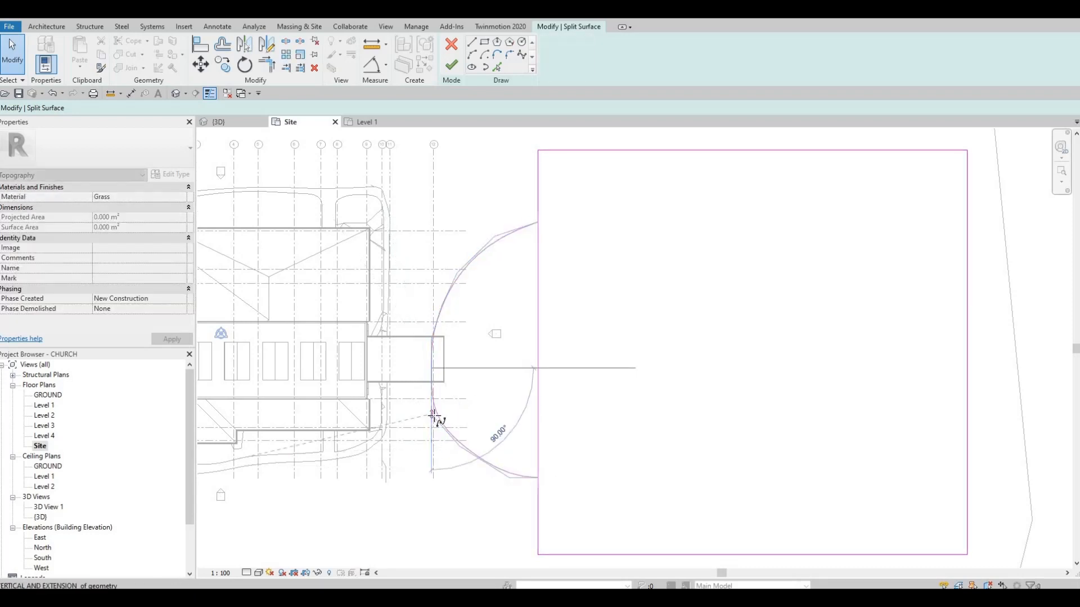
left_click_drag(431, 382, 432, 338)
scroll(445, 311, "up", 5)
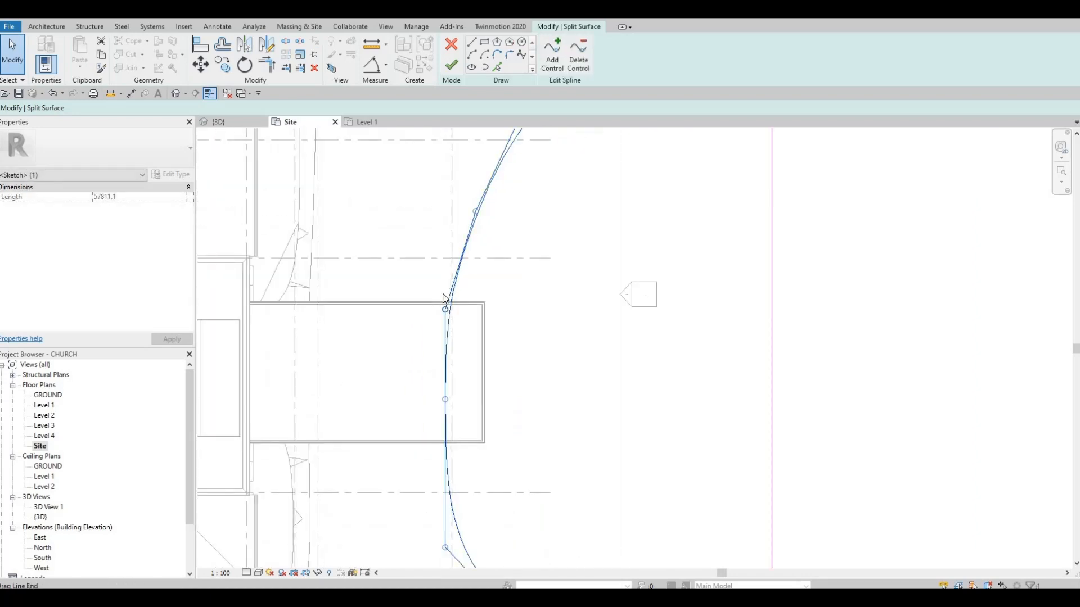
scroll(444, 302, "down", 3)
left_click_drag(444, 304, 442, 339)
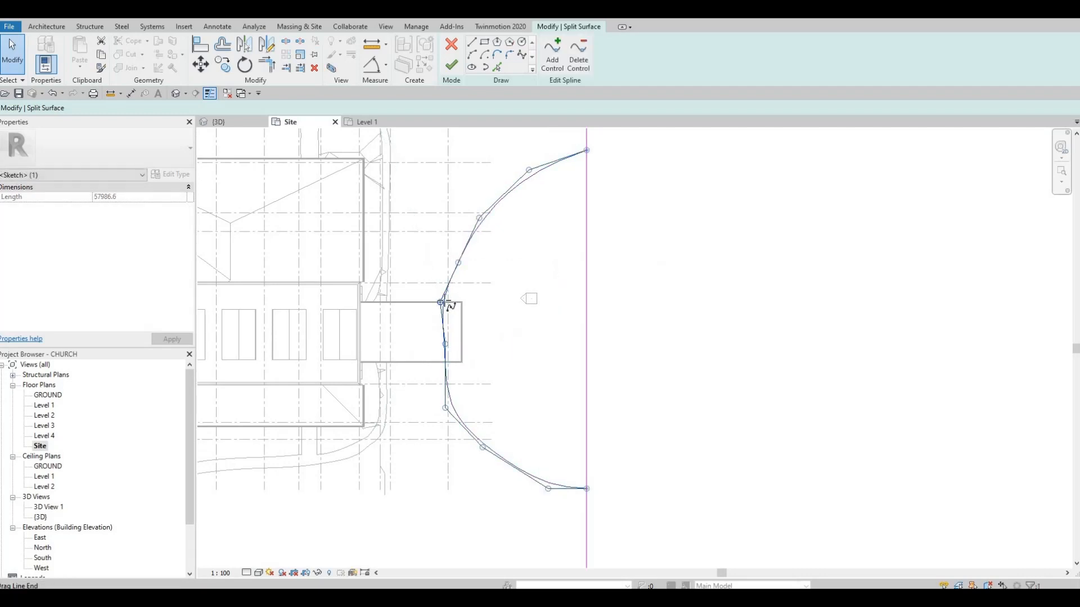
left_click_drag(441, 302, 446, 304)
scroll(498, 220, "down", 3)
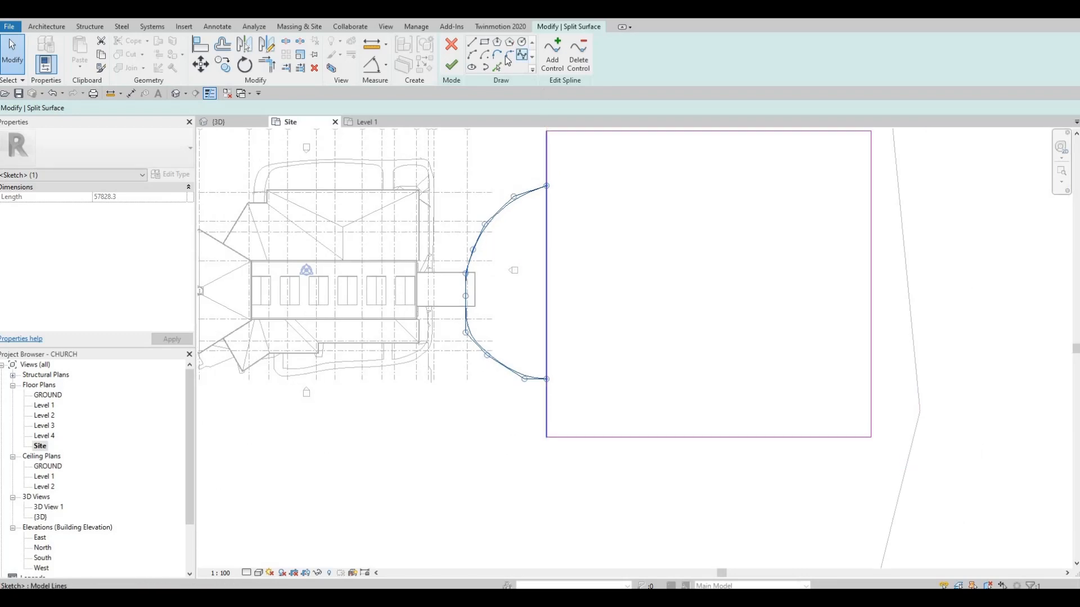
key("Escape")
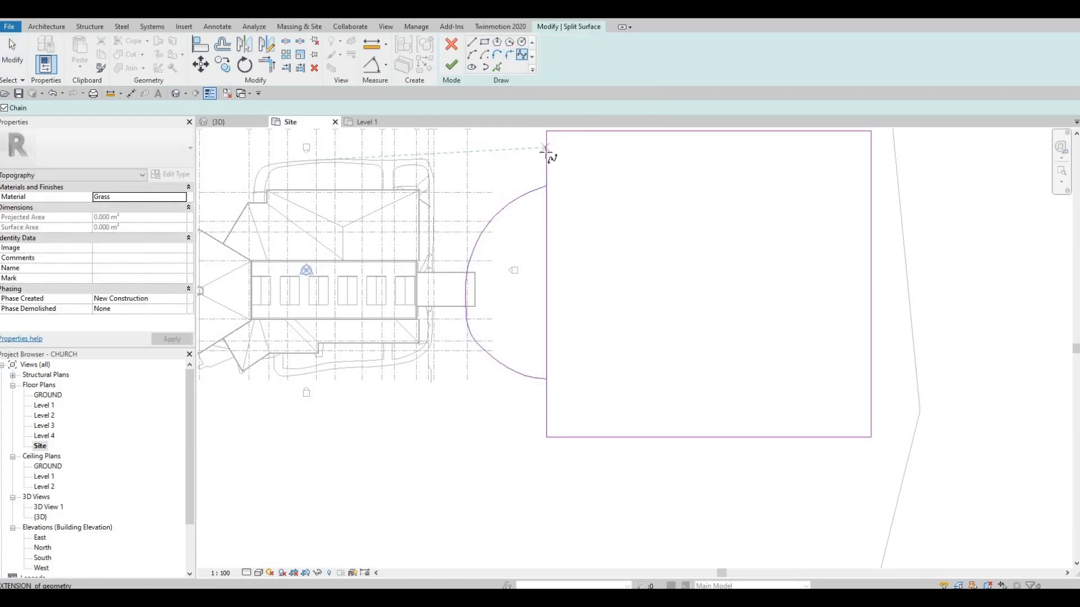
Sketch a second, outer spline around the first, starting near the rectangle's upper church-side corner and ending near the lower one.
left_click(493, 186)
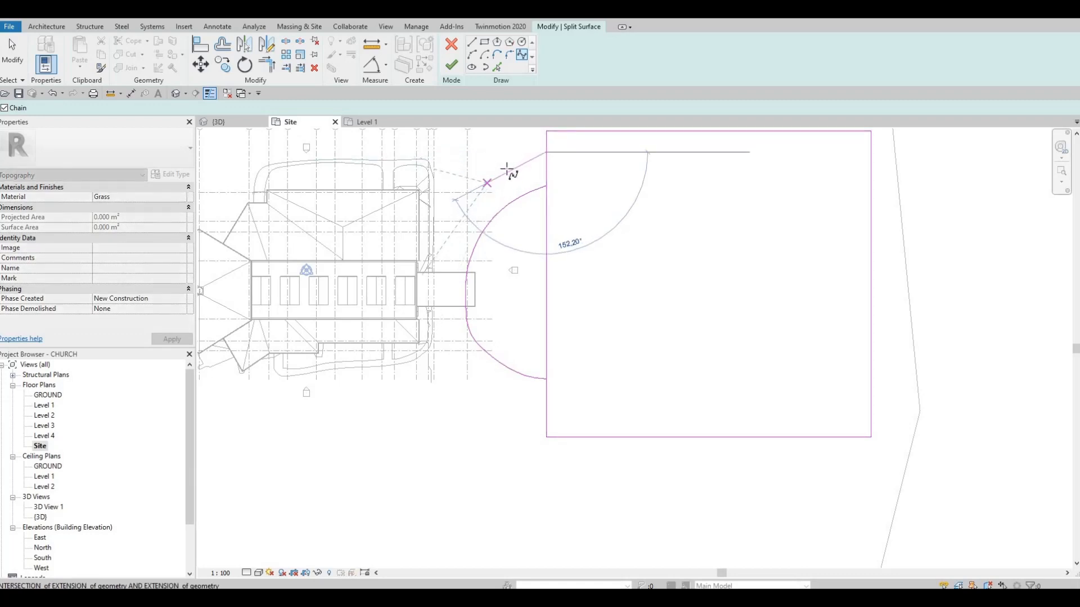
left_click(452, 237)
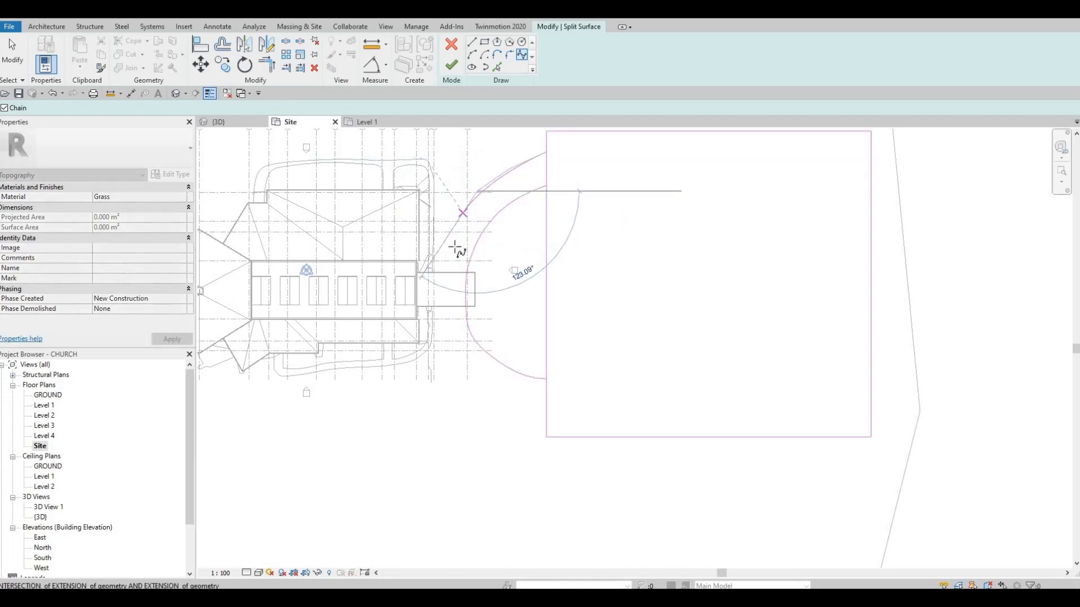
left_click(437, 302)
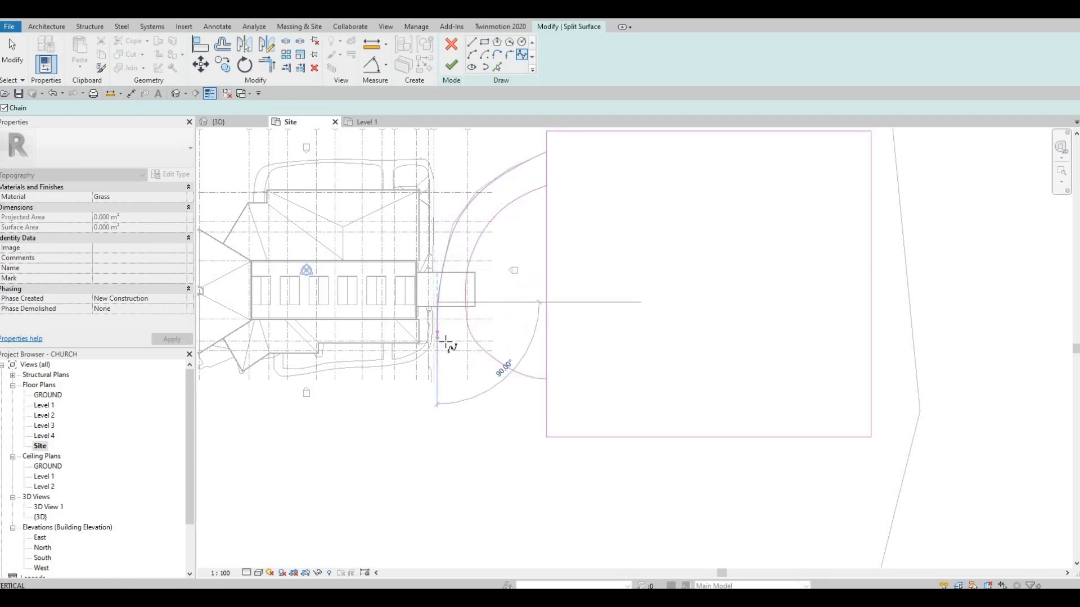
left_click(444, 342)
left_click(466, 372)
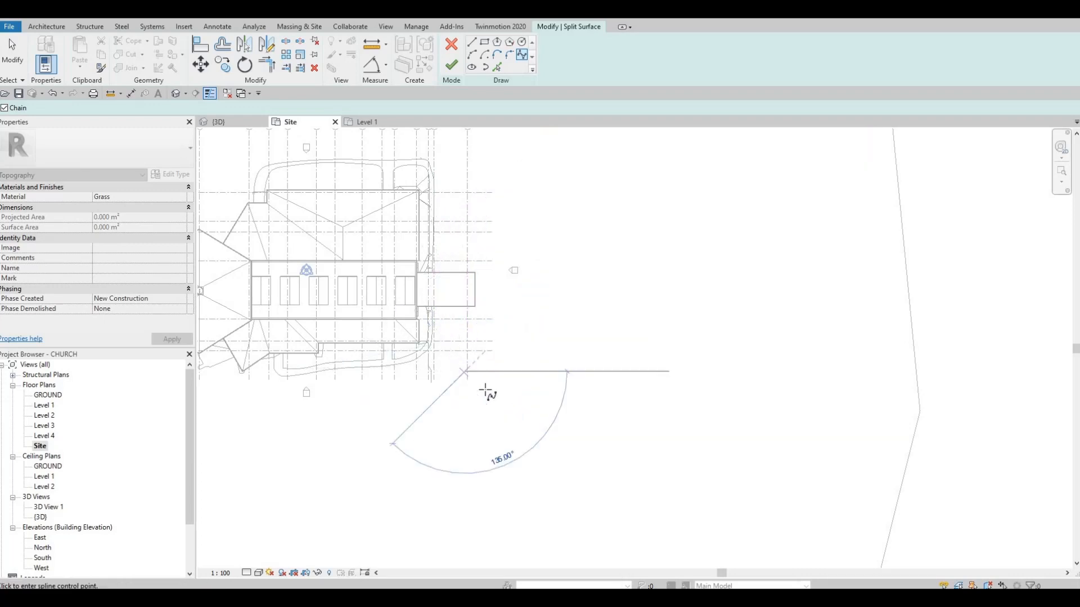
left_click(490, 396)
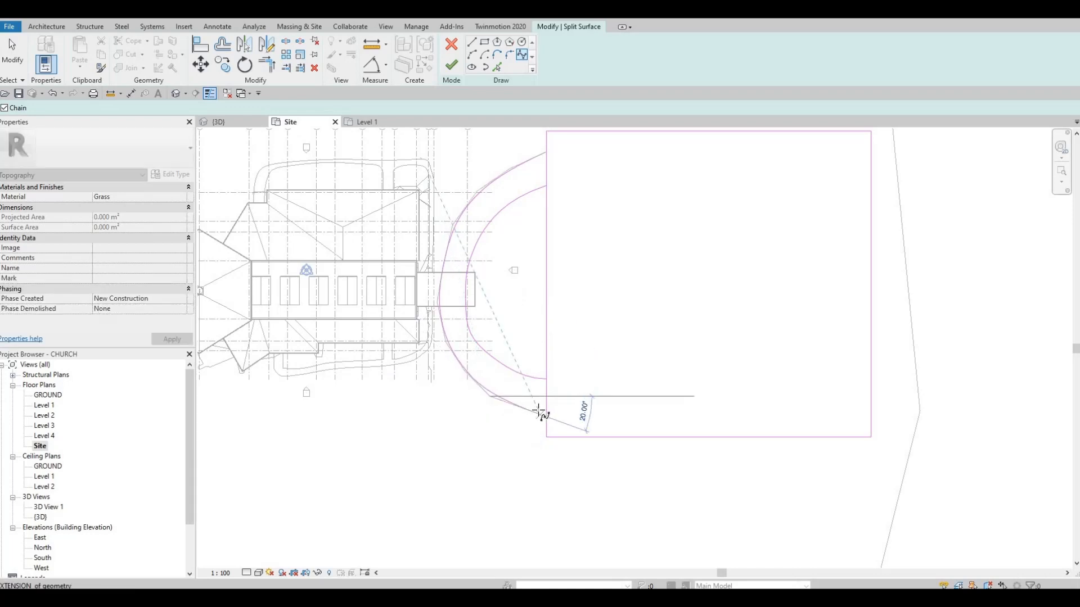
left_click(541, 414)
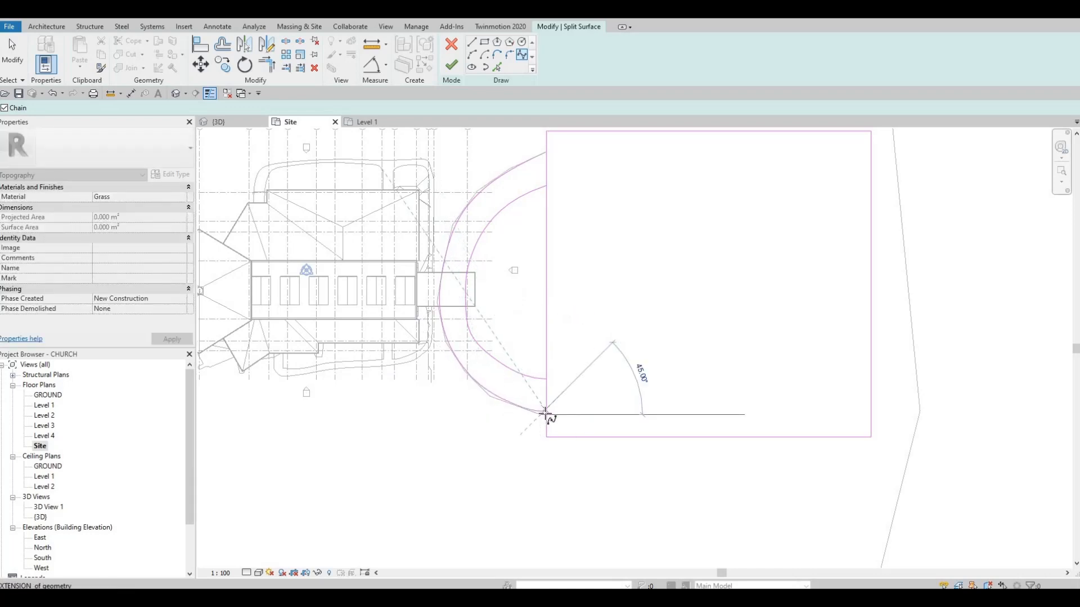
left_click(547, 415)
key("Escape")
scroll(560, 395, "up", 1)
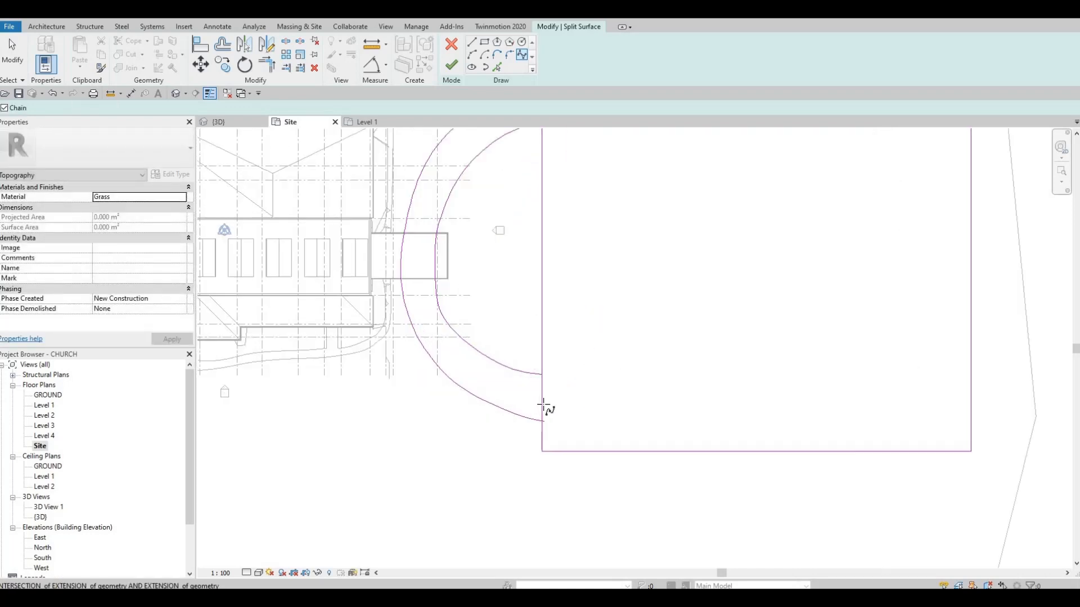
Split the rectangle's church-facing edge between the two lower curve ends and shorten the lower segment to the outer curve.
scroll(544, 406, "up", 2)
key("Escape")
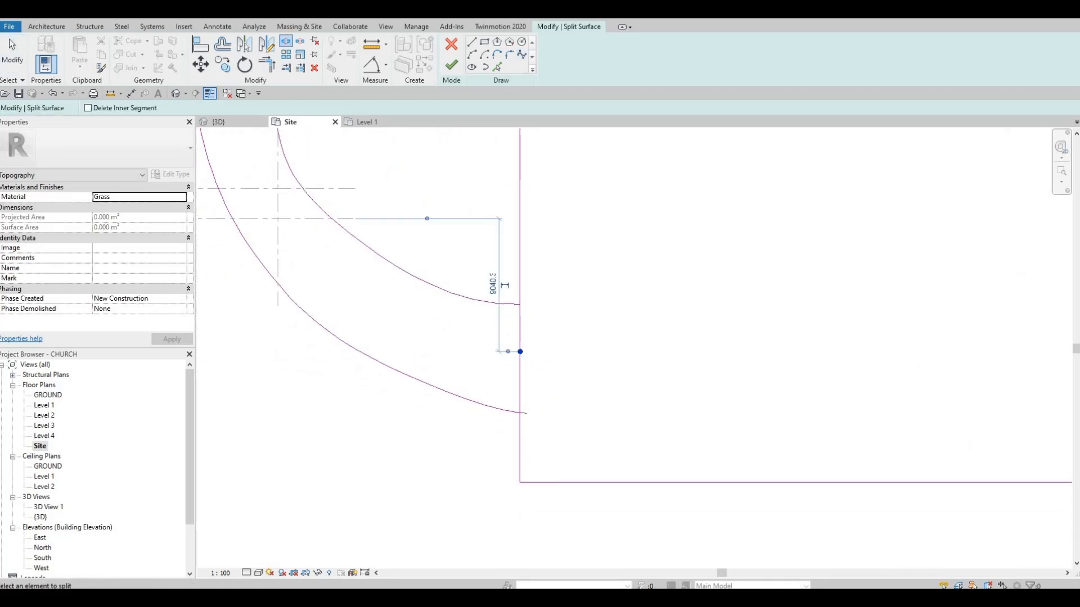
key("Escape")
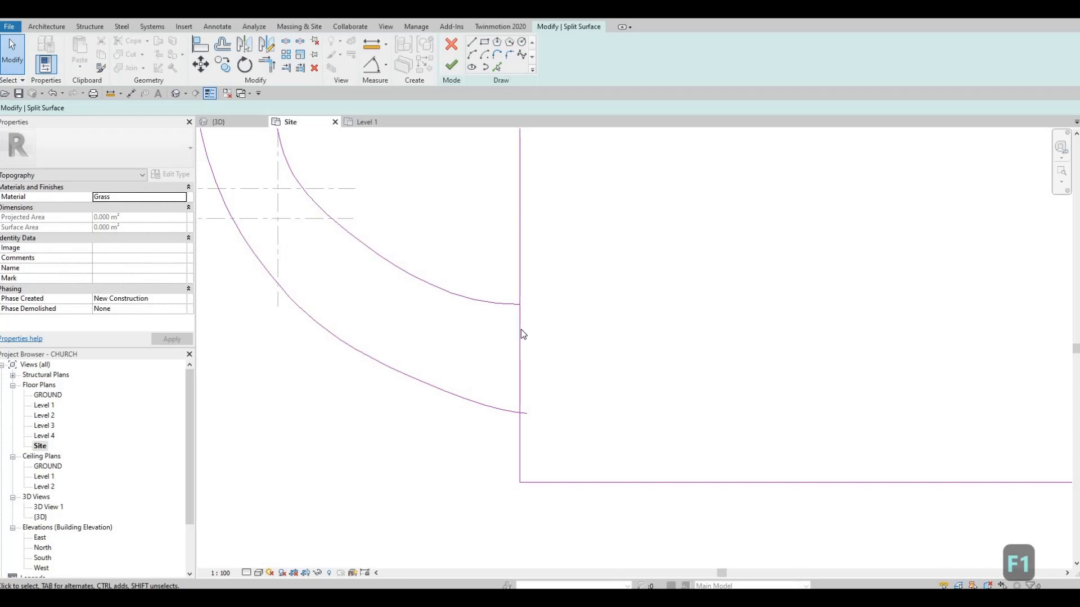
mouse_move(522, 338)
left_mouse_down()
mouse_move(525, 304)
mouse_move(519, 415)
left_mouse_up()
key("Tab")
key("Tab")
key("Tab")
key("Escape")
Shorten the upper segment to the inner curve's lower end and snap the outer curve's overrunning end to the lower segment's endpoint.
left_click(520, 349)
key("Escape")
scroll(534, 414, "up", 5)
left_click(539, 417)
key("Tab")
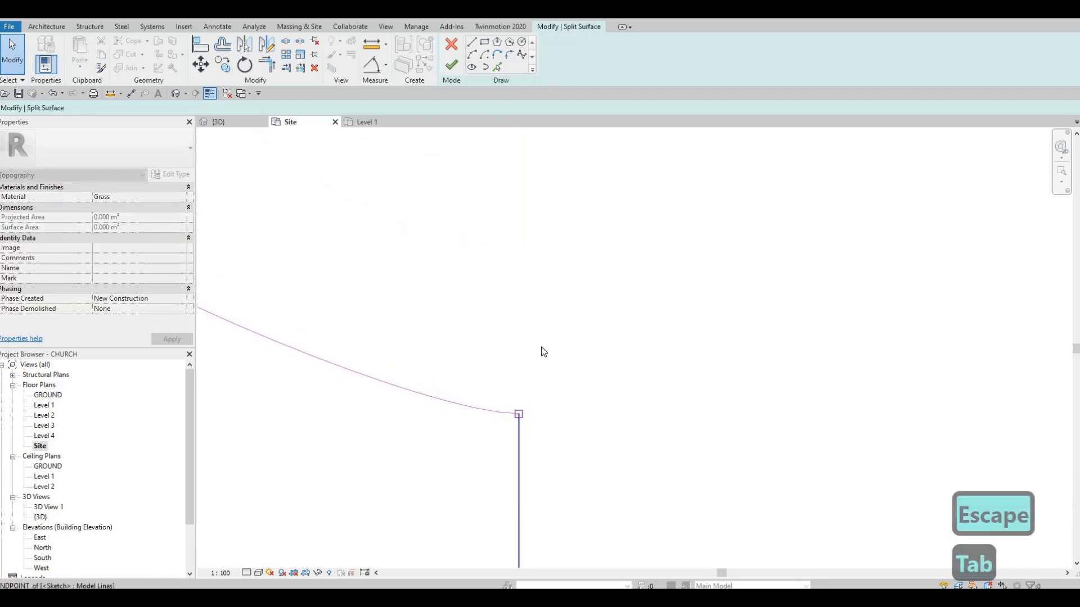
scroll(542, 371, "down", 2)
key("Escape")
scroll(569, 239, "down", 4)
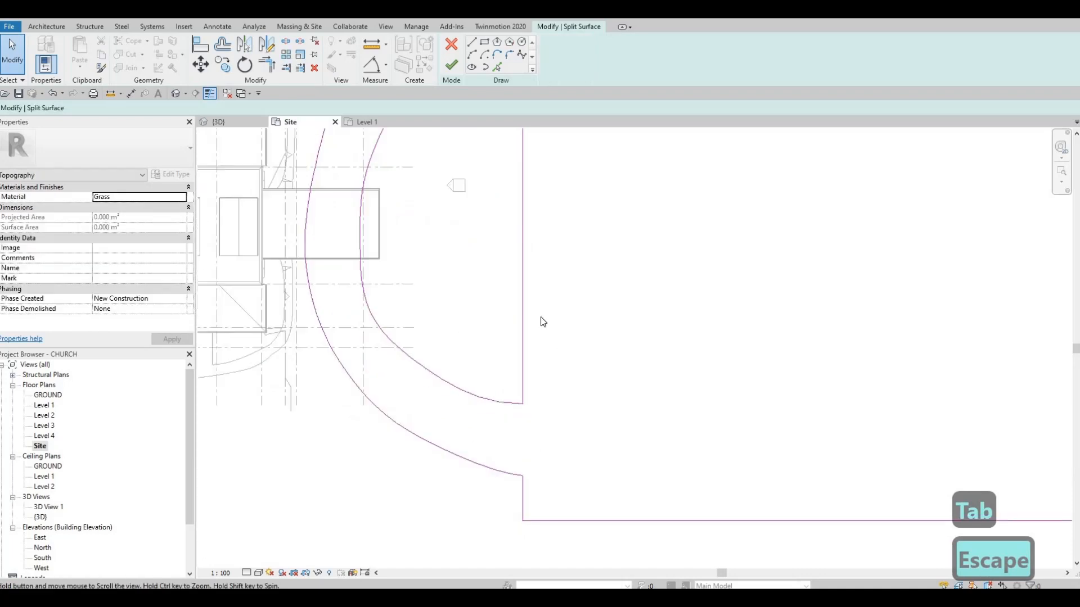
Split the church-facing edge between the two upper curve ends and shorten the top segment up to the outer curve.
scroll(526, 263, "up", 1)
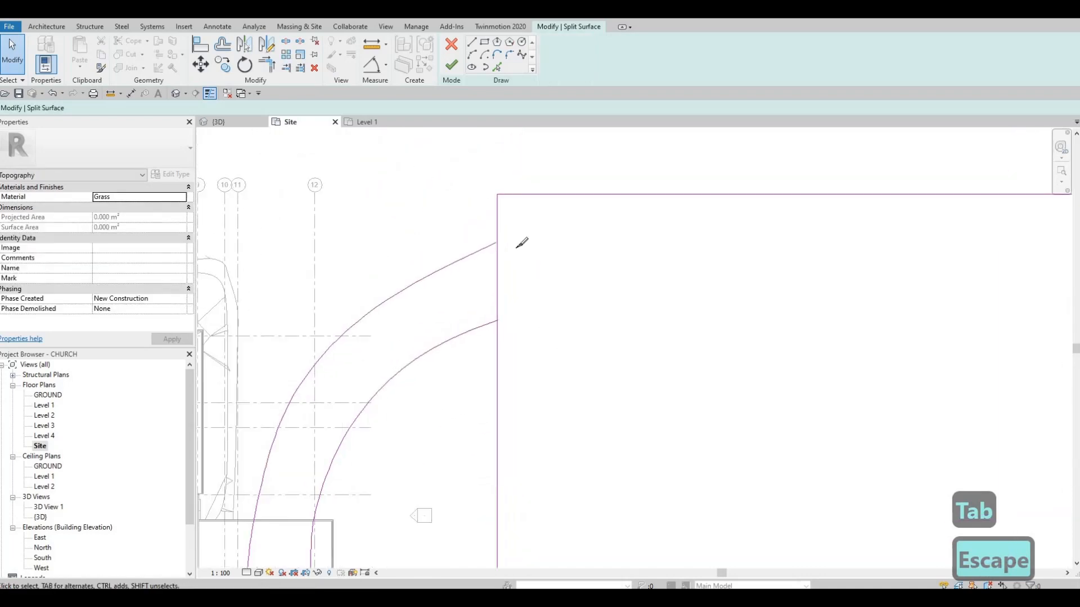
key("s")
key("l")
key("Escape")
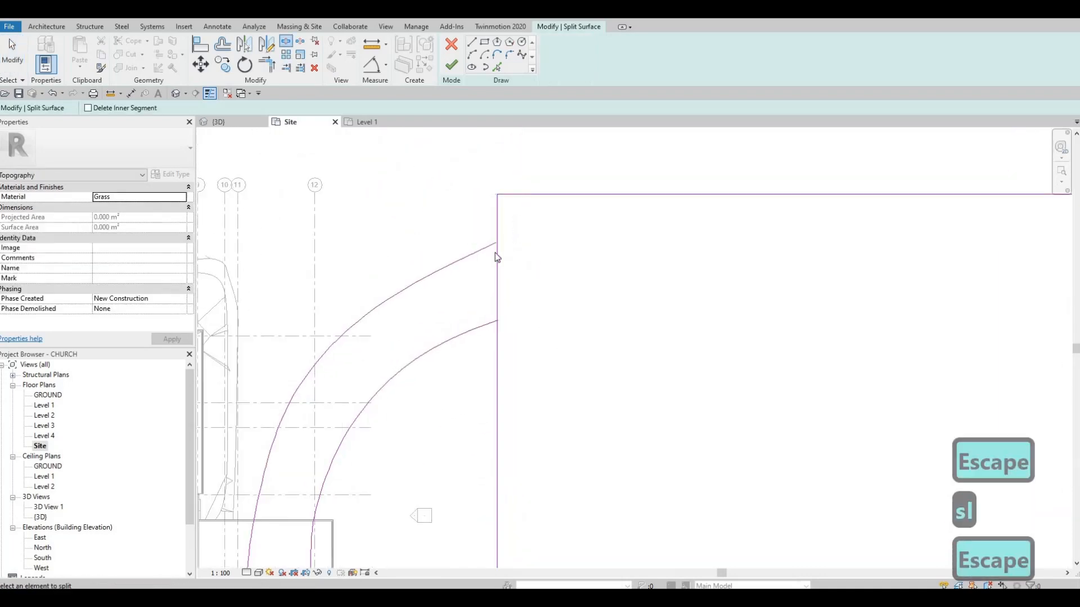
key("Escape")
key("Escape")
scroll(496, 270, "up", 1)
left_click(495, 279)
scroll(496, 294, "up", 1)
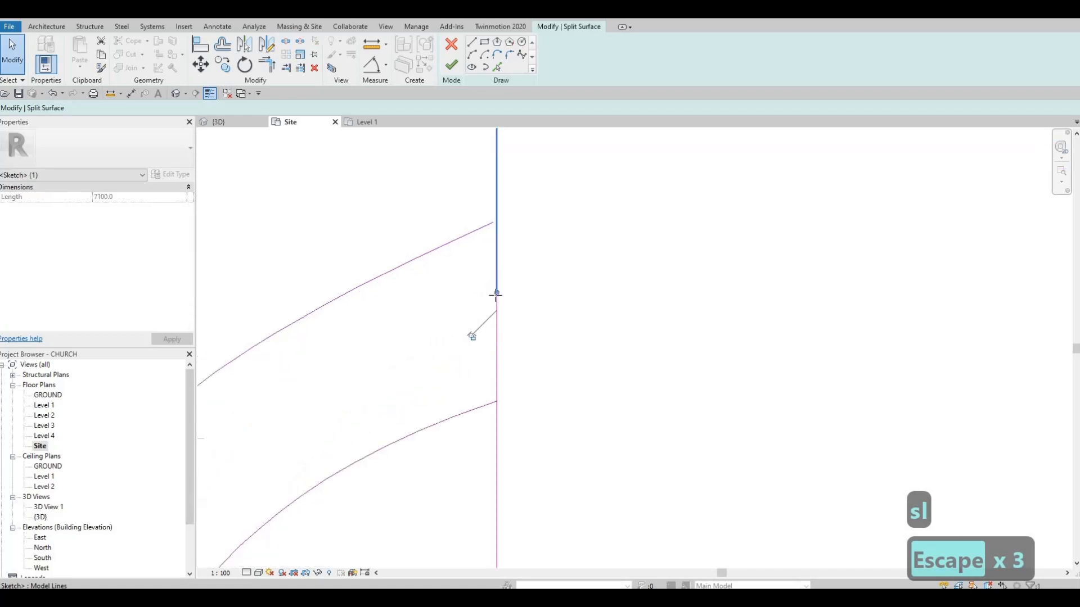
left_click_drag(497, 235, 502, 224)
key("Escape")
Extend the outer curve's upper end to the rectangle's edge and snap the top segment's endpoint onto it.
left_click(492, 222)
scroll(496, 223, "up", 1)
key("Escape")
key("Tab")
key("Tab")
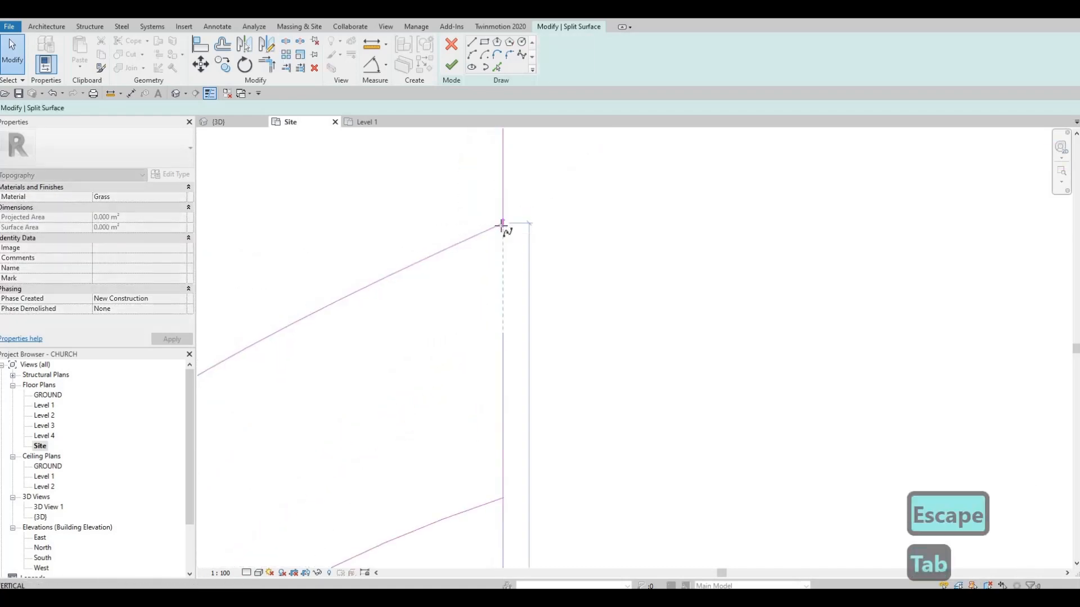
key("Tab")
key("Tab")
key("Tab")
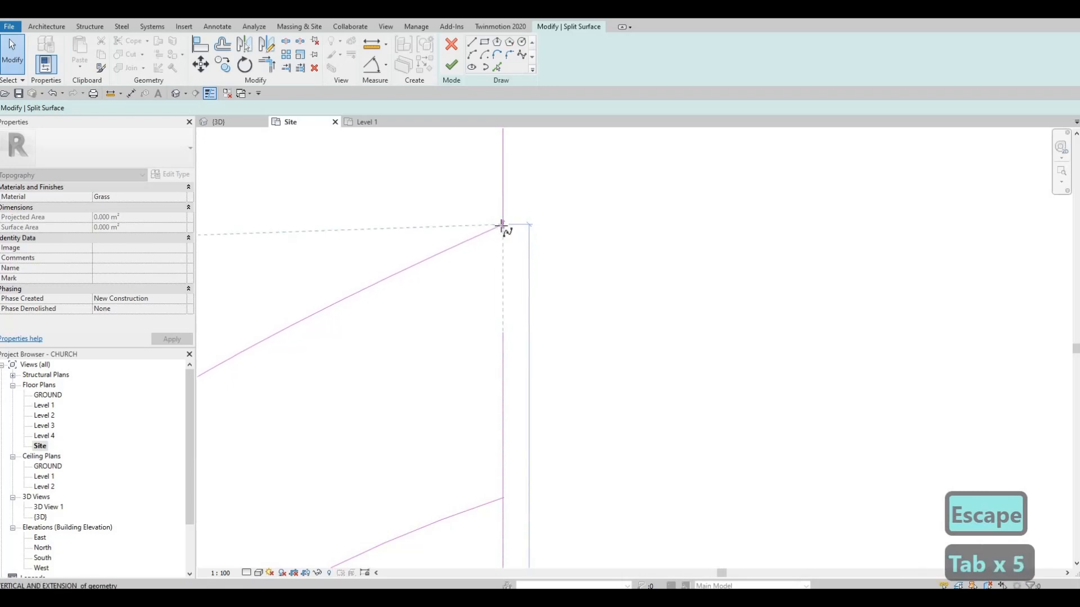
scroll(501, 232, "up", 4)
left_click_drag(504, 218, 508, 242)
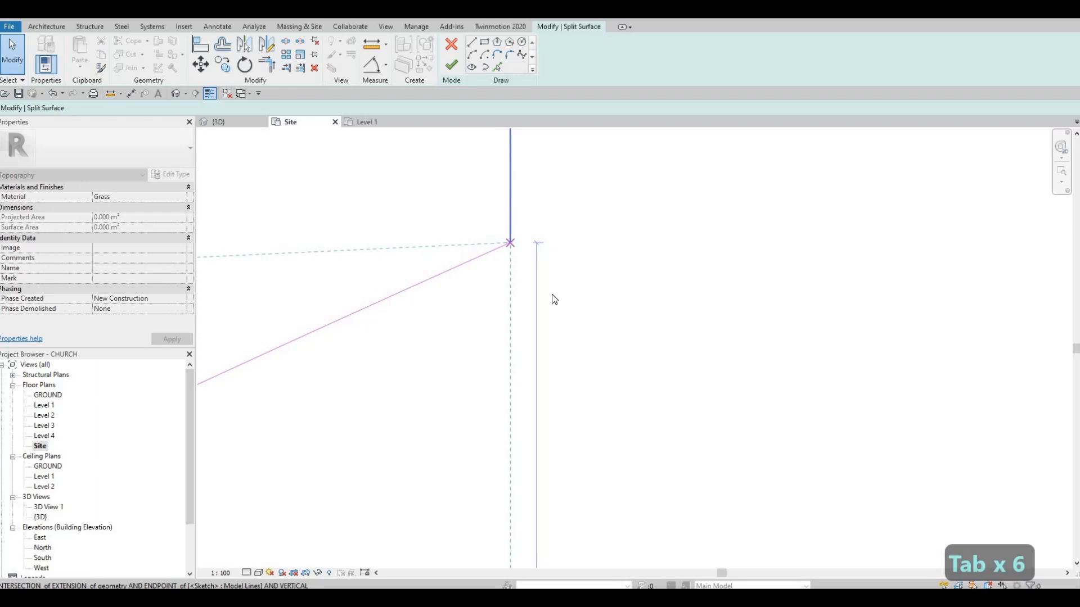
Shorten the remaining church-facing segment so its upper end snaps onto the inner curve's upper endpoint.
scroll(555, 299, "down", 3)
middle_click_drag(555, 275, 554, 212)
key("Escape")
scroll(548, 197, "down", 2)
middle_click_drag(543, 360, 542, 199)
scroll(542, 270, "down", 2)
middle_click_drag(540, 270, 540, 159)
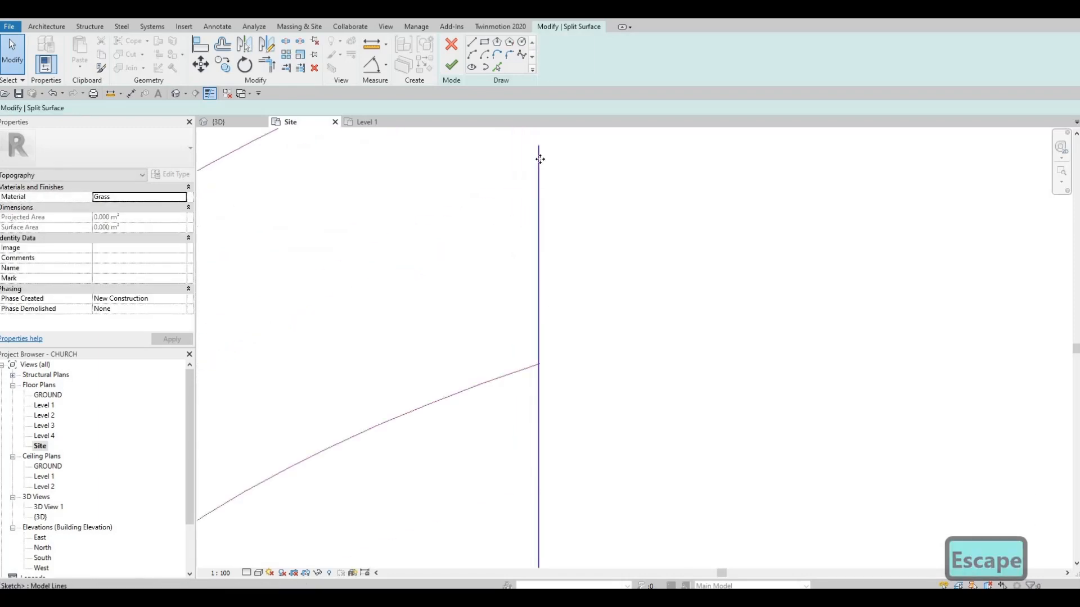
left_click(540, 160)
mouse_move(538, 146)
left_mouse_down()
mouse_move(537, 378)
mouse_move(538, 366)
mouse_move(526, 374)
mouse_move(556, 350)
left_mouse_up()
scroll(518, 352, "up", 4)
key("Escape")
left_click(558, 345)
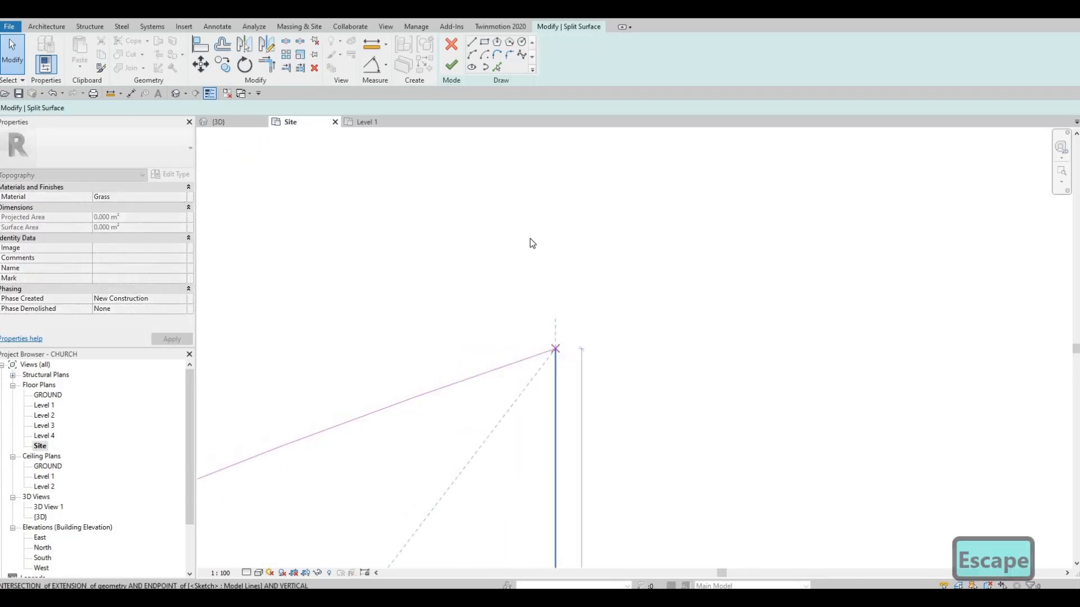
scroll(511, 276, "down", 5)
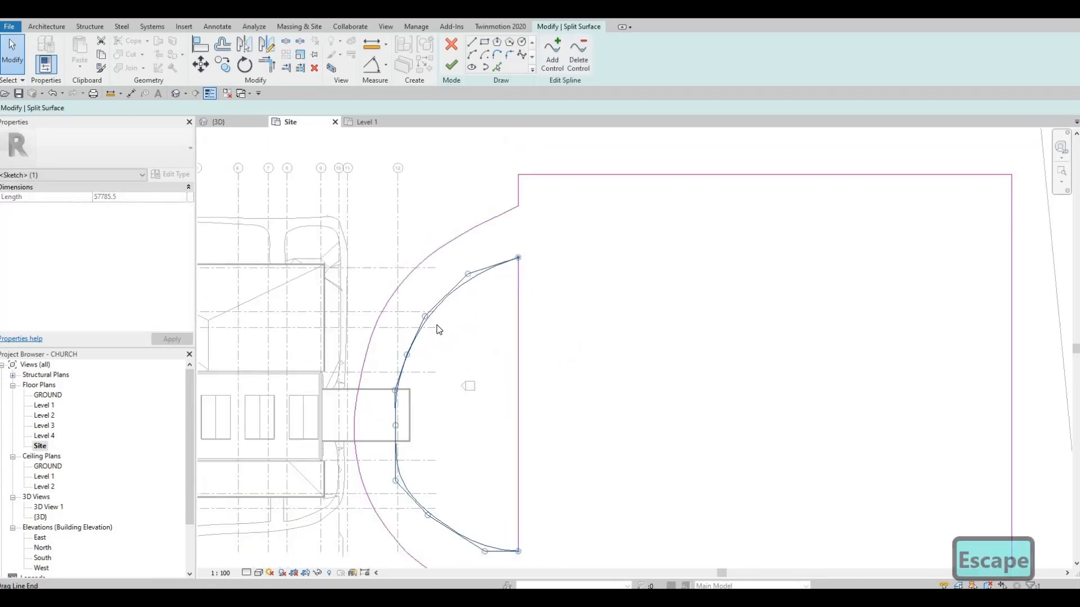
key("Escape")
Move the outer curve's two control points beside the entrance porch slightly towards the church.
scroll(408, 311, "up", 5)
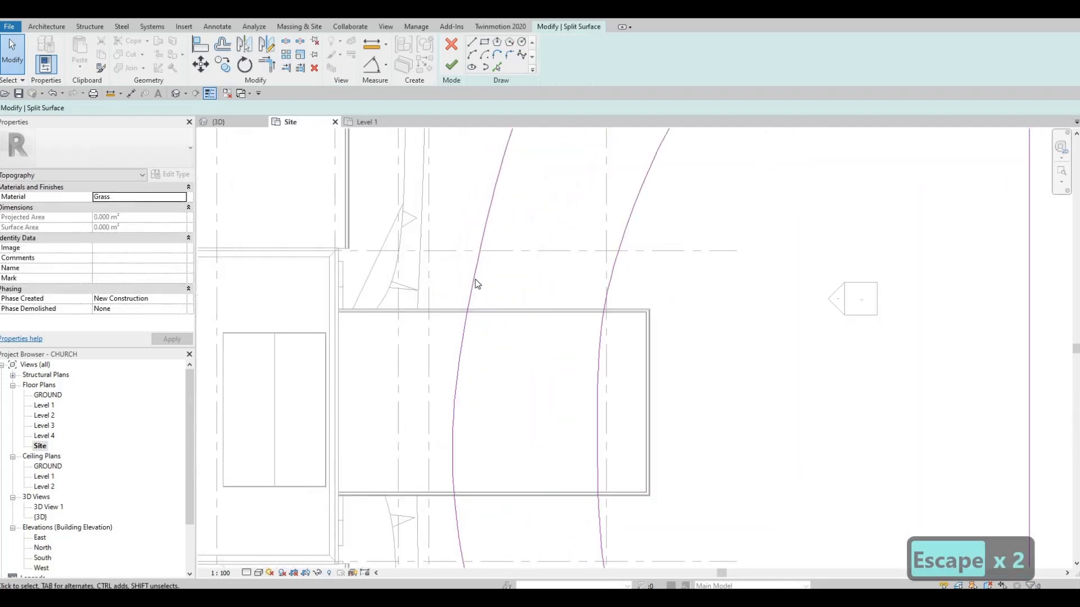
left_click(475, 283)
left_click_drag(459, 276, 444, 278)
left_click(445, 393)
middle_click_drag(467, 350, 468, 353)
scroll(469, 353, "down", 2)
left_click_drag(461, 400, 458, 402)
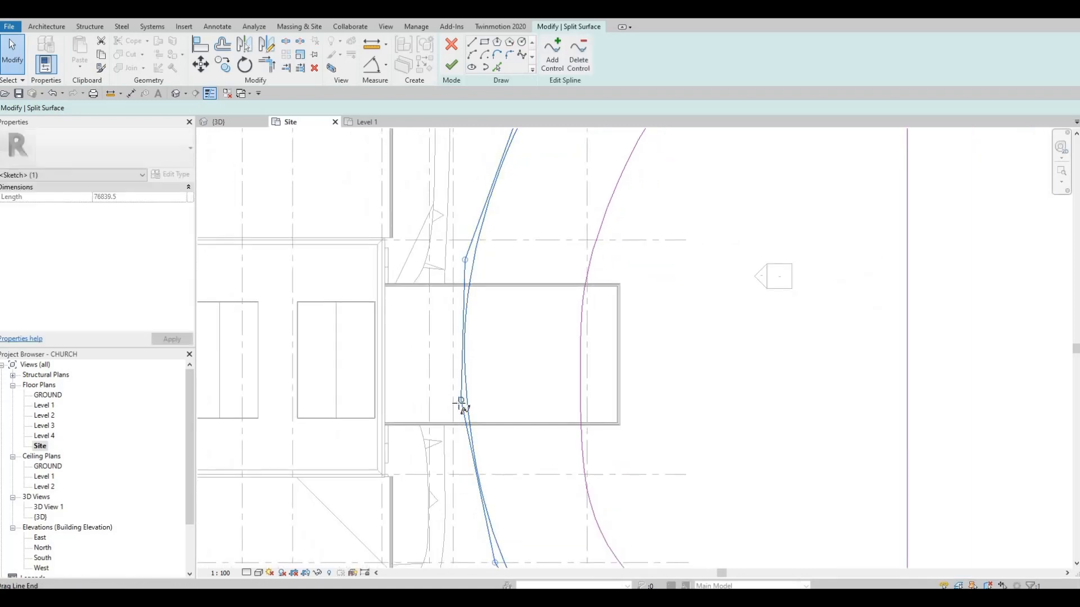
Check the outer curve against the porch columns in the Level 1 floor plan and in the GROUND floor plan.
double_click(45, 405)
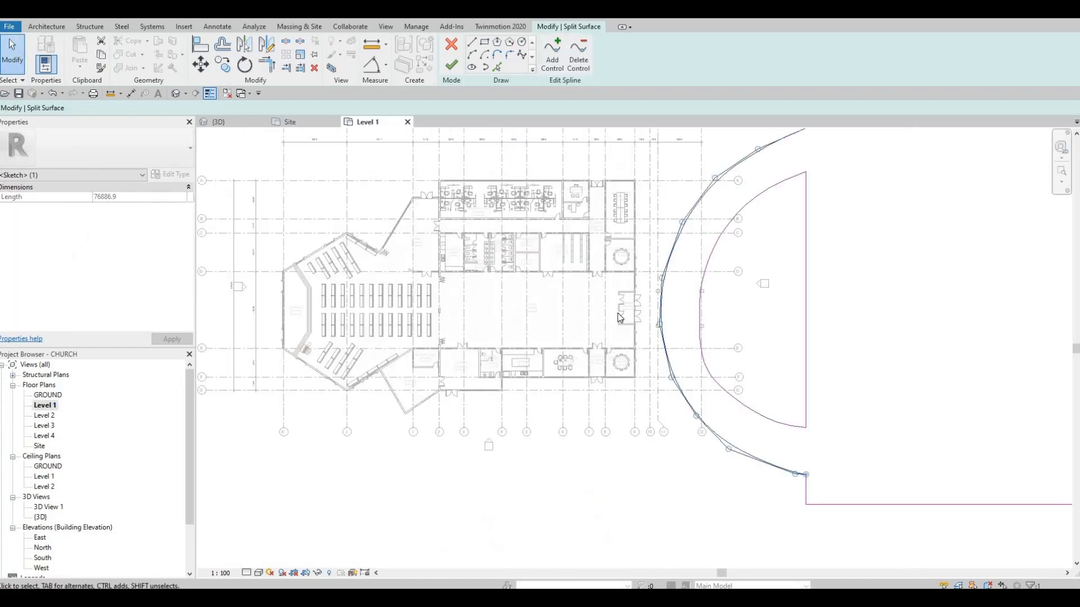
scroll(619, 317, "up", 5)
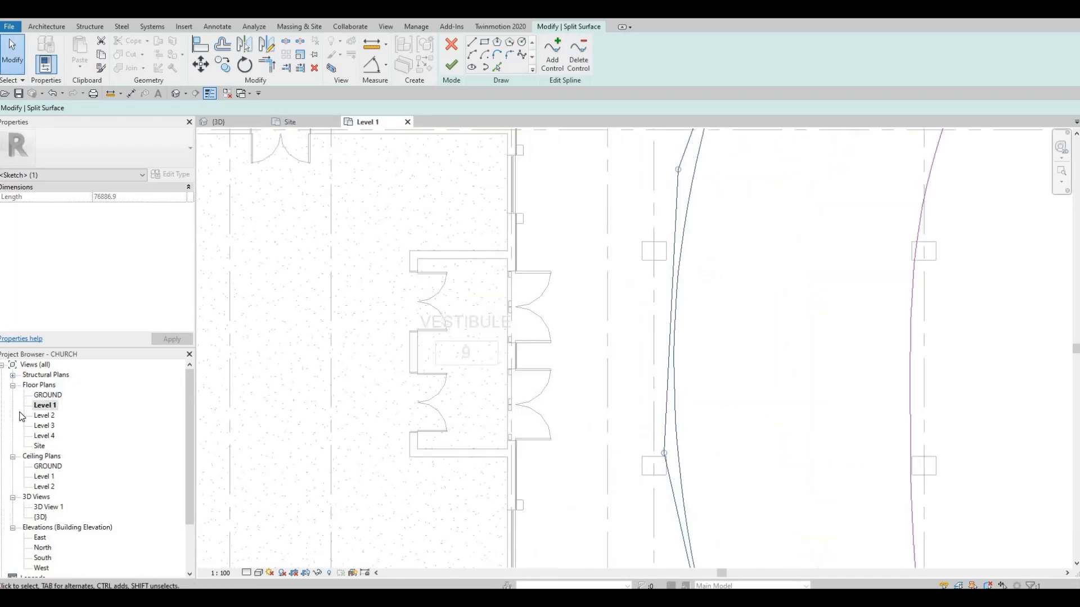
double_click(48, 395)
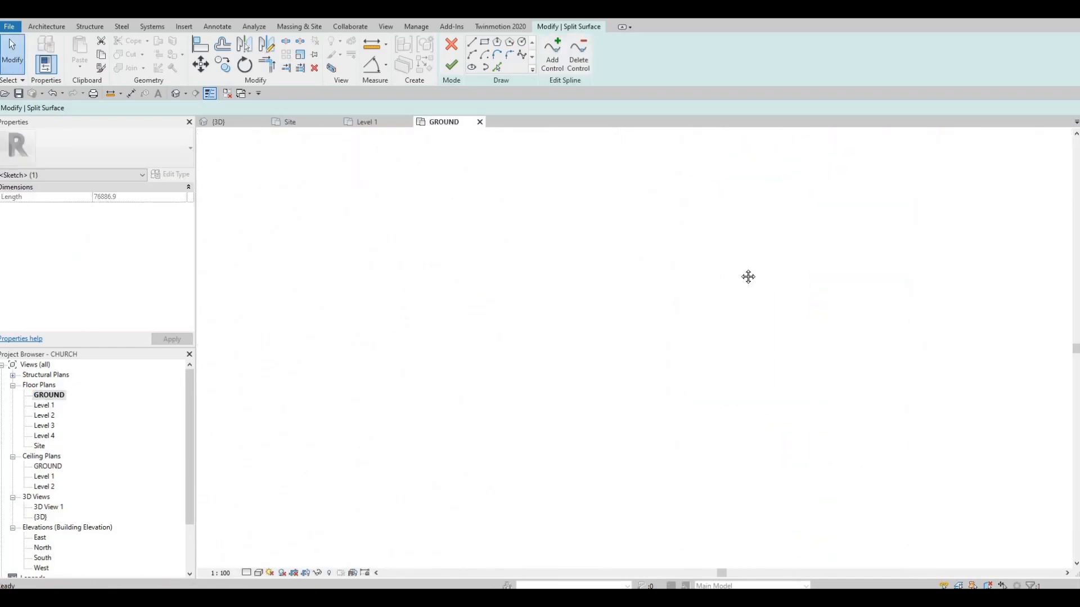
scroll(618, 277, "down", 2)
scroll(616, 273, "down", 5)
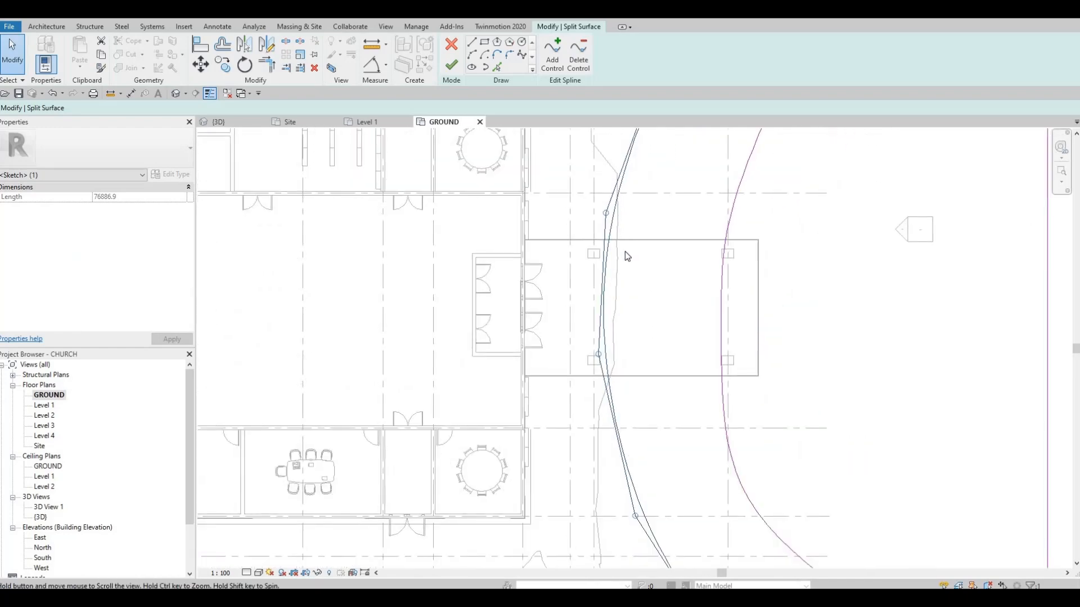
scroll(604, 269, "up", 5)
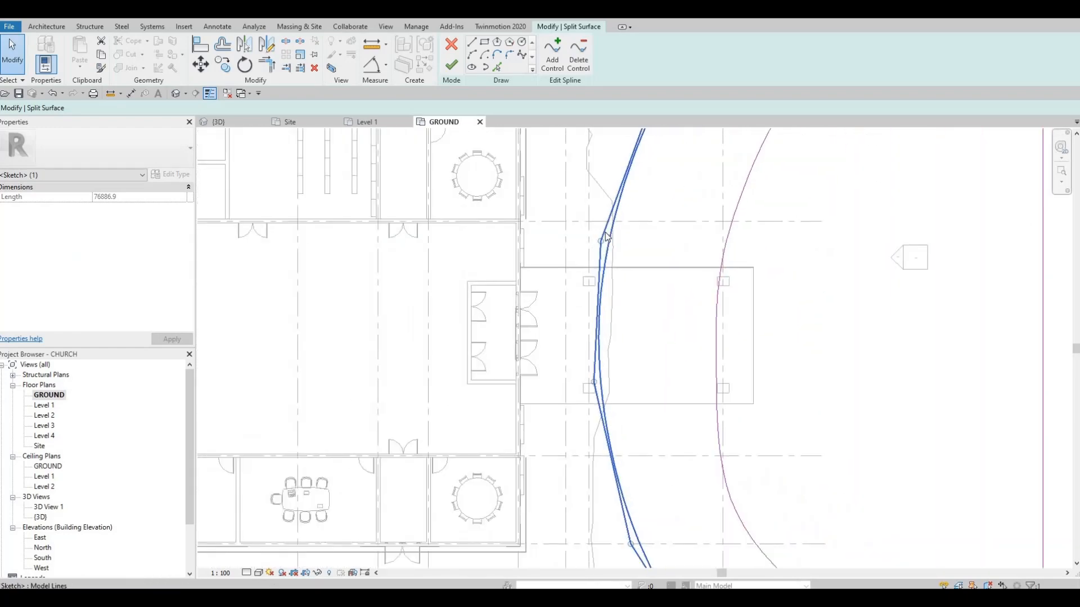
Fine-tune the outer curve's control point just above the porch so the curve runs alongside the porch columns nearest the church.
left_click_drag(597, 227, 608, 233)
middle_click_drag(595, 331, 588, 205)
scroll(588, 213, "down", 1)
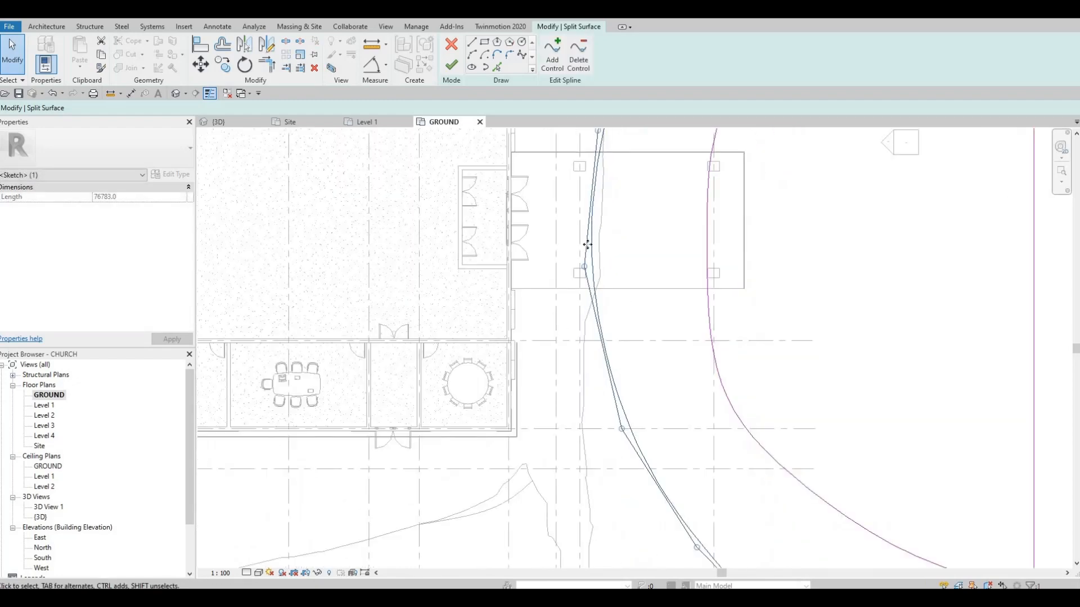
scroll(587, 247, "down", 4)
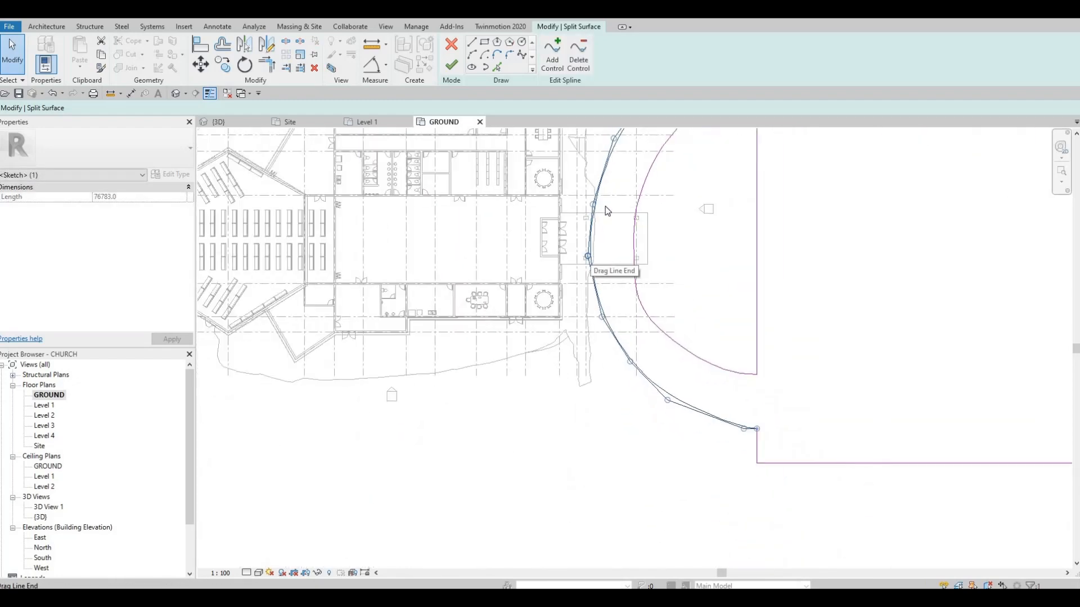
scroll(605, 207, "up", 5)
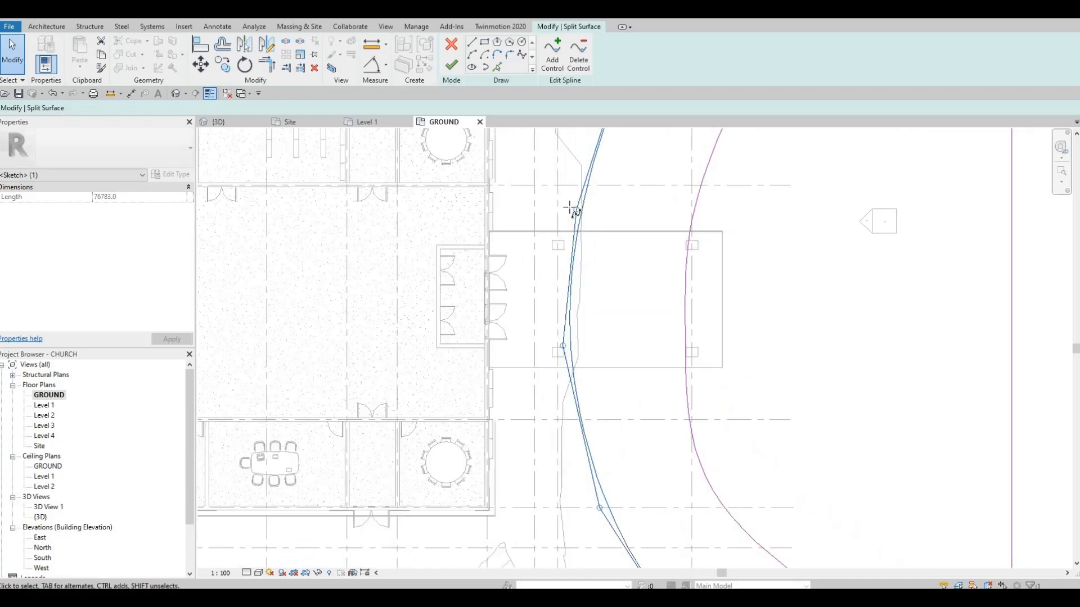
left_click_drag(570, 207, 567, 207)
scroll(630, 248, "down", 6)
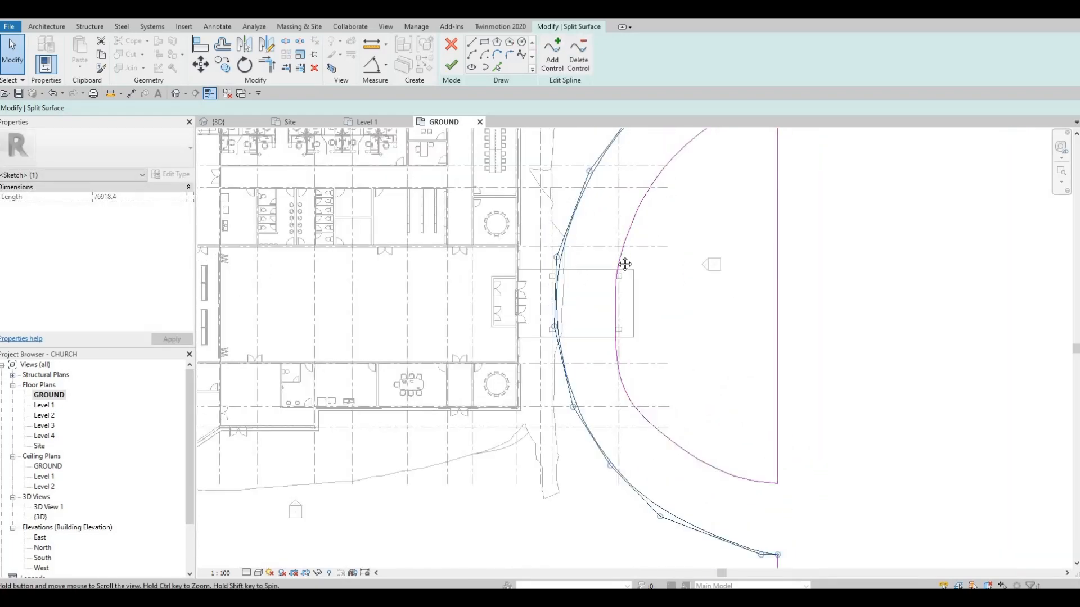
key("Escape")
scroll(600, 224, "up", 4)
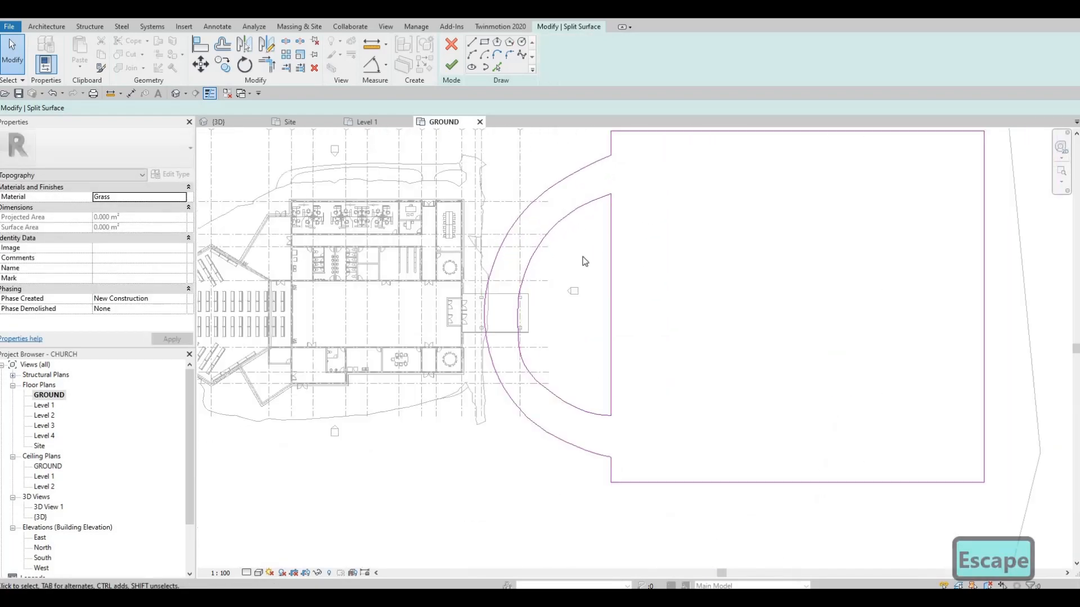
Move the rectangle's top edge outward to about 23000 mm above the church's topmost grid line.
scroll(585, 261, "down", 3)
mouse_move(634, 310)
middle_mouse_down()
mouse_move(613, 264)
mouse_move(611, 218)
middle_mouse_up()
scroll(609, 277, "down", 2)
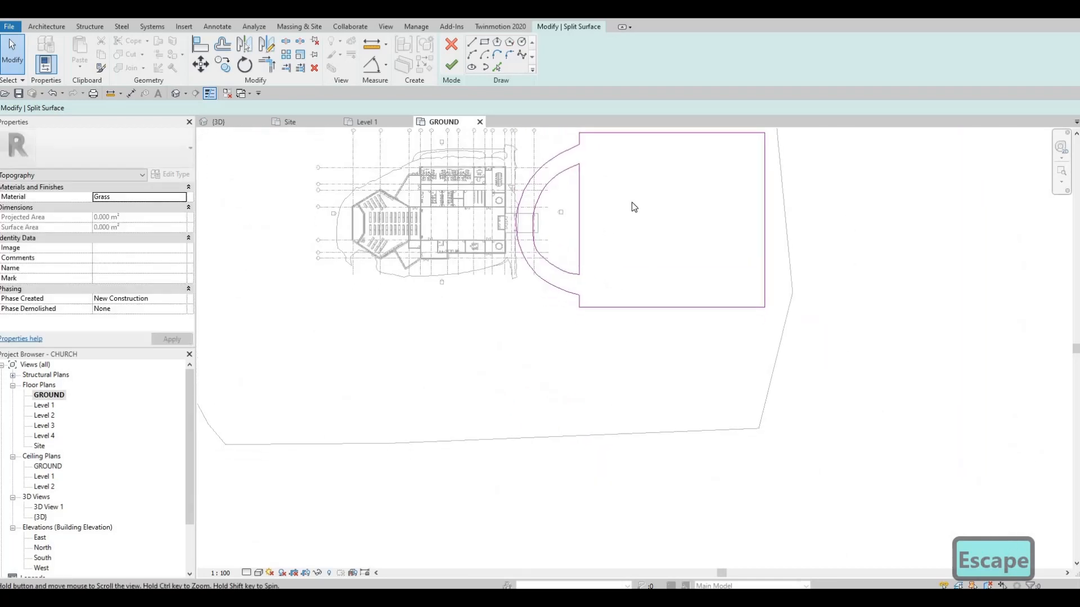
scroll(627, 270, "down", 2)
middle_click_drag(645, 259, 645, 300)
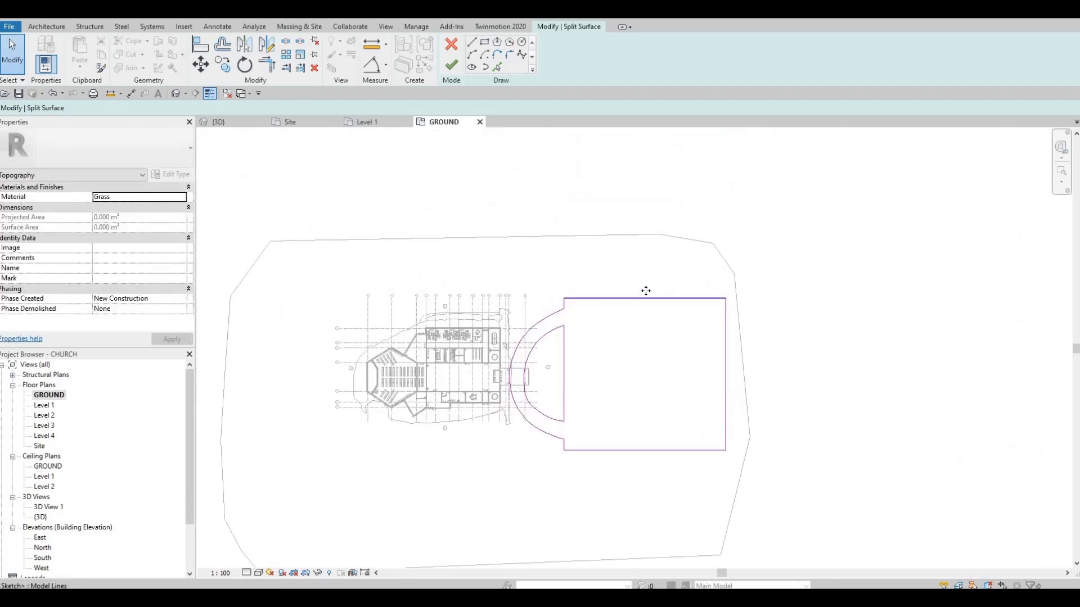
mouse_move(645, 290)
left_mouse_down()
mouse_move(648, 276)
mouse_move(635, 281)
left_mouse_up()
middle_click_drag(619, 354, 628, 275)
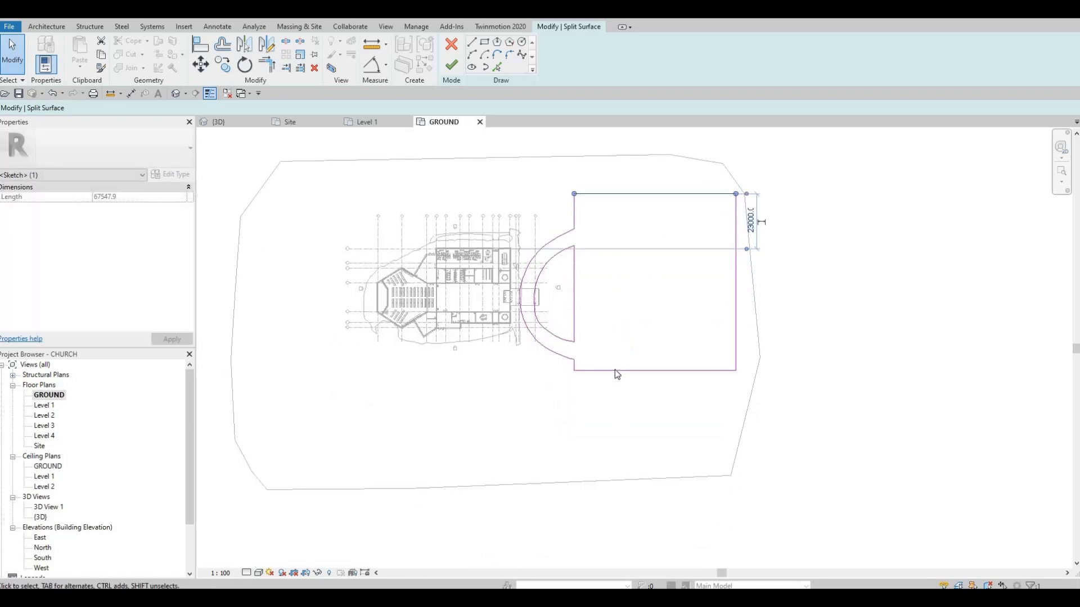
Move the rectangle's bottom edge outward to about 36000 mm below the middle of the inner curve.
left_click(615, 370)
left_click_drag(615, 371, 615, 388)
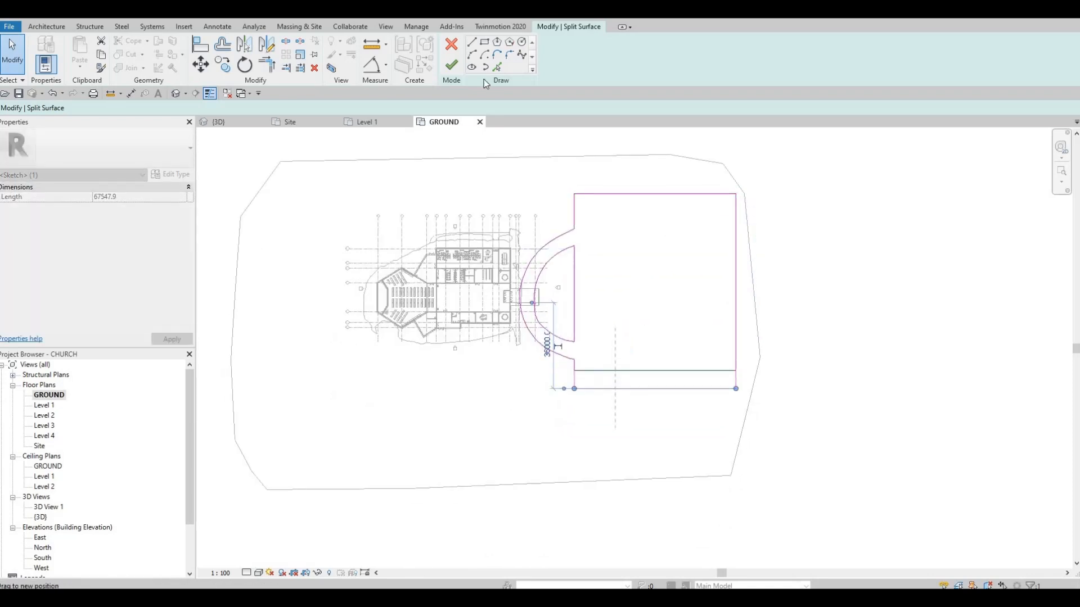
key("Escape")
key("Escape")
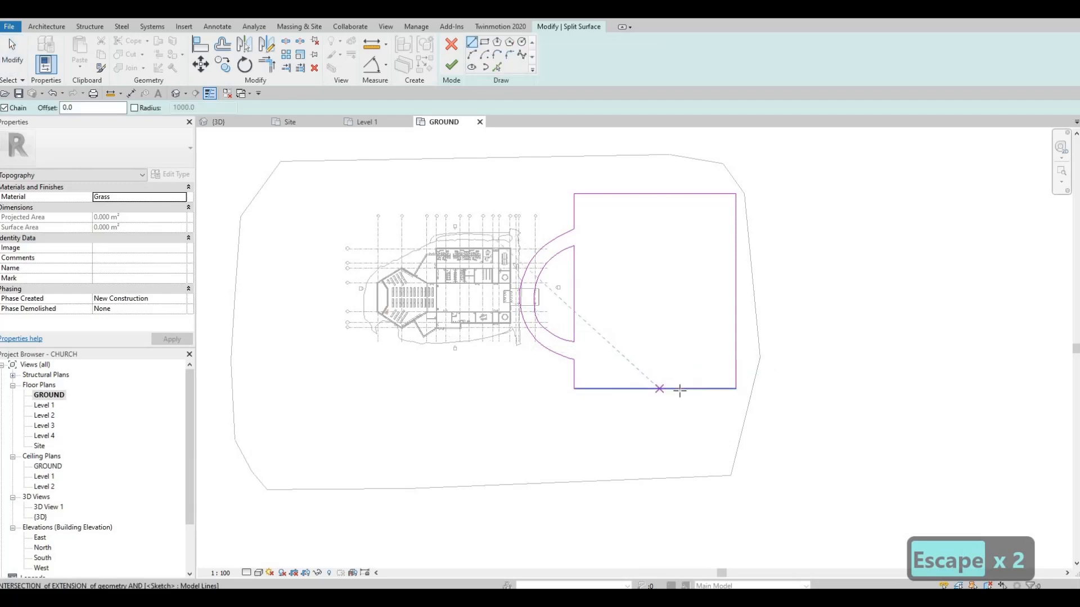
Sketch an arc of about 16650 mm radius from the rectangle's bottom edge, curving down towards the church side.
scroll(679, 390, "up", 4)
middle_click_drag(745, 384, 860, 305)
scroll(860, 305, "down", 1)
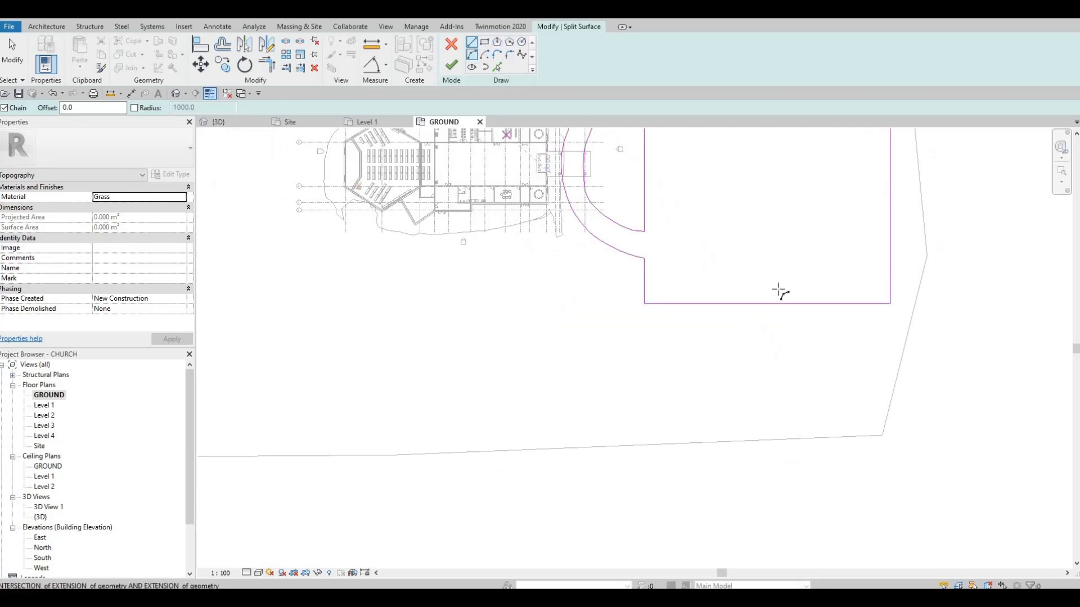
left_click(800, 307)
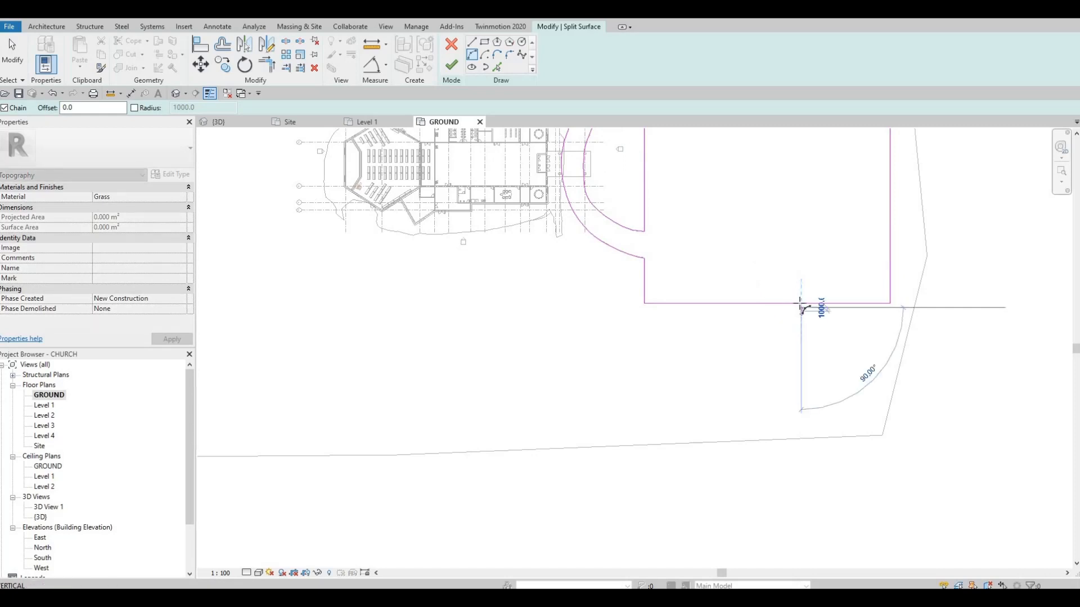
key("Escape")
left_click(804, 304)
left_click(771, 353)
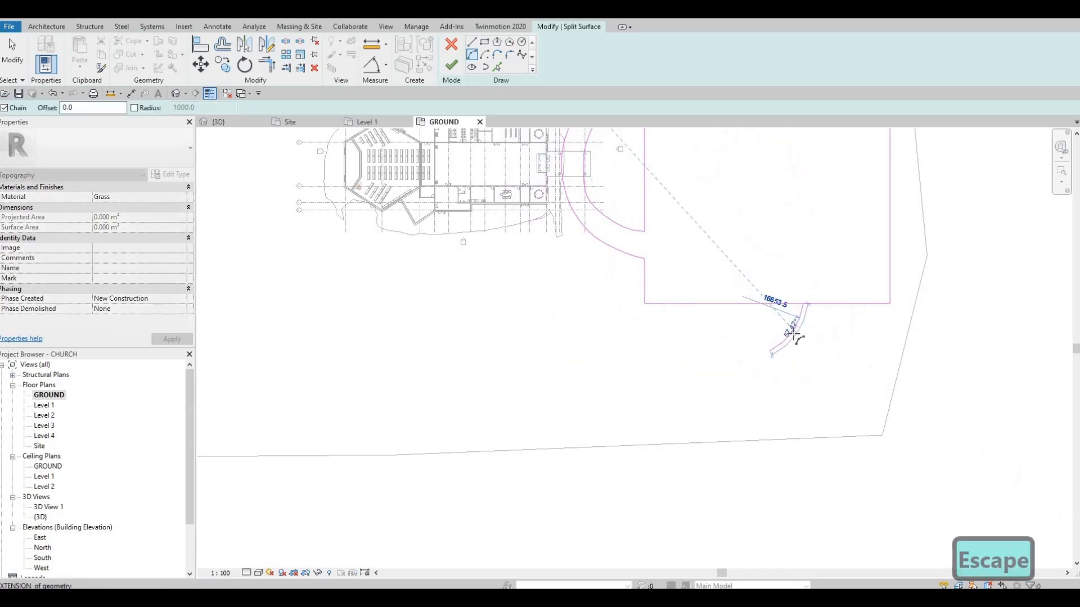
left_click(772, 354)
key("Escape")
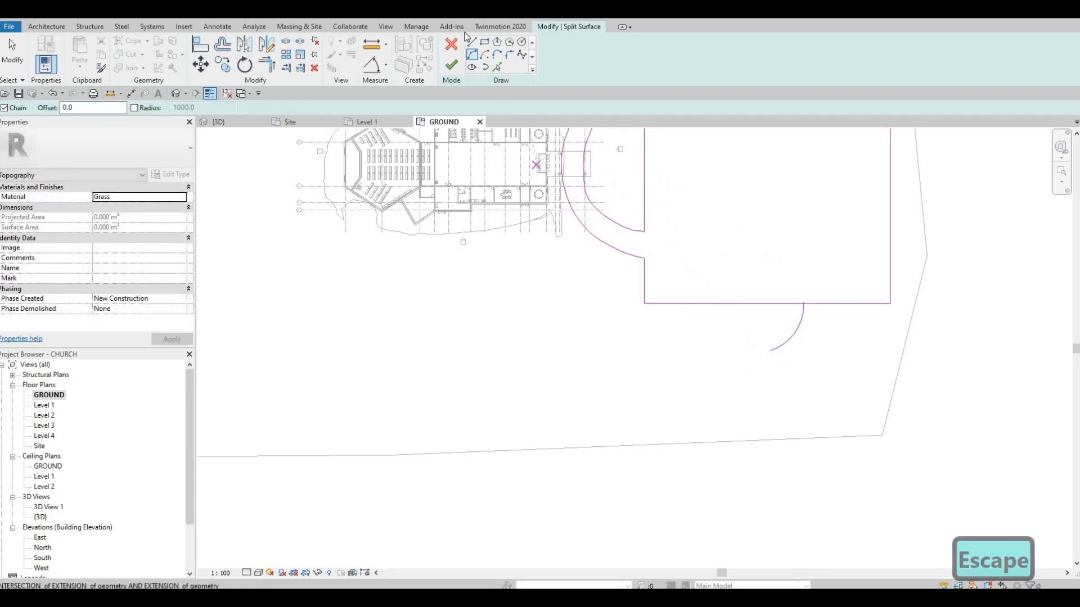
Draw a horizontal line about 134475 mm long from the arc's free end, running below the church towards the far side of the site.
key("l")
key("i")
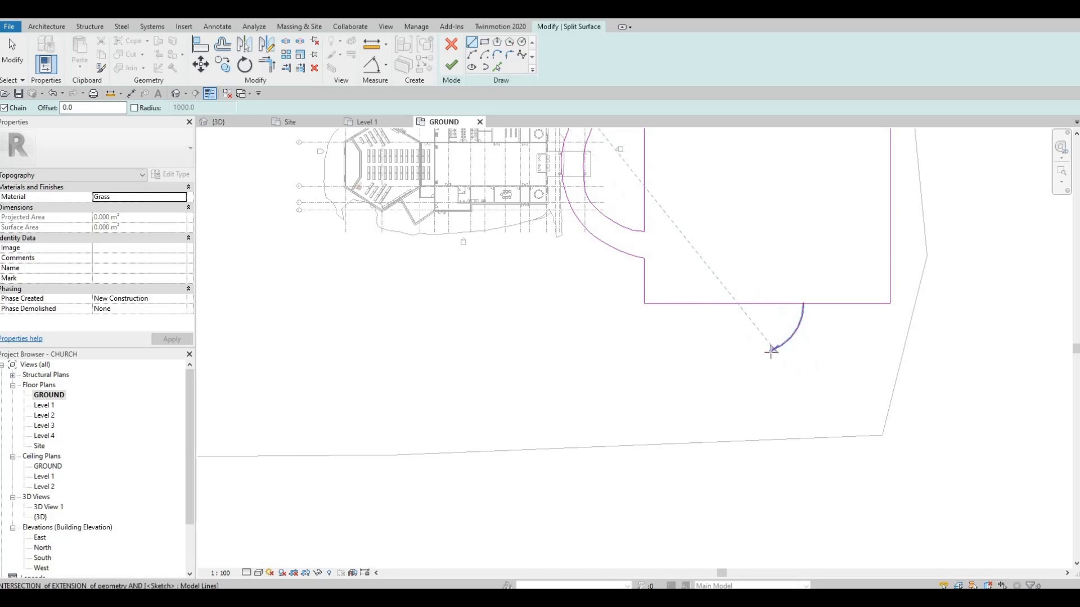
key("Tab")
left_click(769, 351)
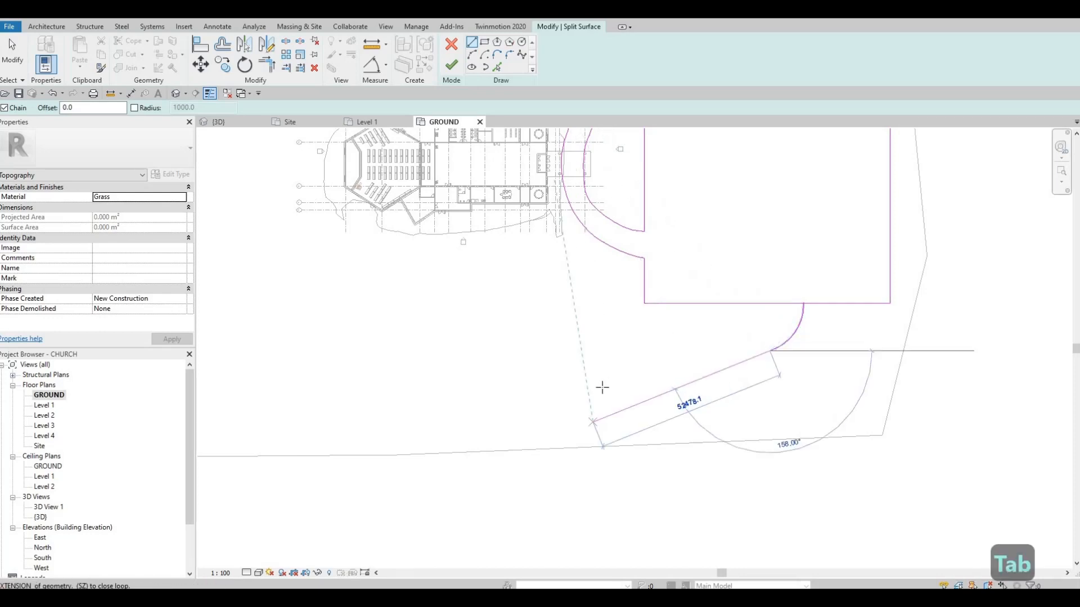
scroll(795, 306, "down", 4)
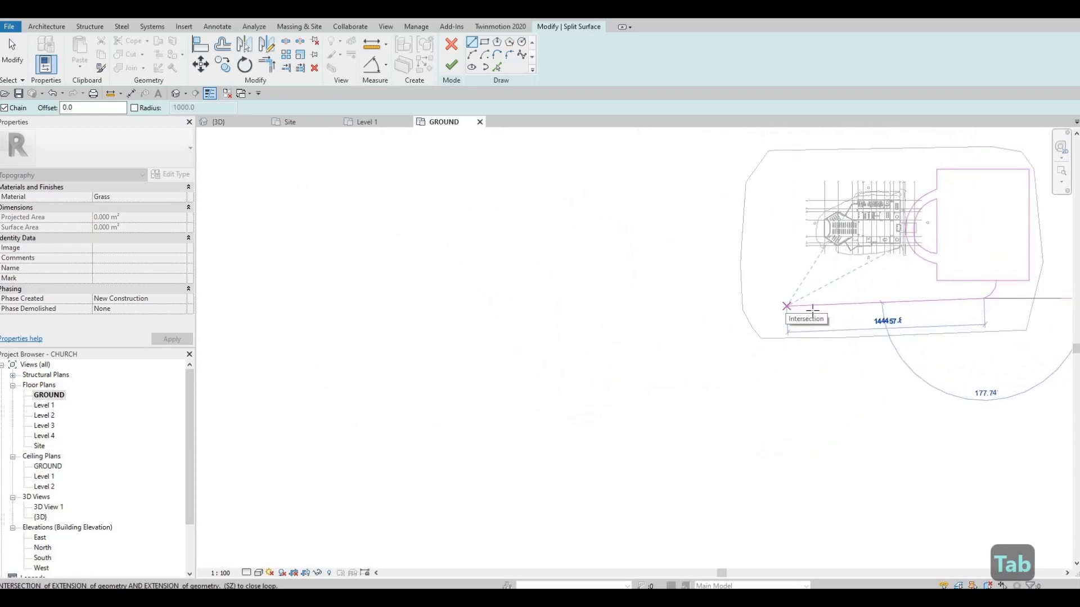
scroll(812, 310, "up", 2)
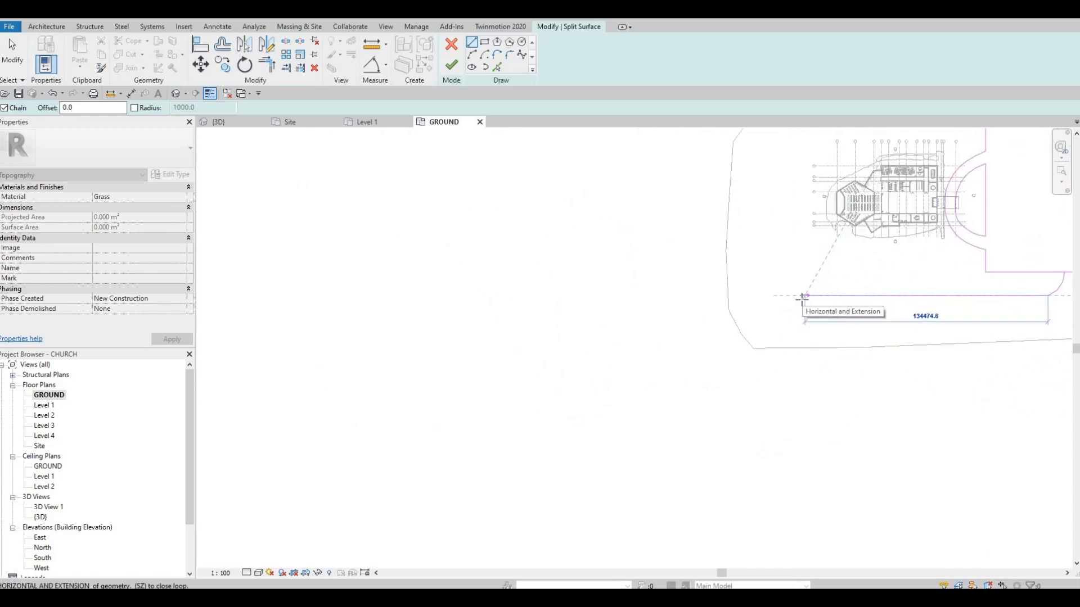
left_click(778, 300)
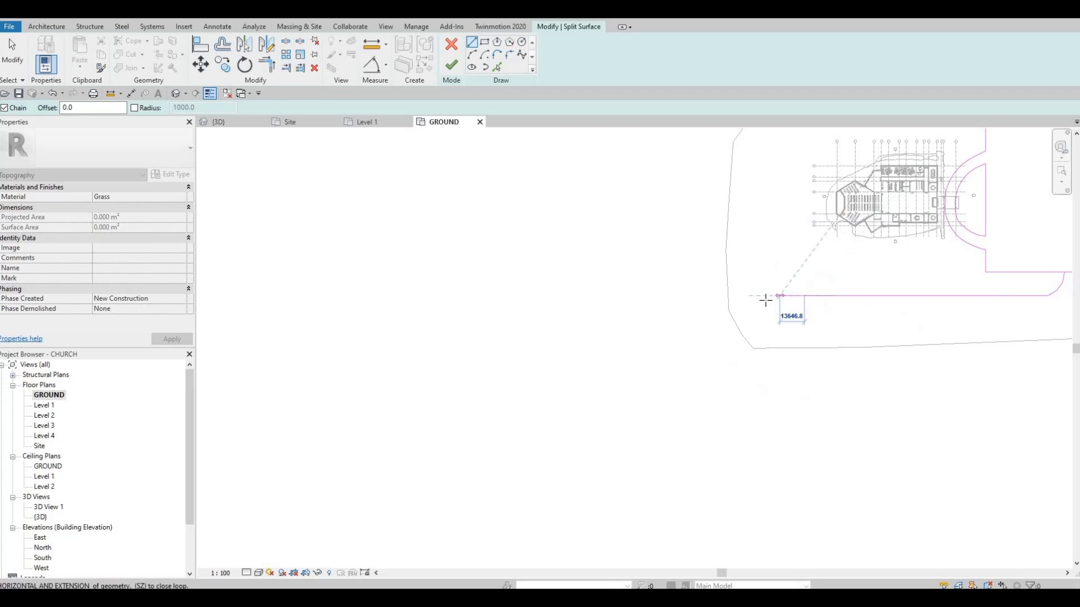
Continue with a vertical line down towards the lower site boundary and a horizontal line about 155000 mm long back towards the rectangle's side.
left_click(804, 336)
middle_click_drag(989, 335, 847, 317)
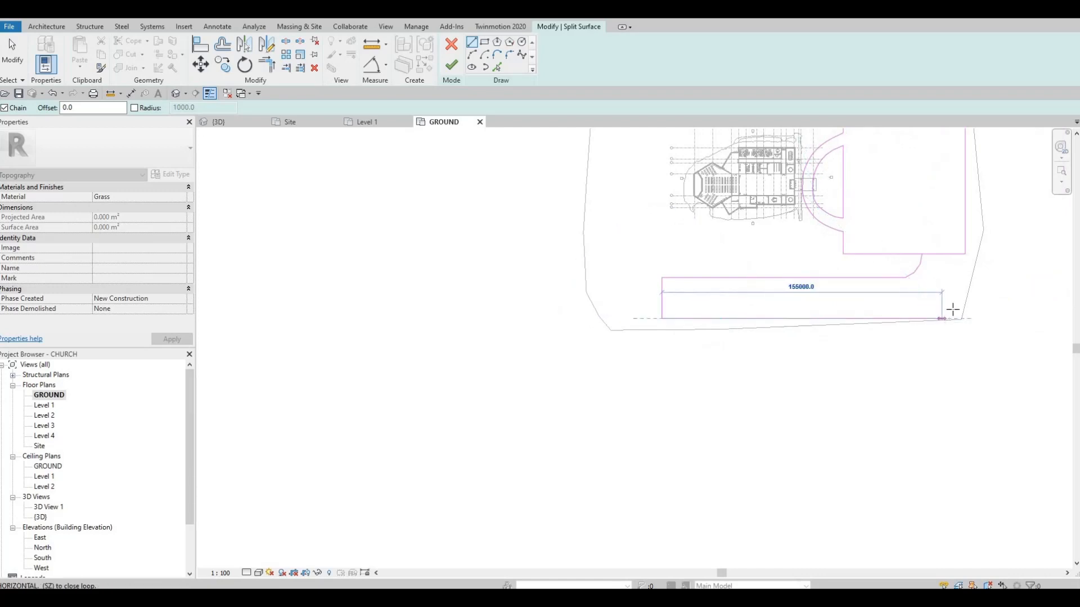
left_click(953, 309)
key("Escape")
key("Escape")
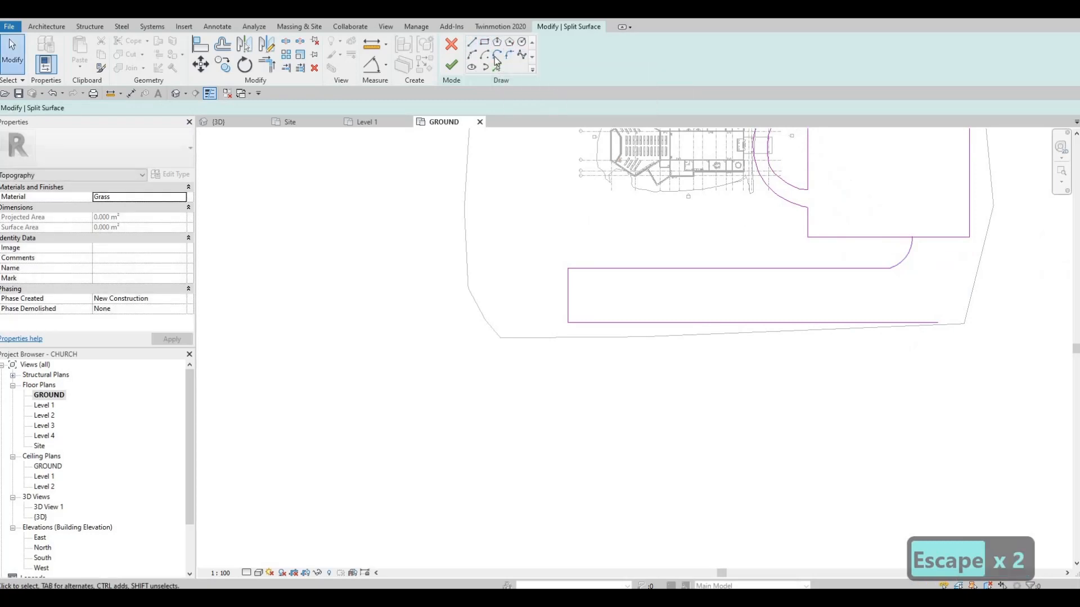
Sketch a second arc of about 12490 mm radius from the rectangle's bottom edge near its outer corner, curving away from the first arc.
left_click(472, 55)
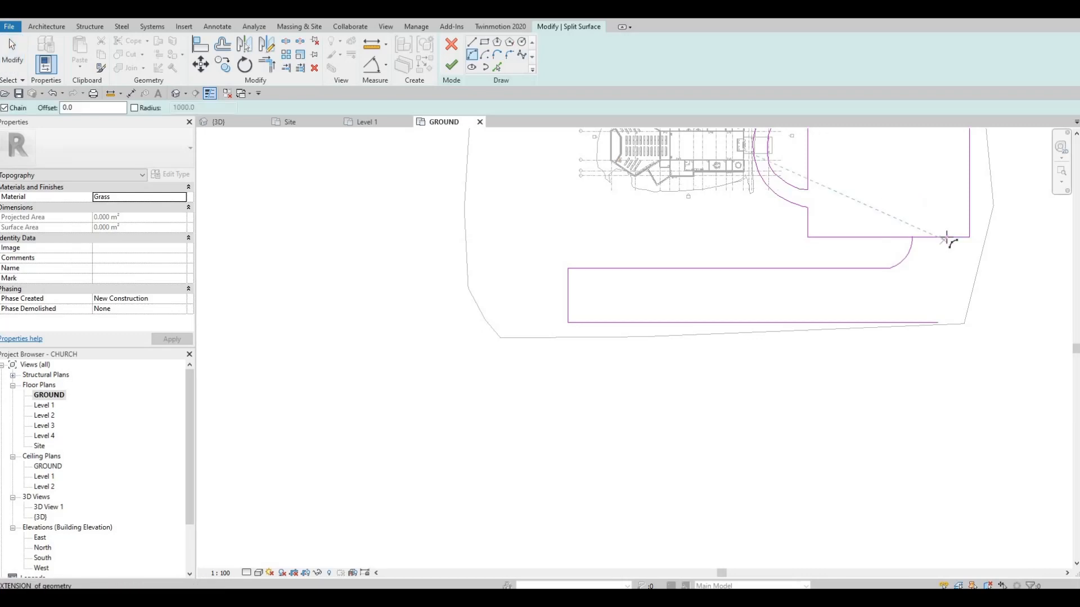
left_click(955, 256)
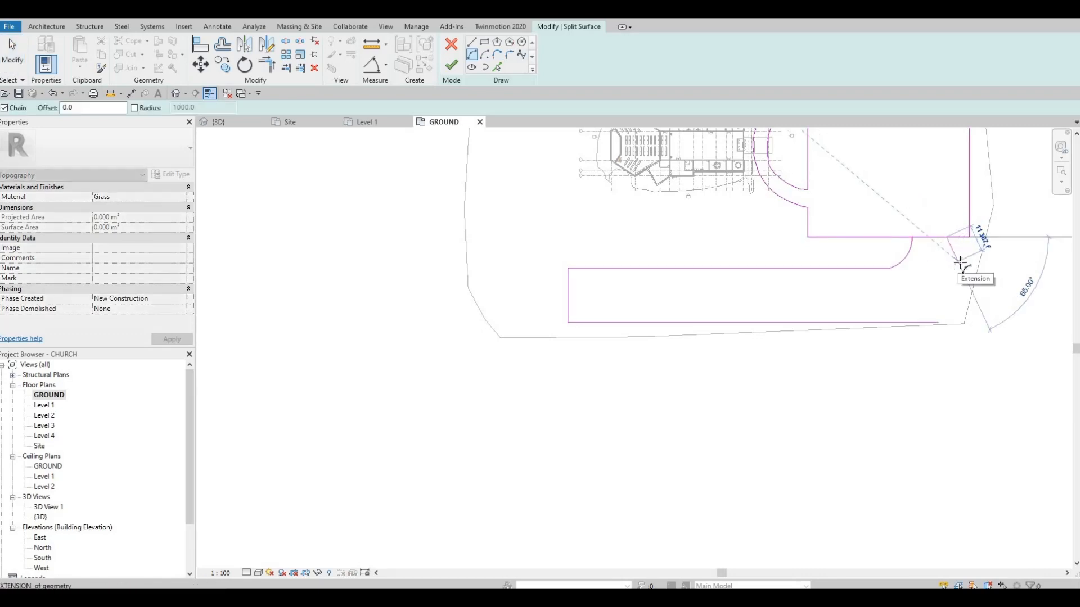
left_click(961, 265)
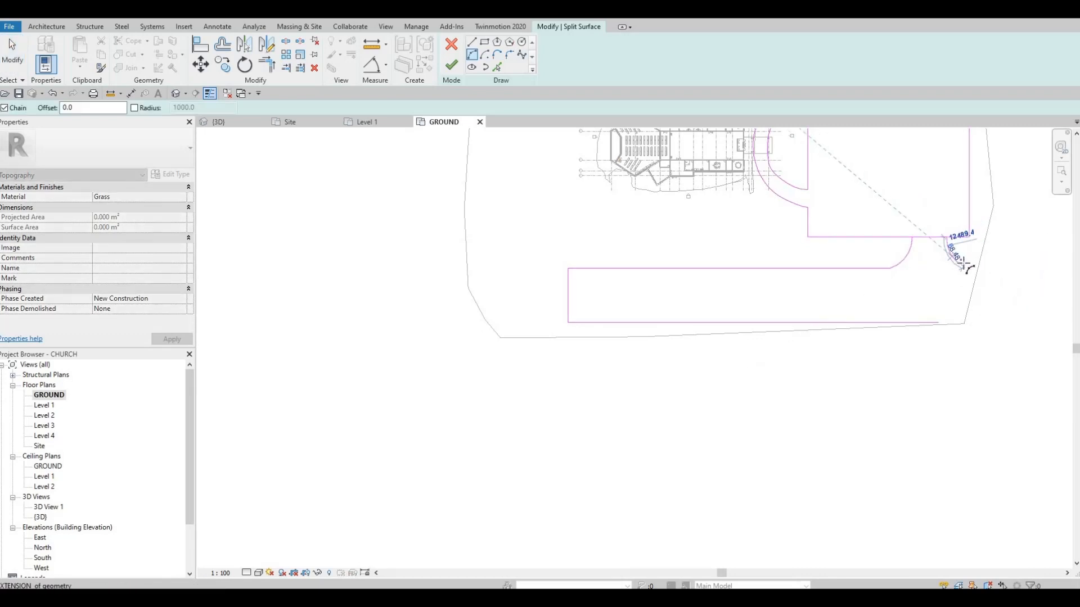
left_click(964, 263)
key("Escape")
scroll(710, 145, "up", 1)
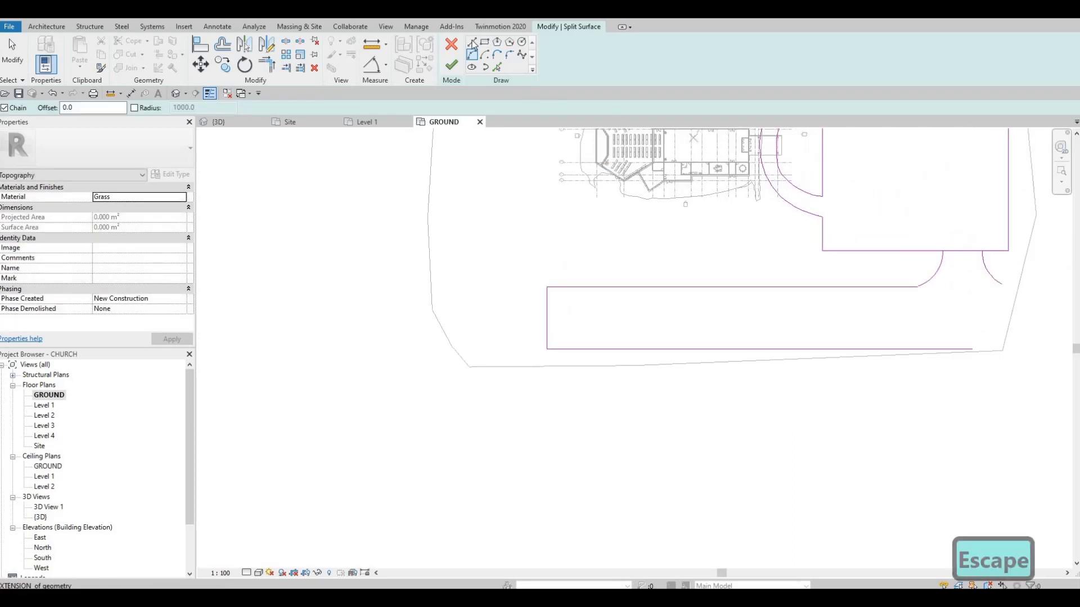
Draw a horizontal line about 3000 mm long from the second arc's free end and a slanted line about 21470 mm long down along the site boundary.
scroll(1000, 287, "up", 2)
left_click(1007, 280)
left_click(1014, 281)
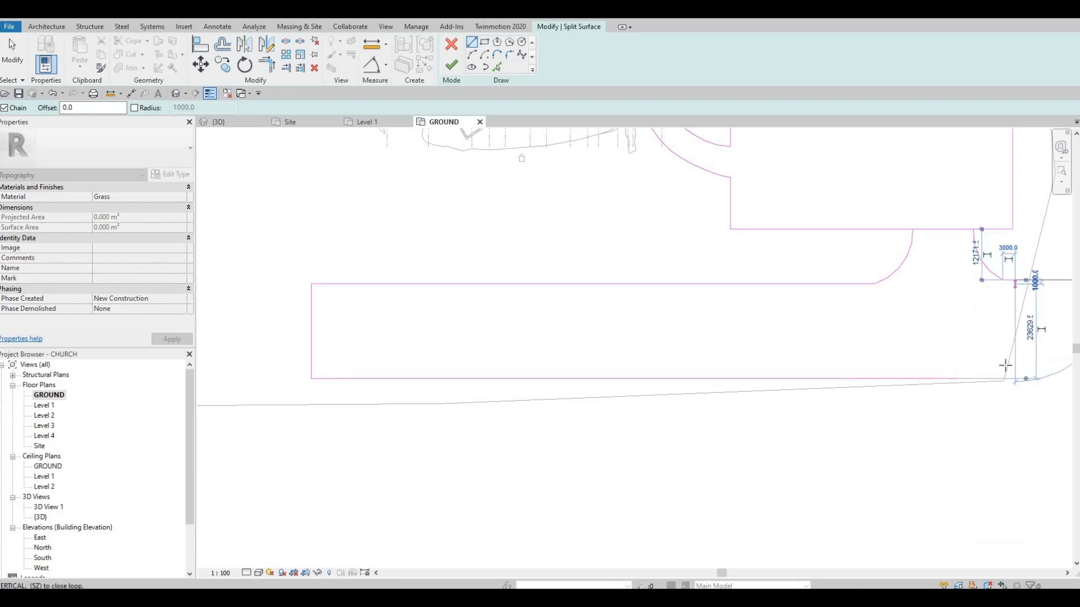
left_click(1004, 374)
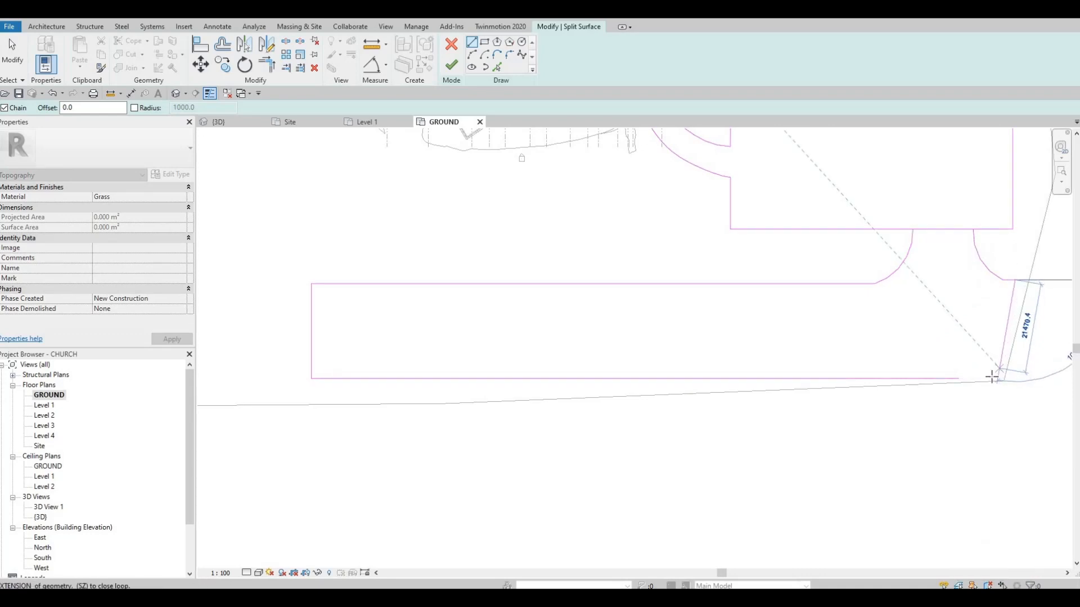
key("Escape")
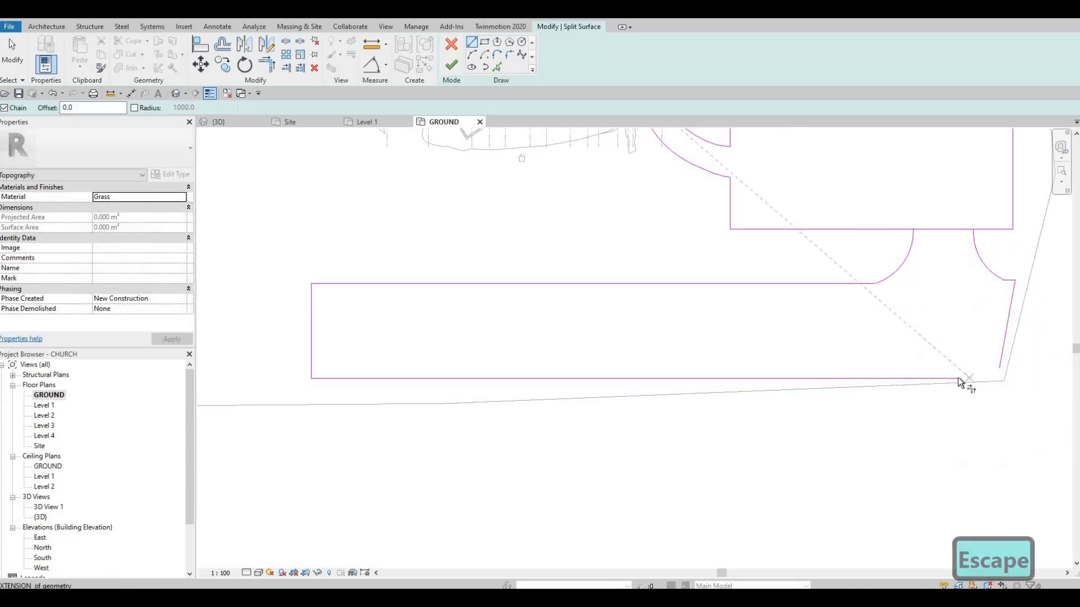
Trim the slanted line and the strip's lower edge to meet in a corner.
key("t")
key("r")
left_click(999, 369)
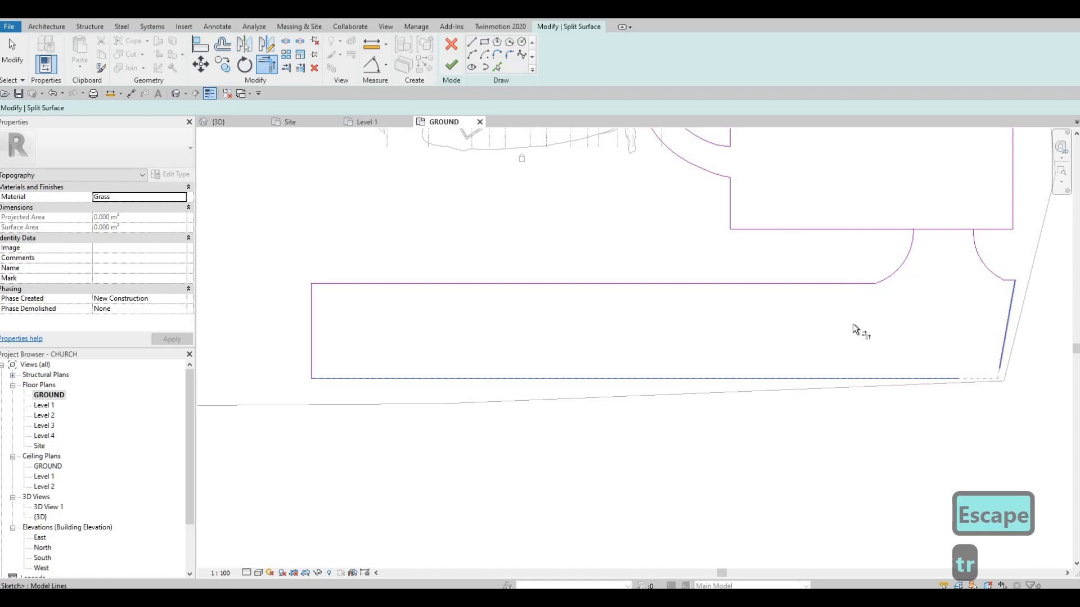
key("Escape")
scroll(848, 322, "down", 7)
key("Escape")
Move the strip's far end line outward to about 45000 mm from the church's far end.
scroll(640, 318, "up", 3)
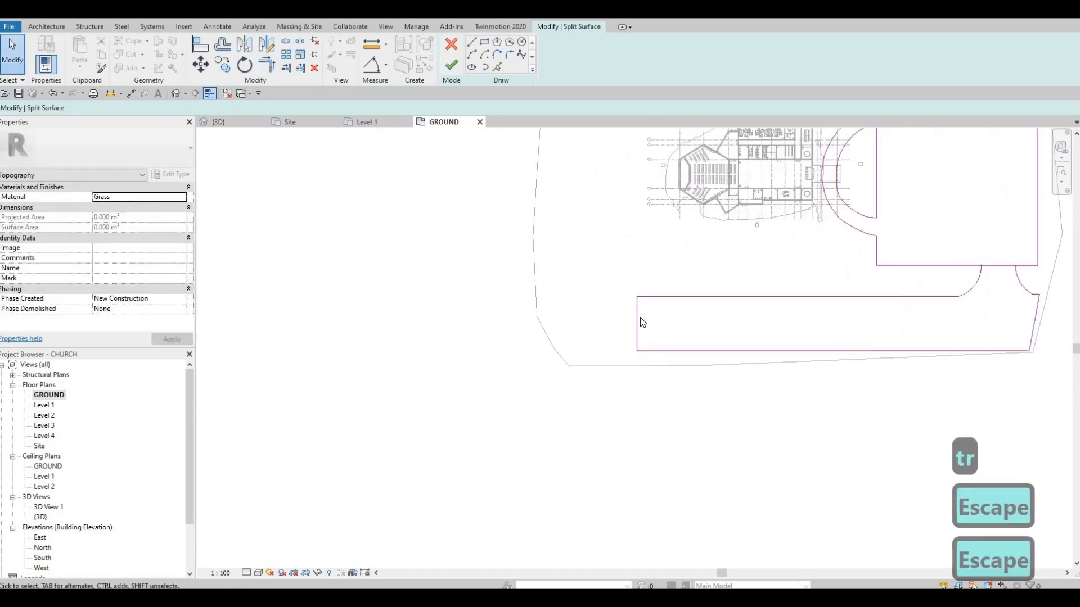
left_click_drag(637, 317, 572, 317)
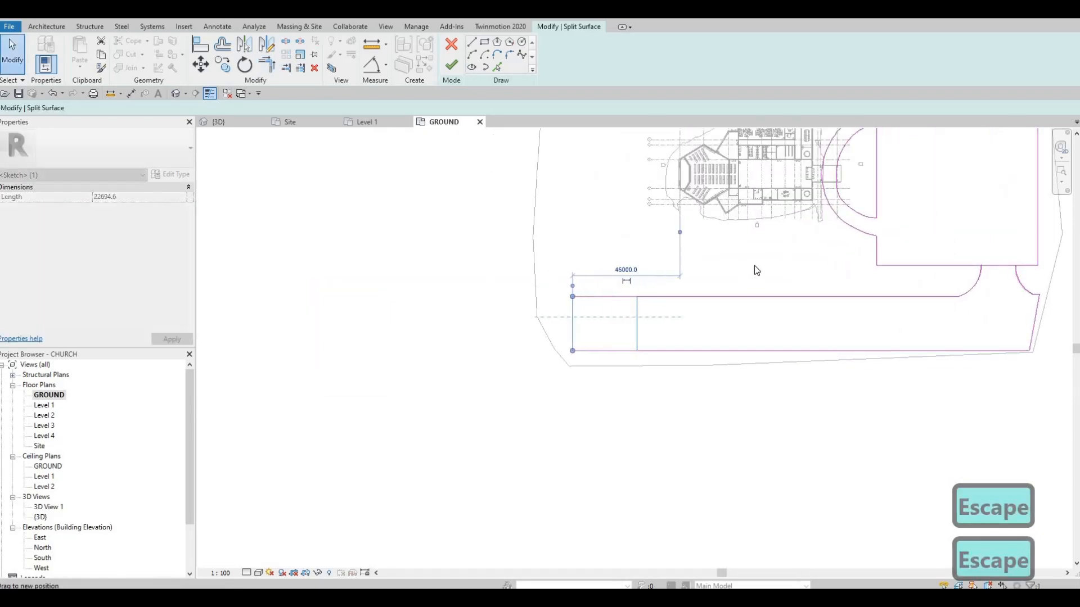
key("Escape")
middle_click_drag(670, 226, 647, 267)
scroll(647, 267, "down", 1)
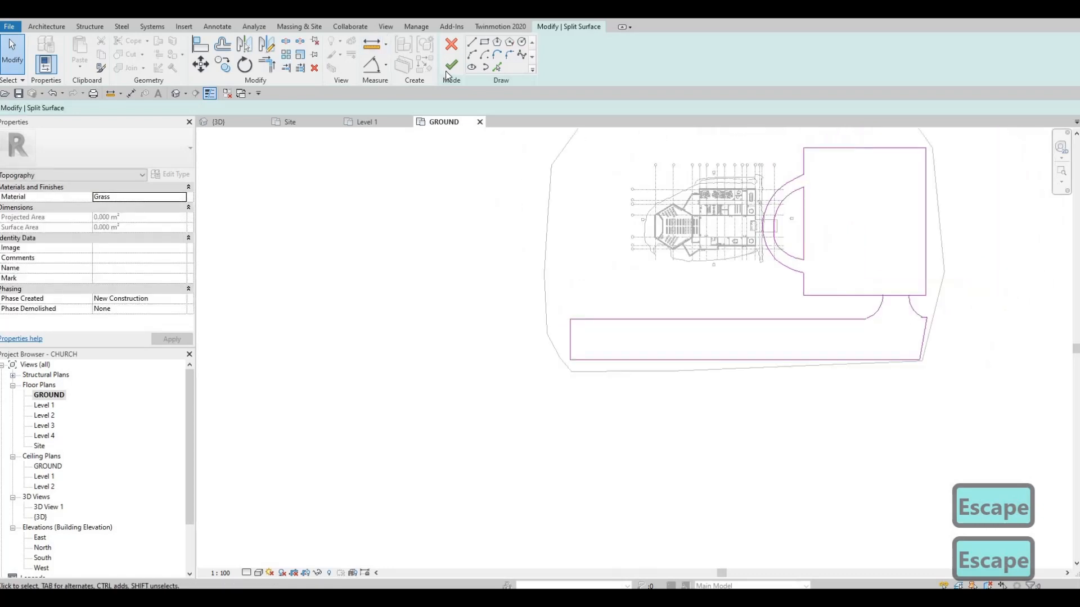
scroll(952, 319, "up", 2)
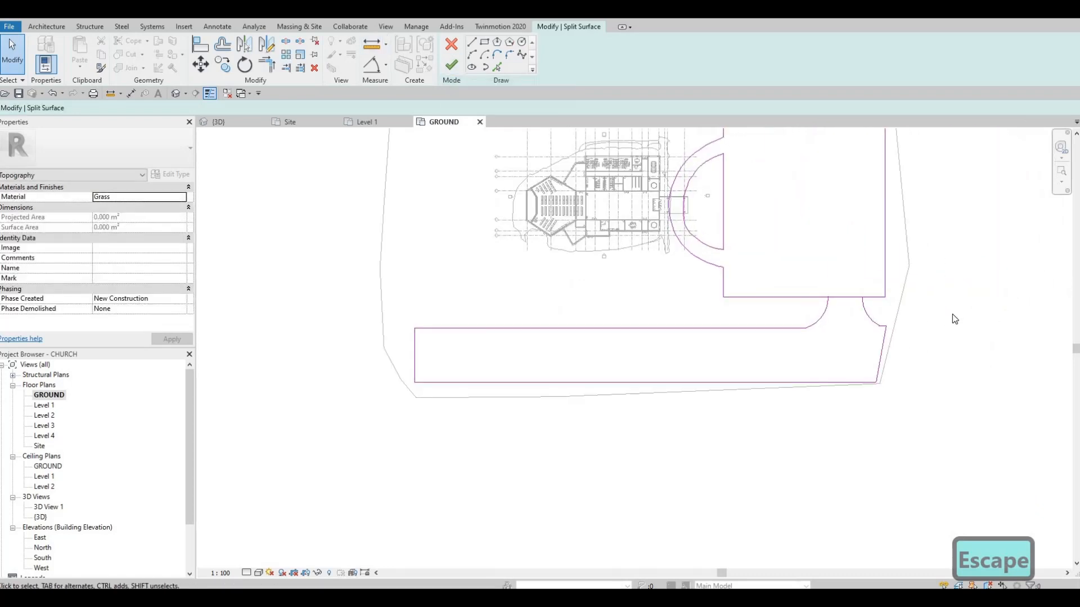
Split the rectangle's bottom edge between the two arcs and pull both cut ends back to the arcs to open the strip's entrance.
scroll(953, 318, "up", 2)
key("s")
key("l")
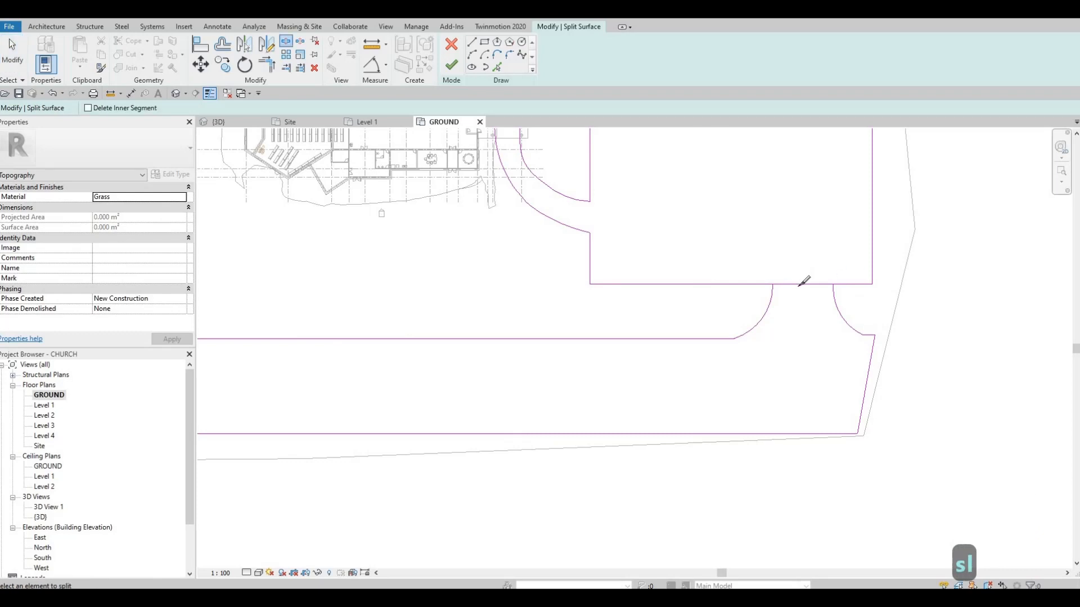
scroll(804, 281, "up", 1)
left_click(799, 286)
key("Escape")
key("Escape")
left_click(775, 292)
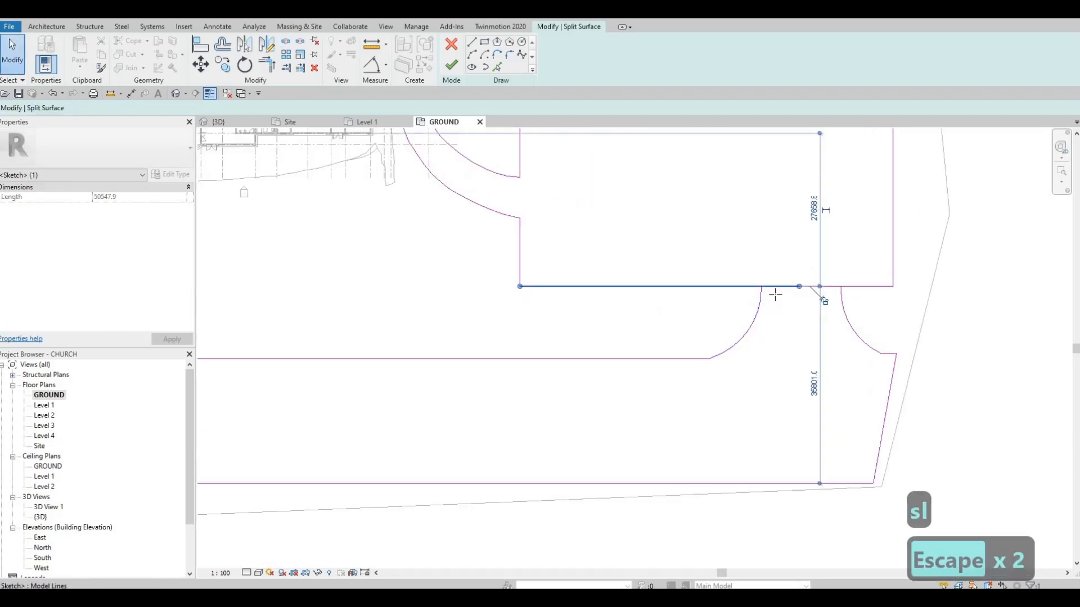
left_click_drag(799, 286, 840, 286)
key("Escape")
left_click(823, 286)
key("Escape")
key("Escape")
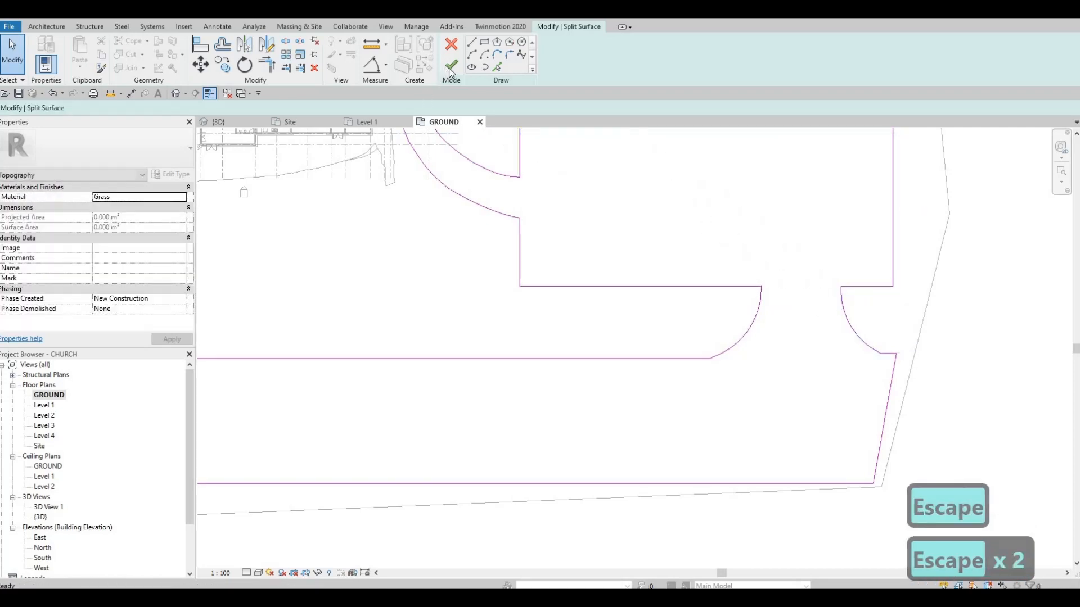
Try to finish the split-surface sketch, examine the flagged boundary and porch curves in several views, and return to editing the sketch.
left_click(451, 68)
scroll(637, 129, "down", 3)
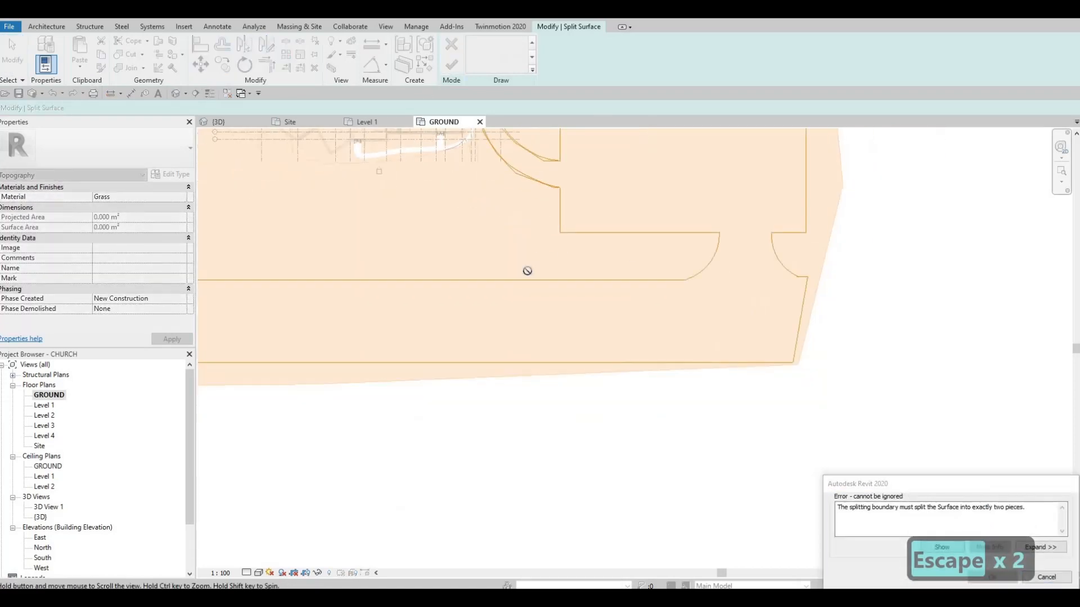
middle_click_drag(527, 271, 507, 439)
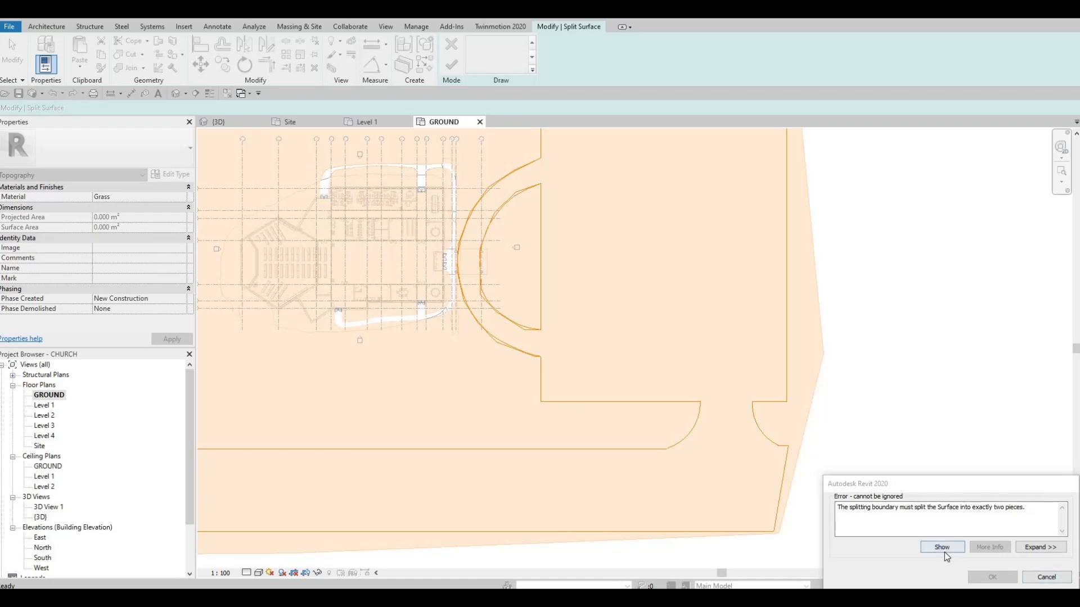
scroll(636, 328, "up", 6)
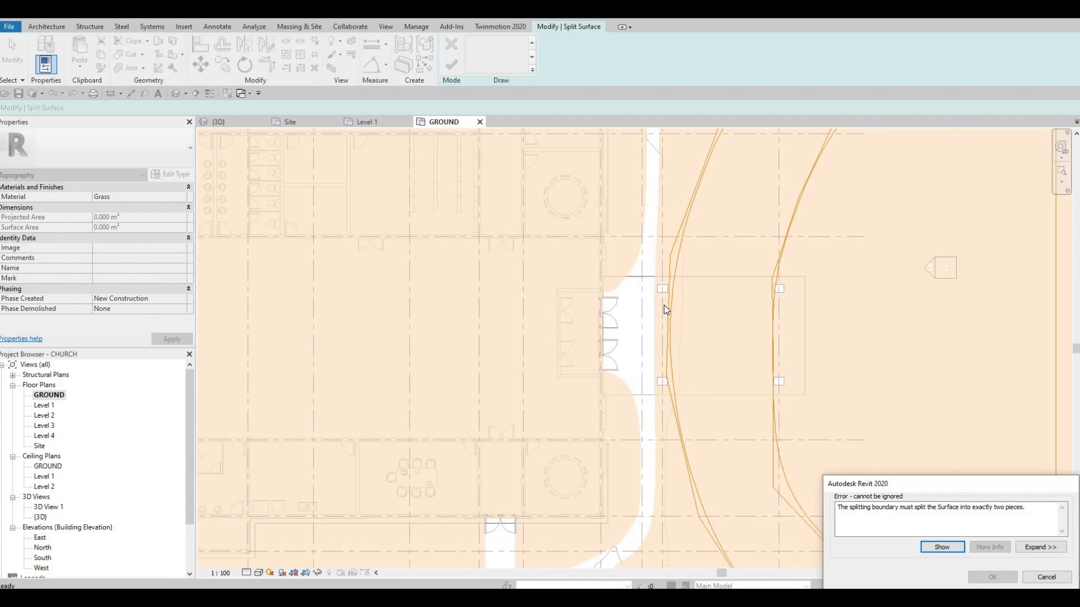
scroll(665, 310, "down", 6)
middle_click_drag(685, 218, 687, 312)
scroll(701, 267, "up", 2)
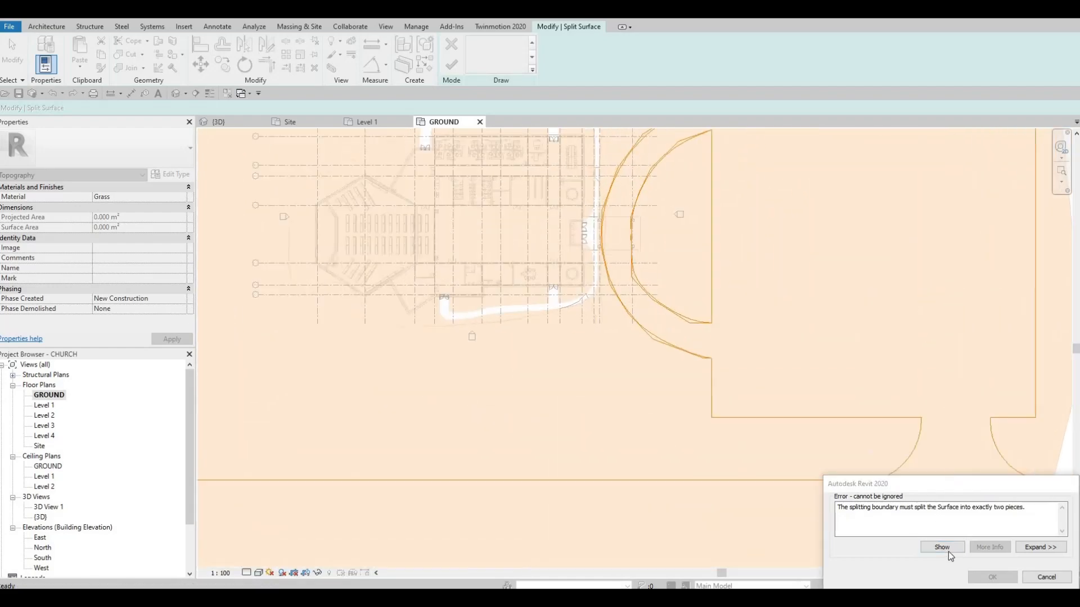
left_click(947, 548)
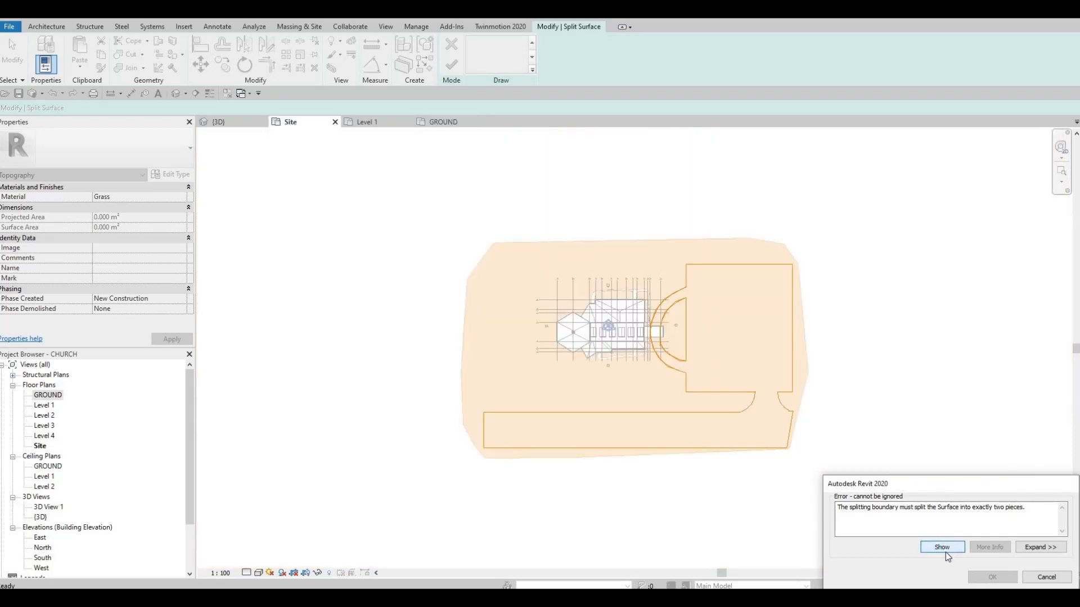
left_click(945, 549)
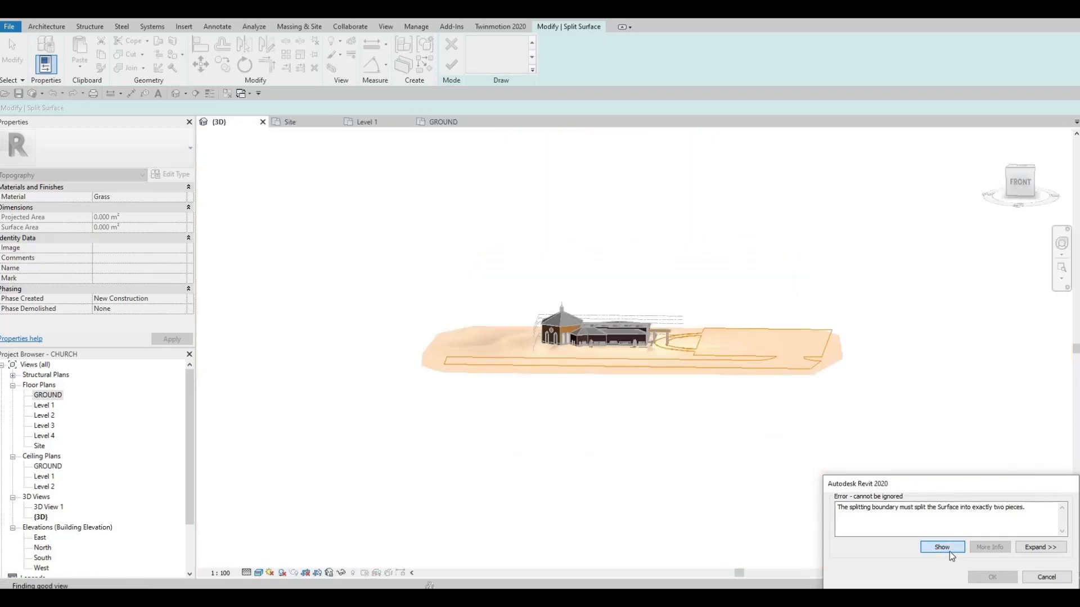
left_click(949, 551)
key("Escape")
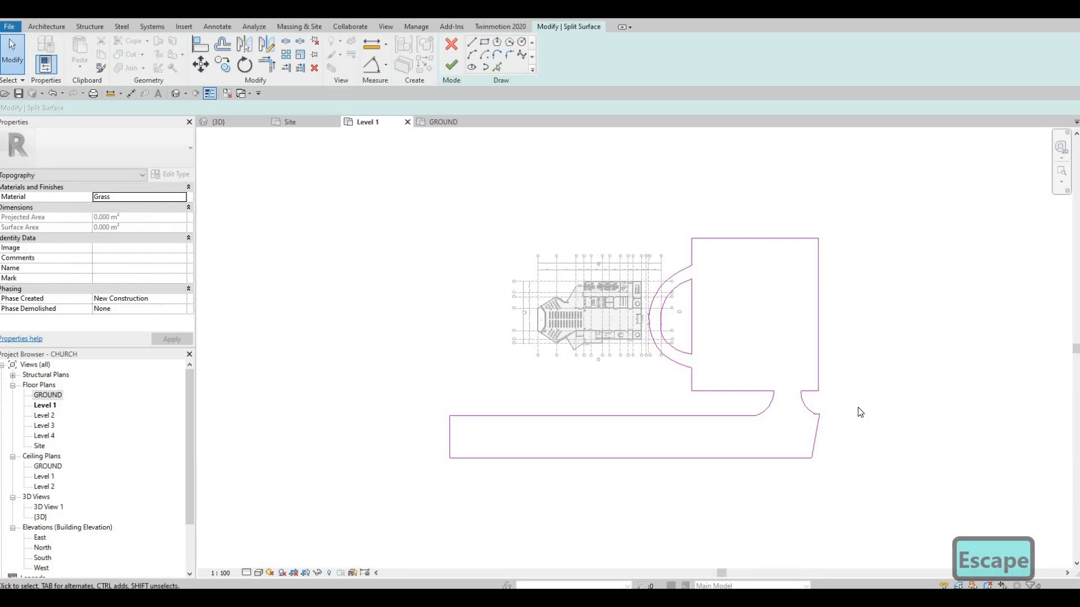
Try to shift the outer porch curve away from the church entrance and finish the split, and undo the last change.
scroll(803, 419, "up", 8)
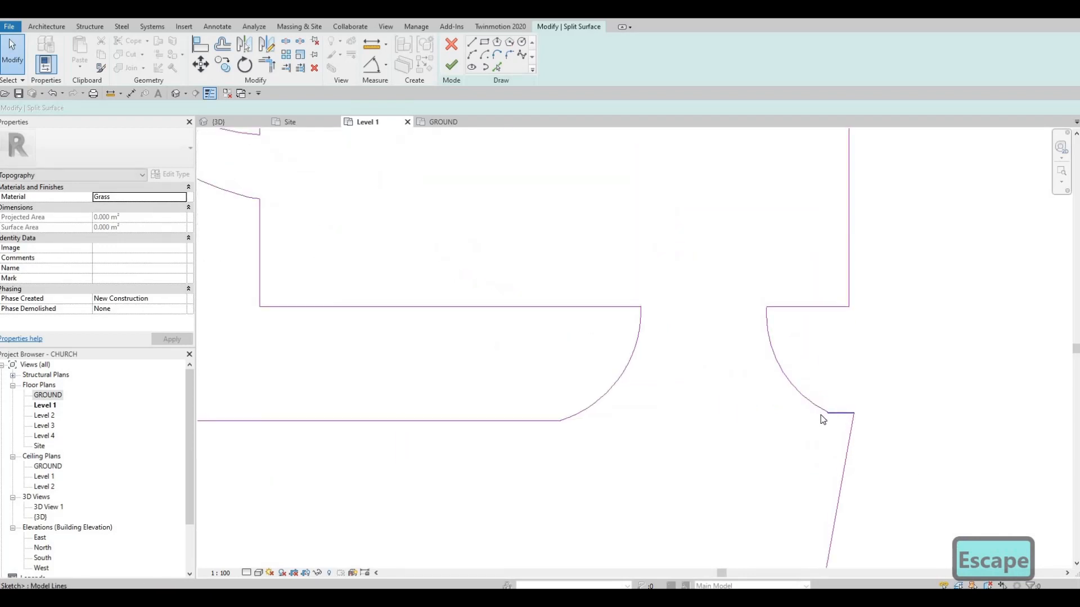
scroll(815, 418, "down", 6)
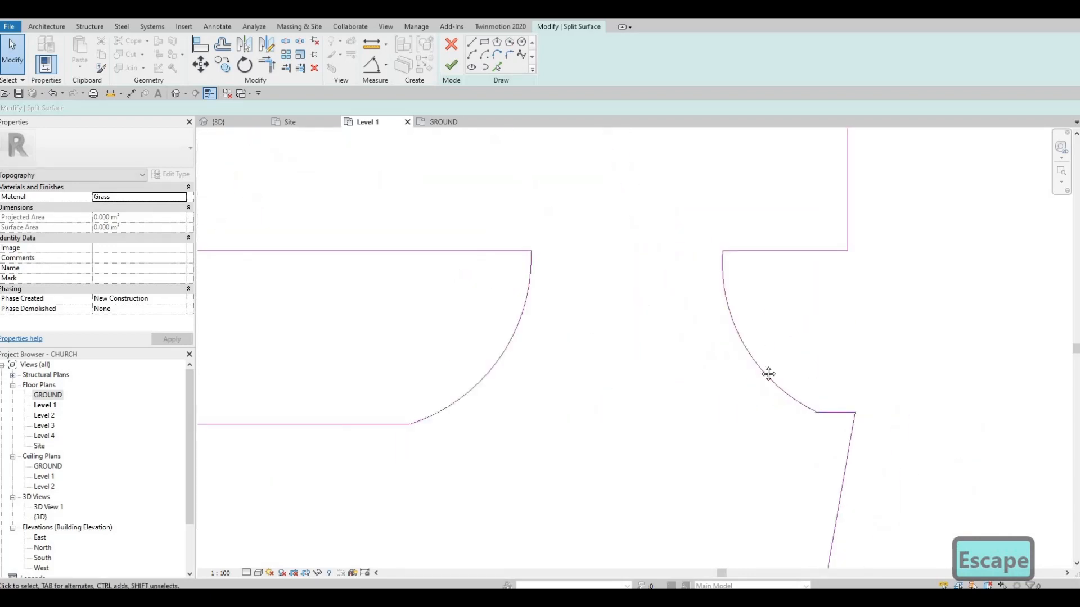
middle_click_drag(502, 260, 593, 374)
scroll(489, 197, "down", 1)
middle_click_drag(490, 197, 540, 239)
scroll(512, 217, "up", 2)
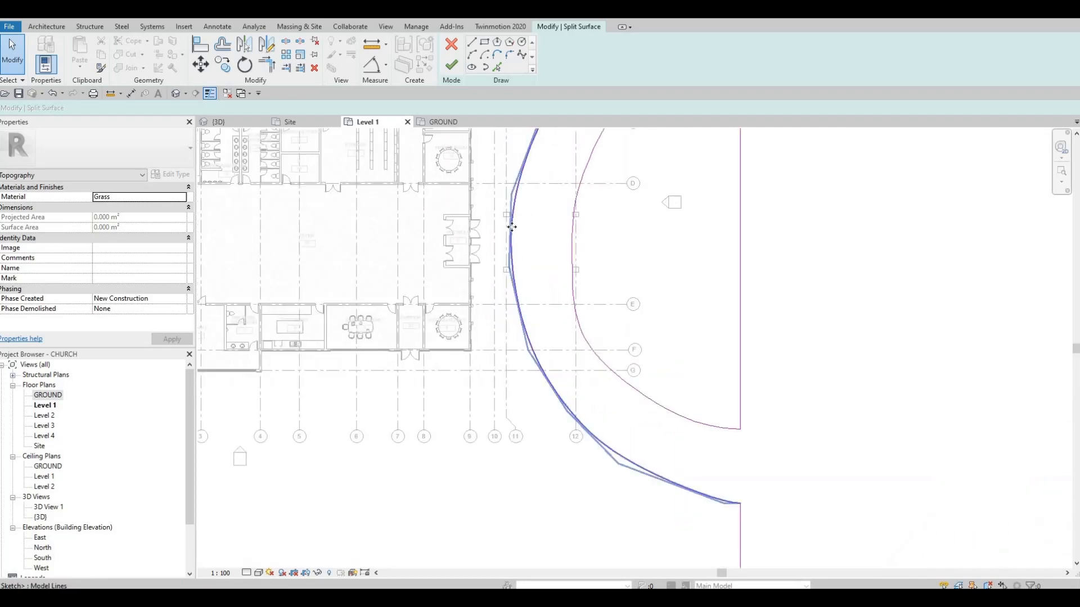
left_click(512, 227)
left_click_drag(526, 230, 539, 230)
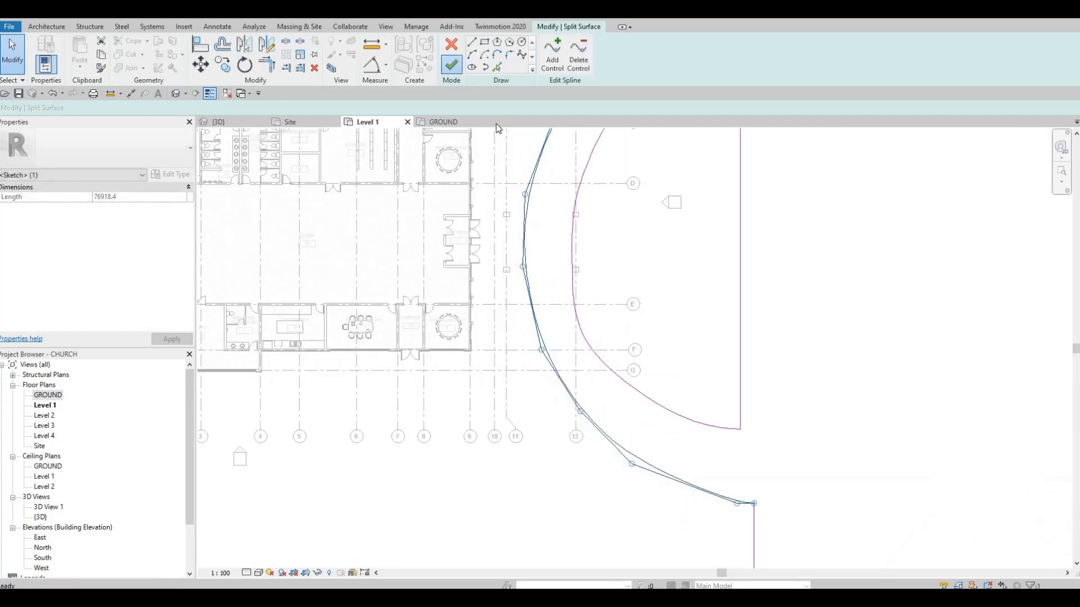
key("Escape")
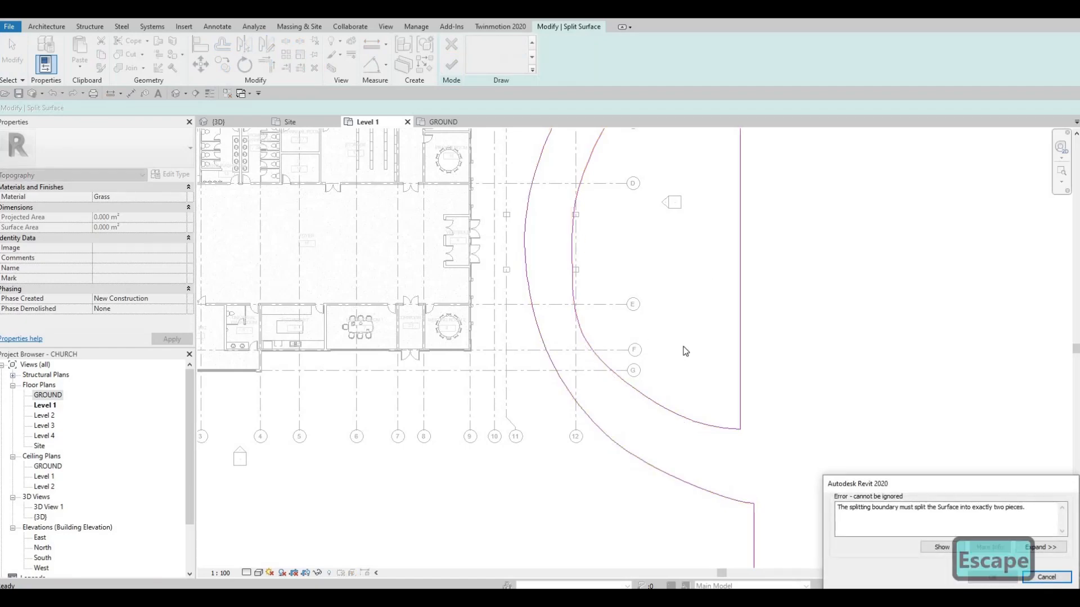
key("ctrl+z")
Examine the split boundary around the porch and the radius of the outer driveway arc.
key("F1")
scroll(649, 352, "up", 6)
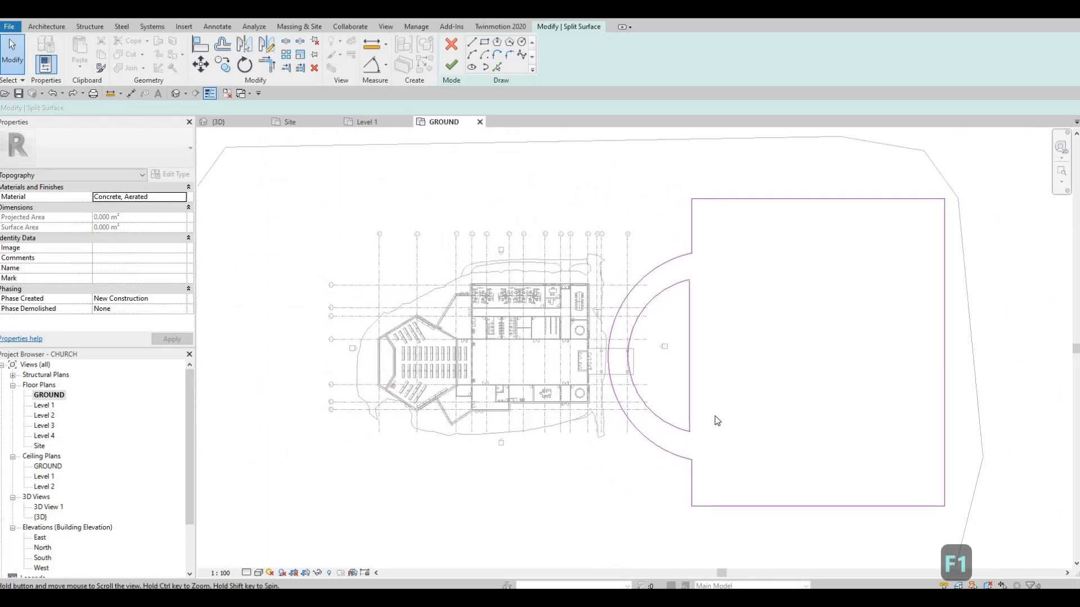
scroll(712, 416, "up", 4)
scroll(703, 414, "down", 2)
scroll(683, 392, "down", 1)
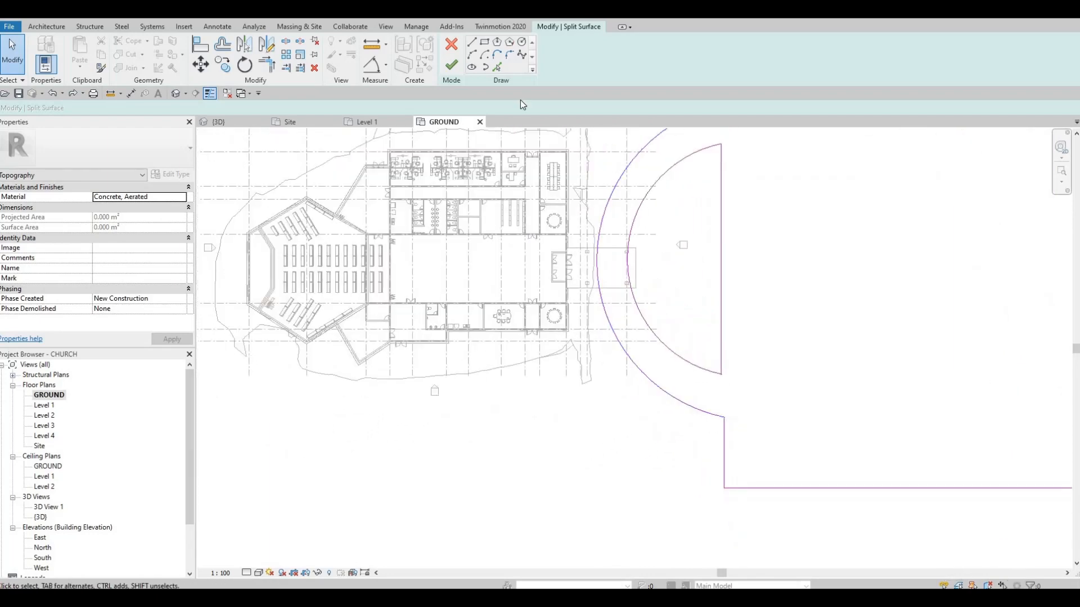
left_click(617, 344)
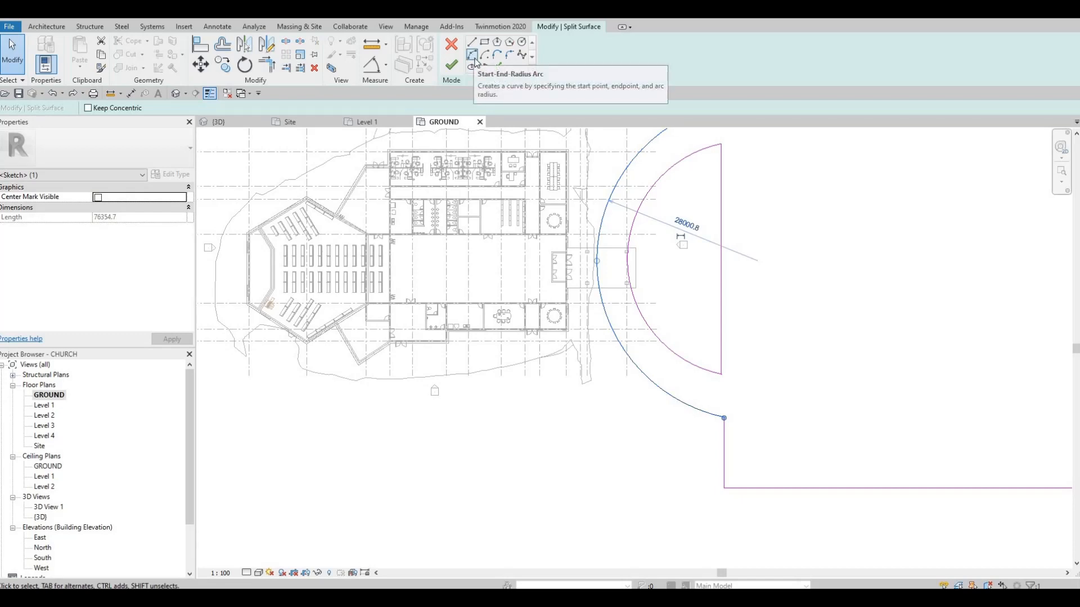
middle_click_drag(712, 108, 691, 241)
key("Escape")
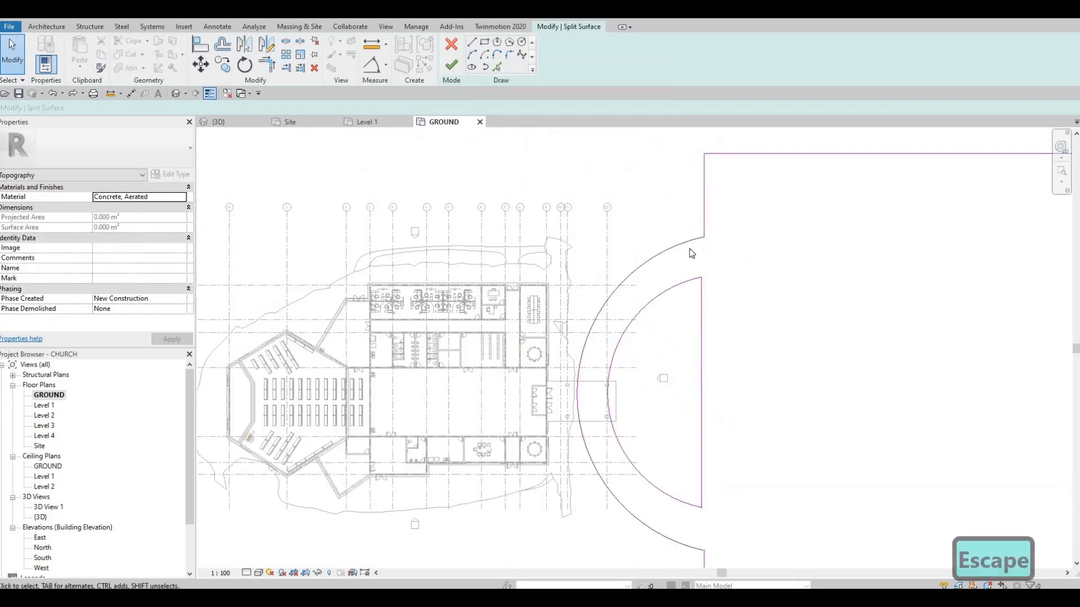
Nudge the outer driveway arc nine increments towards the church entrance.
scroll(692, 253, "up", 2)
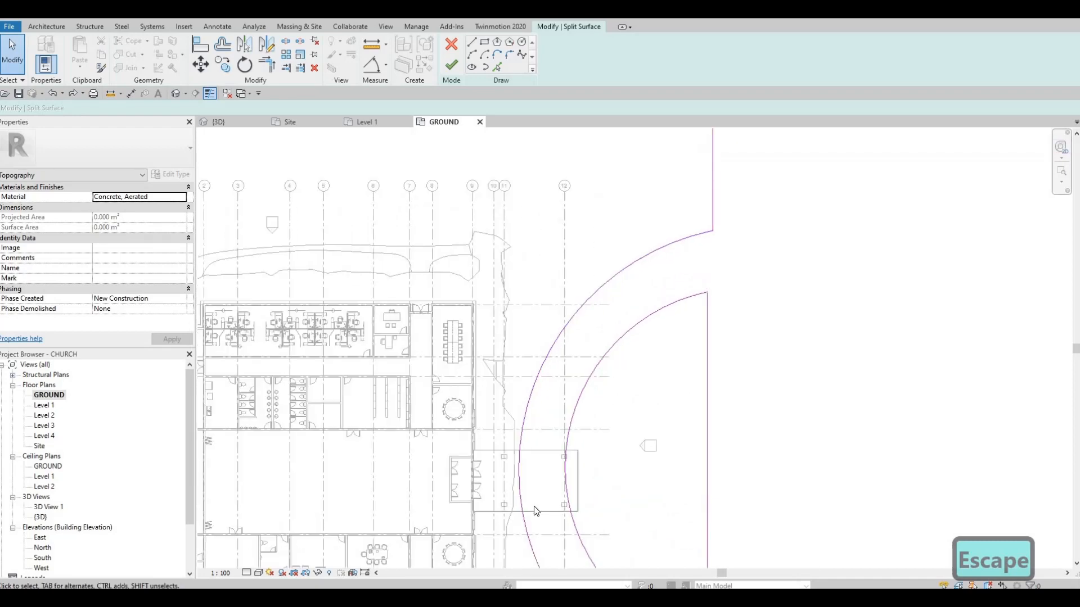
scroll(761, 330, "up", 2)
middle_click_drag(510, 440, 808, 202)
scroll(810, 236, "down", 1)
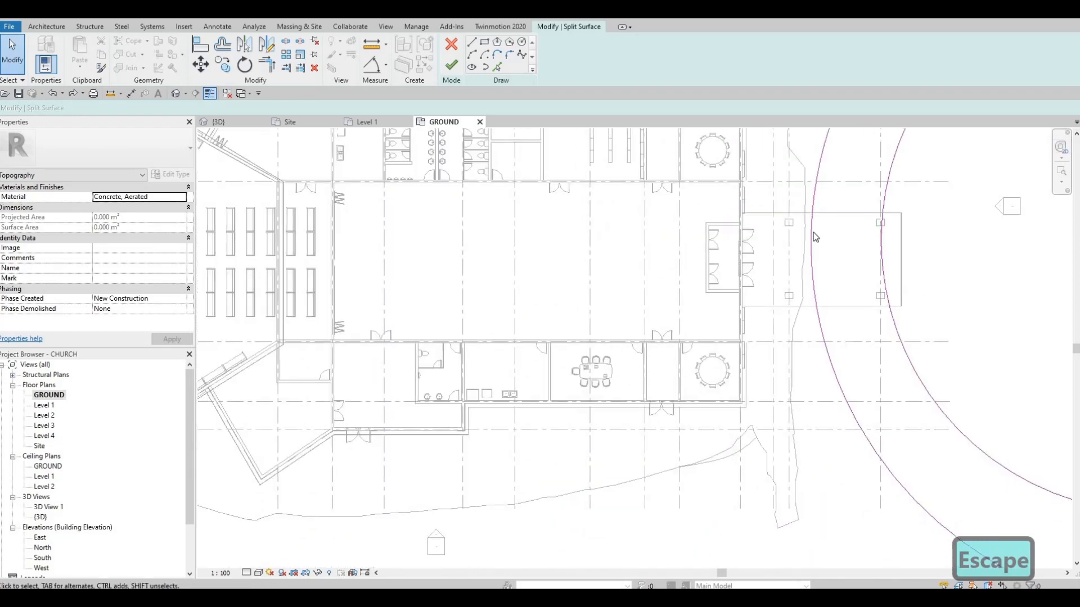
scroll(813, 232, "up", 3)
left_click(813, 235)
key("Left")
key("Left")
key("Left")
key("Left")
key("Left")
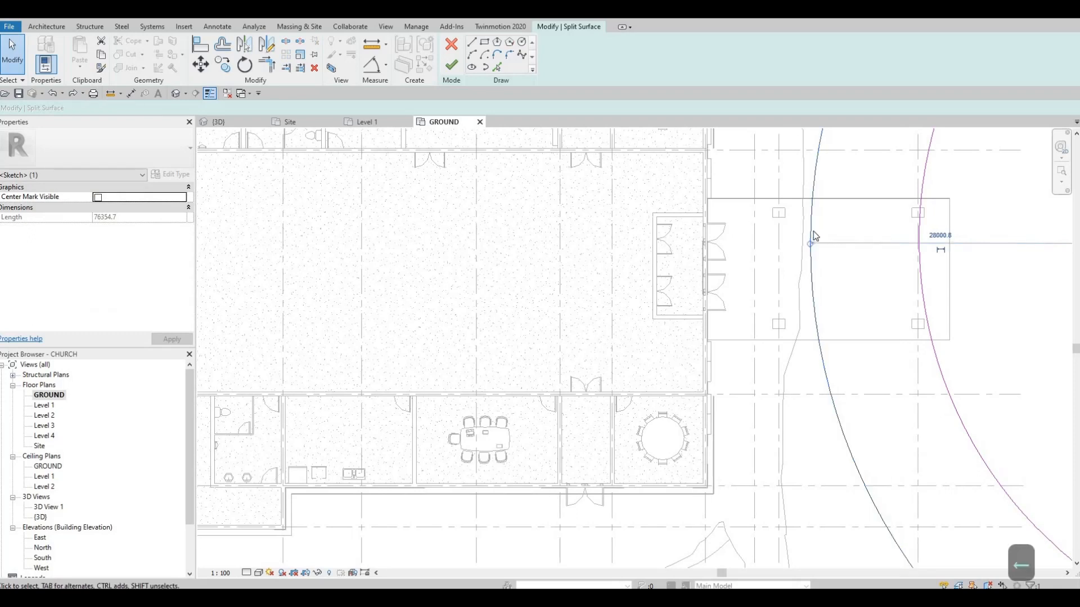
key("Left")
key("Left")
key("Left")
key("Left")
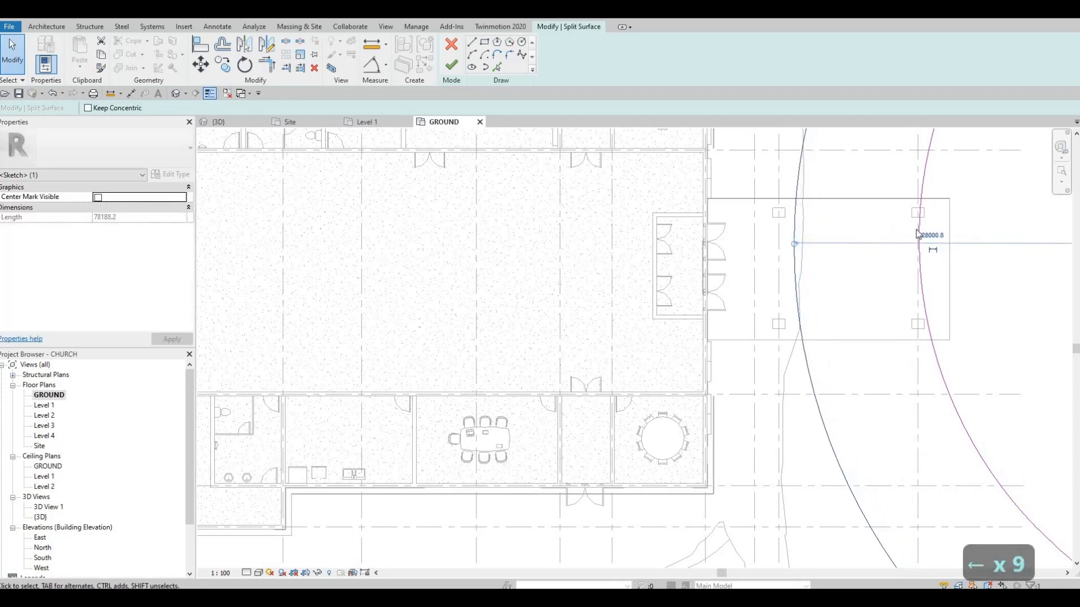
Nudge the inner driveway arc nine increments towards the church entrance and deselect it.
left_click(917, 229)
key("Left")
key("Left")
key("Left")
key("Left")
key("Left")
key("Left")
key("Left")
key("Left")
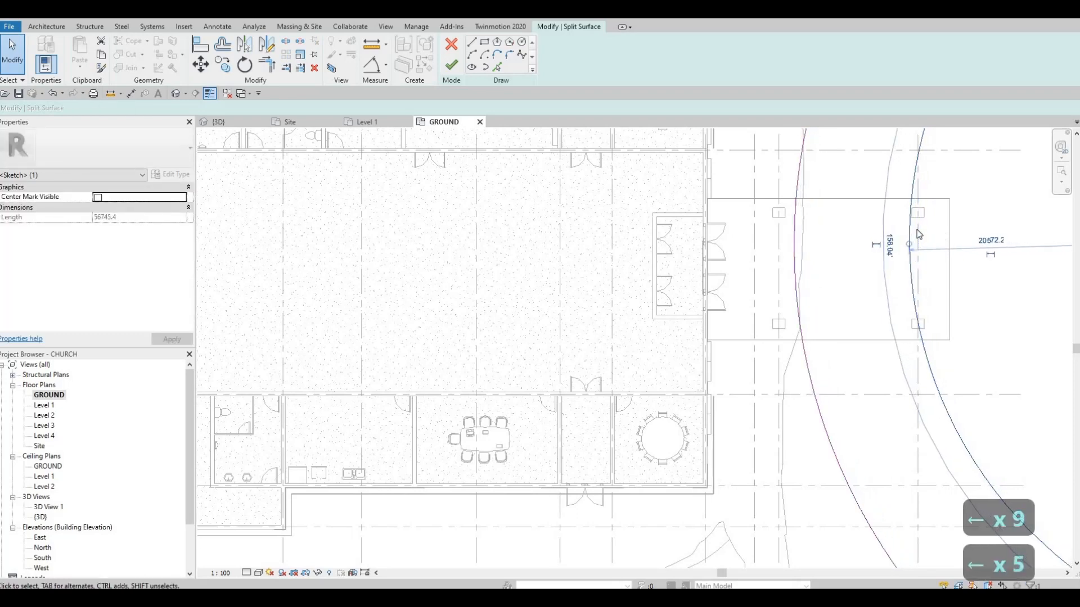
key("Left")
scroll(911, 247, "down", 4)
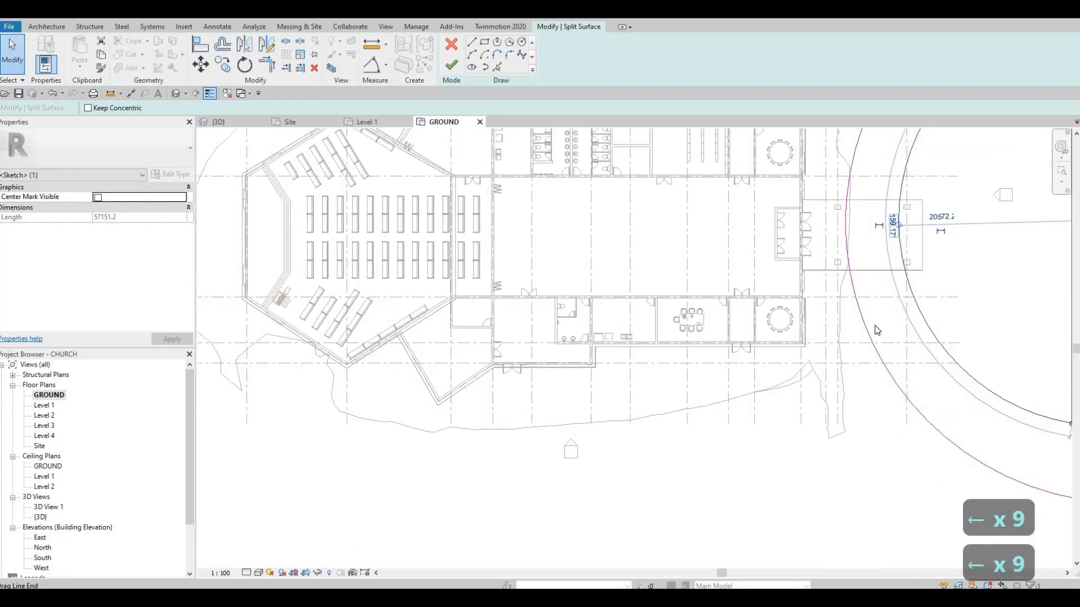
key("Escape")
Trim the inner driveway arc's upper end and the straight vertical closing line into a corner.
scroll(747, 363, "down", 1)
middle_click_drag(853, 348, 733, 282)
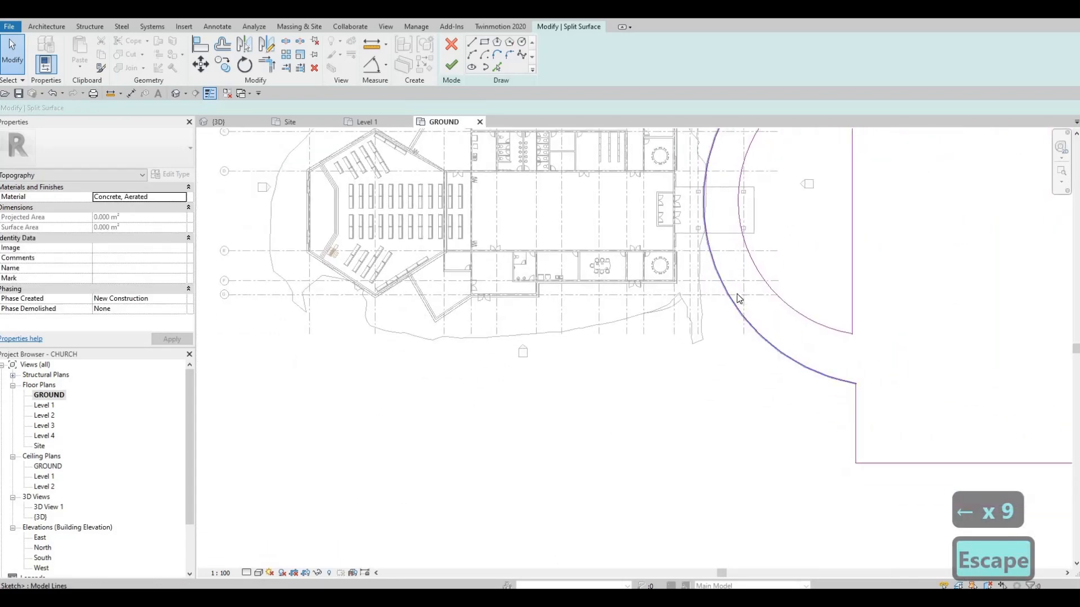
scroll(735, 286, "down", 2)
scroll(794, 210, "up", 1)
scroll(810, 212, "up", 5)
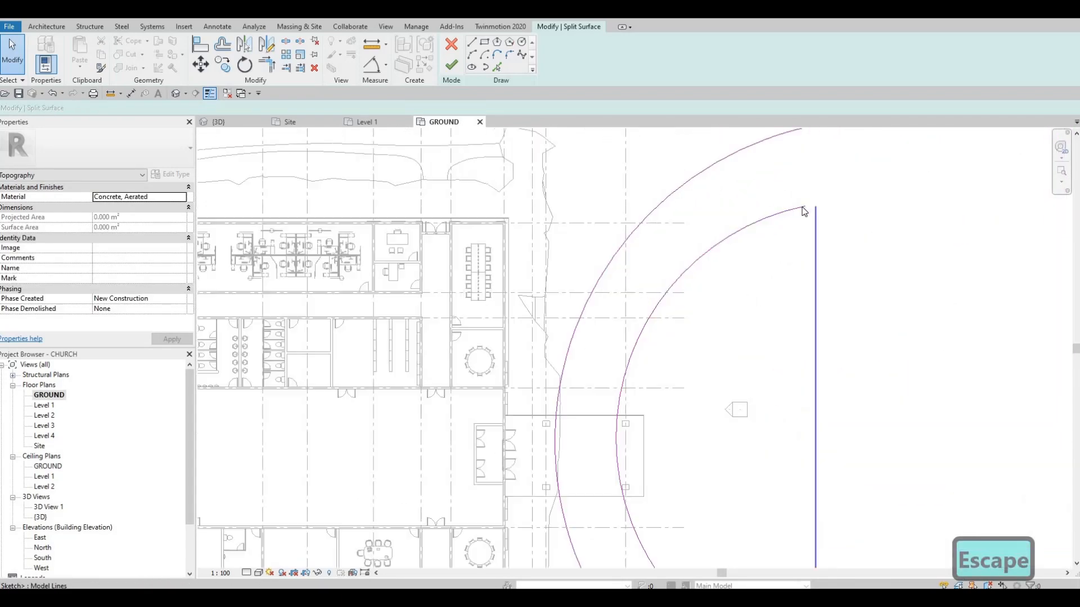
key("t")
key("r")
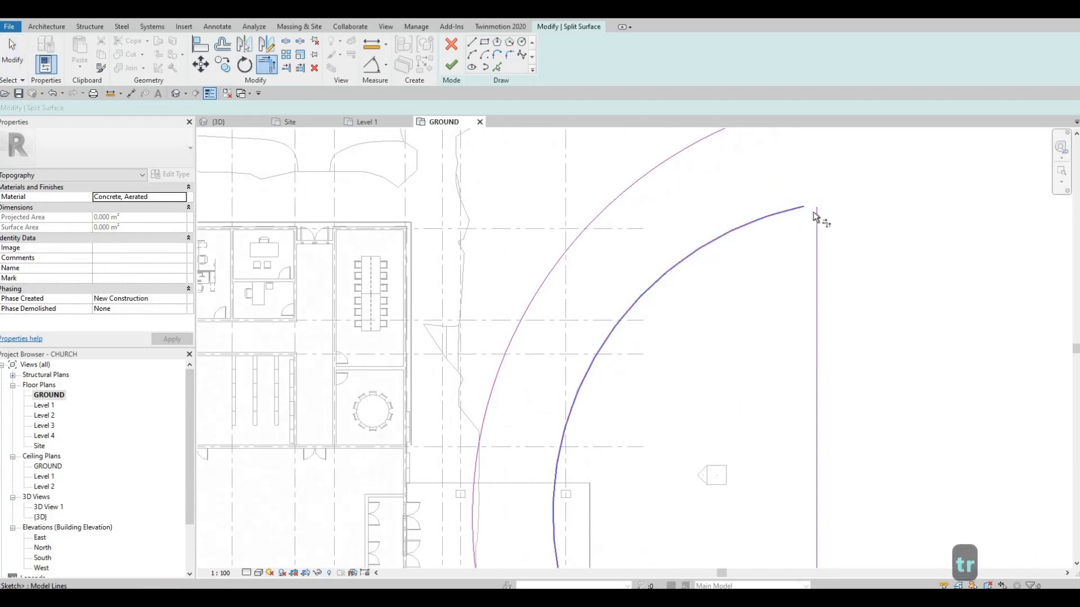
left_click(808, 209)
left_click(811, 208)
Trim the lower ends of the inner and outer driveway arcs to their adjoining vertical lines.
scroll(836, 407, "down", 5)
middle_click_drag(820, 484, 792, 292)
scroll(792, 290, "up", 4)
middle_click_drag(786, 348, 780, 297)
left_click(780, 297)
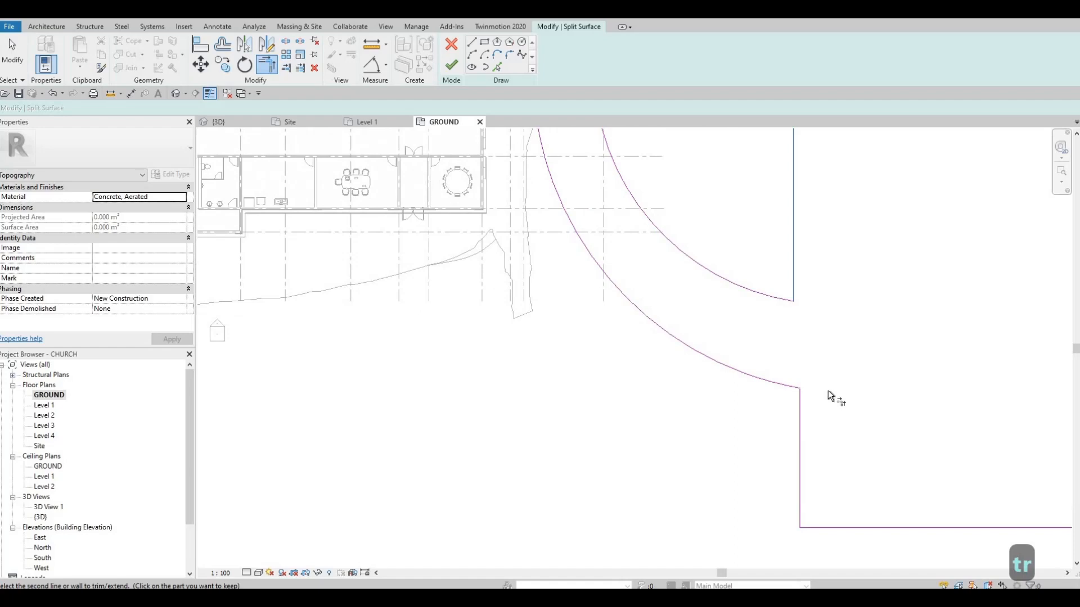
left_click(783, 385)
left_click(800, 411)
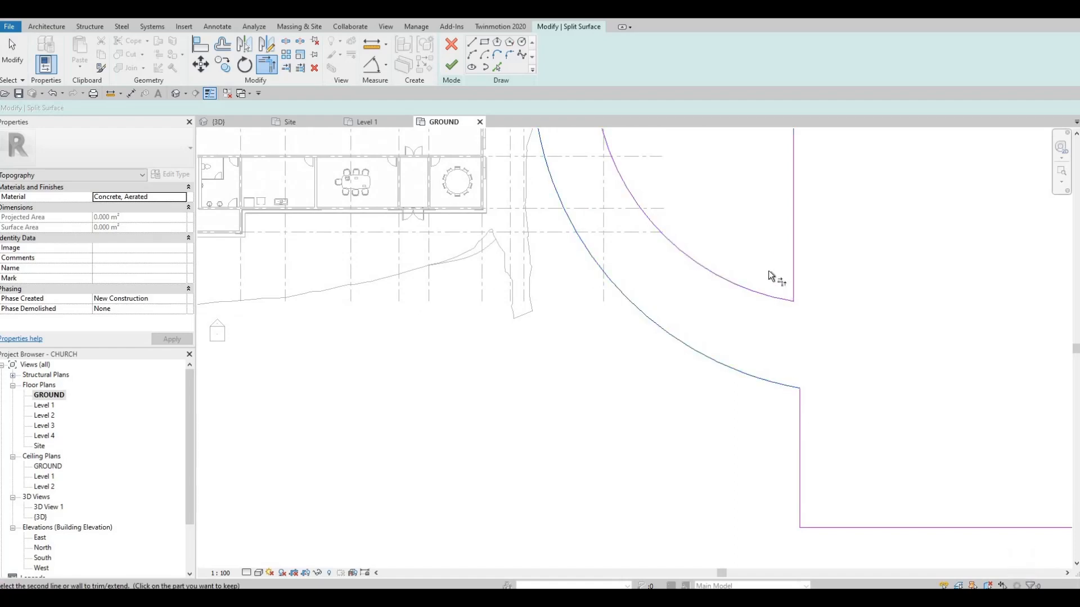
Trim the outer driveway arc's upper end to the rectangle's adjoining vertical edge.
scroll(771, 277, "down", 4)
middle_click_drag(768, 238, 769, 346)
middle_click_drag(774, 135, 778, 277)
scroll(779, 278, "up", 1)
left_click(778, 277)
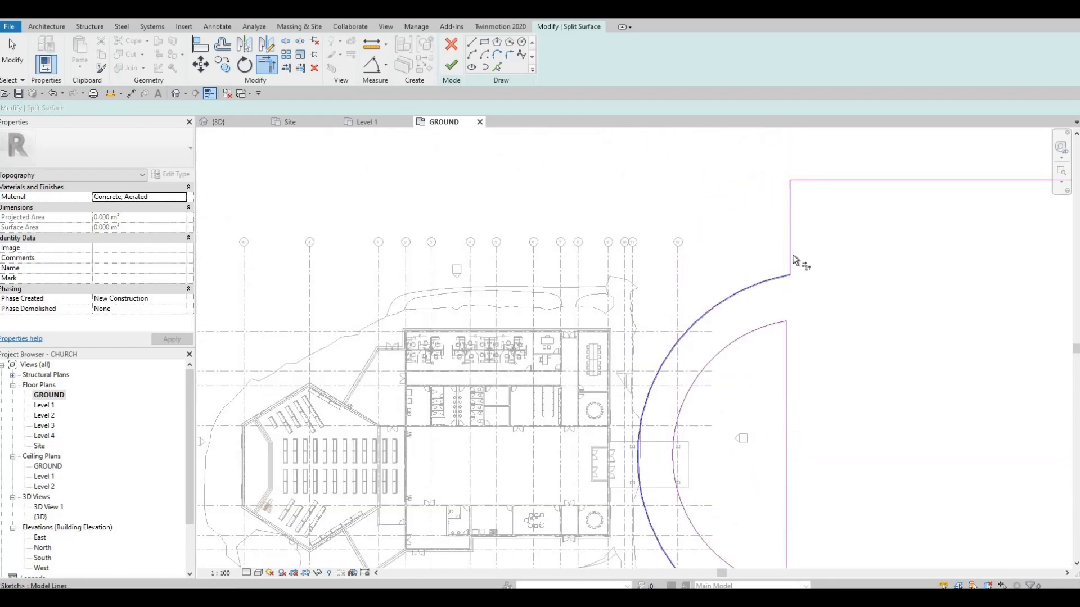
scroll(792, 260, "up", 2)
scroll(815, 296, "down", 5)
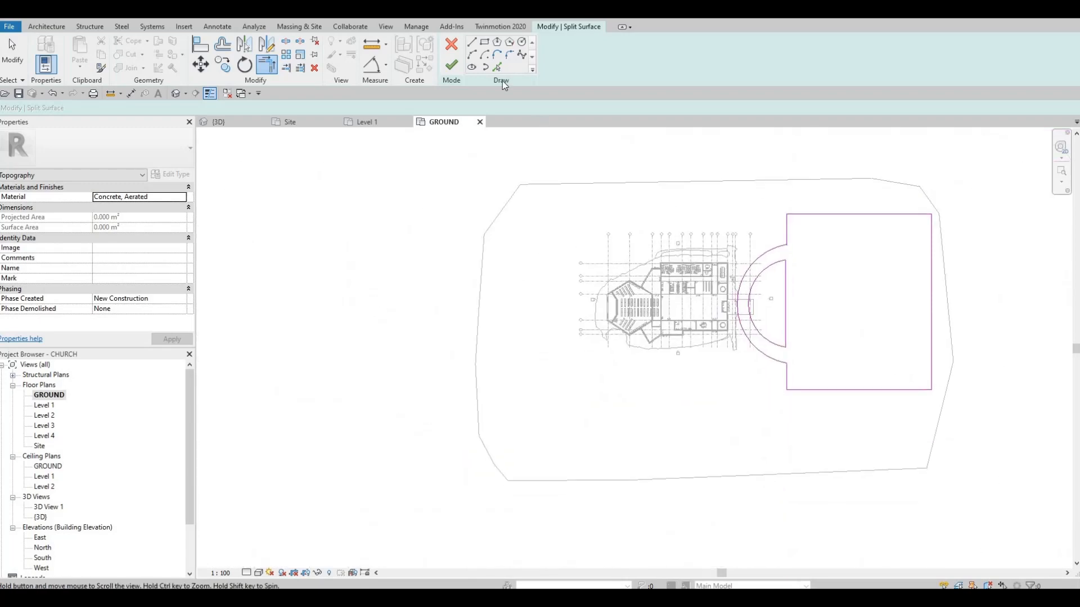
key("Escape")
Sketch an arc with a radius of about 7,550 mm curving down from the rectangle's lower edge.
scroll(848, 326, "up", 2)
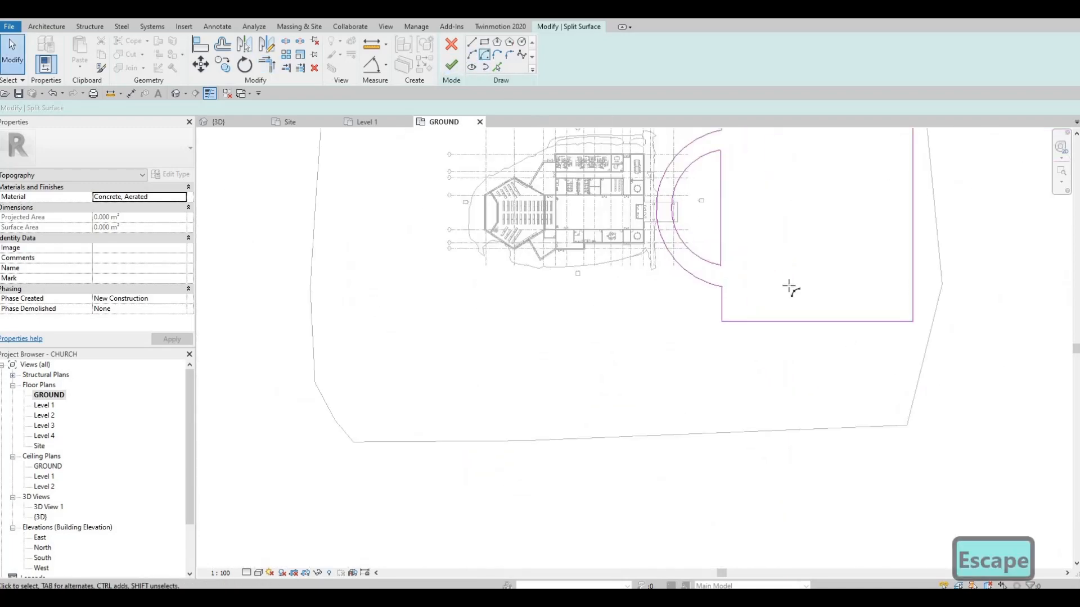
left_click(832, 347)
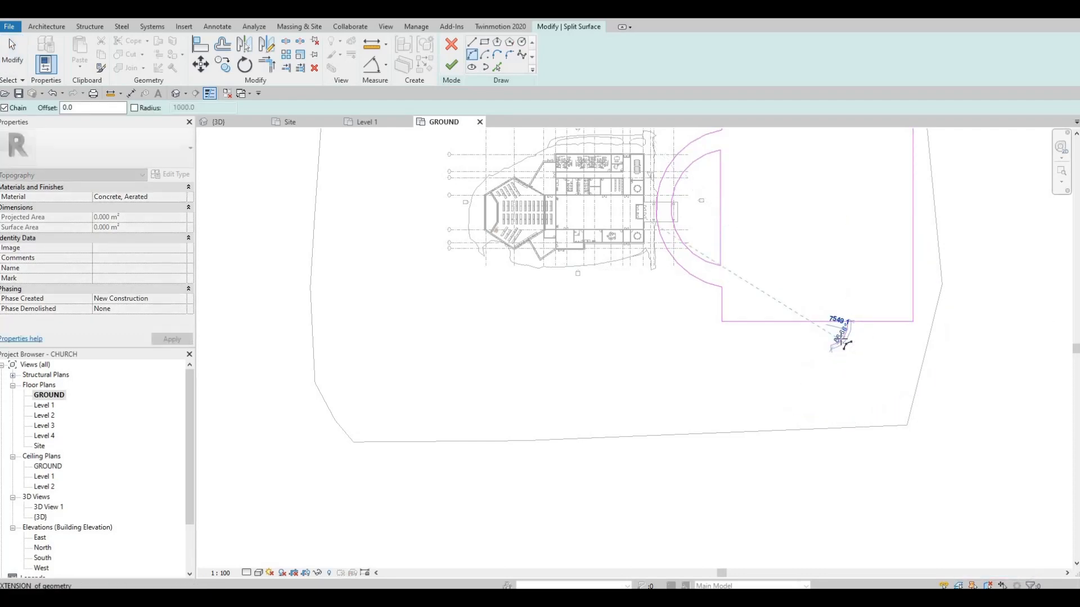
left_click(841, 339)
key("Escape")
left_click(887, 322)
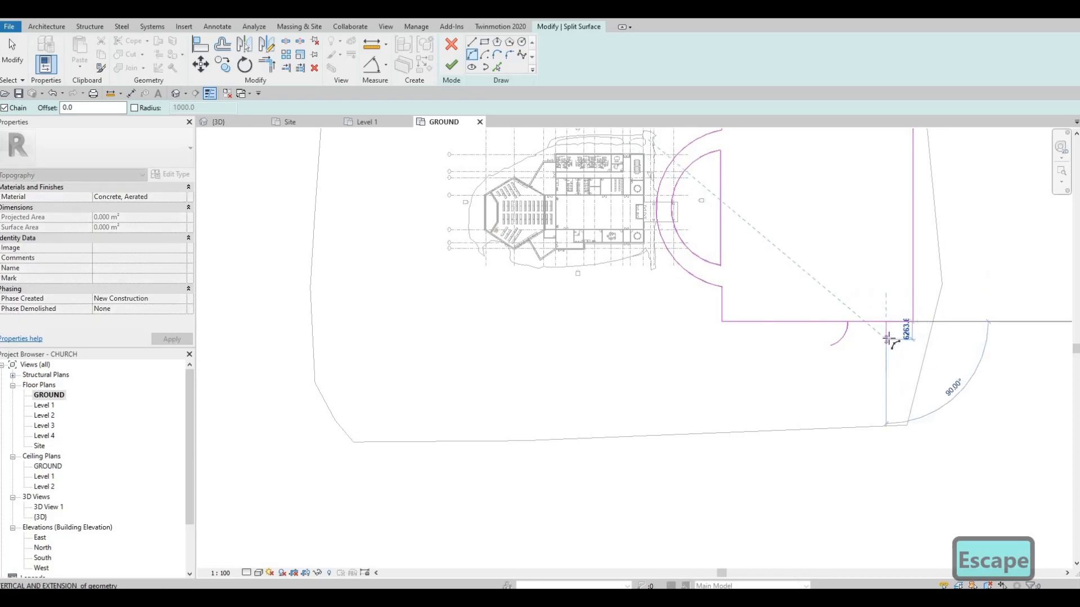
left_click(888, 341)
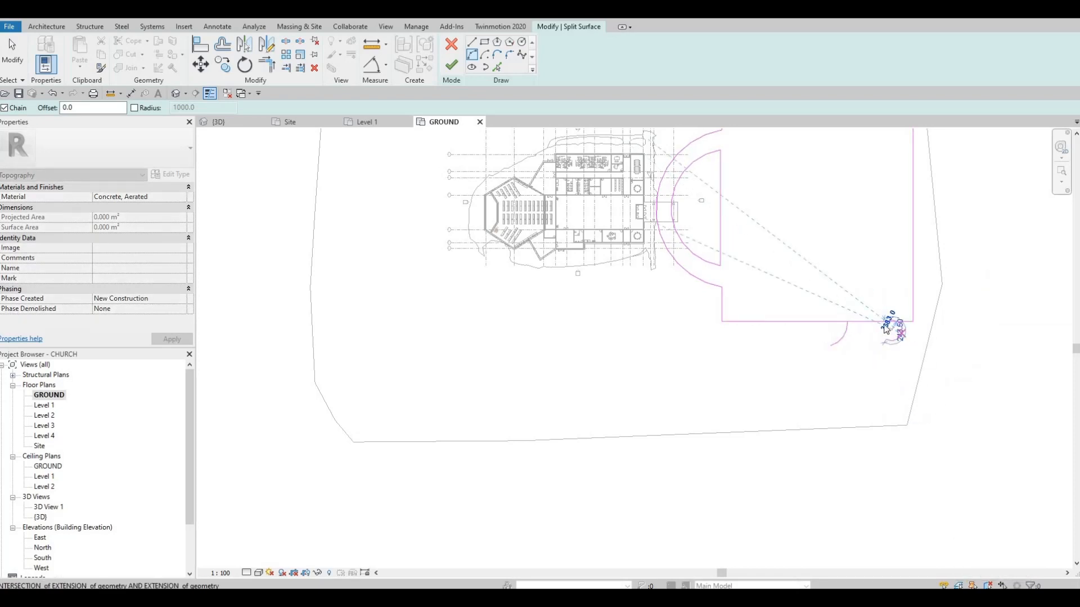
key("Escape")
Sketch a second, opposing arc with a radius of about 4,045 mm below the rectangle's lower edge, near its lower-right corner.
left_click(880, 331)
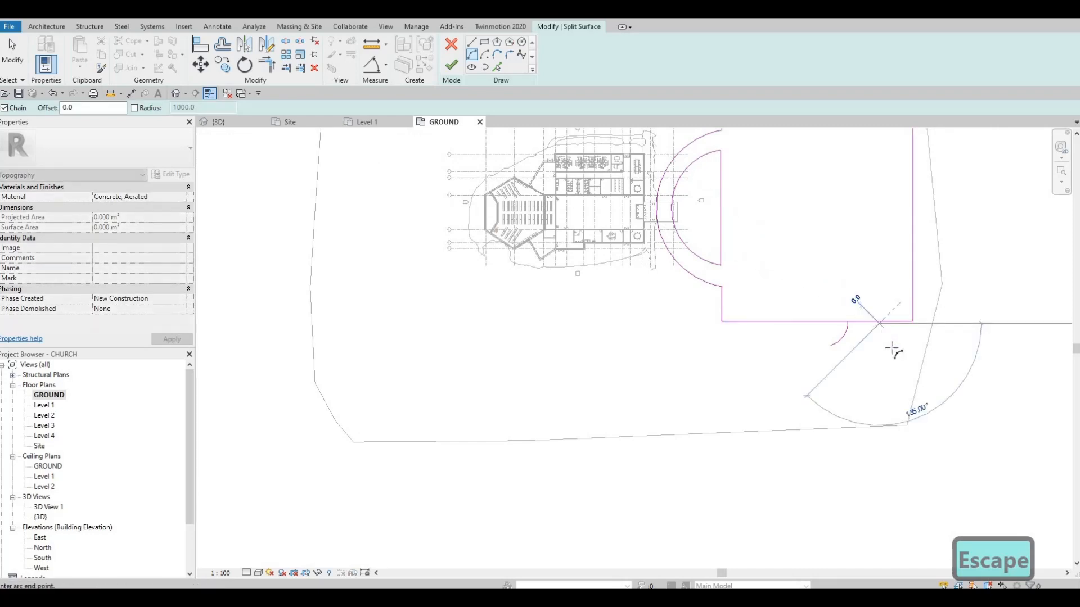
scroll(888, 343, "up", 2)
left_click(887, 349)
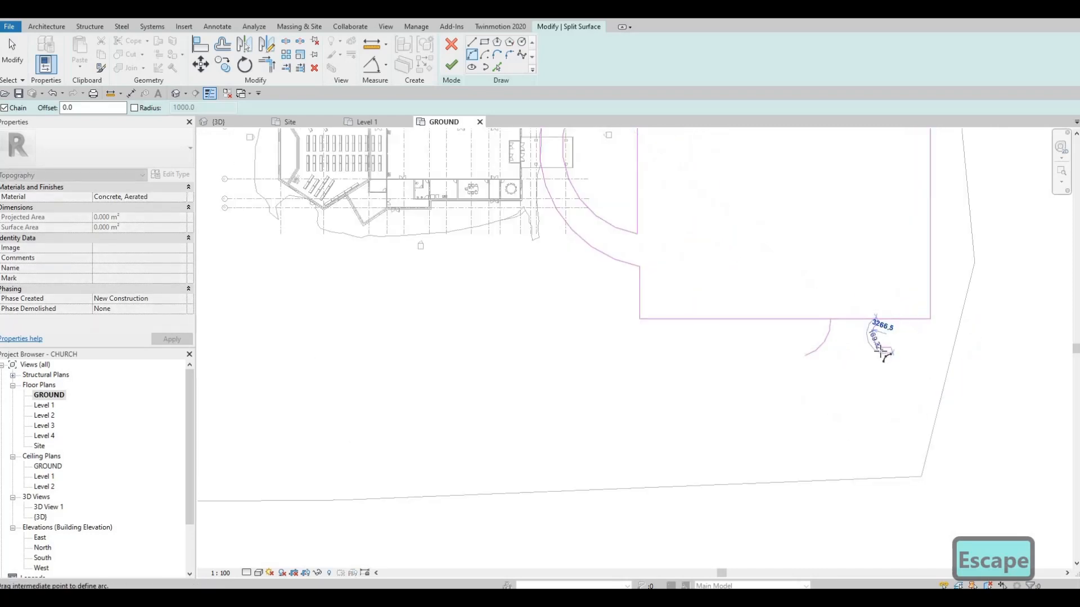
scroll(887, 339, "up", 3)
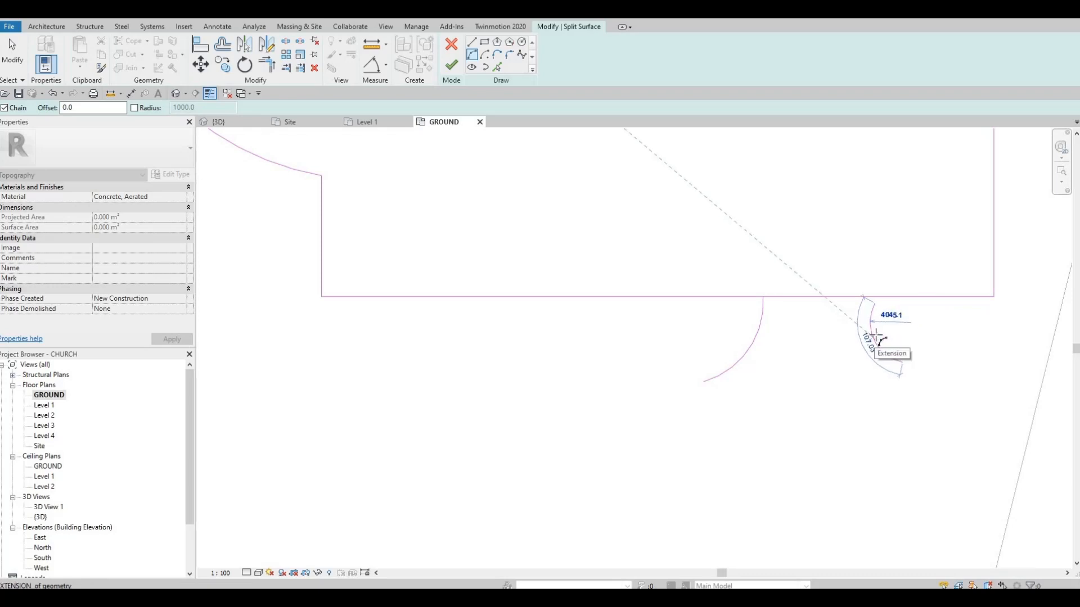
left_click(878, 339)
key("Escape")
scroll(872, 326, "down", 3)
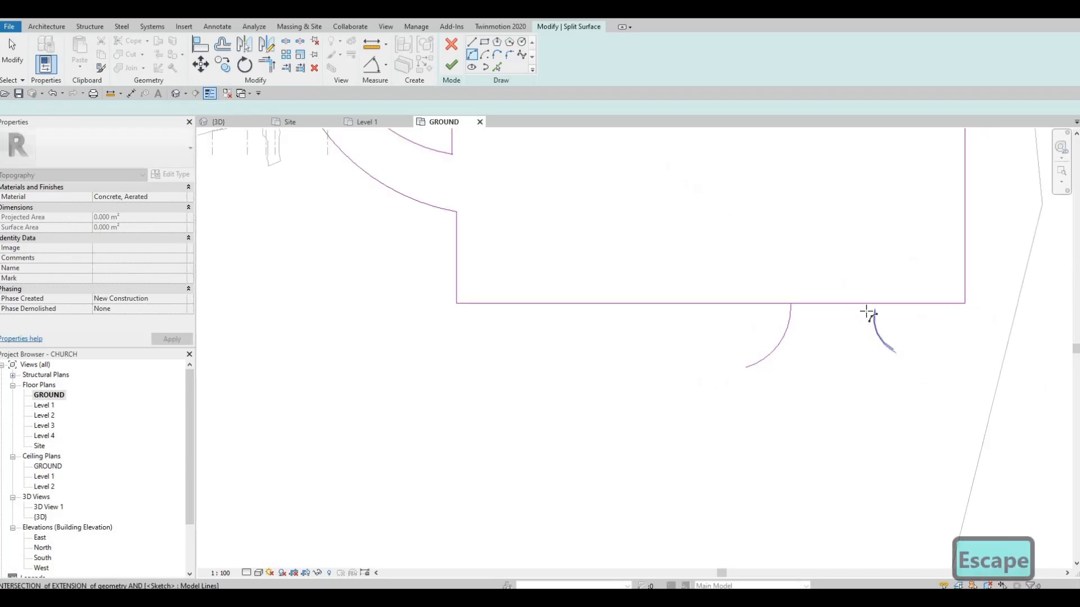
scroll(497, 147, "down", 2)
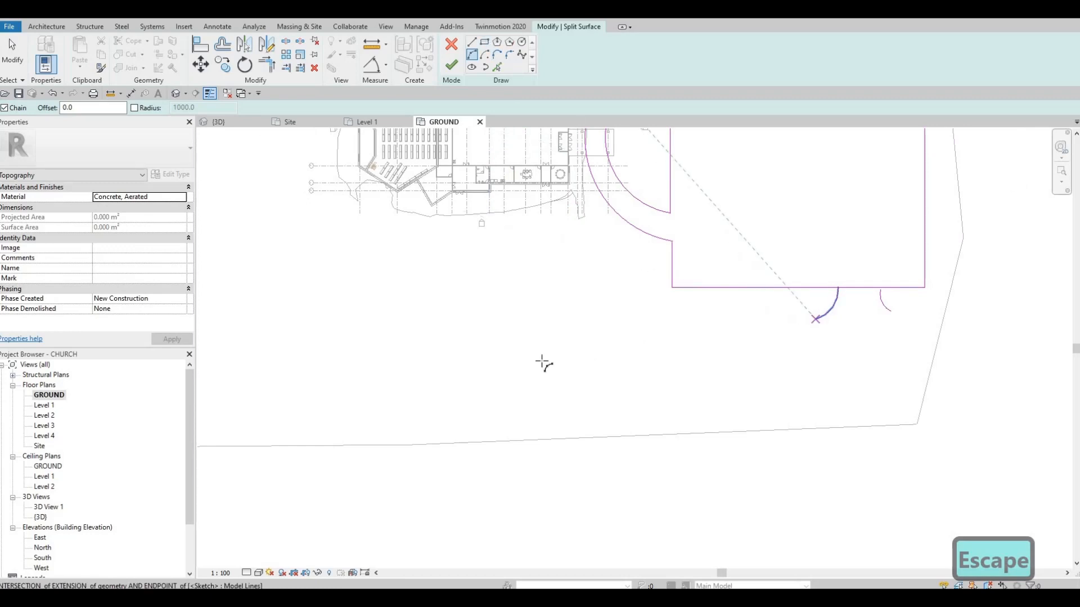
left_click(815, 319)
scroll(504, 216, "down", 2)
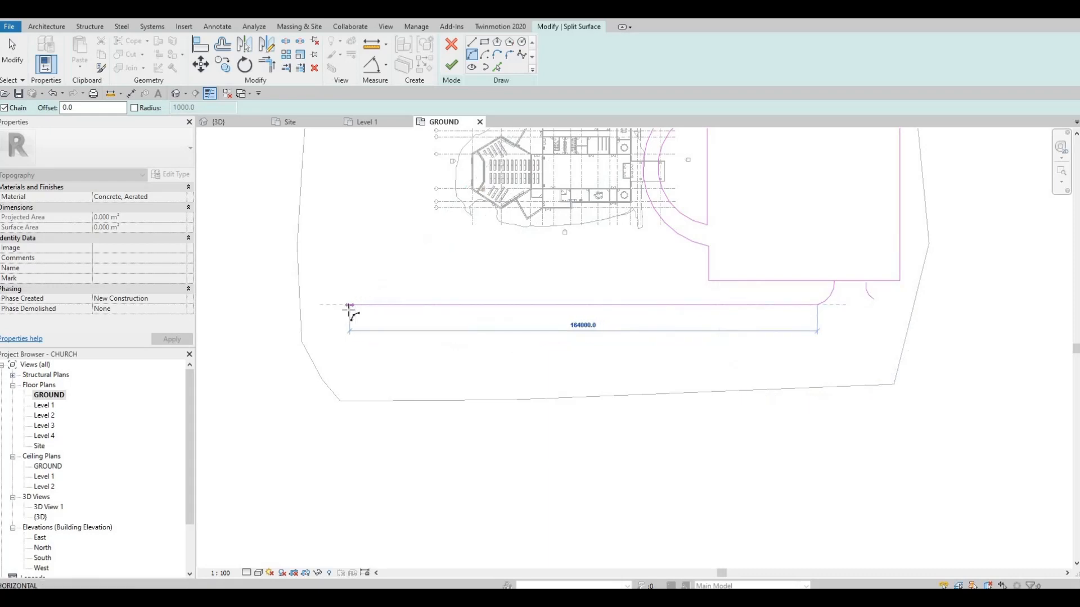
key("Escape")
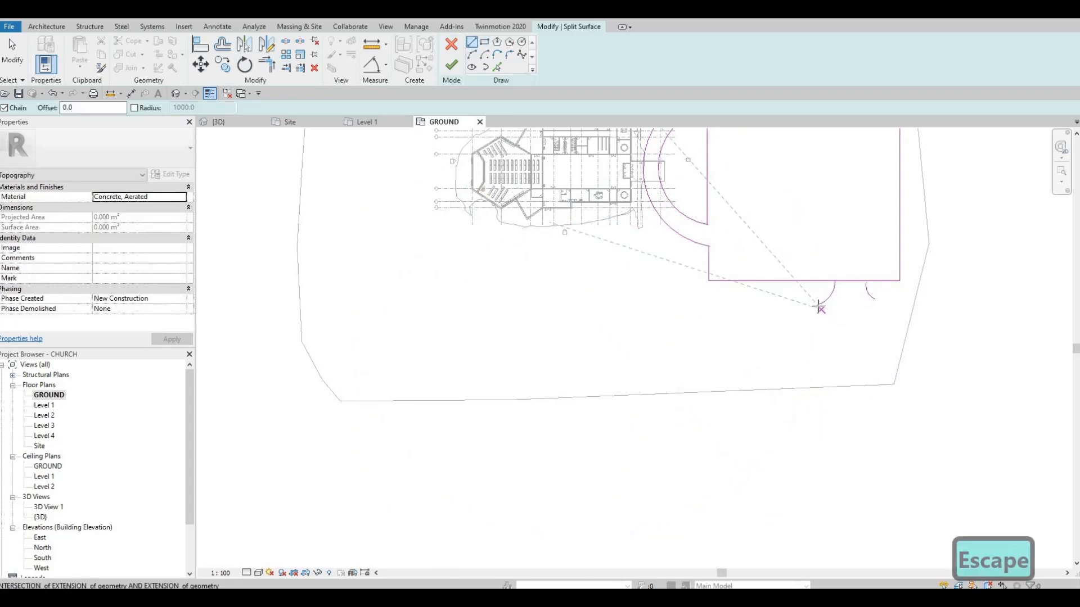
Sketch the road strip's outline from the first arc's end: about 158,200 mm along the top, 18,000 mm down, across the bottom and up the far end.
left_click(817, 305)
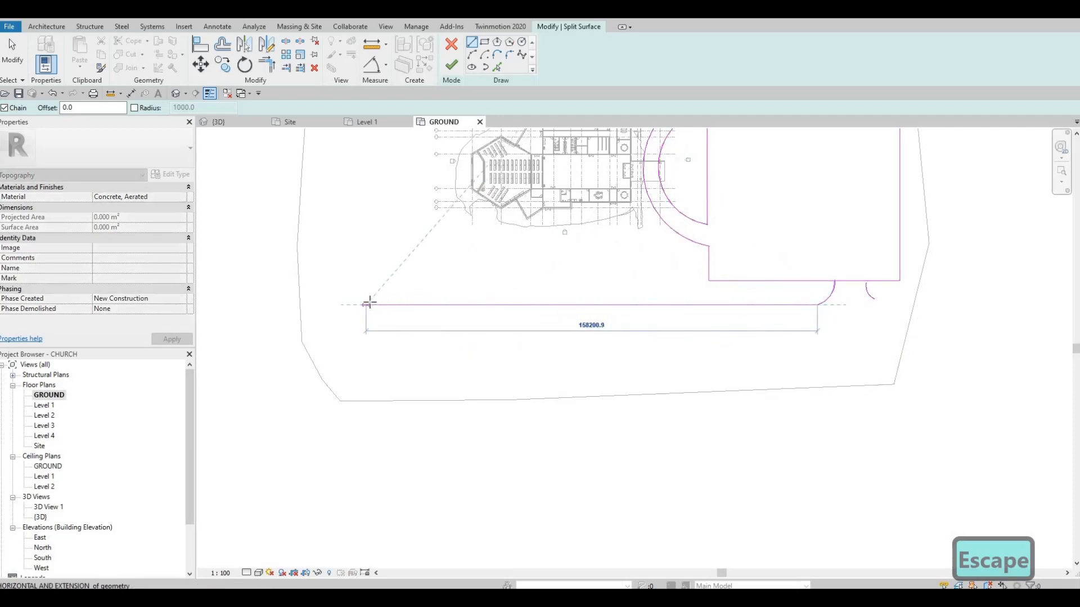
left_click(373, 345)
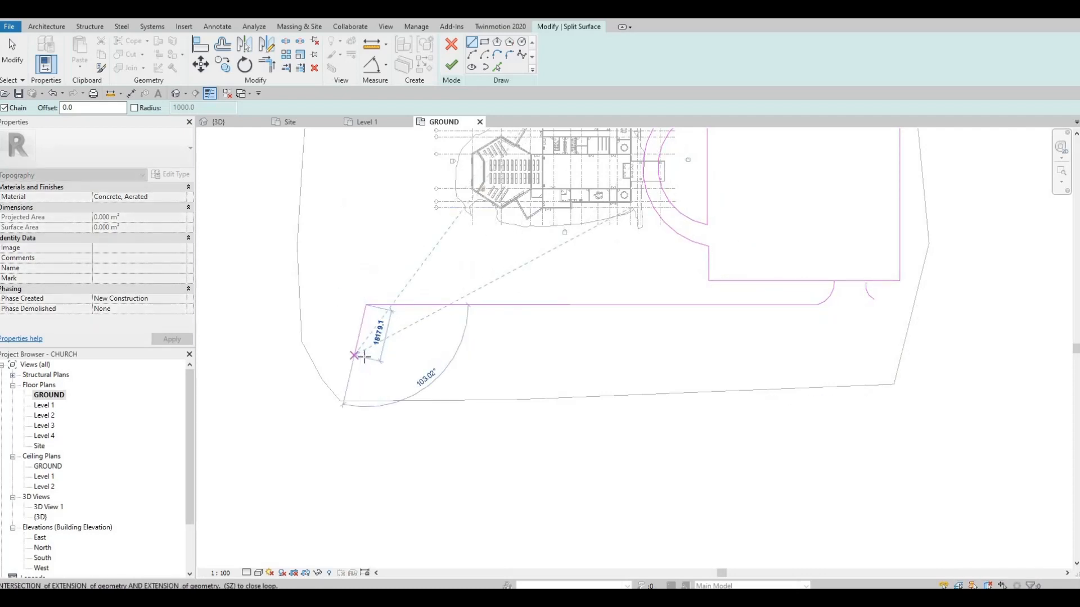
key("Return")
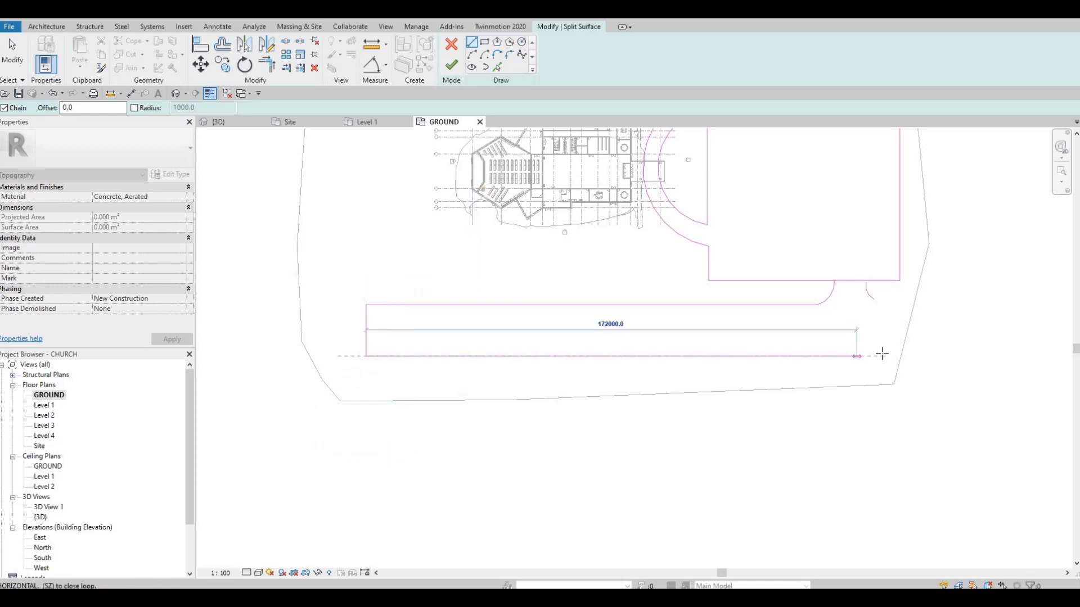
left_click(886, 307)
scroll(888, 307, "up", 2)
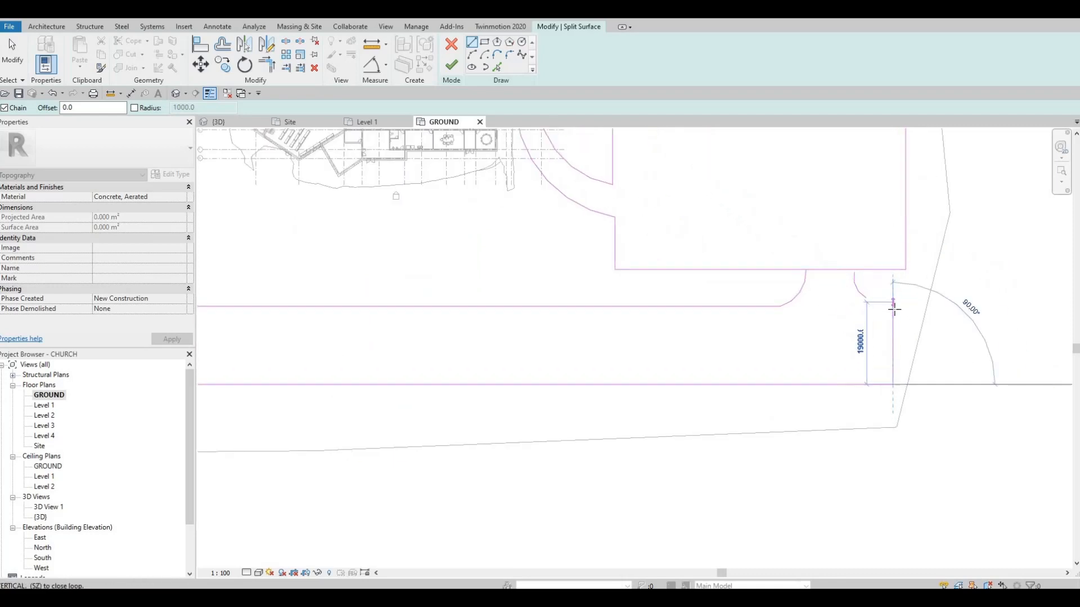
left_click(873, 317)
key("Escape")
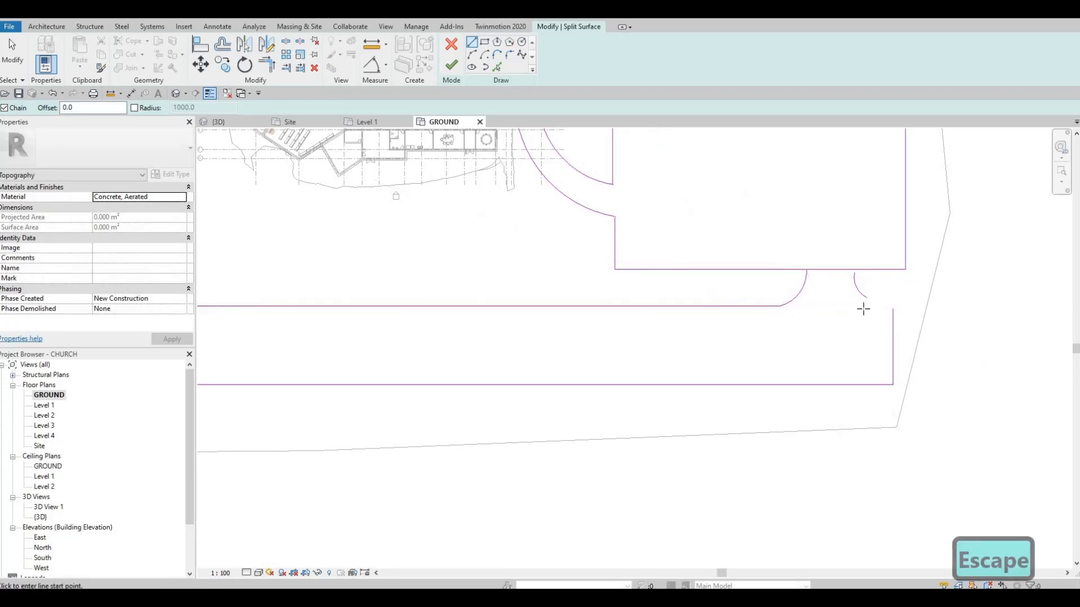
left_click(892, 310)
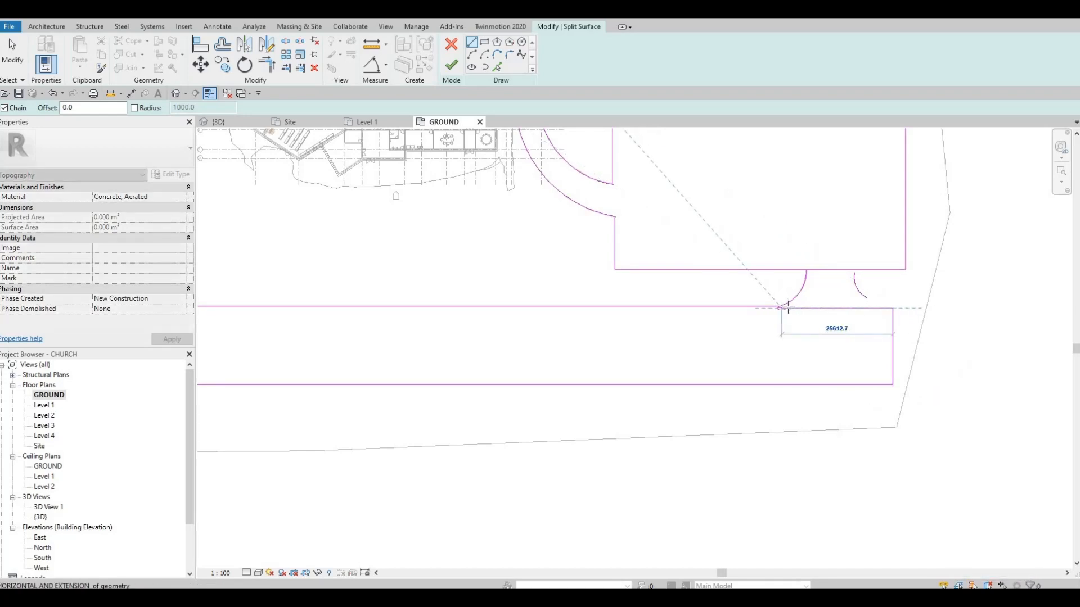
scroll(779, 307, "up", 1)
key("Escape")
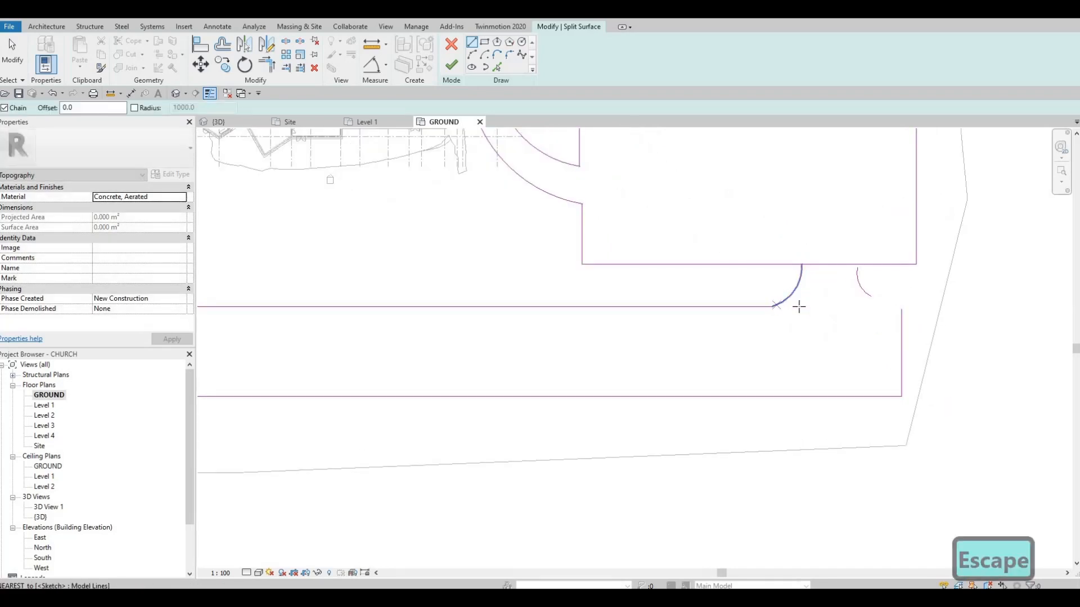
Sketch a horizontal line about 25,400 mm long from the first arc's lower end towards the road strip's short vertical end.
left_click(781, 308)
left_click(899, 307)
key("Escape")
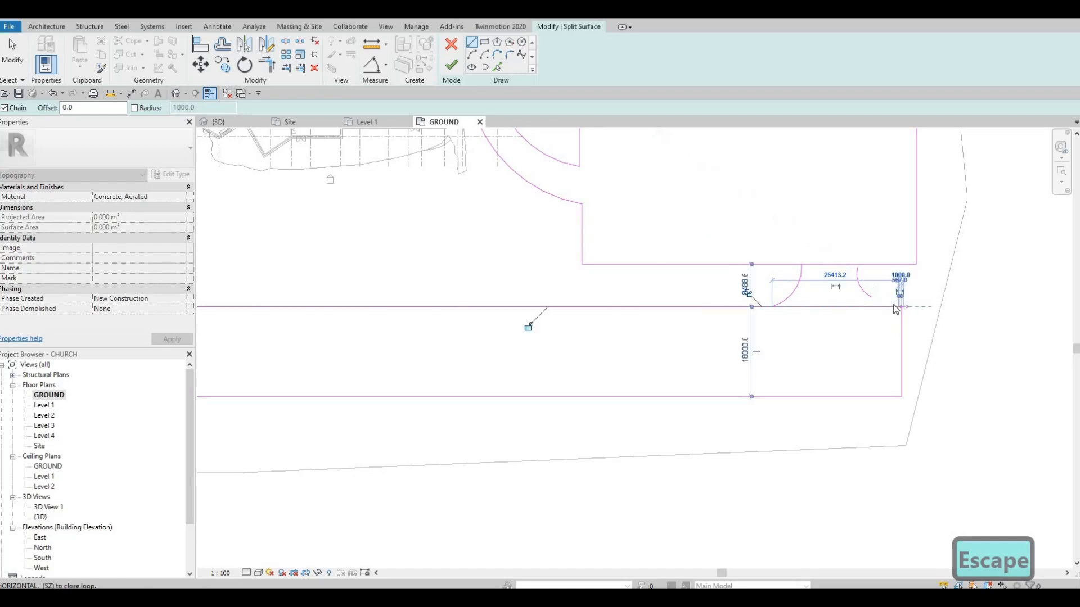
scroll(886, 324, "up", 2)
key("Escape")
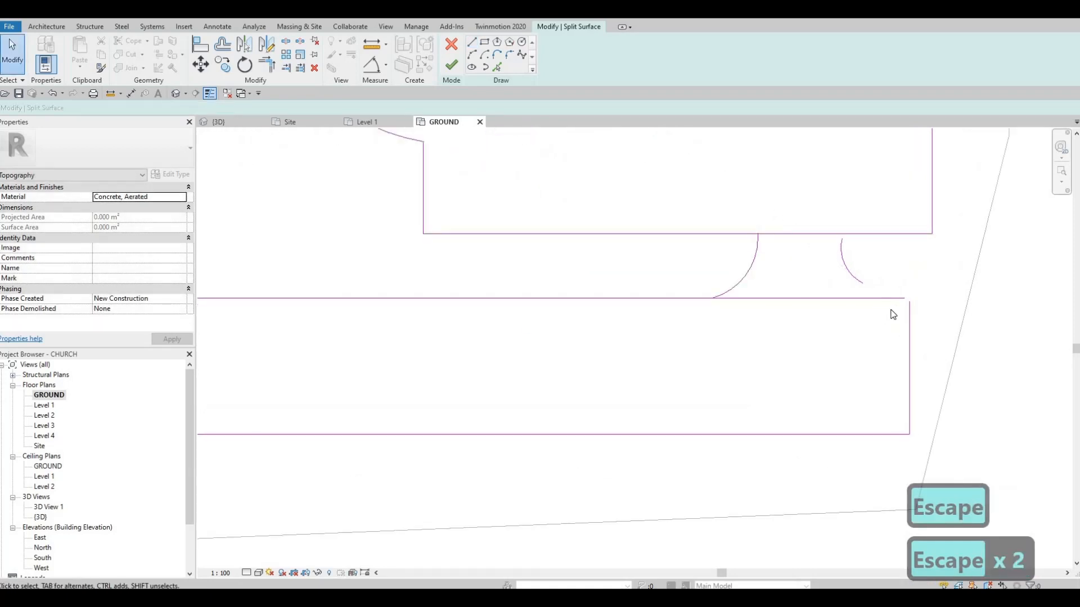
Trim the new horizontal line and the road strip's vertical end line into a corner.
key("t")
key("r")
left_click(888, 298)
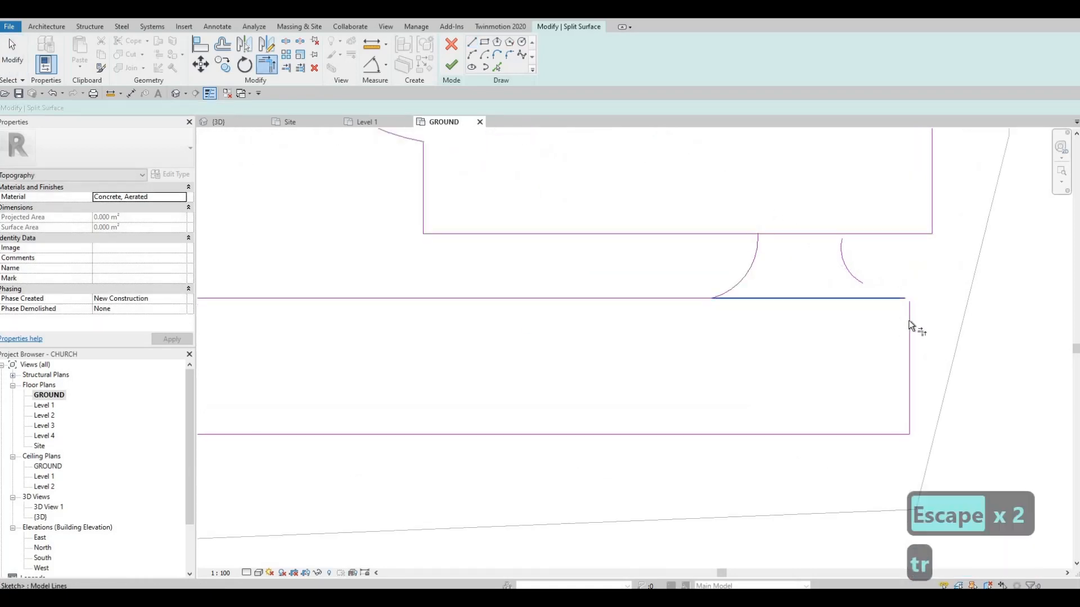
left_click(865, 297)
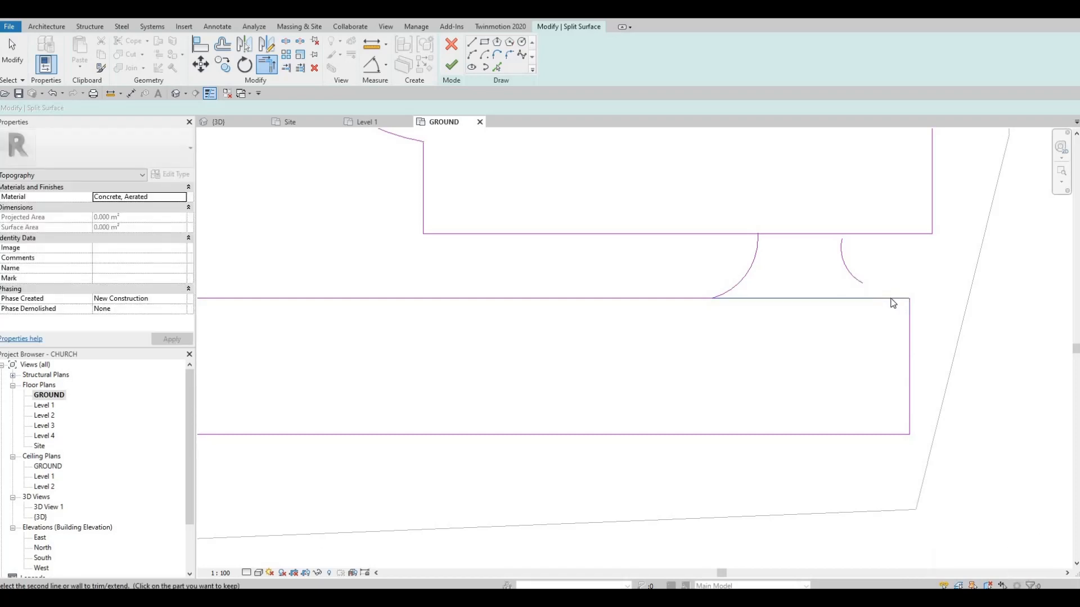
key("Escape")
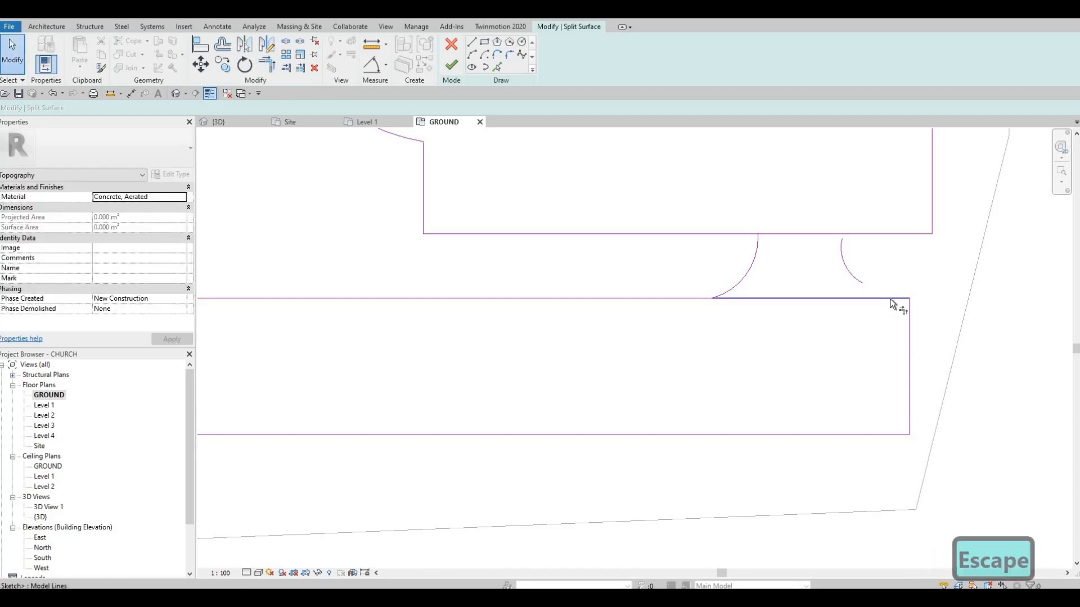
key("t")
key("r")
key("Escape")
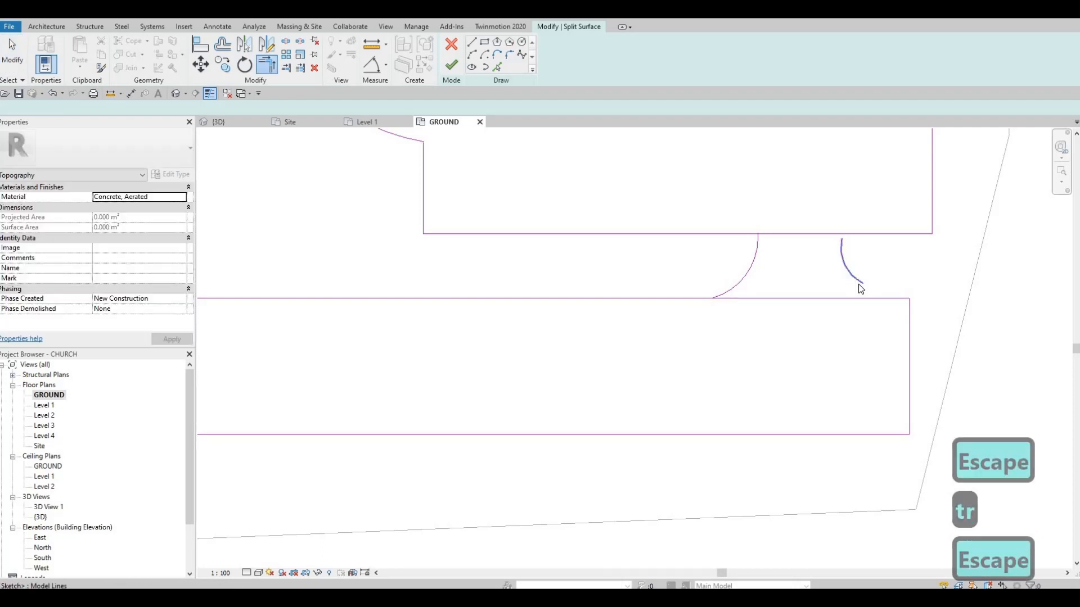
Replace the short opposing arc with one running from the rectangle's lower edge to the road strip's upper line.
left_click(859, 284)
mouse_move(862, 284)
left_mouse_down()
mouse_move(890, 308)
mouse_move(869, 293)
left_mouse_up()
key("Delete")
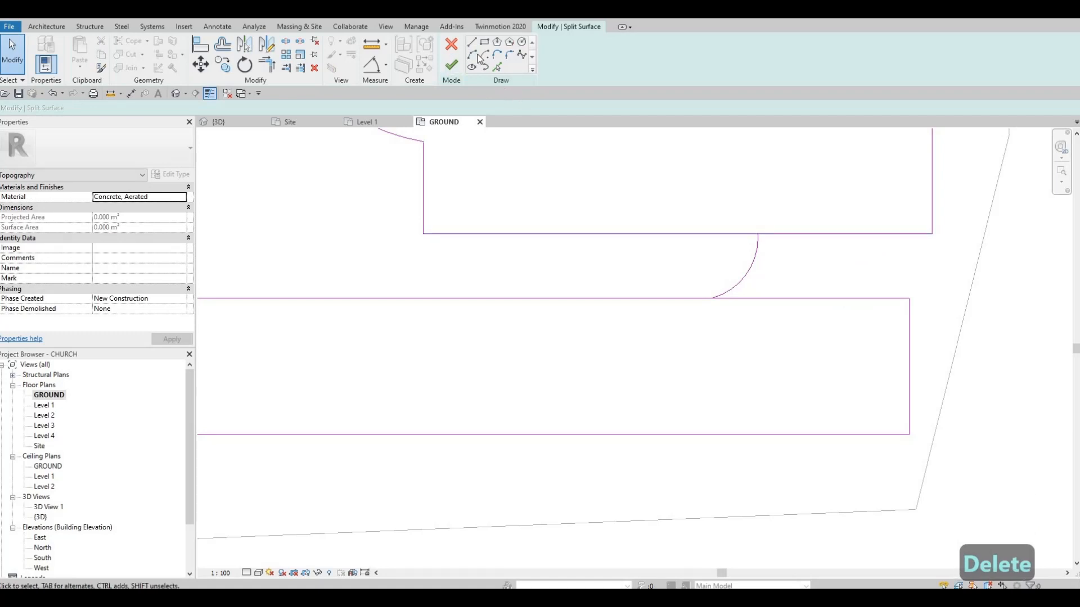
left_click(848, 233)
left_click(881, 298)
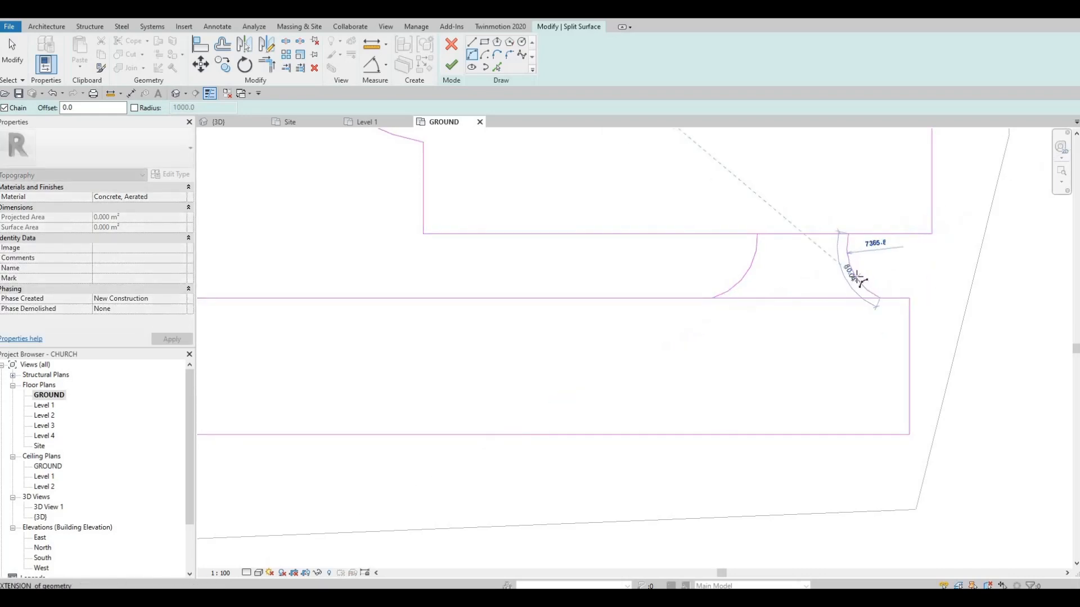
left_click(843, 277)
key("Escape")
key("Escape")
key("Escape")
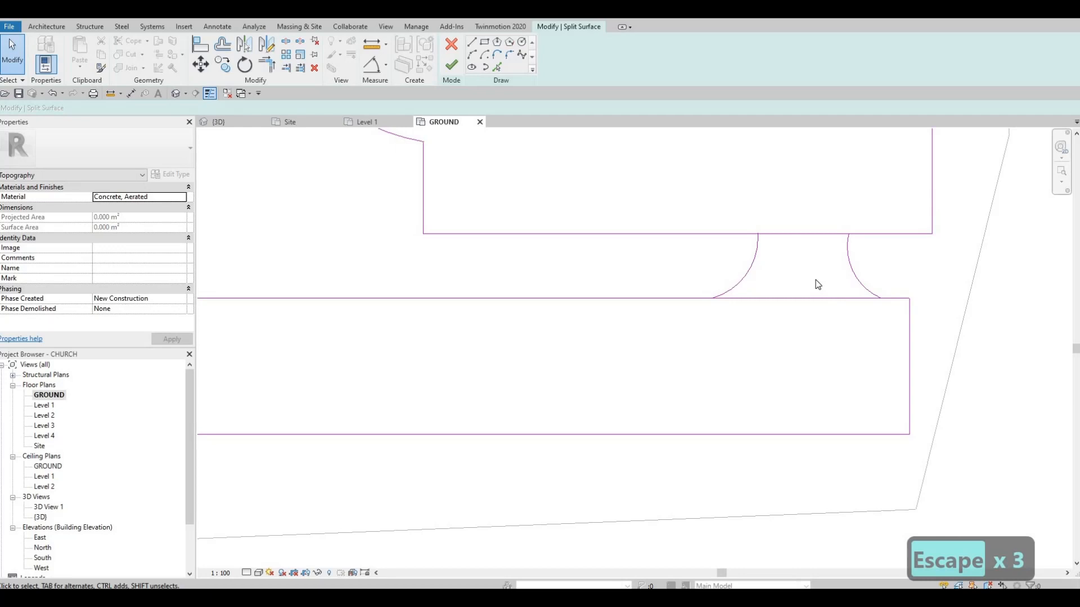
Split the rectangle's lower edge and the road strip's upper line between the two connecting arcs.
key("s")
key("l")
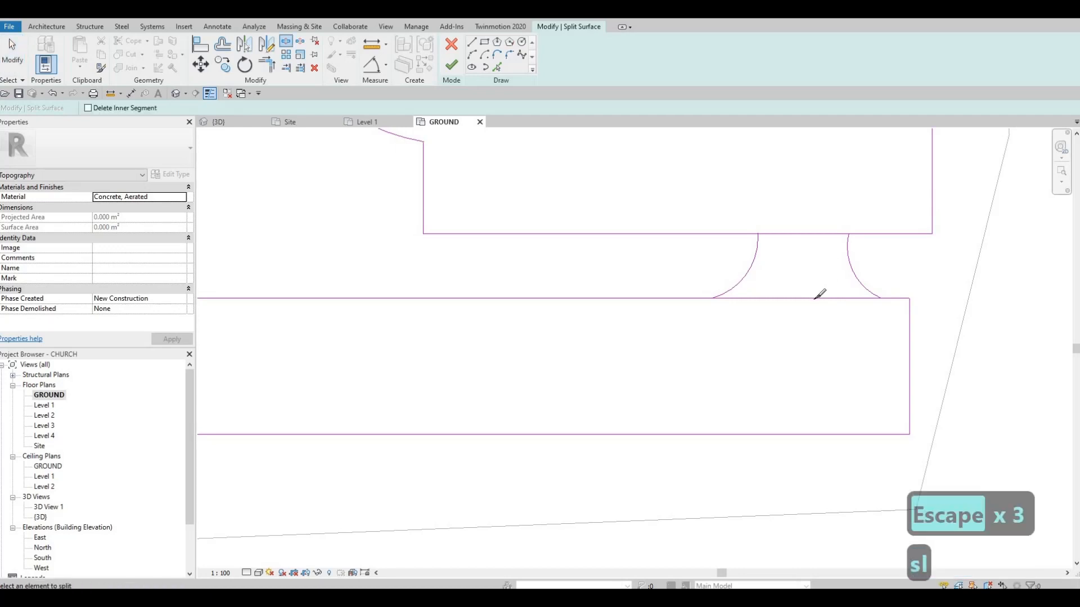
key("Escape")
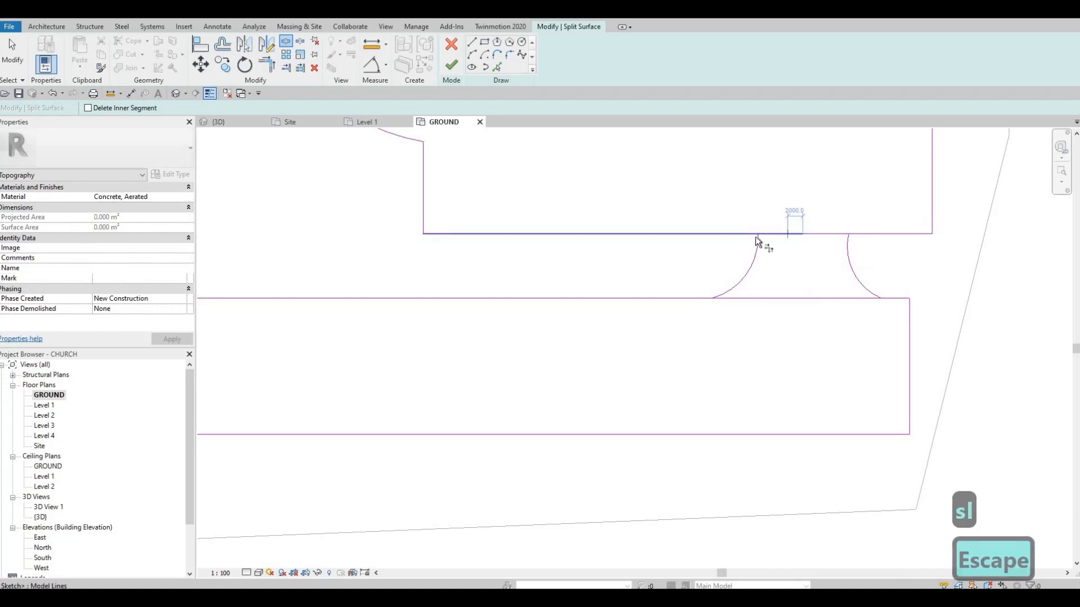
key("Escape")
Trim both connecting arcs into corners with the rectangle's lower edge and the road strip's upper line.
key("t")
key("r")
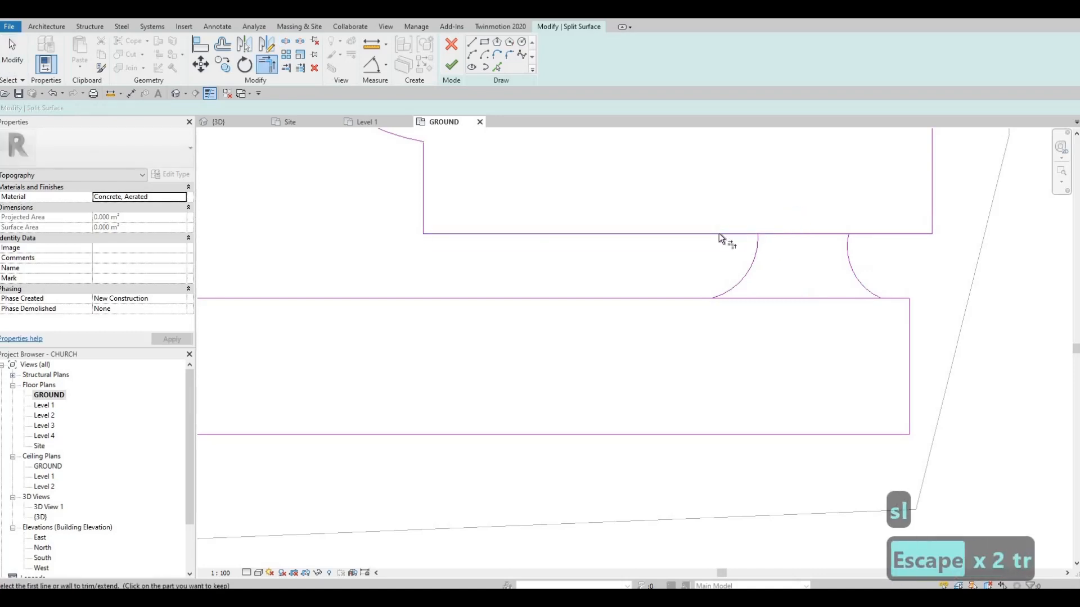
left_click(754, 263)
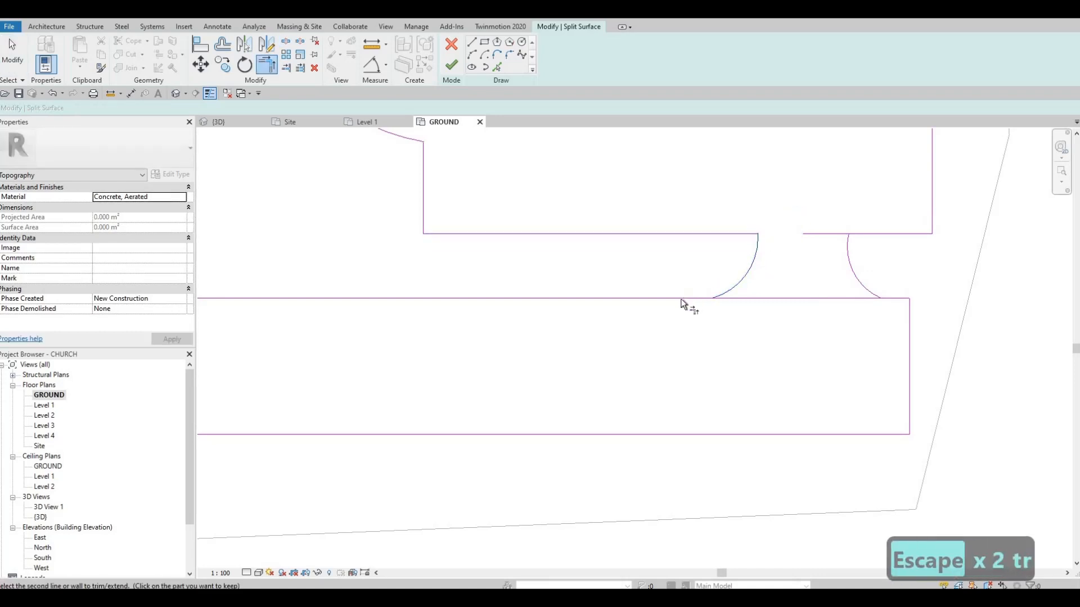
left_click(782, 295)
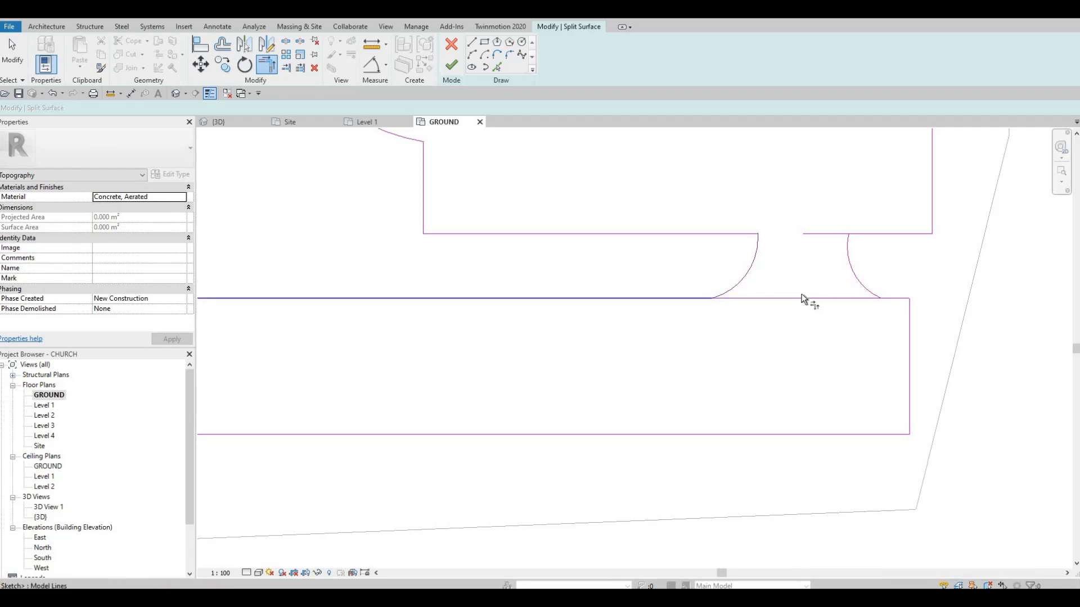
left_click(856, 281)
left_click(888, 299)
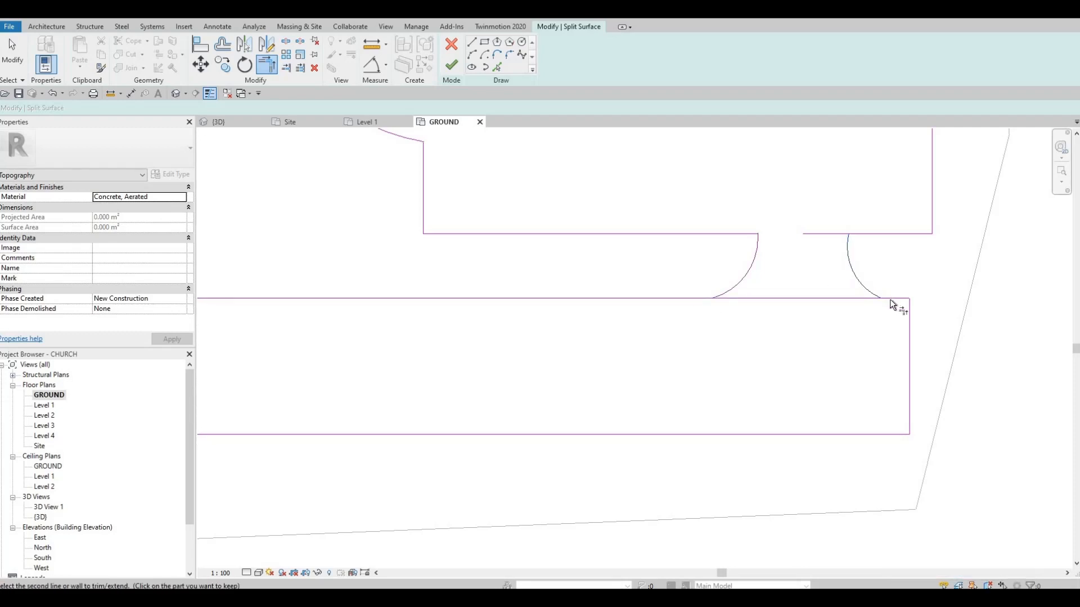
left_click(862, 232)
key("Escape")
key("Escape")
Delete the leftover segment of the road strip's upper line between the two connecting arcs.
left_click(798, 298)
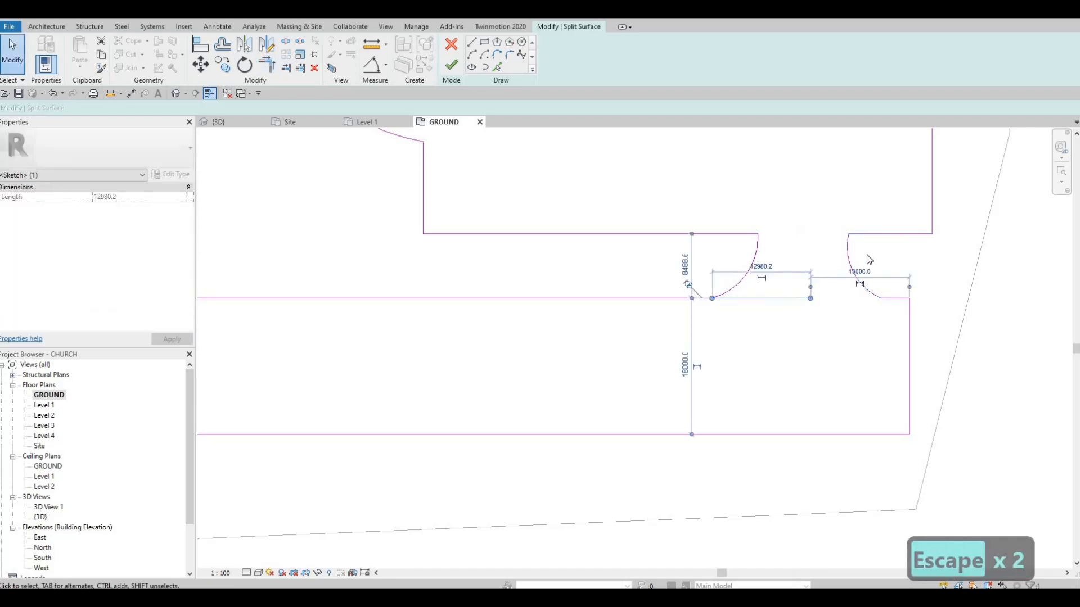
key("Delete")
scroll(838, 269, "down", 5)
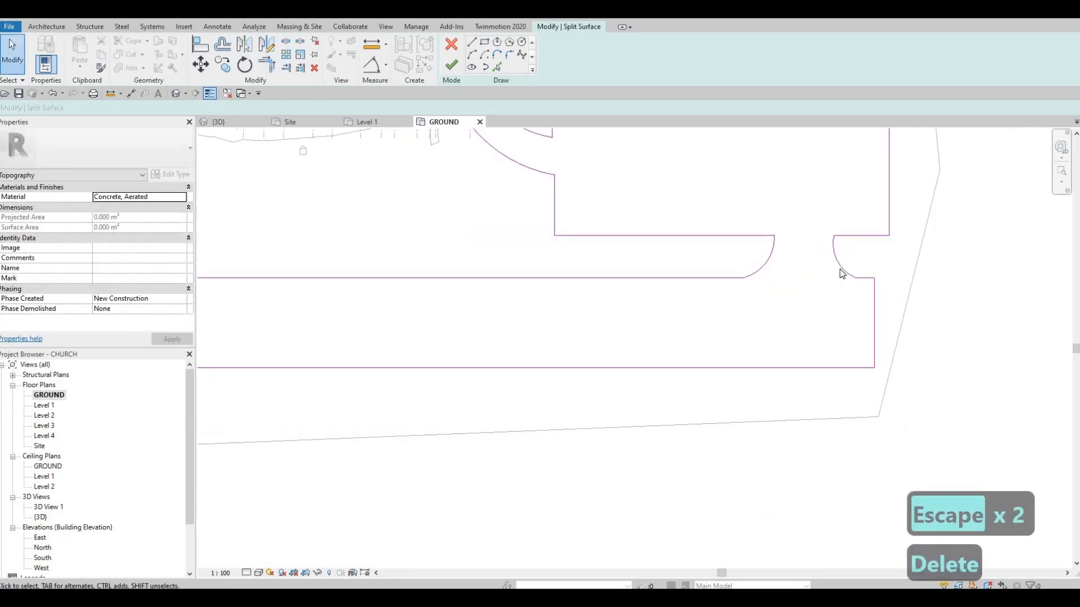
Try to finish the surface split, show the elements the error refers to, and return to editing the sketch.
key("Escape")
scroll(839, 269, "up", 6)
scroll(839, 269, "down", 3)
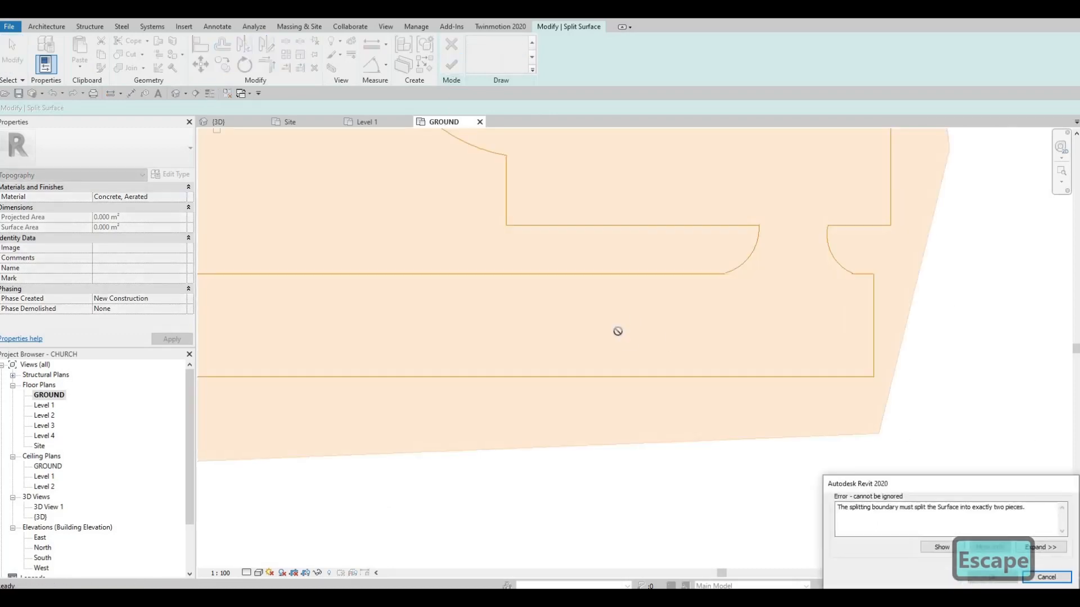
scroll(624, 277, "down", 2)
middle_click_drag(574, 212, 693, 320)
scroll(612, 330, "down", 1)
key("Escape")
scroll(638, 324, "up", 3)
scroll(693, 319, "down", 1)
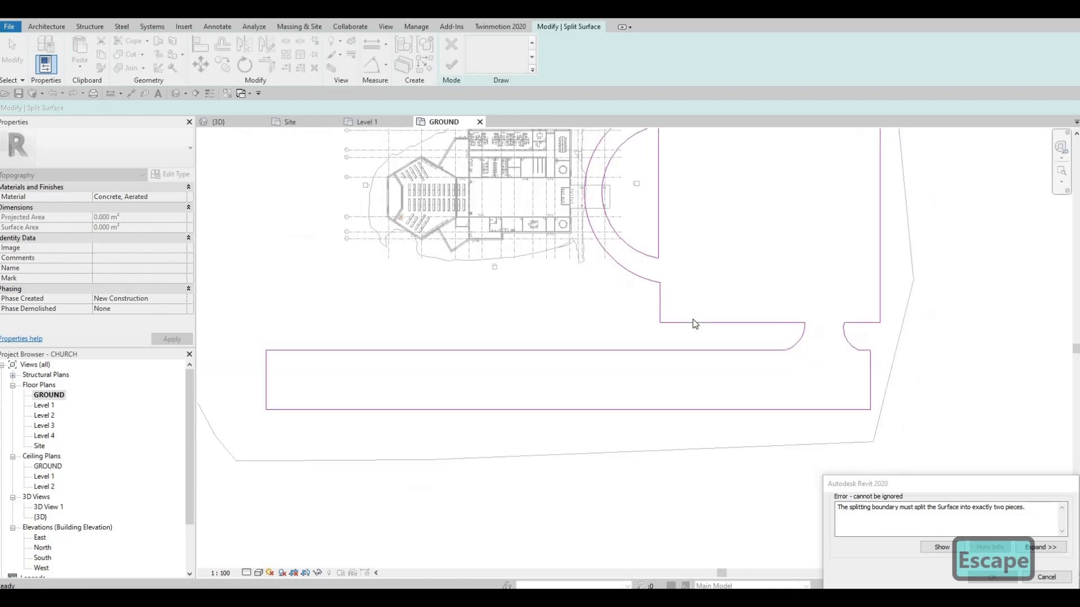
key("F1")
left_click(945, 548)
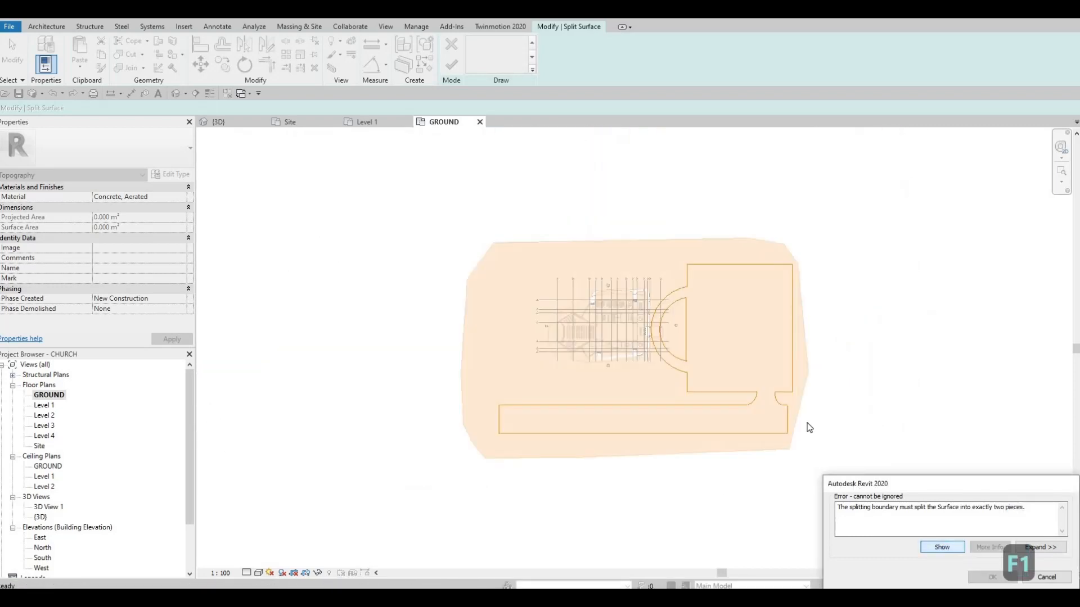
scroll(808, 427, "up", 2)
key("Escape")
Examine the endpoints where the connecting arcs meet the rectangle's lower edge and the road strip for gaps.
scroll(741, 395, "up", 1)
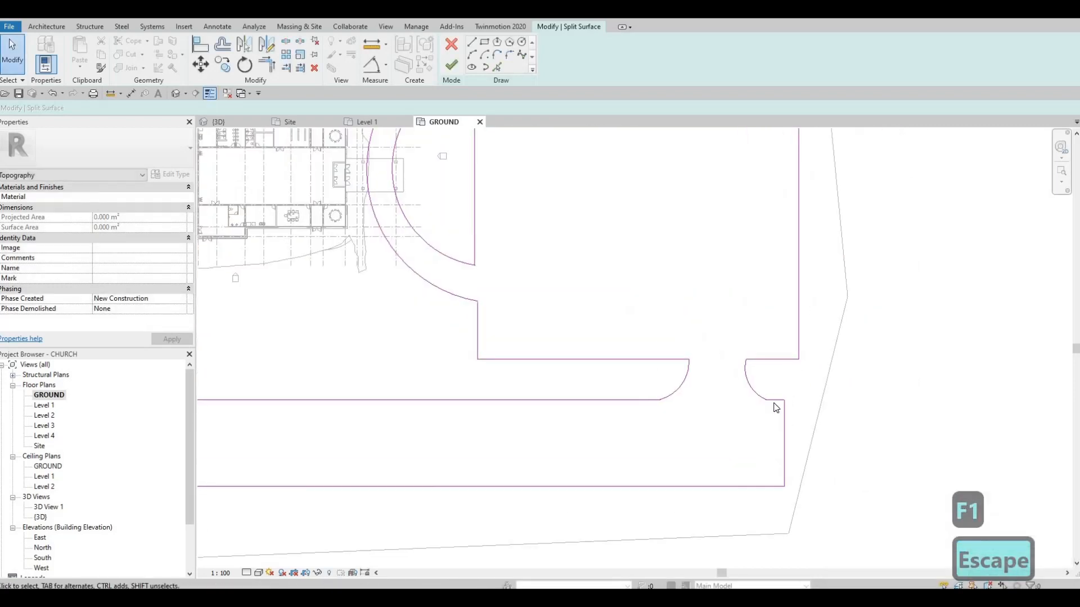
scroll(859, 444, "up", 5)
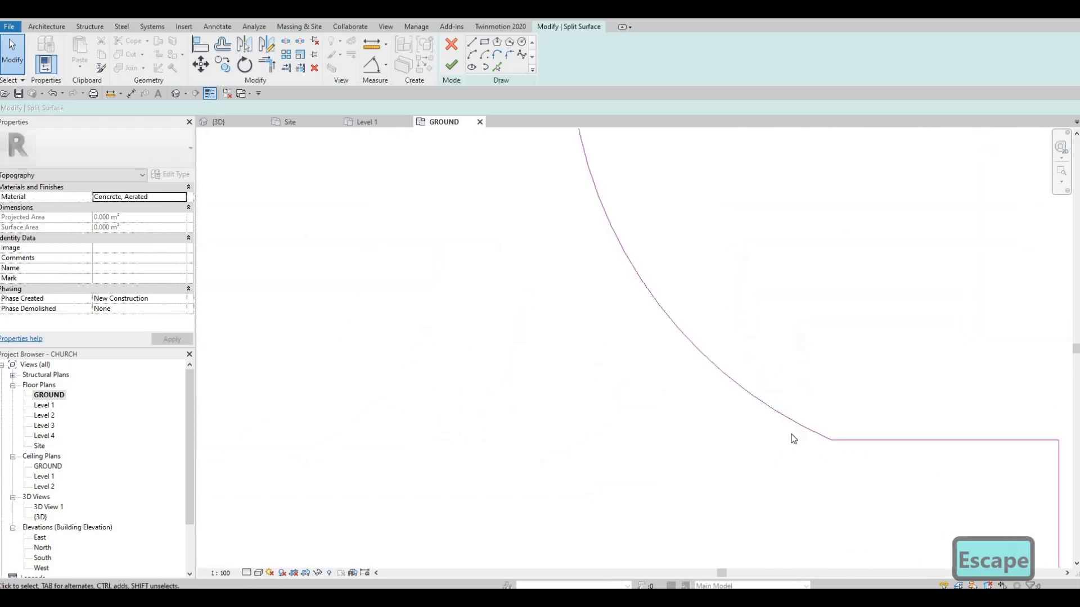
scroll(794, 436, "up", 2)
scroll(801, 428, "down", 1)
scroll(799, 411, "up", 2)
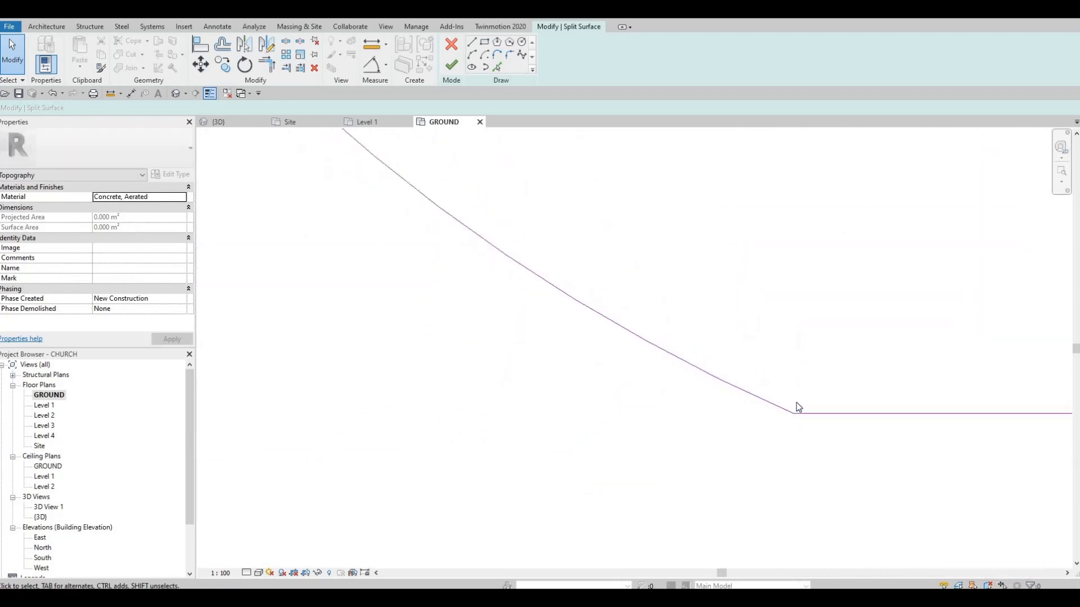
scroll(600, 398, "down", 4)
key("Escape")
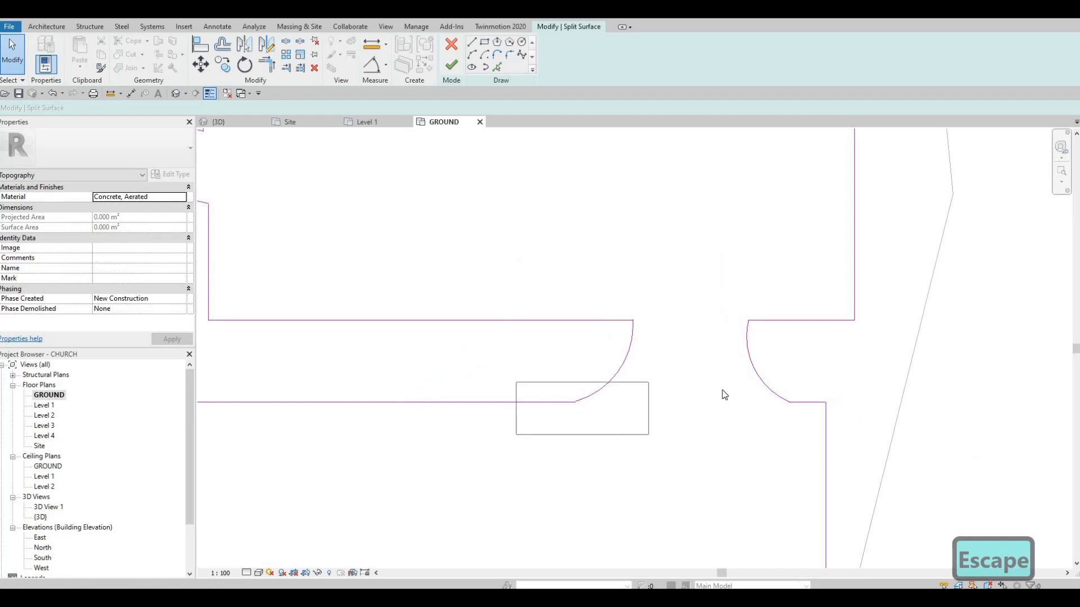
key("Escape")
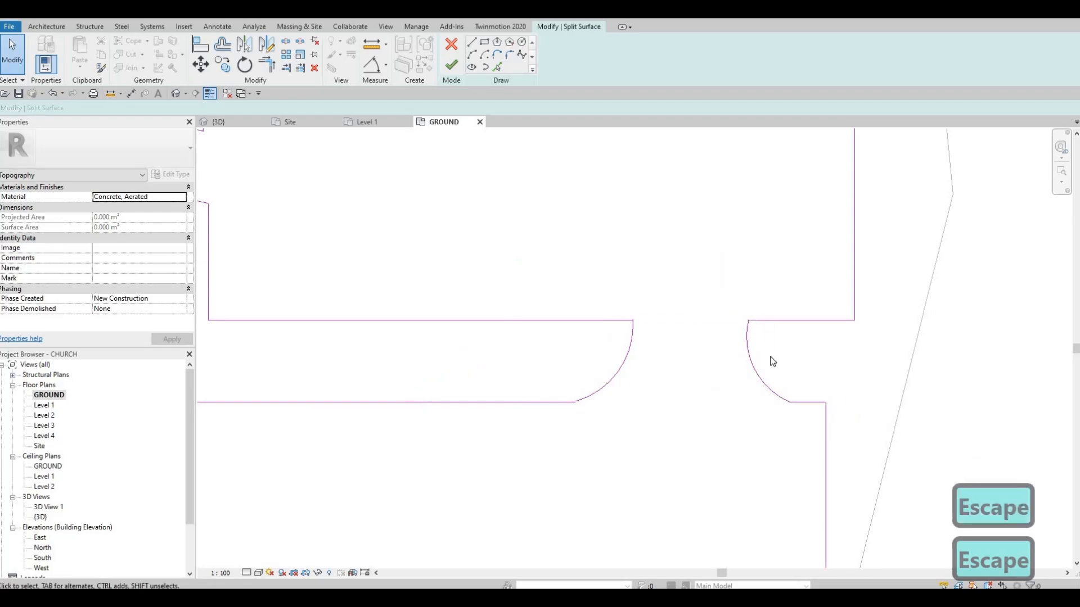
key("Escape")
scroll(749, 308, "up", 5)
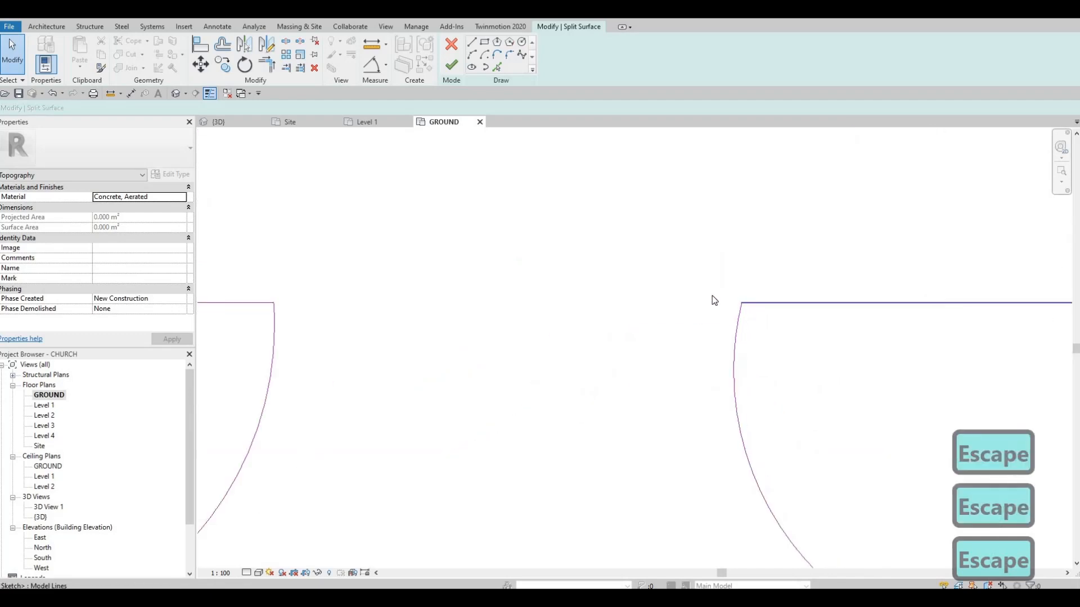
scroll(775, 386, "down", 4)
middle_click_drag(742, 354, 1046, 387)
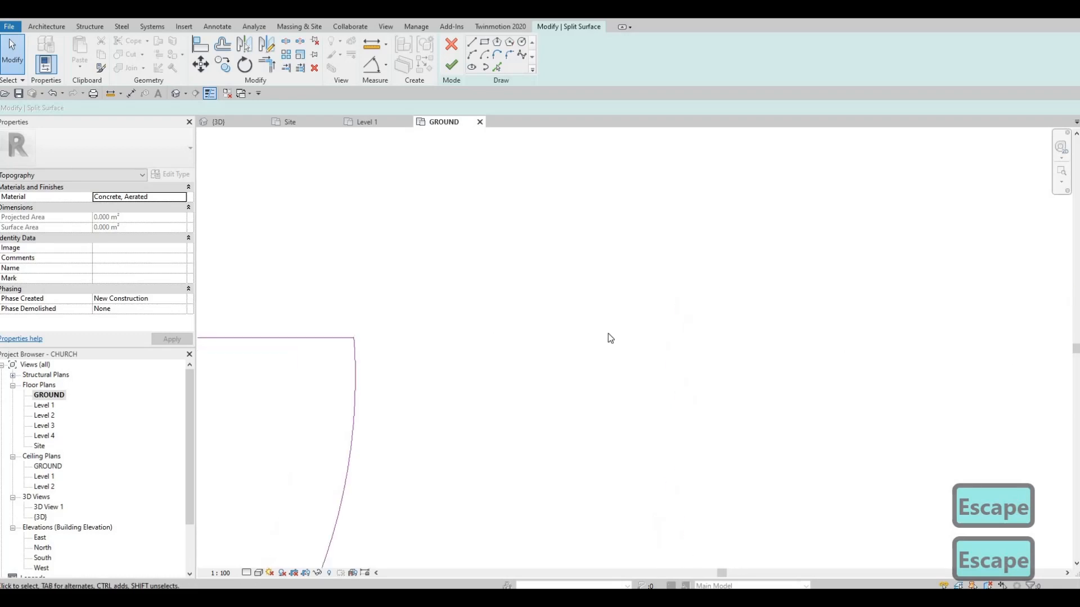
middle_click_drag(360, 352, 607, 358)
scroll(609, 329, "up", 2)
scroll(608, 320, "down", 3)
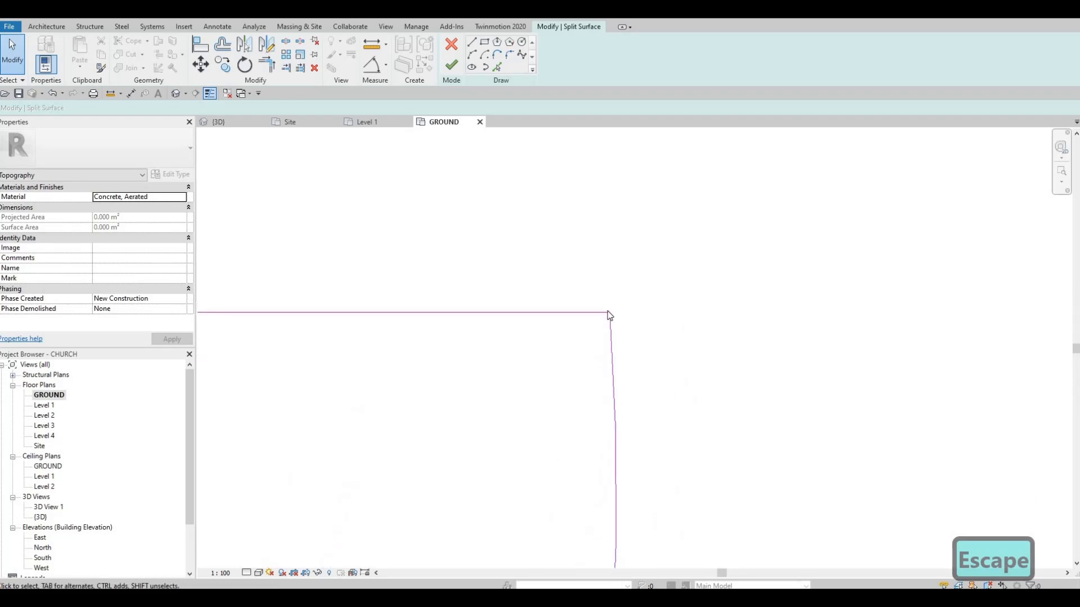
Trim the connecting arcs again into corners with the rectangle's lower edge and the road strip's upper line.
key("t")
key("r")
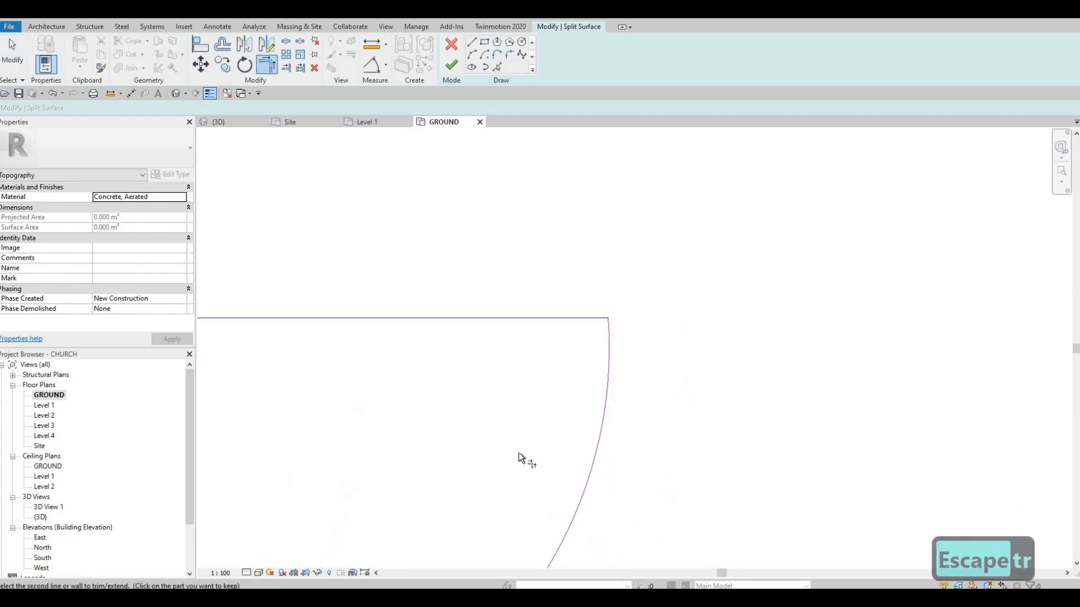
scroll(519, 452, "down", 2)
left_click(517, 520)
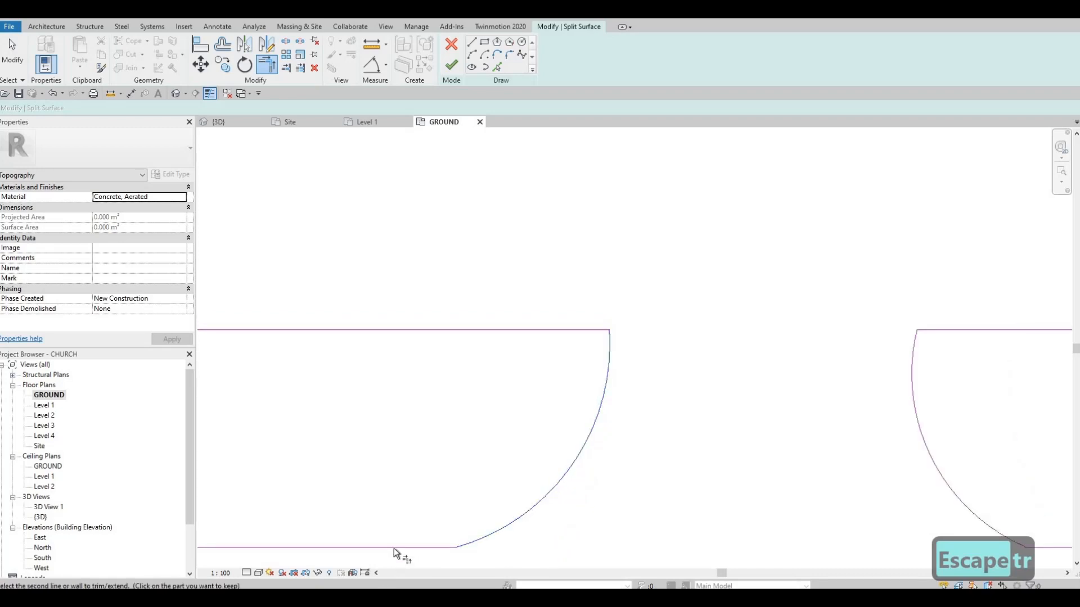
scroll(697, 502, "down", 2)
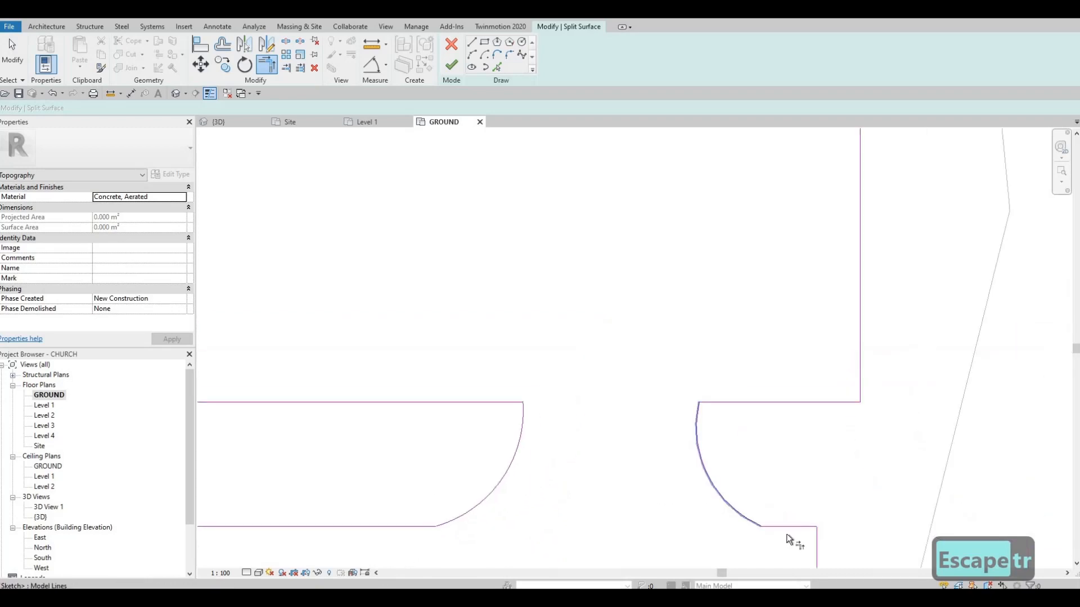
left_click(725, 470)
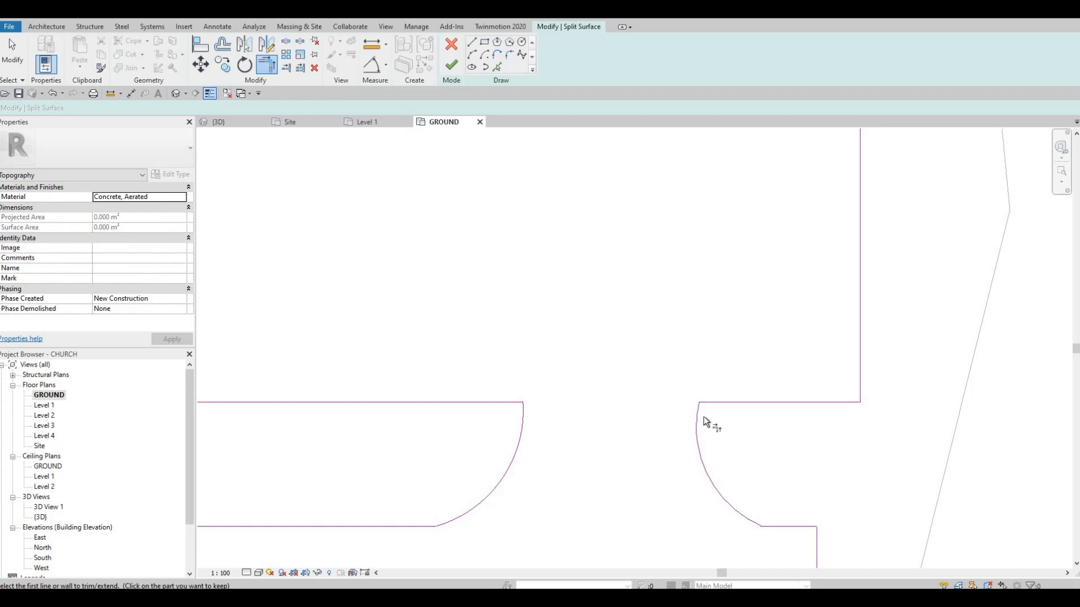
left_click(718, 402)
scroll(723, 477, "down", 4)
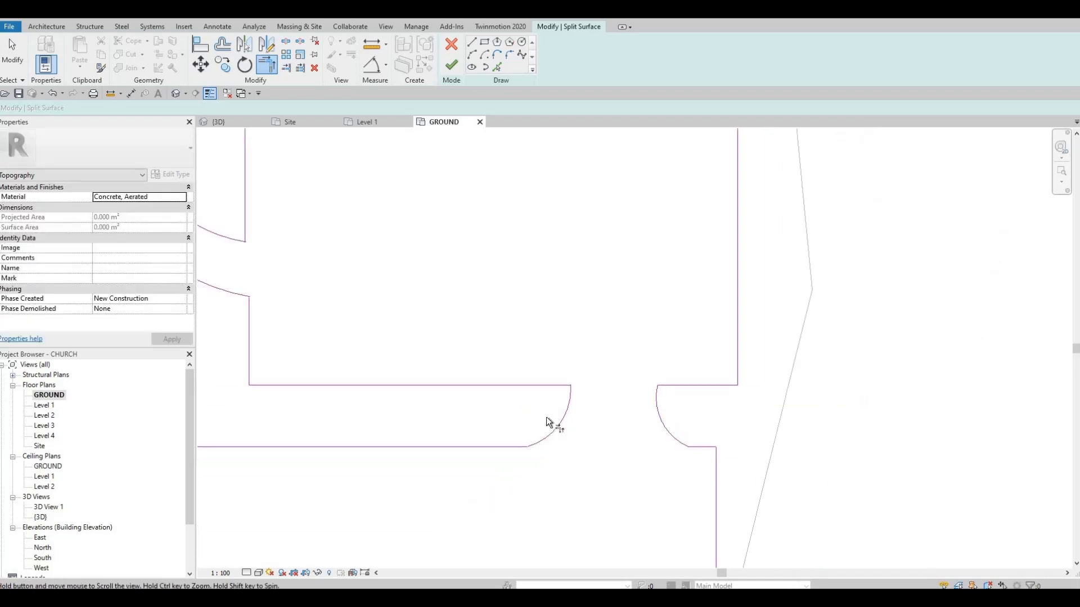
Trim the porch driveway's inner and outer arcs into corners with their adjoining vertical lines at both ends.
middle_click_drag(253, 306, 475, 480)
scroll(484, 466, "up", 2)
left_click(487, 470)
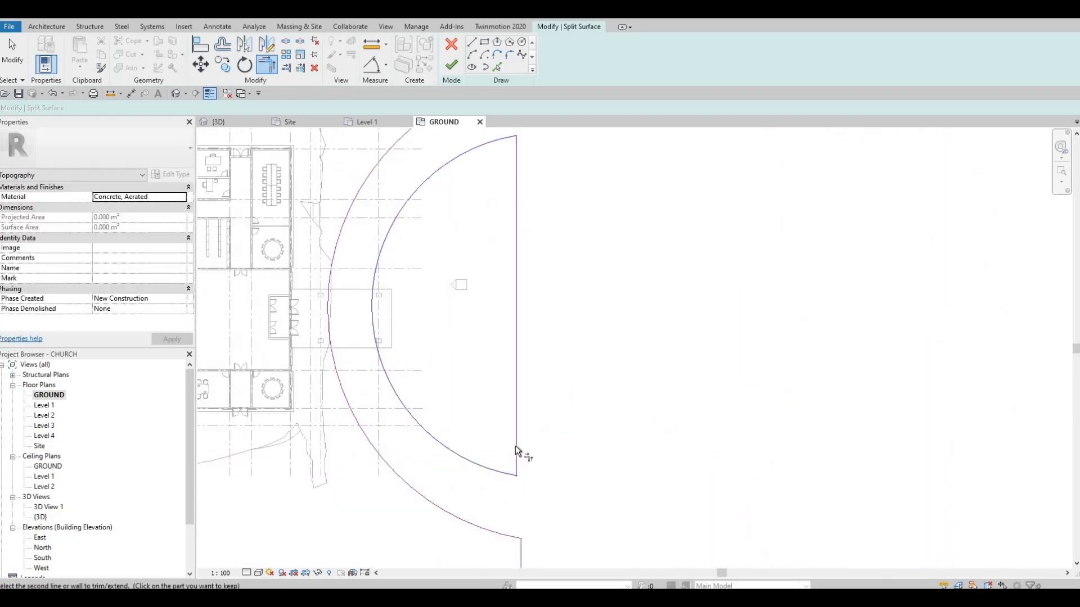
left_click(511, 539)
middle_click_drag(506, 180, 538, 351)
left_click(525, 309)
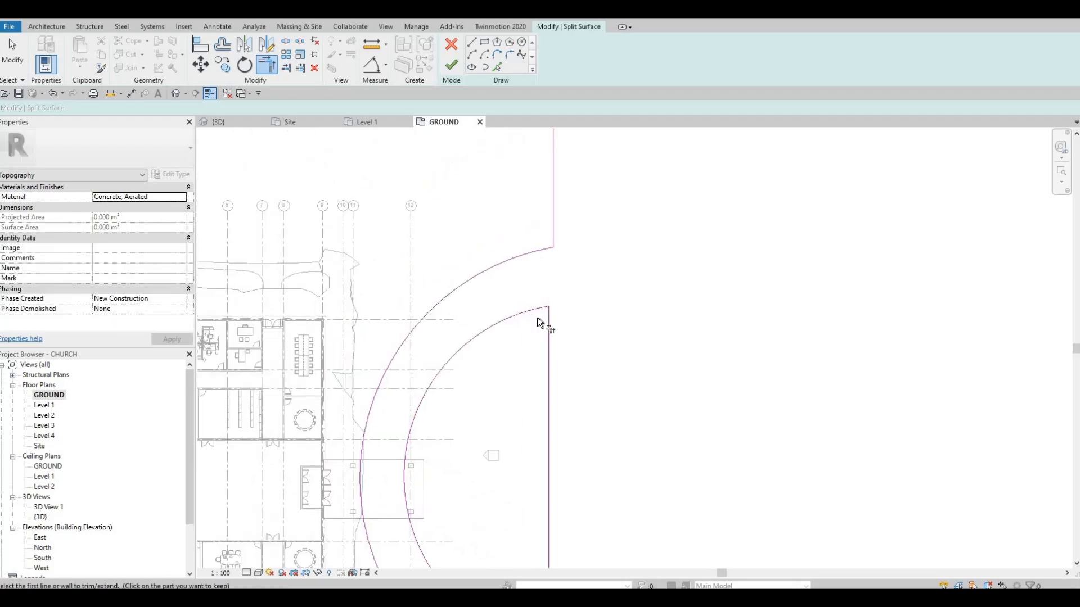
left_click(551, 223)
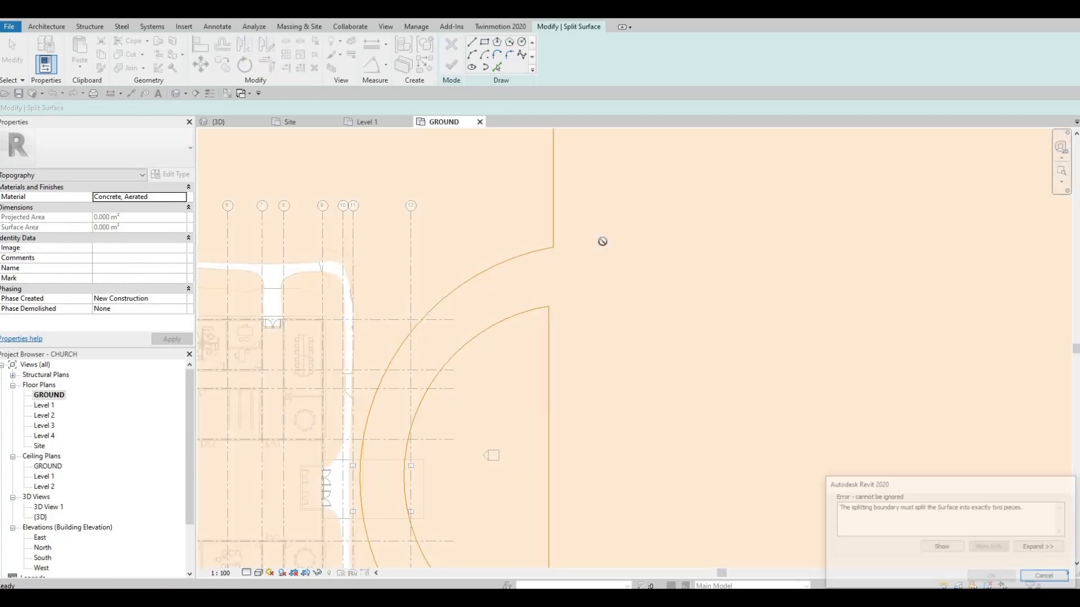
Try again to finish the surface split, then dismiss the error and return to the boundary sketch.
scroll(610, 269, "down", 3)
middle_click_drag(466, 427, 549, 313)
key("Escape")
scroll(549, 312, "down", 1)
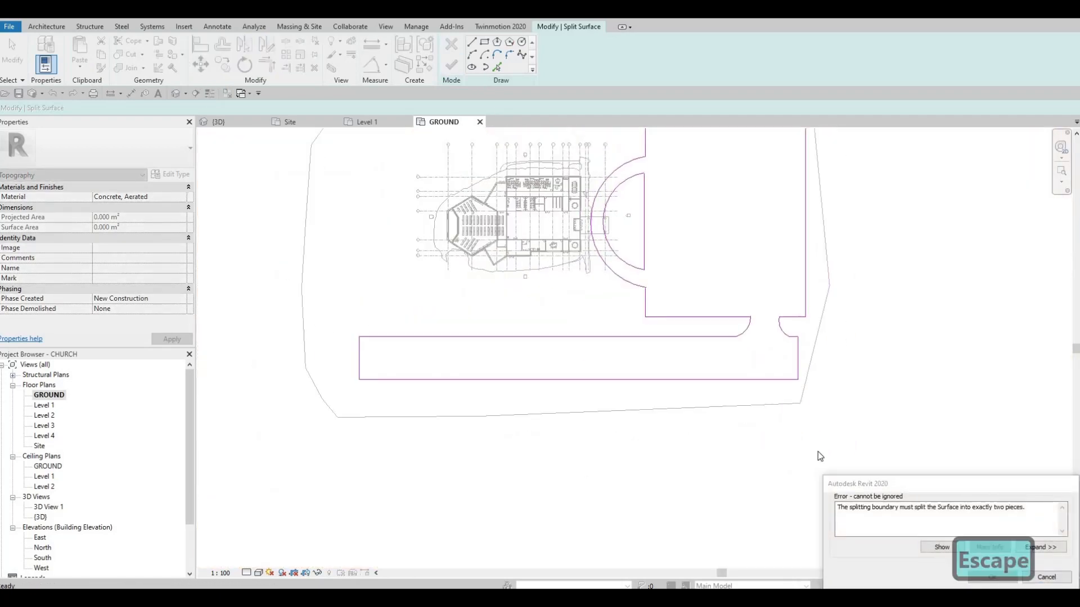
key("Escape")
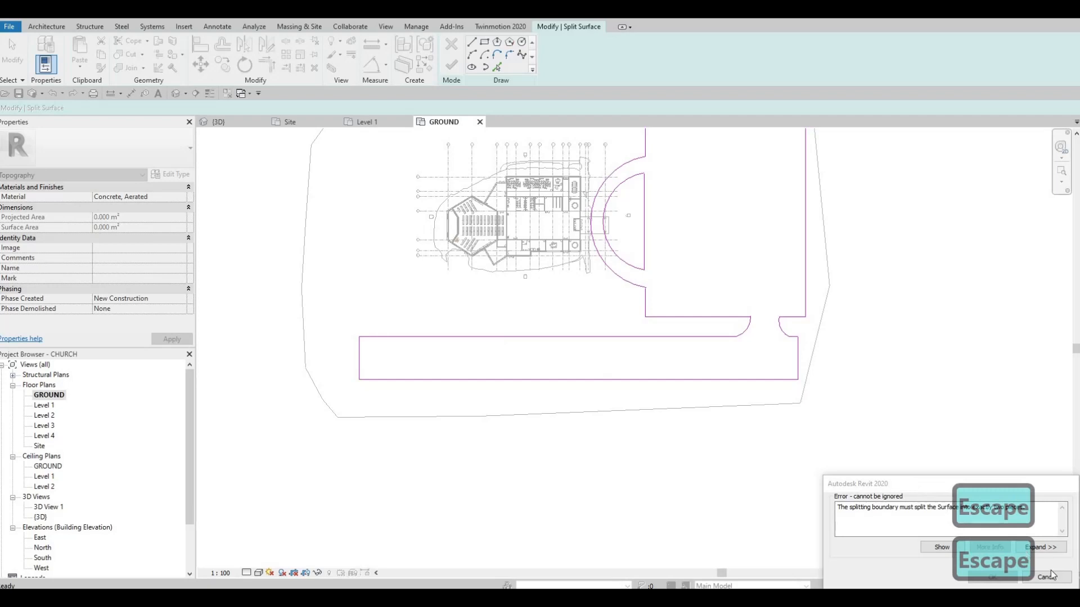
key("Escape")
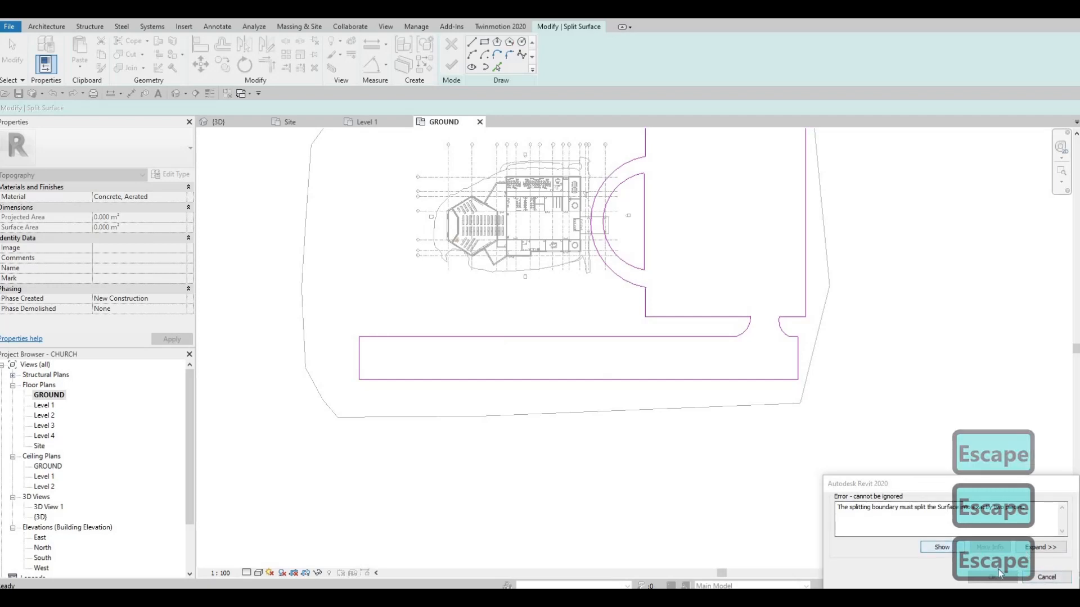
key("Escape")
key("Escape")
Delete the road strip with its connecting arcs, and extend the rectangle's remaining lower edge into a corner with its far vertical side.
left_click_drag(330, 297, 827, 480)
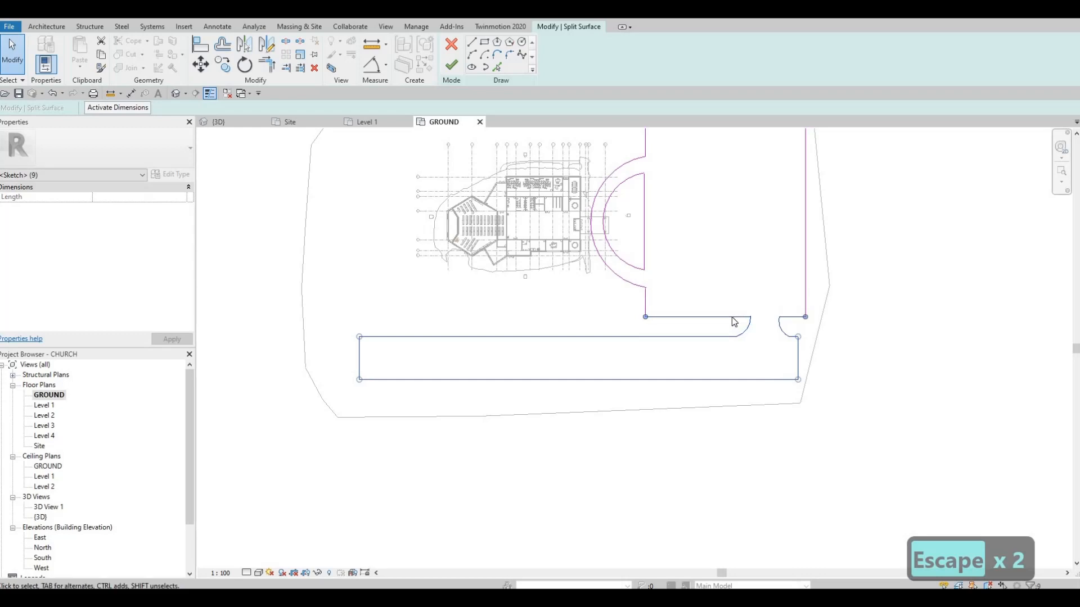
key("Delete")
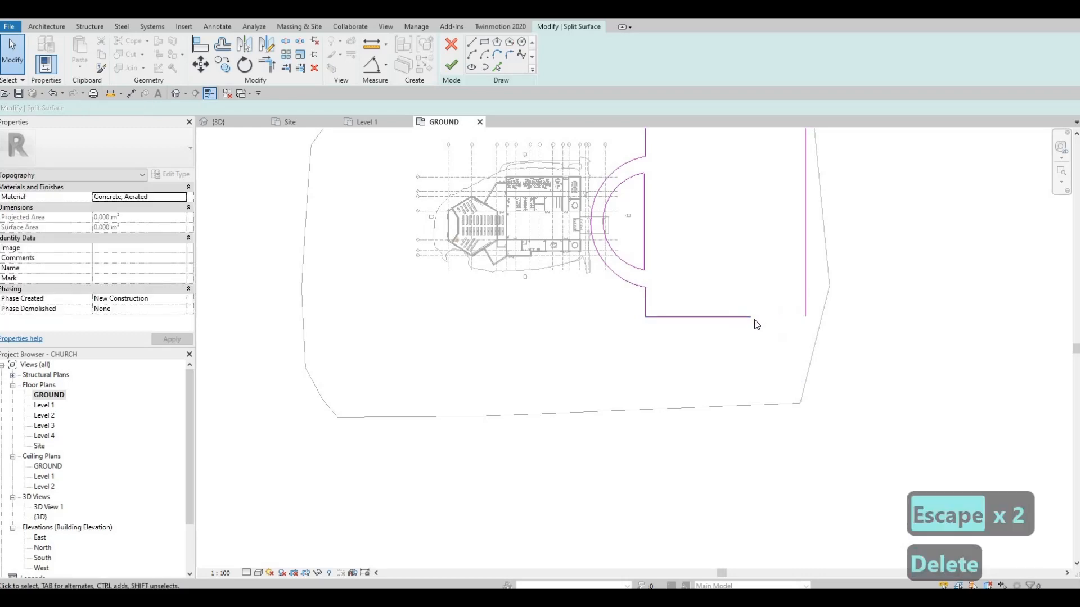
key("t")
key("r")
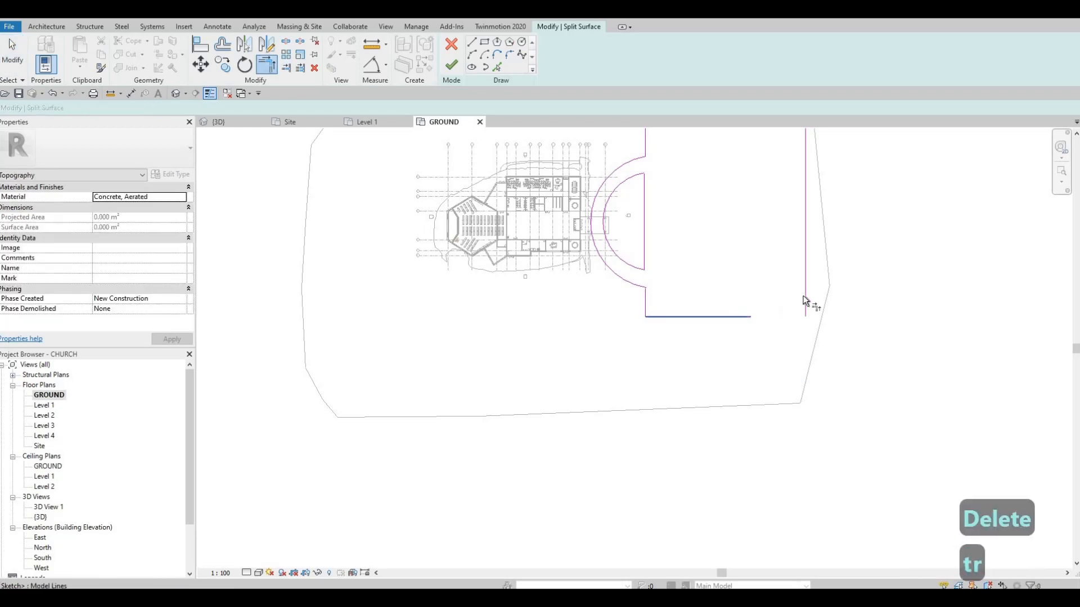
key("Escape")
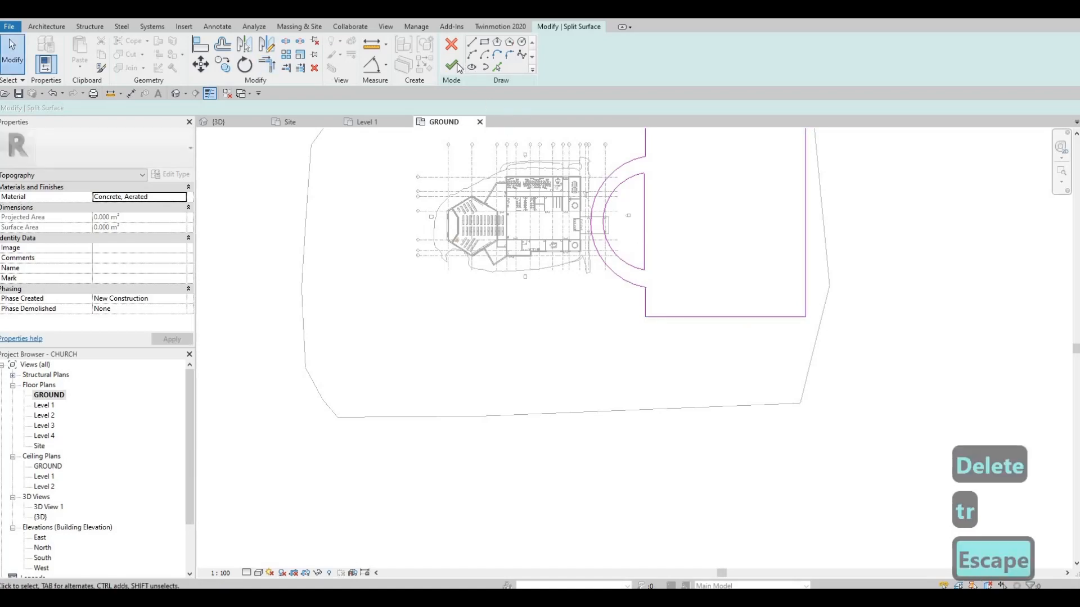
Finish the surface split with only the rectangular area and the curved porch driveway in the boundary.
left_click(454, 66)
key("Escape")
scroll(585, 222, "up", 2)
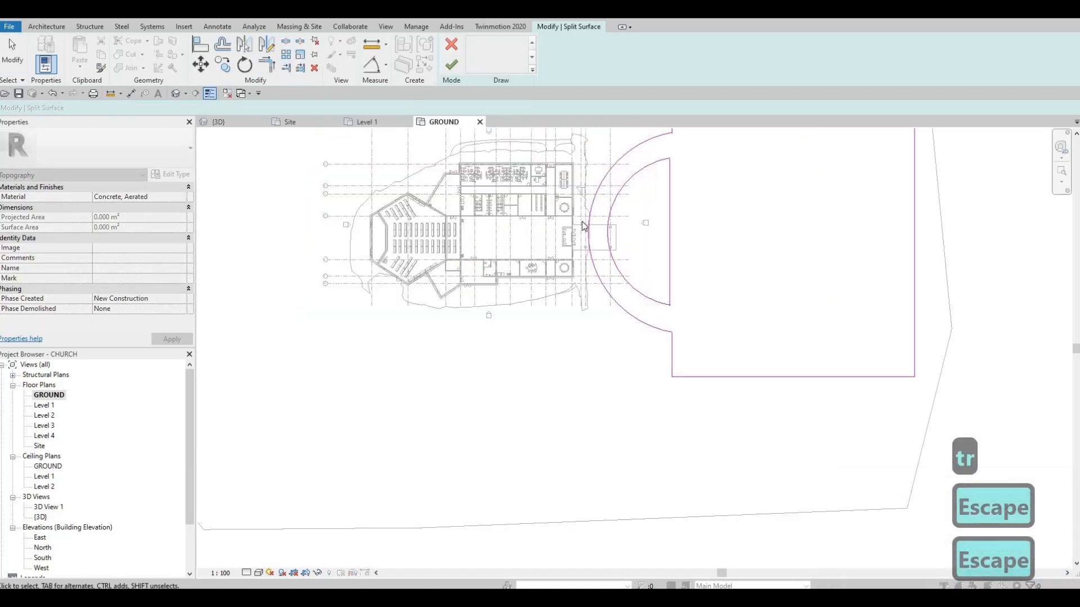
Nudge the driveway's outer arc three steps away from the church entrance, try to finish the split, and return to the sketch.
scroll(583, 225, "up", 3)
left_click(565, 232)
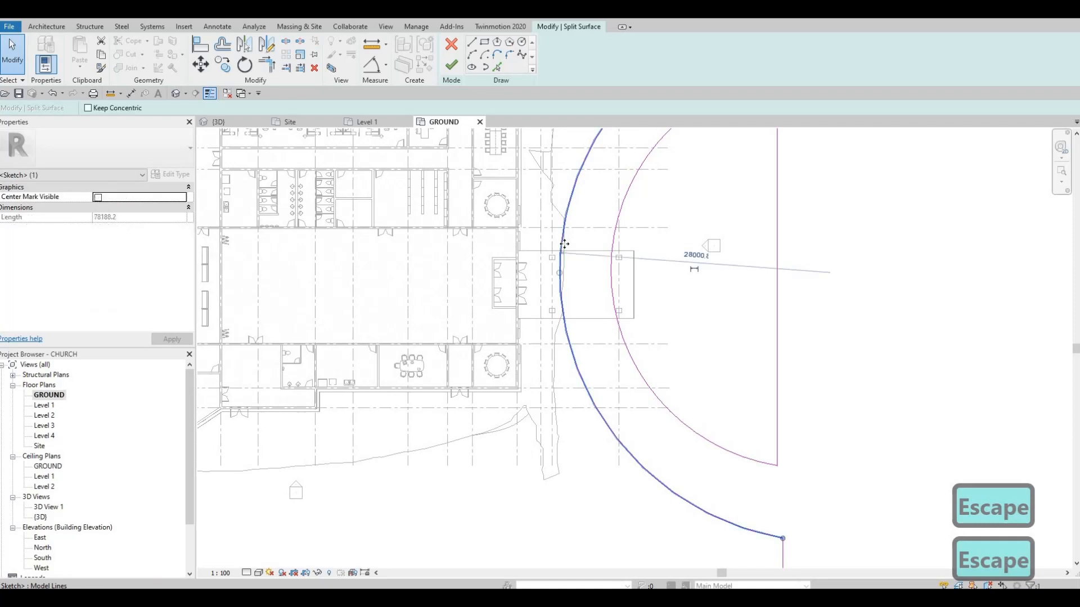
key("Right")
key("Right")
key("Right")
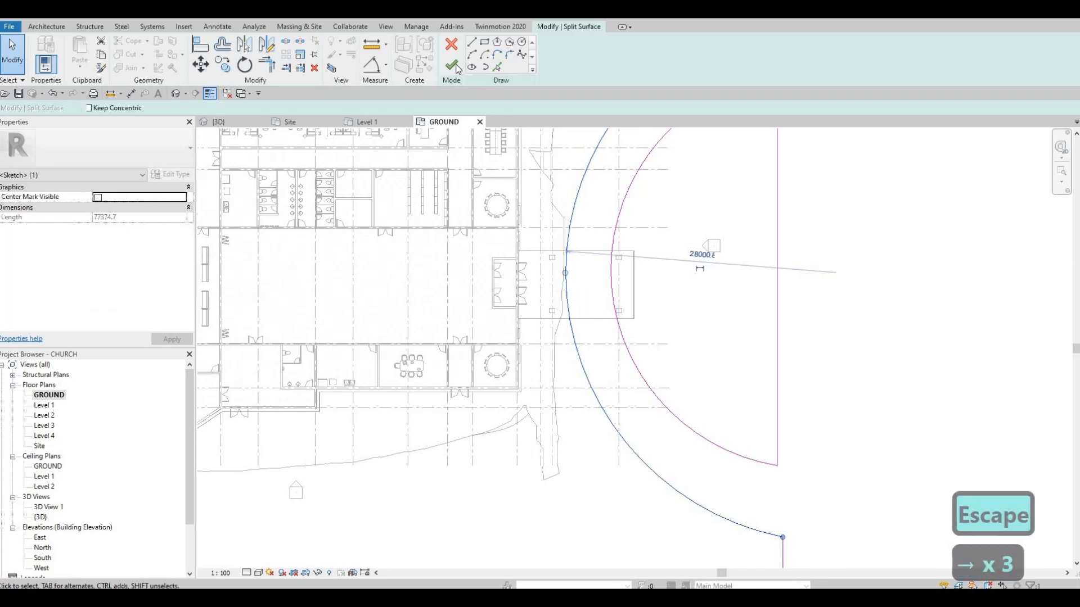
left_click(453, 66)
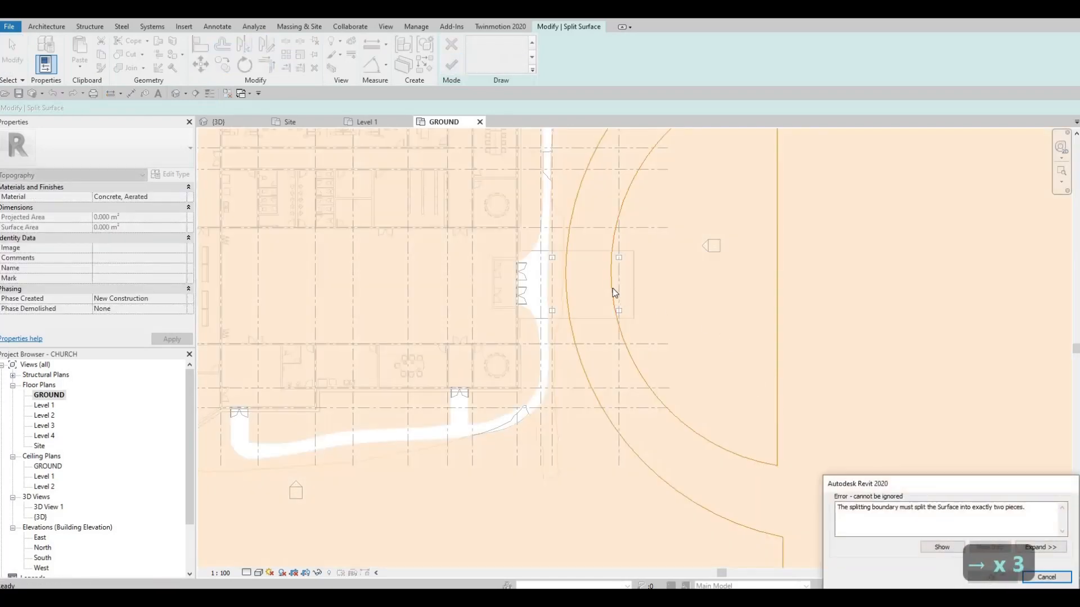
key("Escape")
key("Escape")
key("Escape")
Nudge the driveway's inner arc three steps away from the entrance and try again to finish the surface split.
left_click(609, 278)
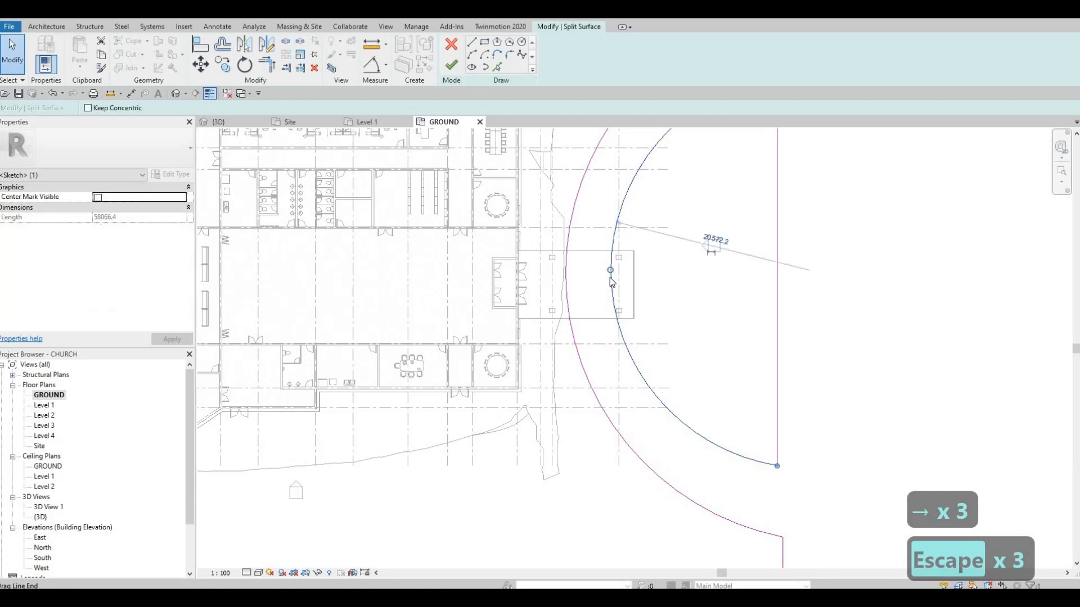
key("Right")
key("Right")
key("Right")
scroll(740, 244, "down", 3)
key("Escape")
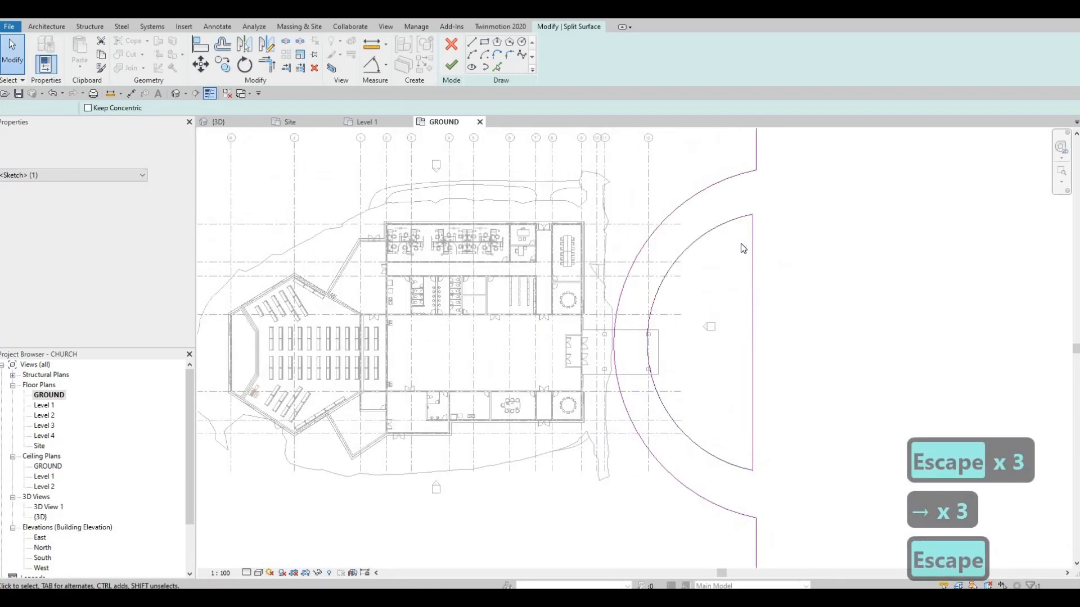
key("Escape")
left_click(451, 65)
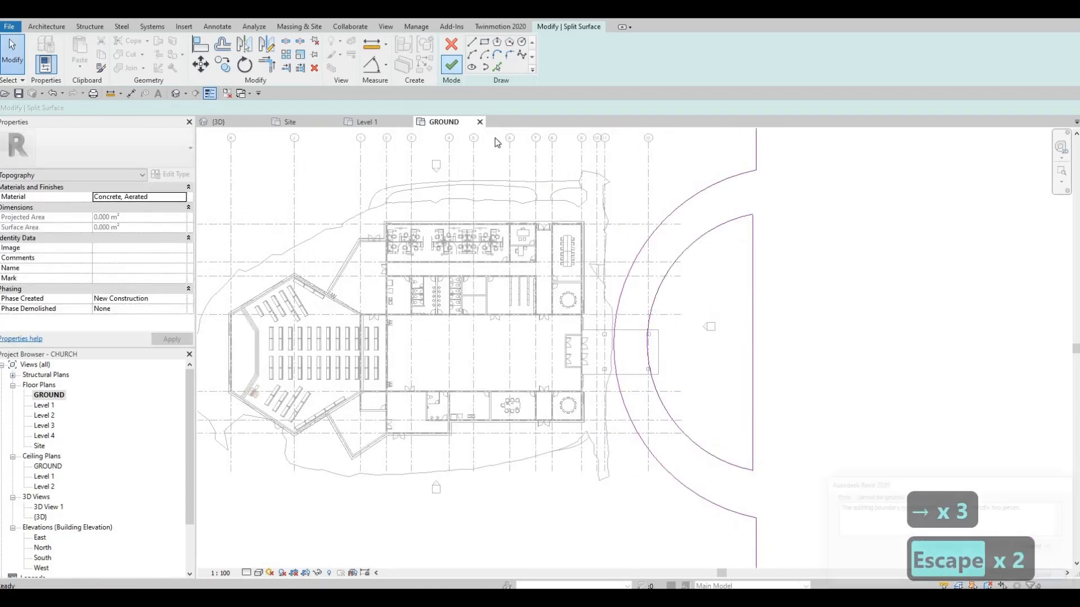
key("Escape")
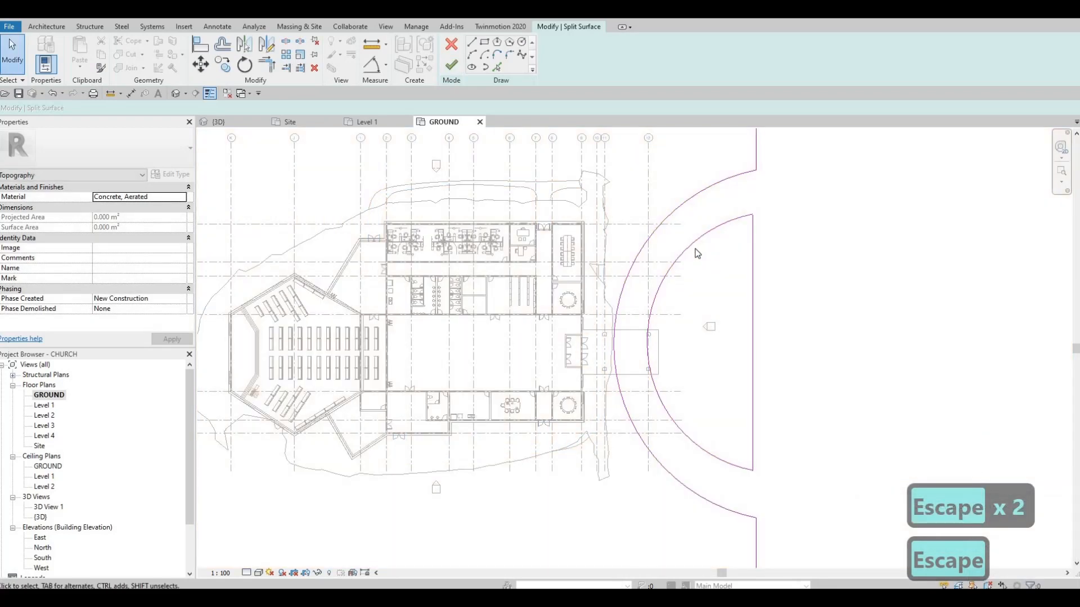
Nudge both driveway arcs three more steps away from the church, retry the surface split, and dismiss the error.
left_click(691, 246)
key("Right")
key("Right")
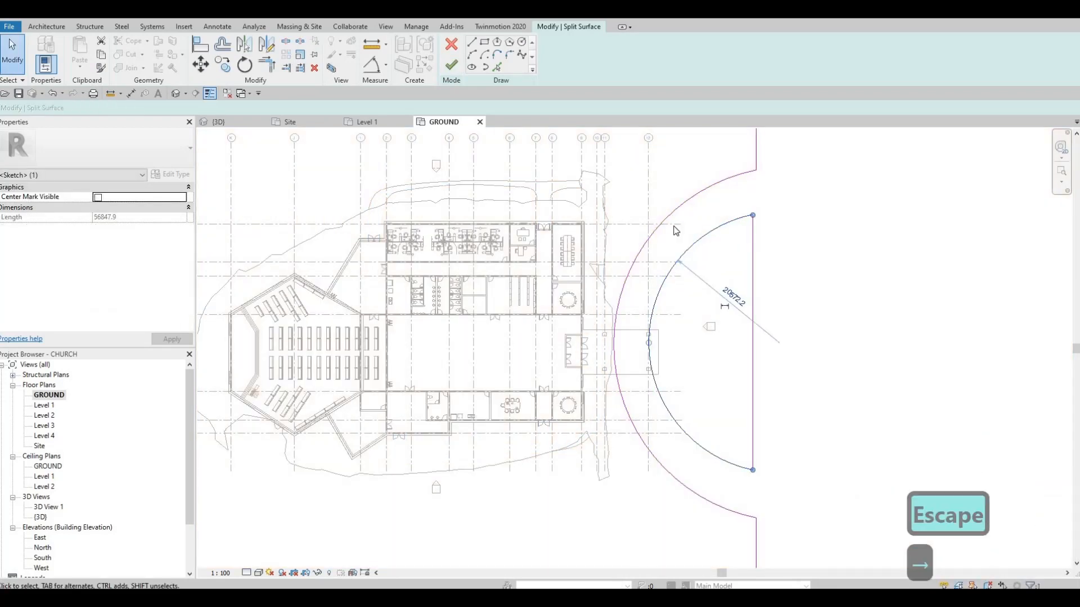
key("Right")
key("Right")
key("Right")
key("Right")
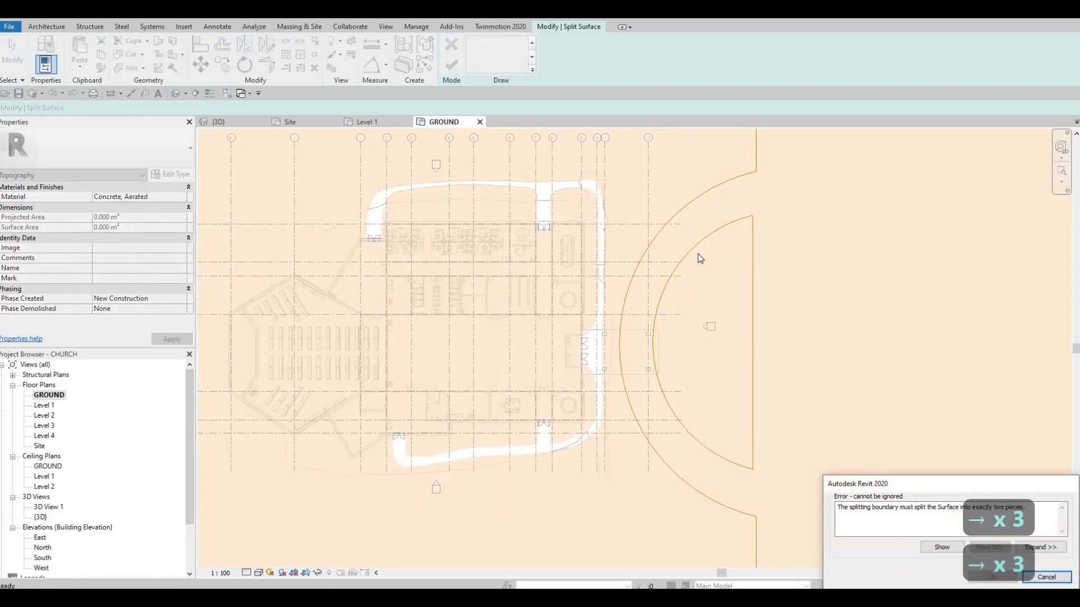
key("Escape")
key("Escape")
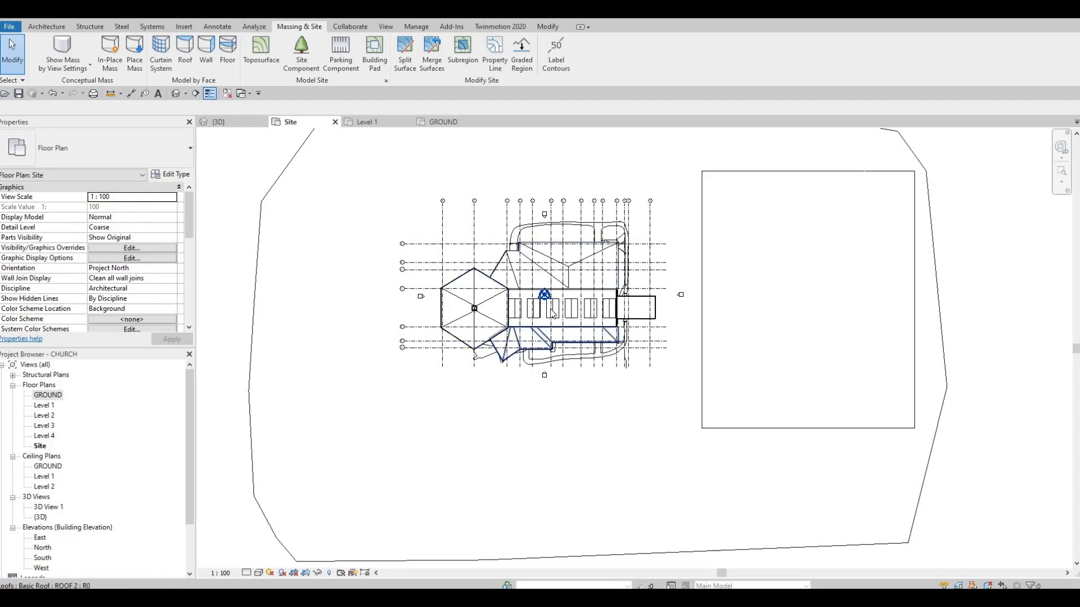
Examine the site plan around the church porch and the separate rectangular area.
middle_click_drag(600, 430, 611, 319)
scroll(610, 319, "down", 1)
middle_click_drag(675, 166, 653, 203)
scroll(653, 207, "up", 4)
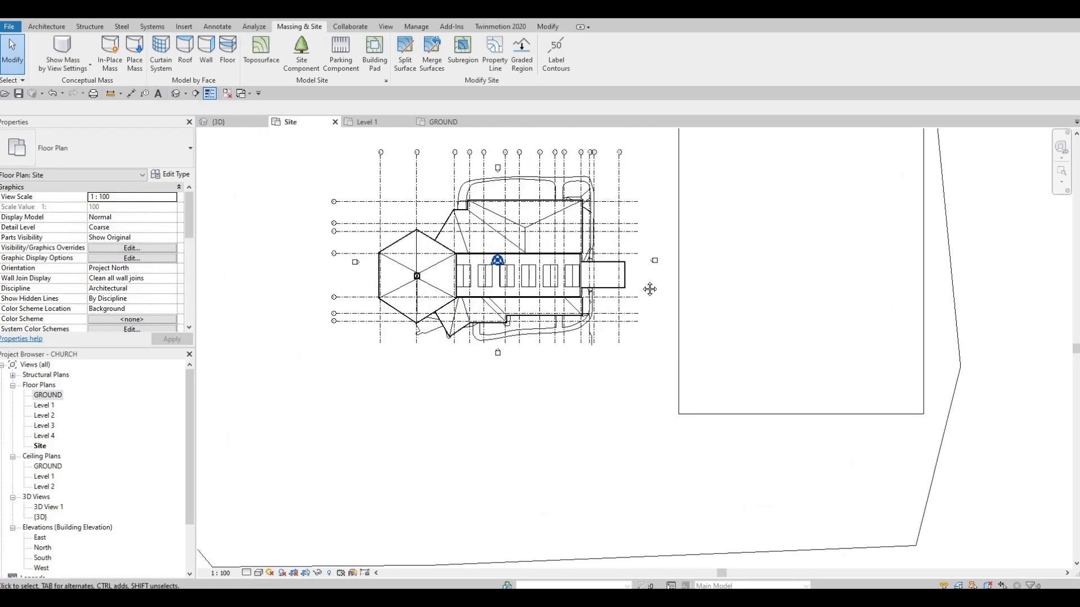
scroll(629, 262, "down", 1)
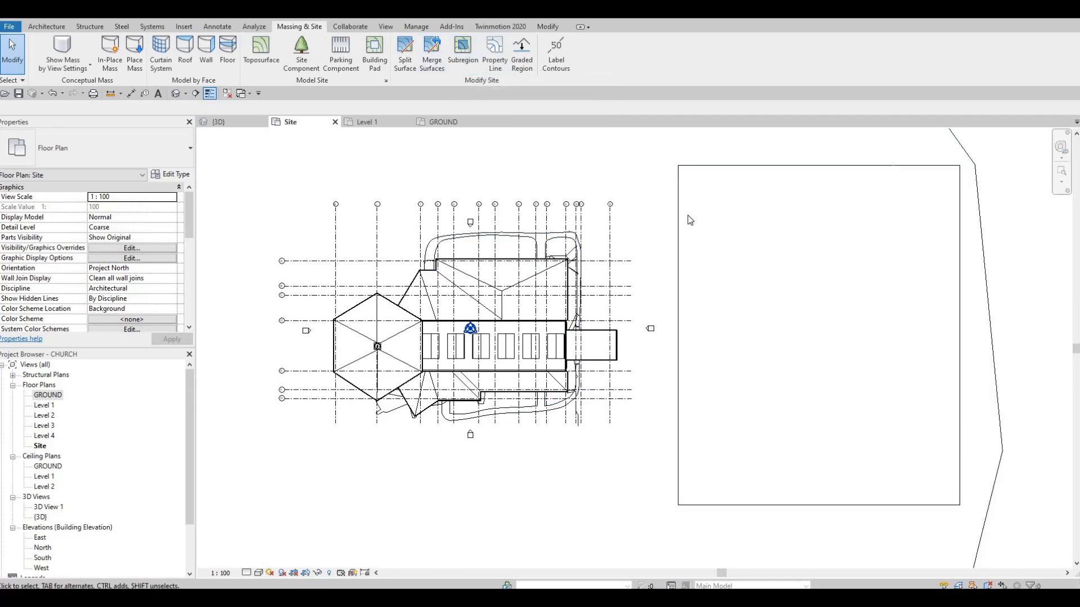
scroll(684, 208, "down", 3)
scroll(685, 211, "up", 4)
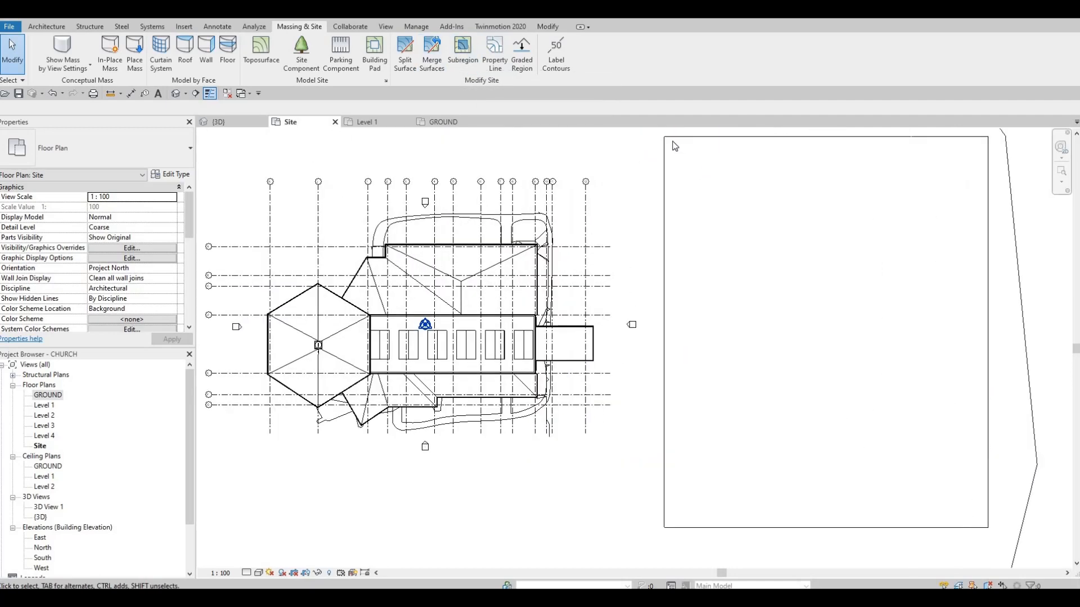
scroll(675, 145, "down", 3)
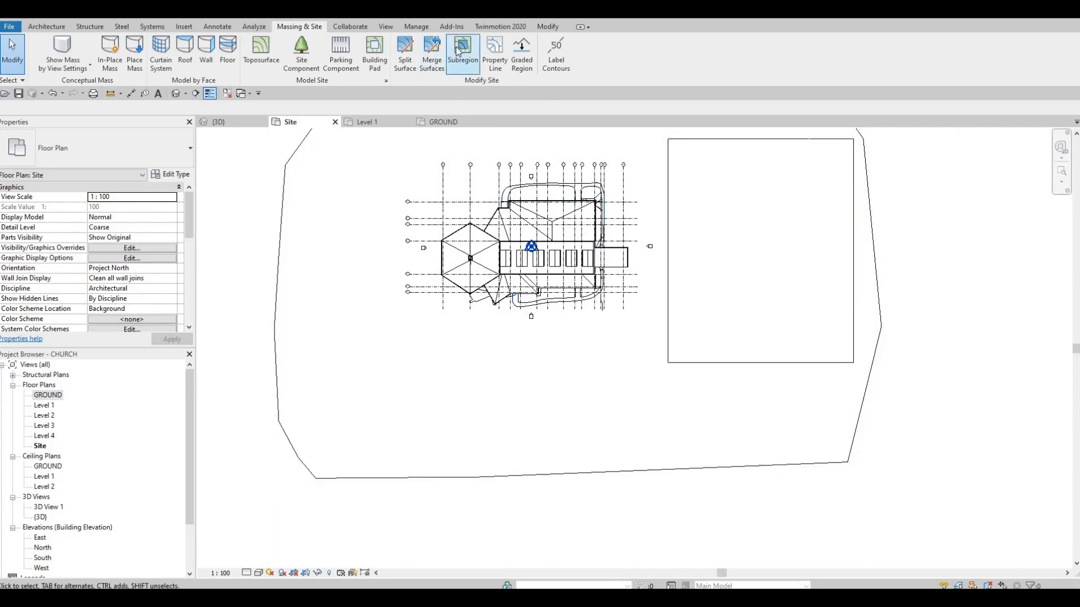
Start a subregion boundary and draw a porch driveway arc, radius about 24810 mm, with both ends on the rectangular area's near side.
left_click(460, 51)
middle_click_drag(655, 200, 650, 284)
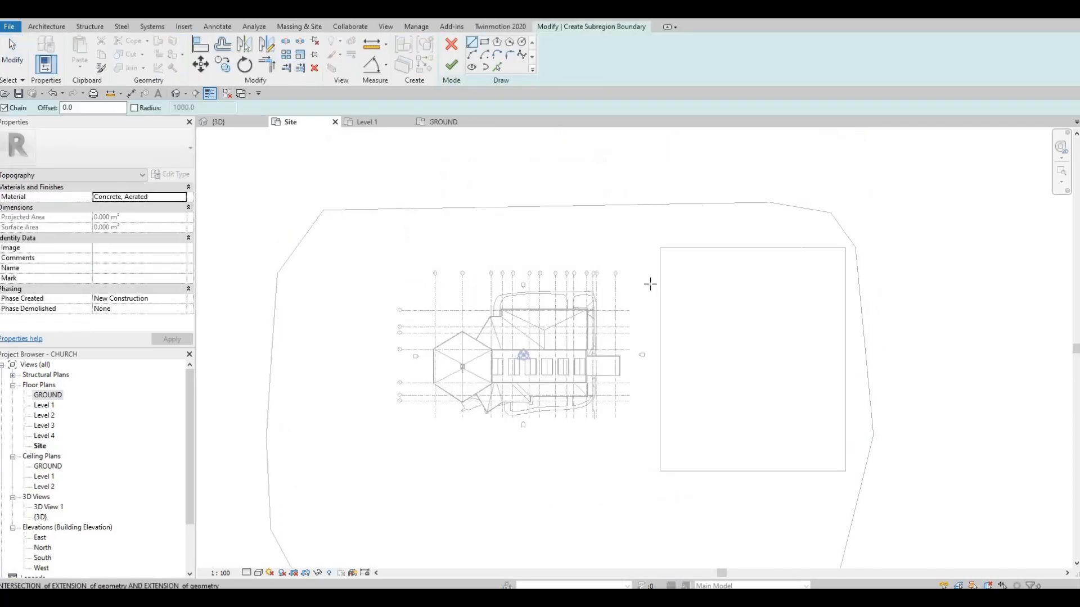
scroll(654, 291, "up", 3)
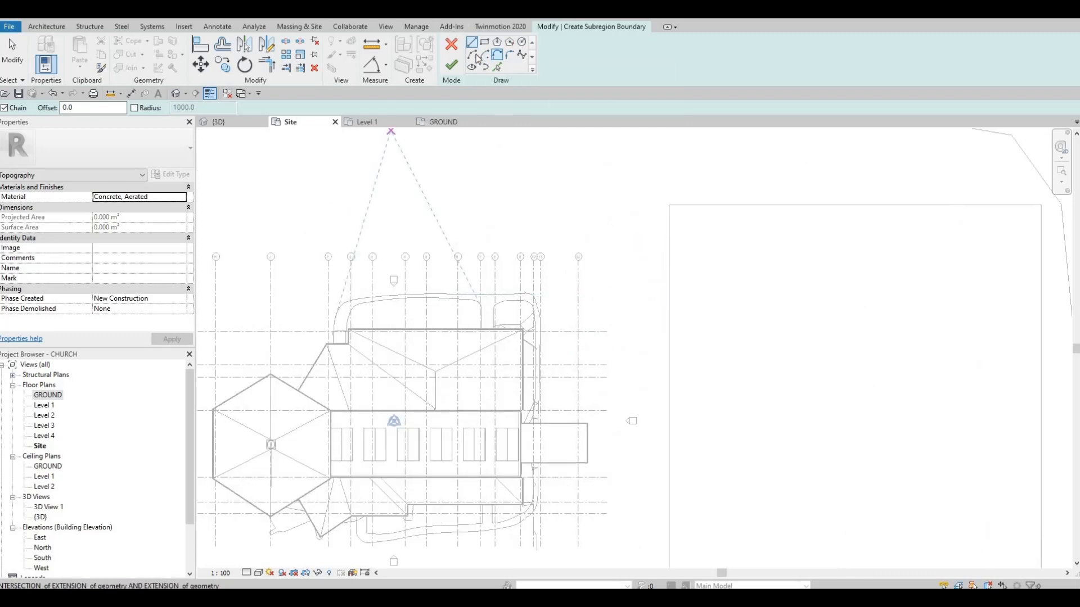
middle_click_drag(671, 295, 728, 186)
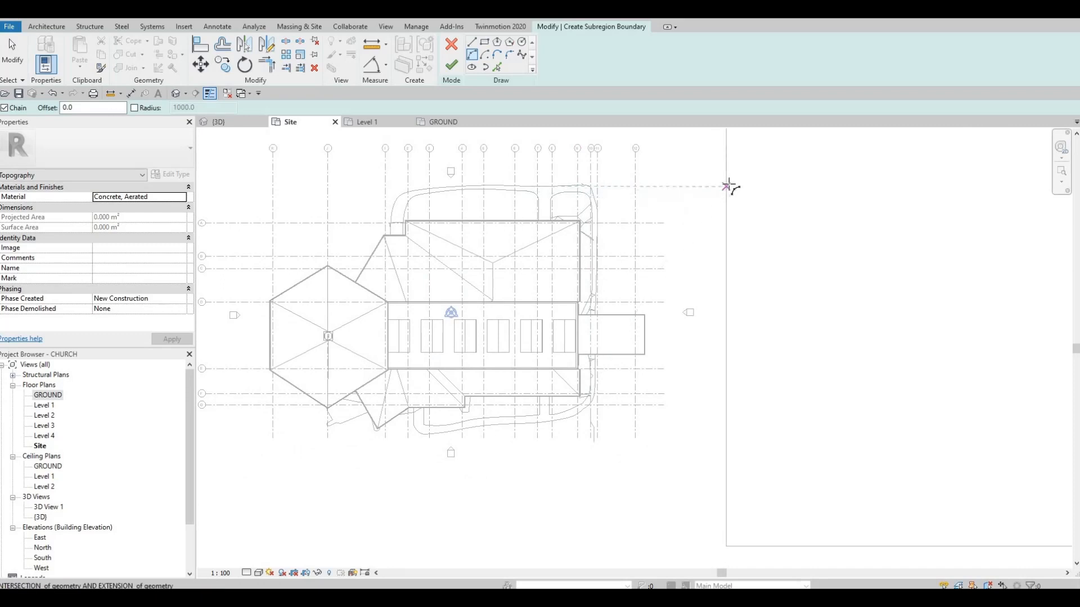
left_click(726, 183)
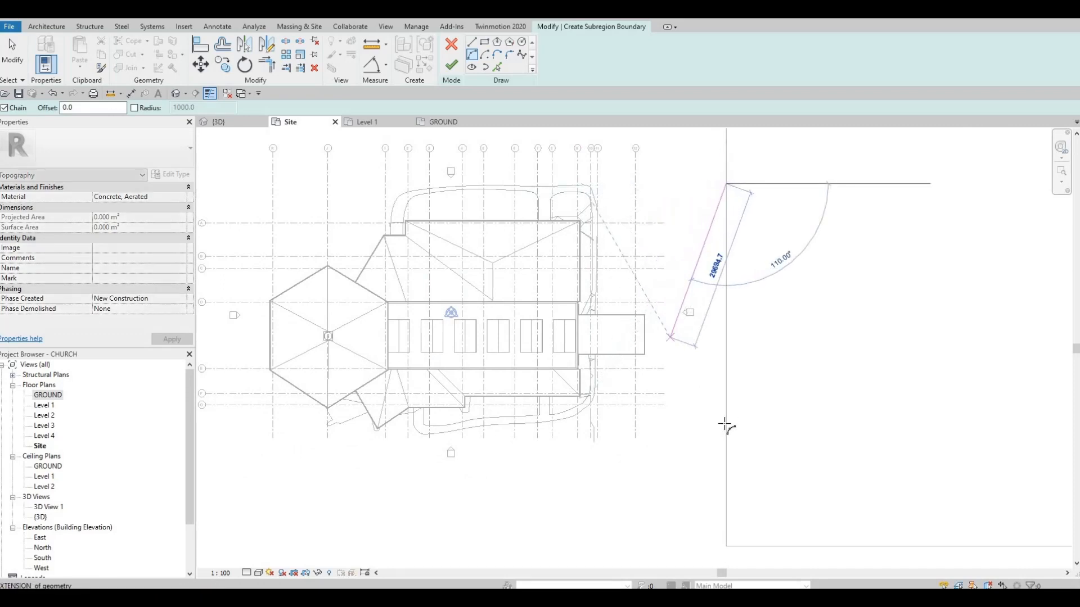
left_click(726, 447)
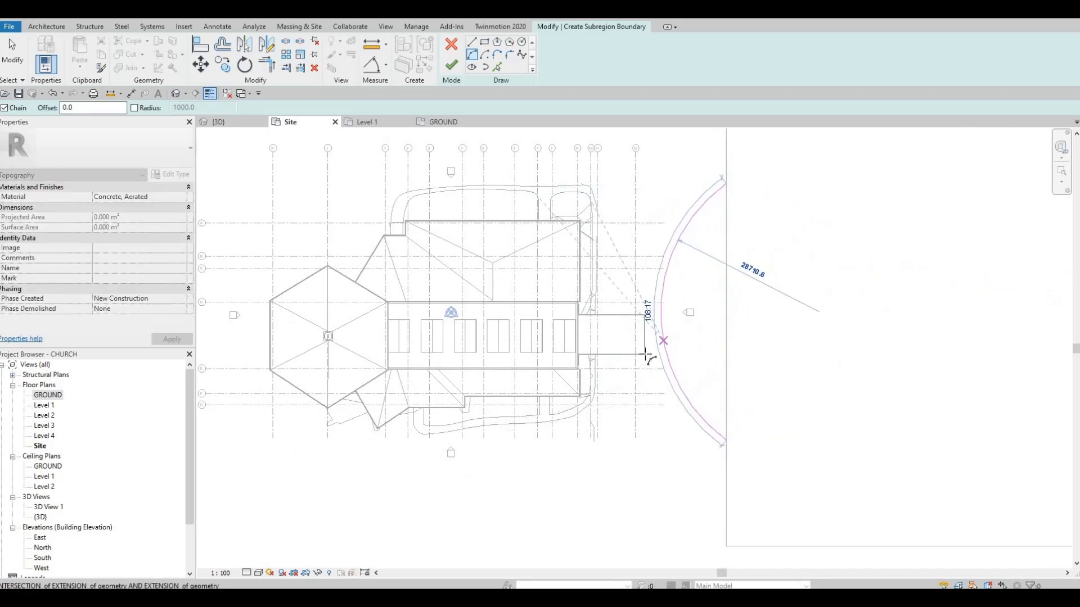
left_click(645, 356)
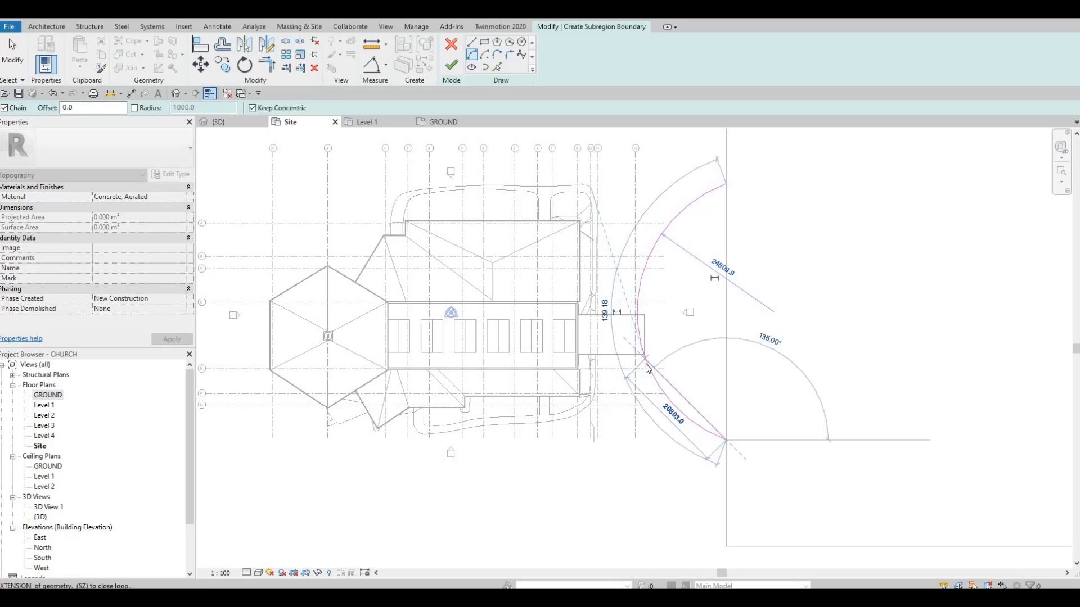
key("Escape")
key("Escape")
Nudge the driveway arc nine steps down to line it up with the porch.
left_click(646, 363)
key("Down")
key("Down")
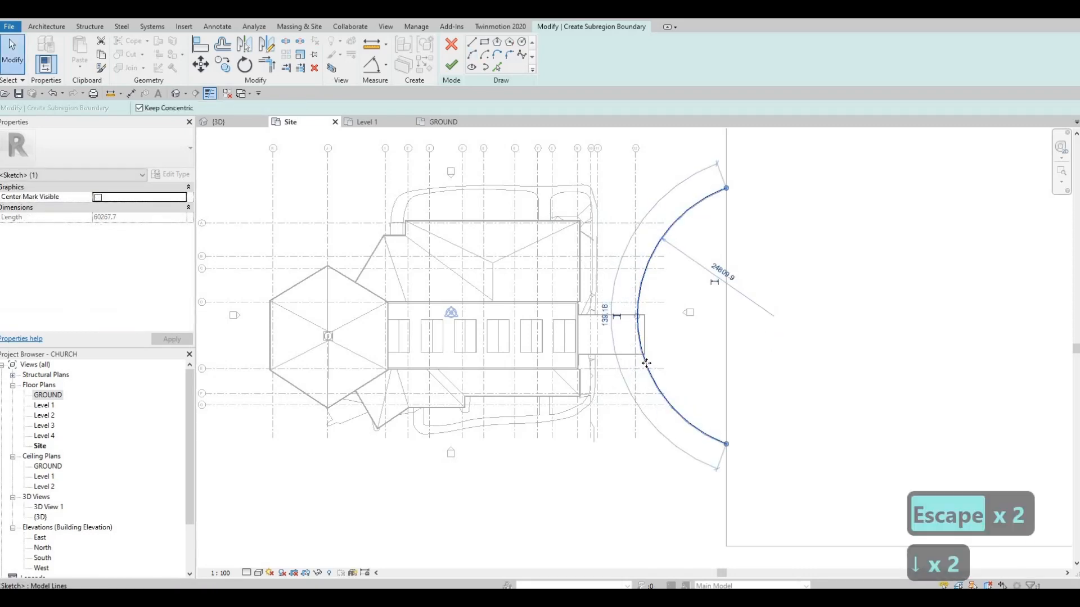
key("Down")
key("Down")
key("Down")
key("Down")
key("Down")
key("Down")
key("Down")
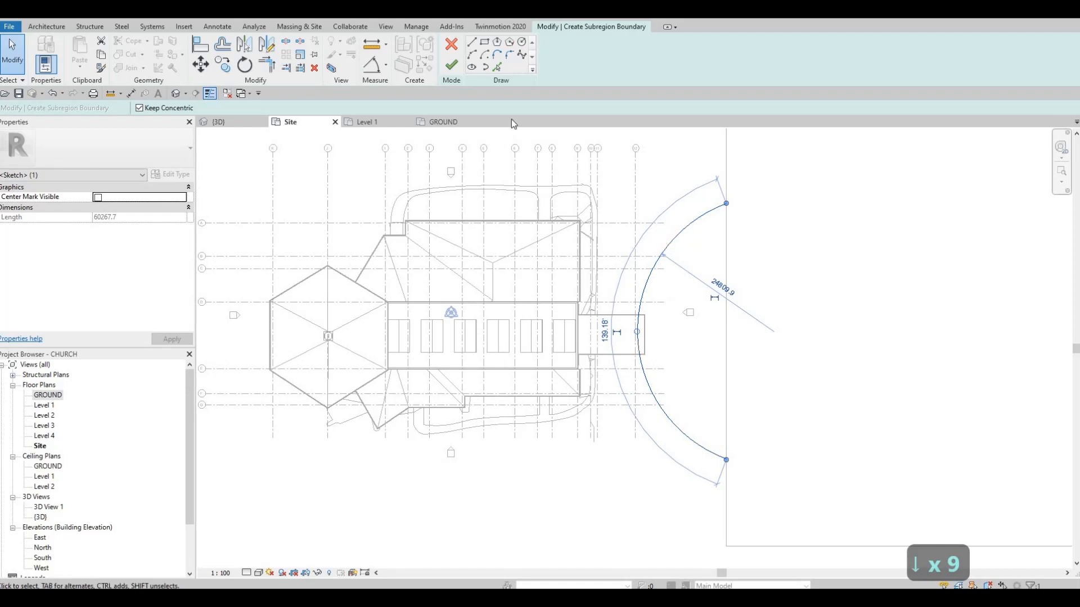
key("Escape")
key("Escape")
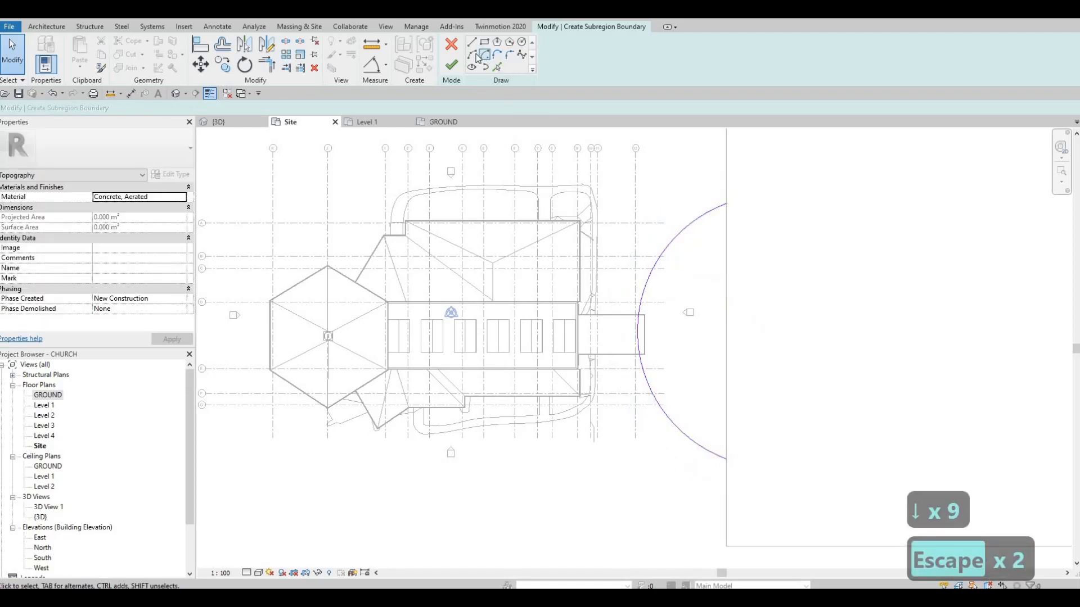
Draw a larger outer driveway arc, radius about 32540 mm, around the first, with both ends on the rectangular area's near side.
left_click(474, 55)
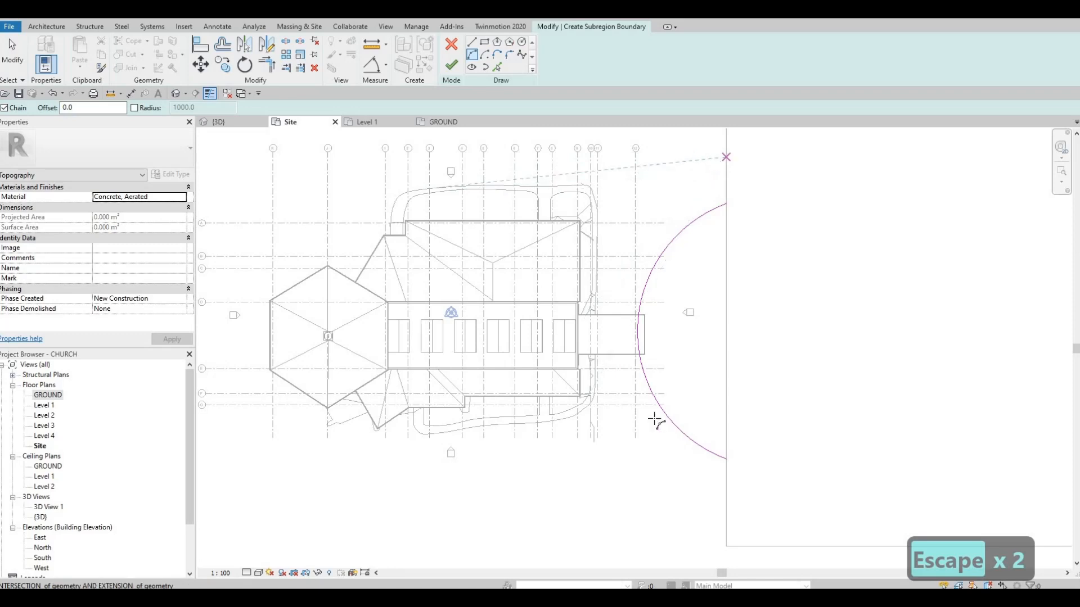
left_click(726, 157)
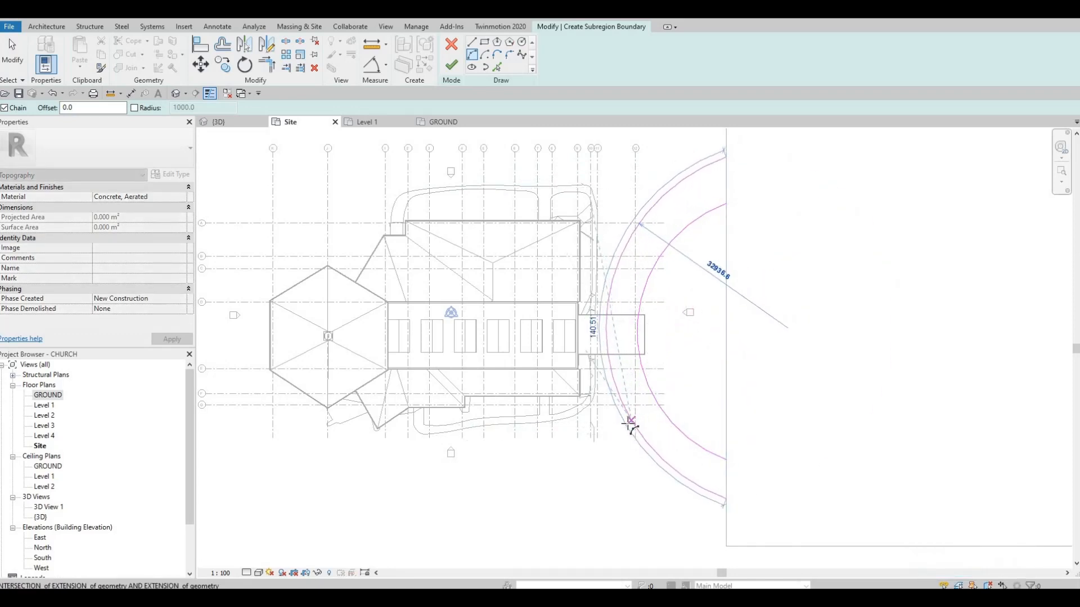
left_click(648, 430)
key("Escape")
key("Escape")
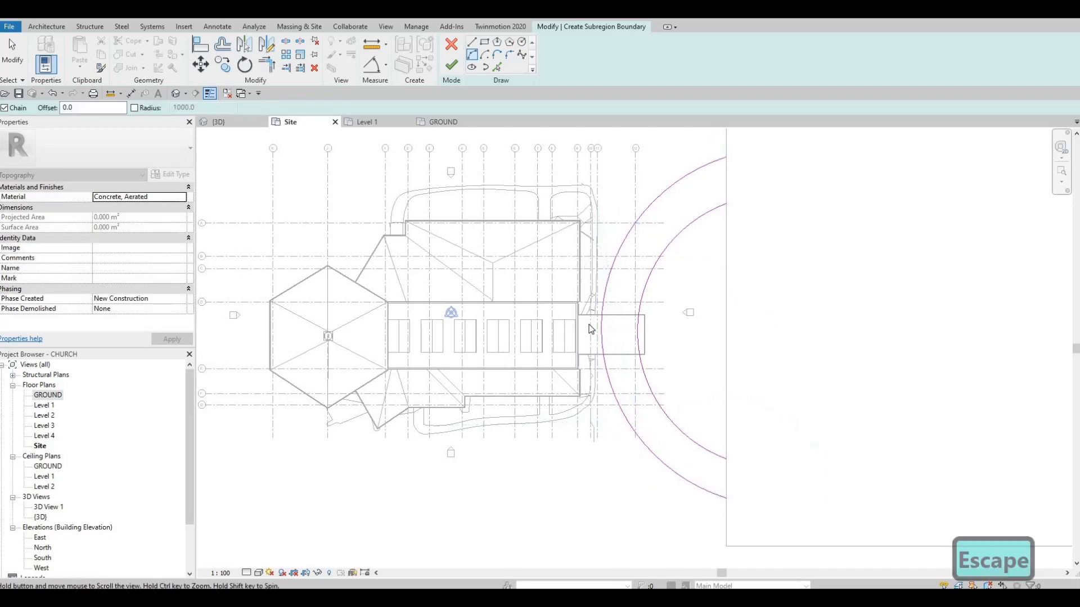
Nudge the outer driveway arc two steps toward the church entrance.
middle_click_drag(603, 360, 588, 319)
left_click(589, 319)
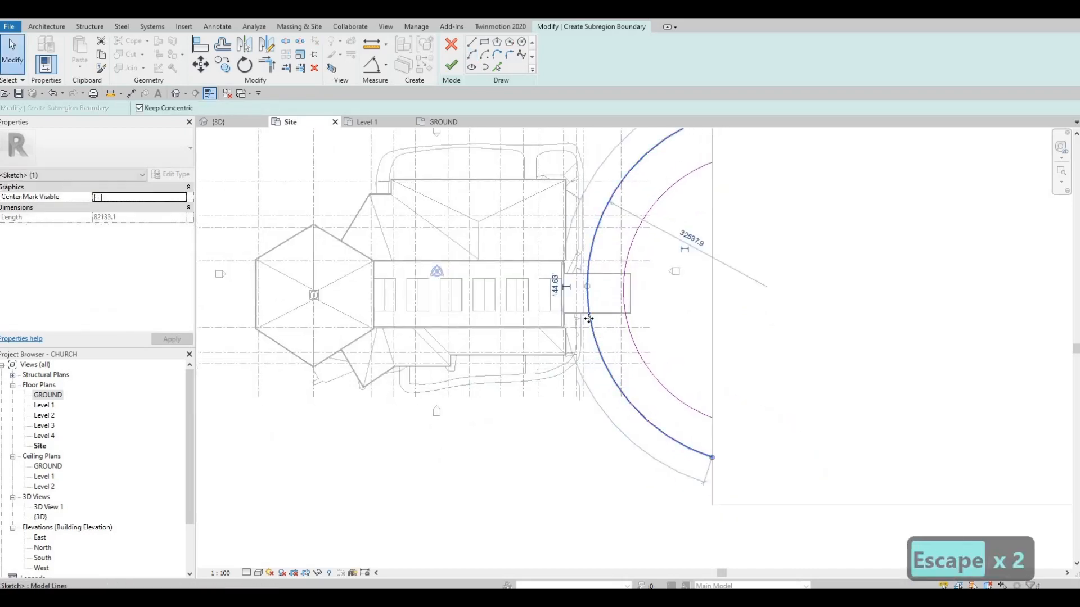
key("Left")
key("Left")
key("Escape")
key("Escape")
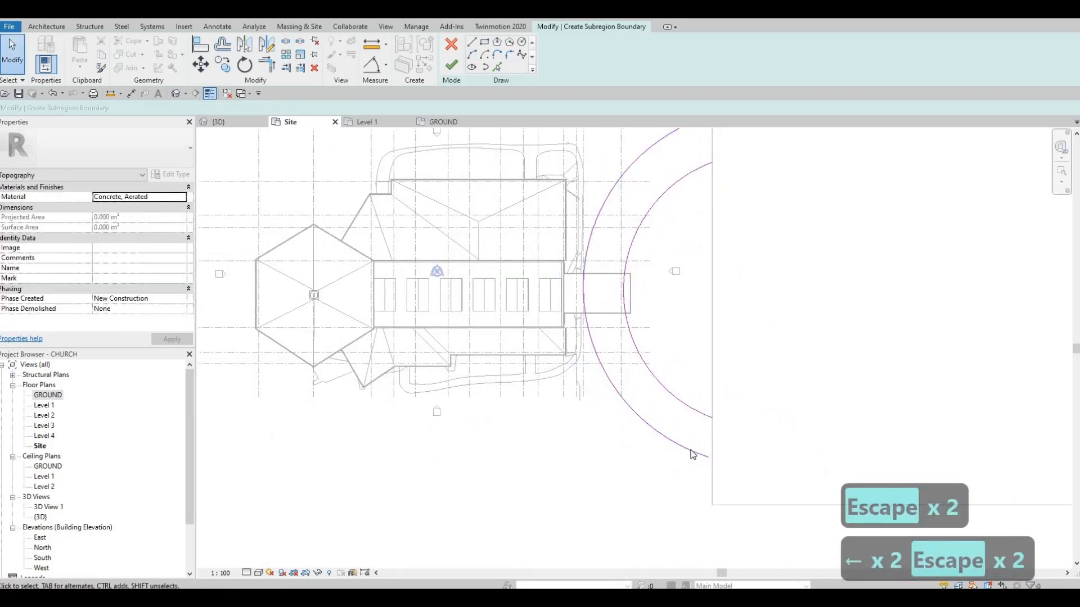
Extend both ends of the outer driveway arc to meet the rectangular area's near side.
left_click(707, 455)
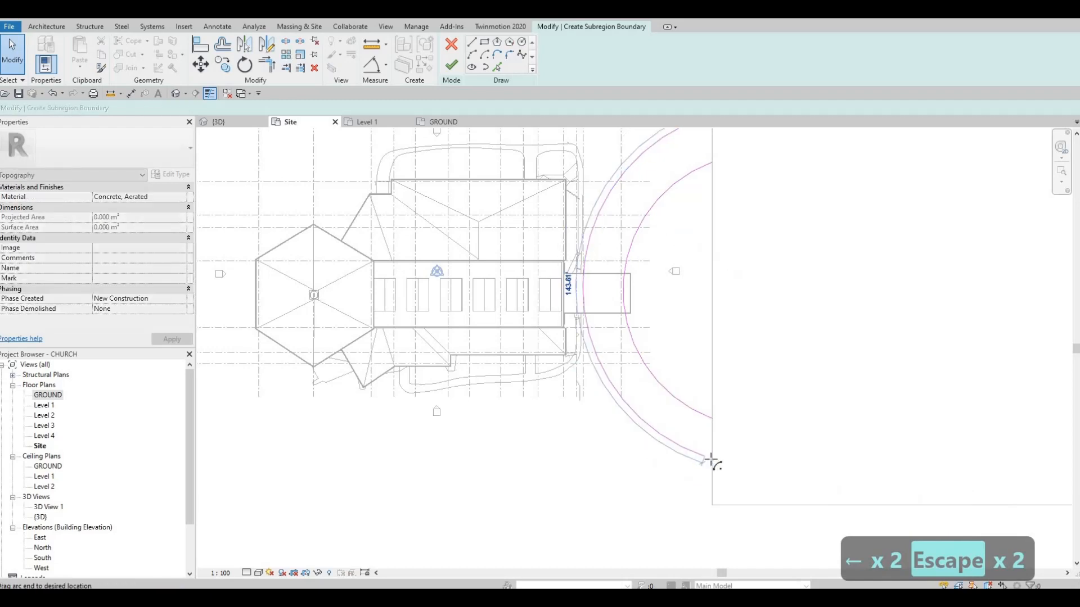
left_click_drag(727, 387, 725, 386)
key("Escape")
middle_click_drag(699, 145, 702, 365)
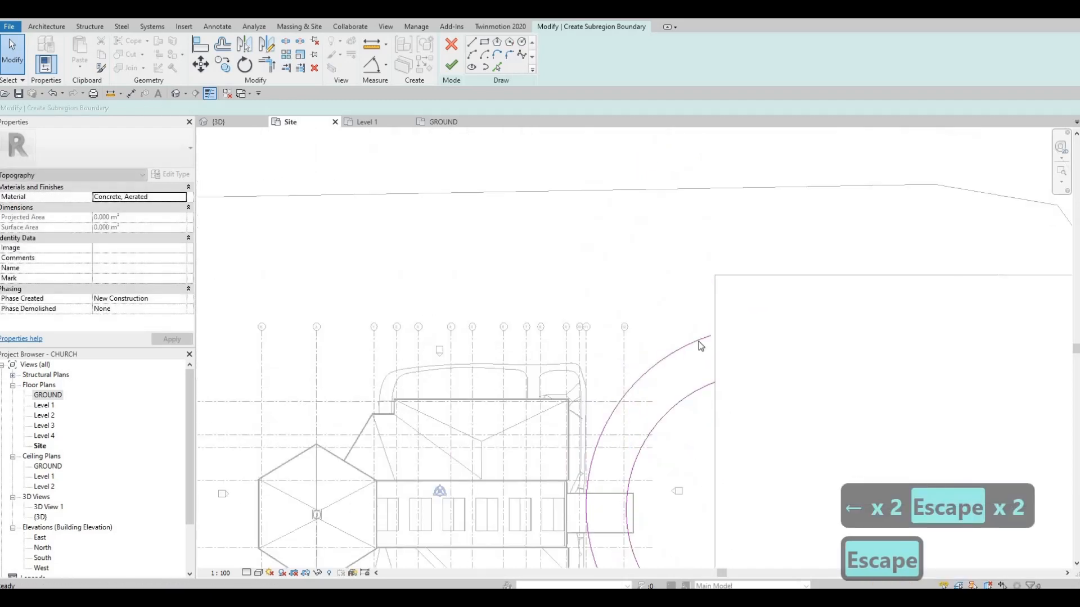
left_click(706, 335)
key("Escape")
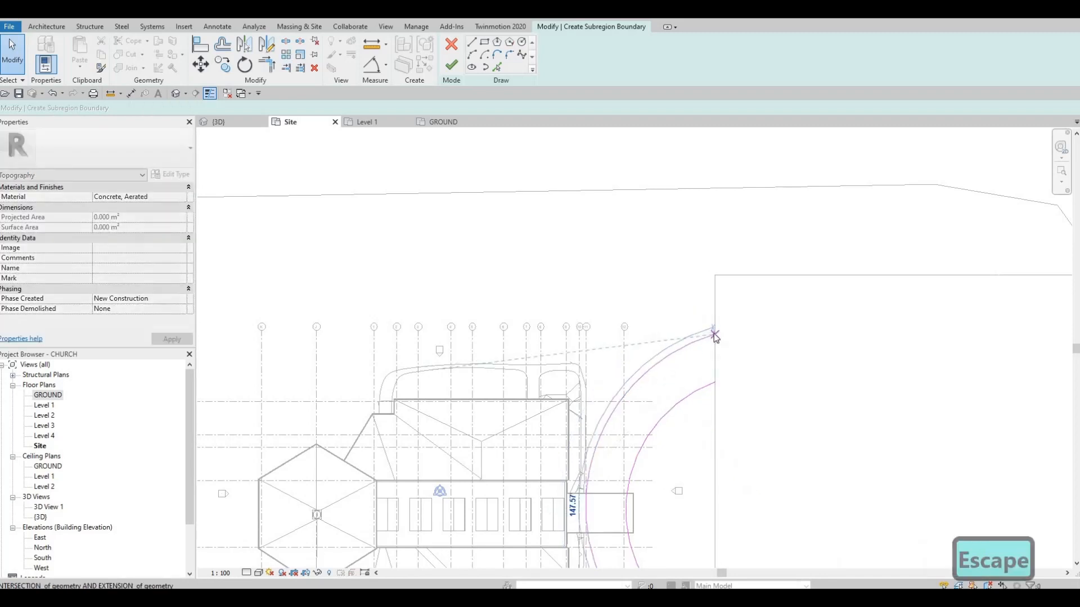
key("Escape")
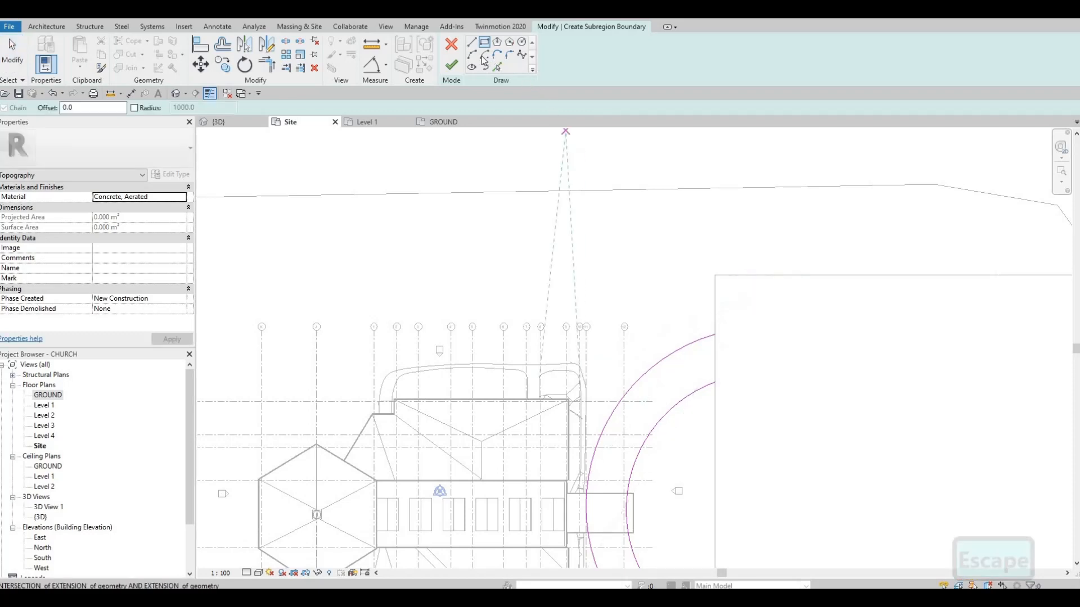
Draw a straight boundary line along the rectangular area's near side, joining the two ends of the inner driveway arc.
key("Escape")
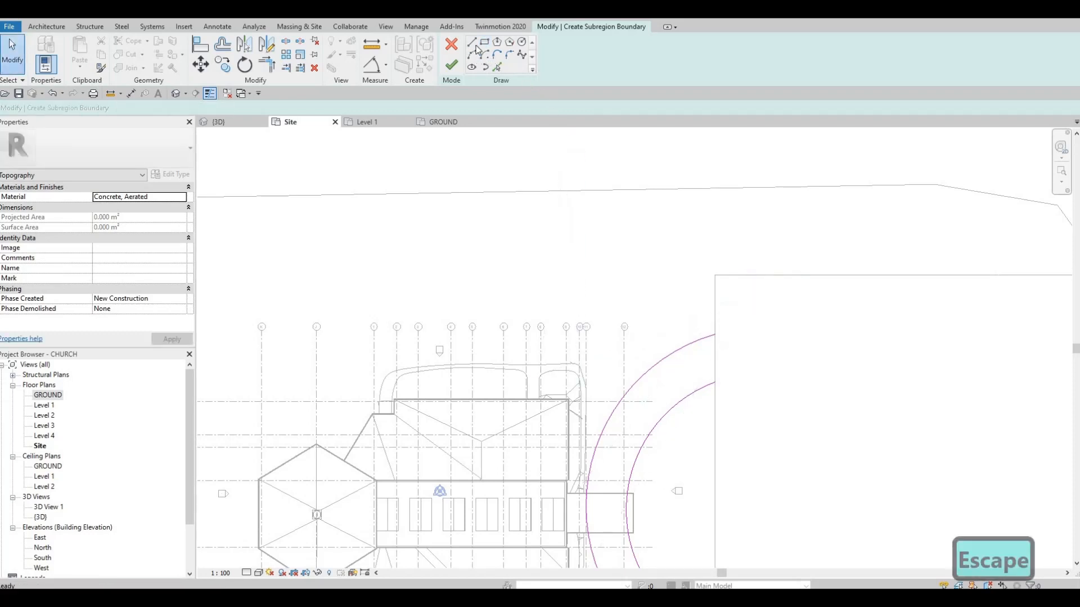
left_click(710, 385)
left_click(716, 385)
middle_click_drag(726, 484, 744, 179)
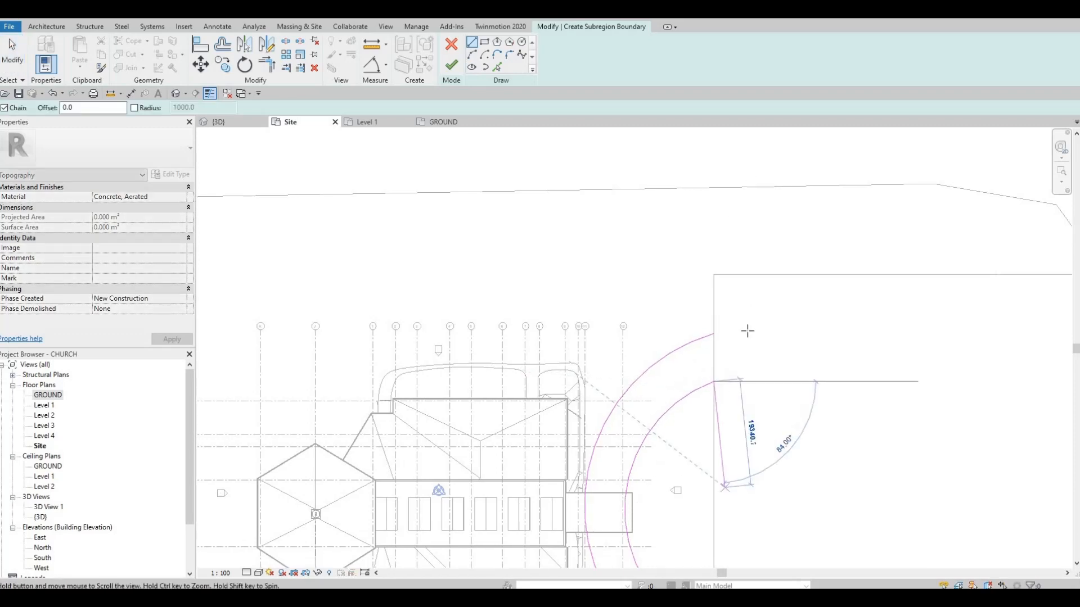
left_click(733, 332)
key("Escape")
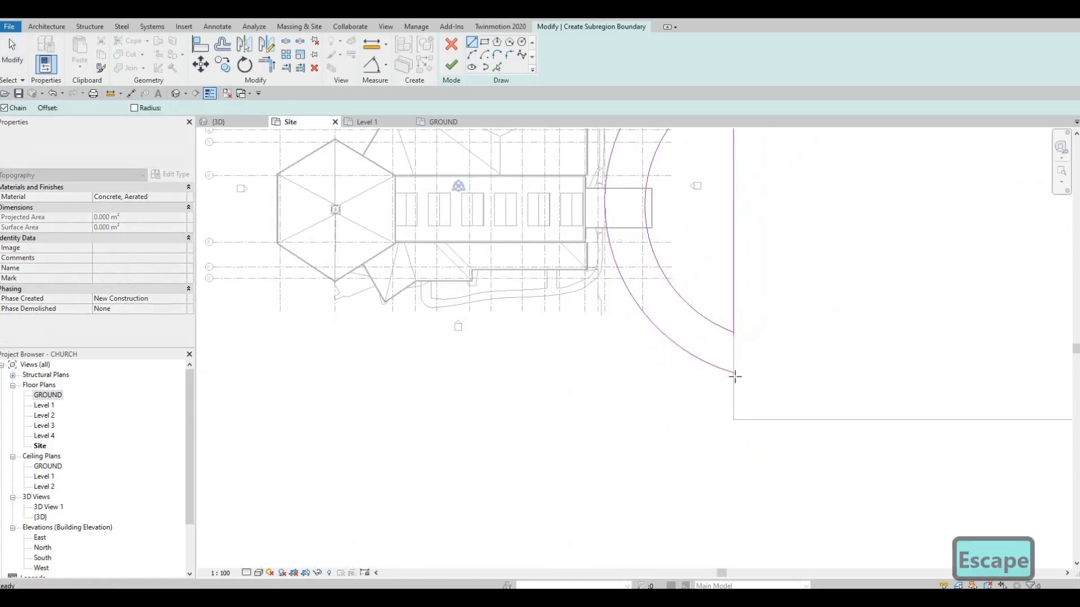
Draw three boundary lines just inside the rectangular area's near side, linking the two ends of the outer driveway arc.
left_click(733, 374)
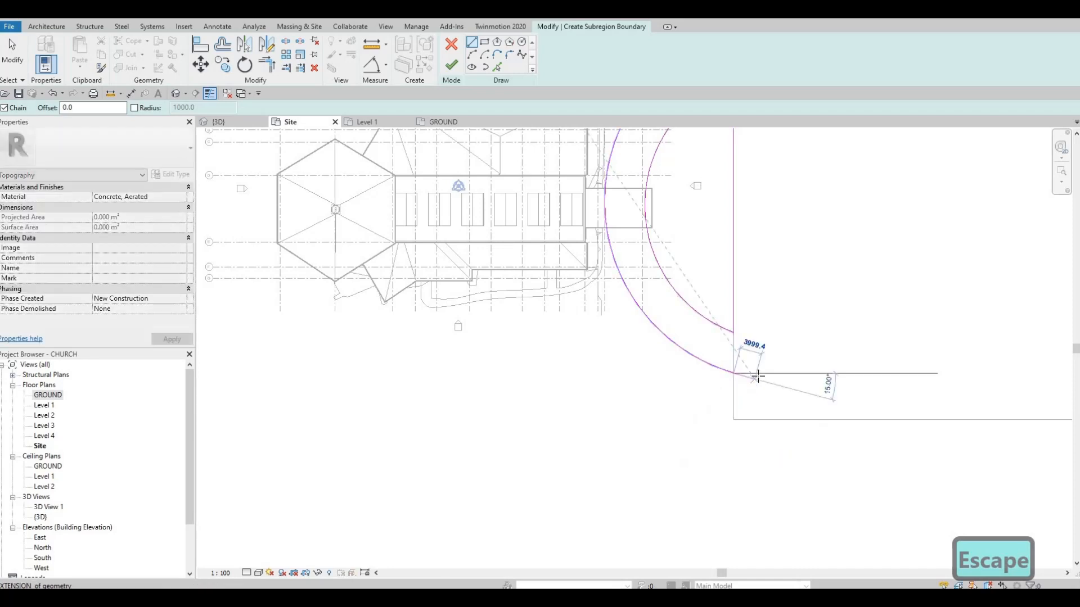
left_click(754, 373)
middle_click_drag(772, 268, 774, 470)
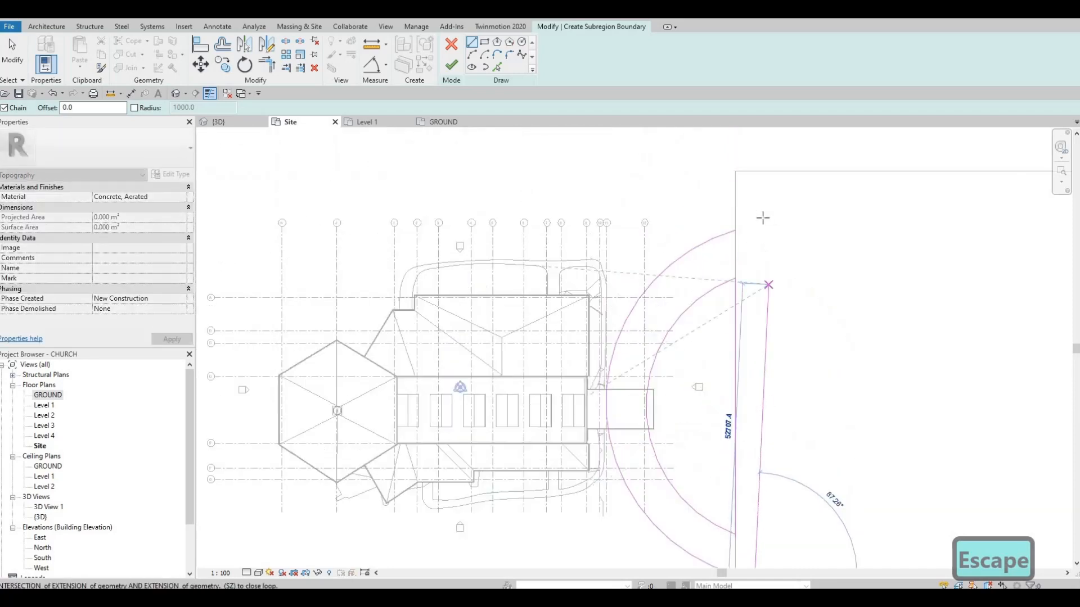
left_click(735, 230)
key("Escape")
scroll(725, 219, "up", 2)
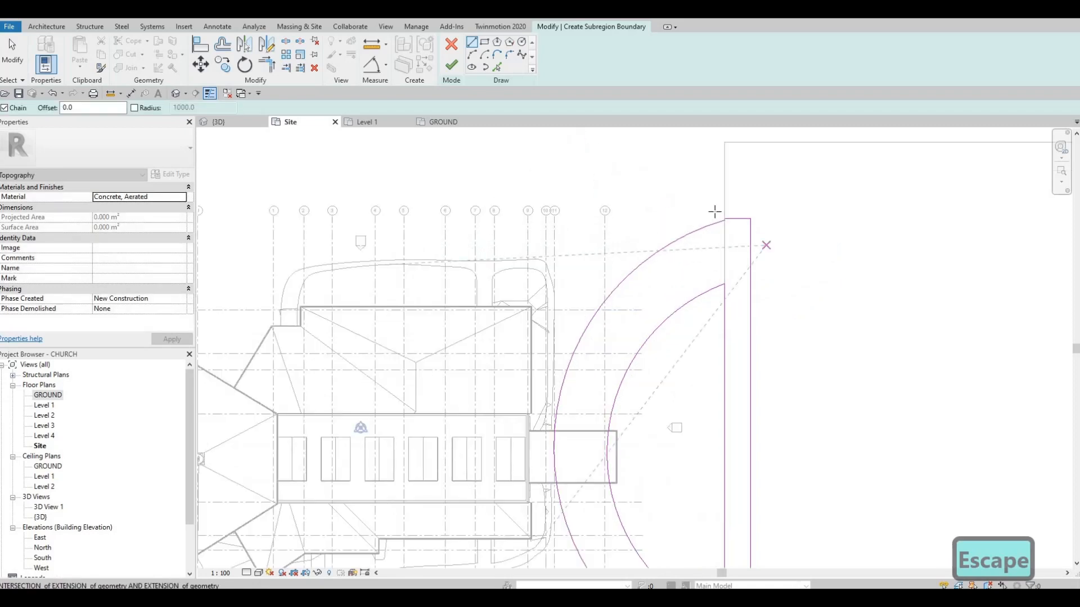
Join the upper short closing line to the outer driveway arc's end and try to finish the subregion boundary.
scroll(714, 211, "up", 4)
key("Escape")
key("Escape")
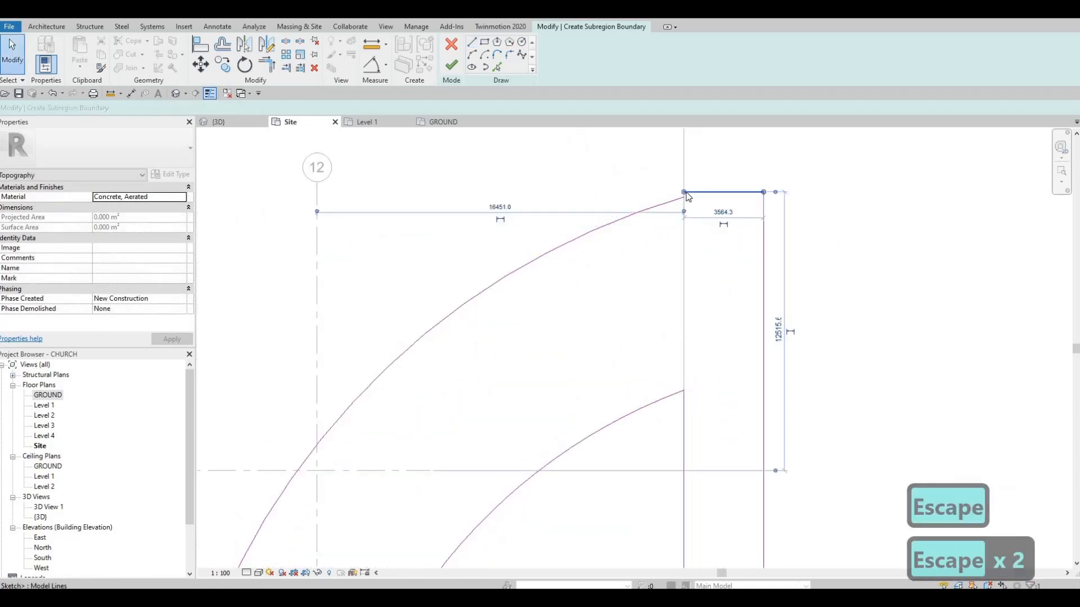
left_click_drag(686, 193, 694, 197)
scroll(684, 198, "up", 2)
key("Tab")
key("Tab")
key("Tab")
key("Tab")
key("Tab")
scroll(694, 196, "up", 2)
key("Escape")
scroll(691, 193, "down", 6)
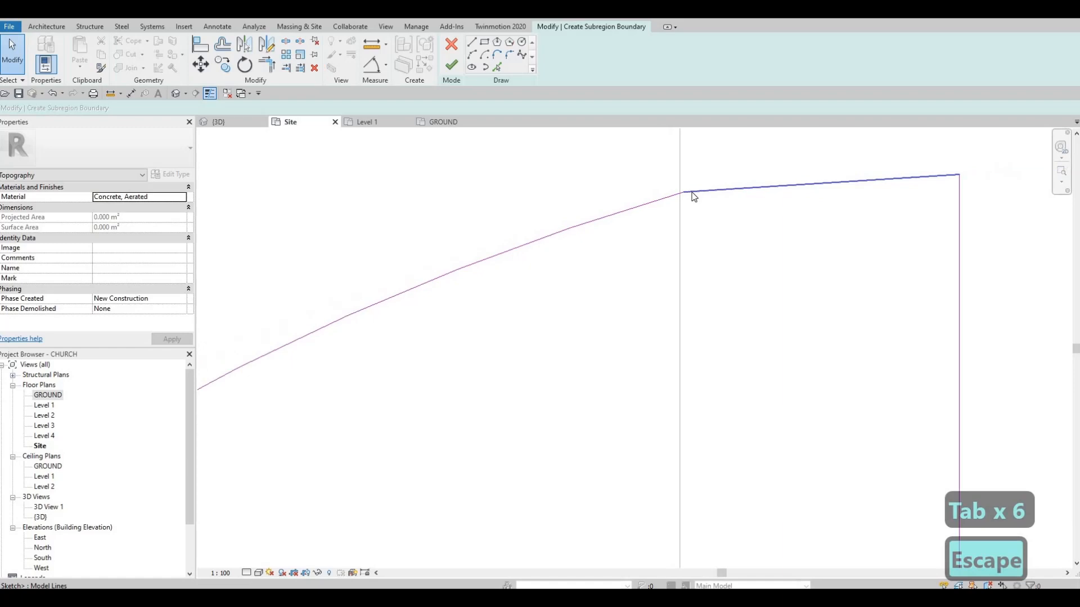
left_click(451, 65)
key("Escape")
Shorten the straight boundary line so its lower end meets the inner driveway arc's end, and finish the subregion.
scroll(687, 391, "up", 5)
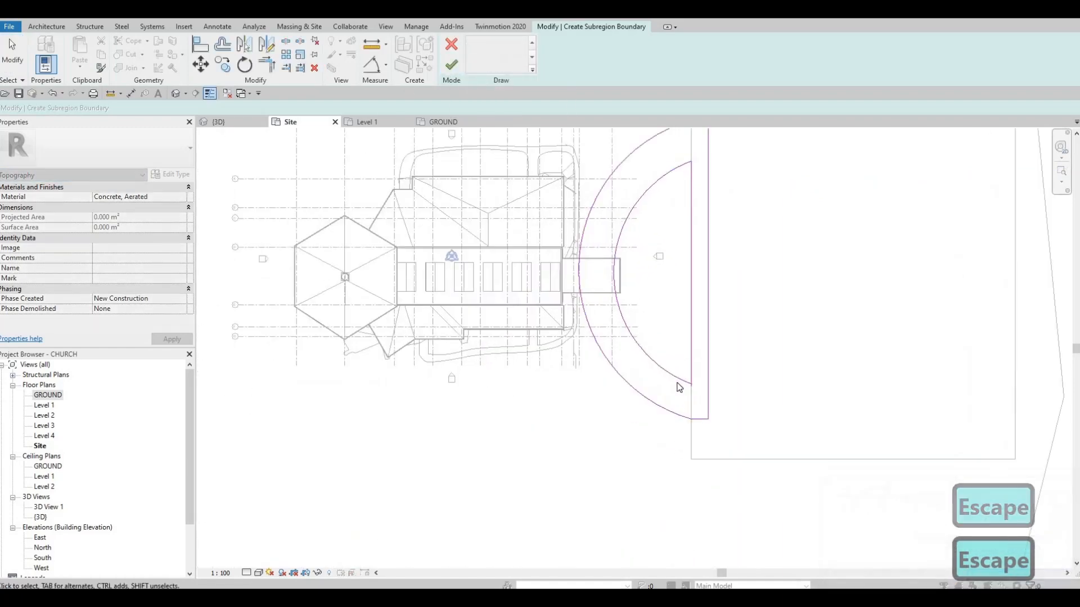
left_click(685, 400)
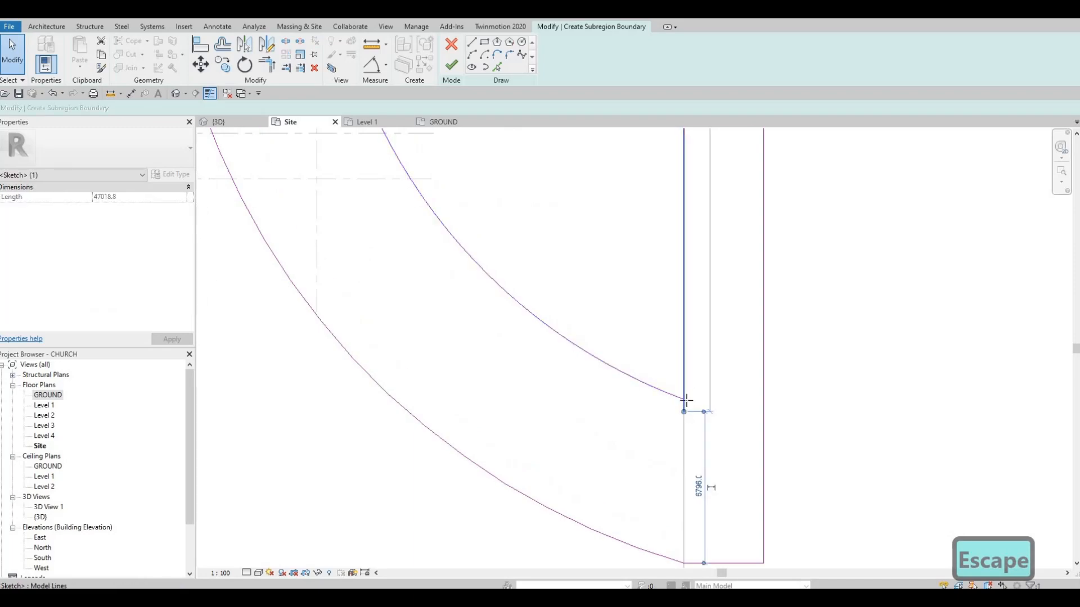
left_click_drag(684, 412, 684, 400)
key("Escape")
left_click(454, 68)
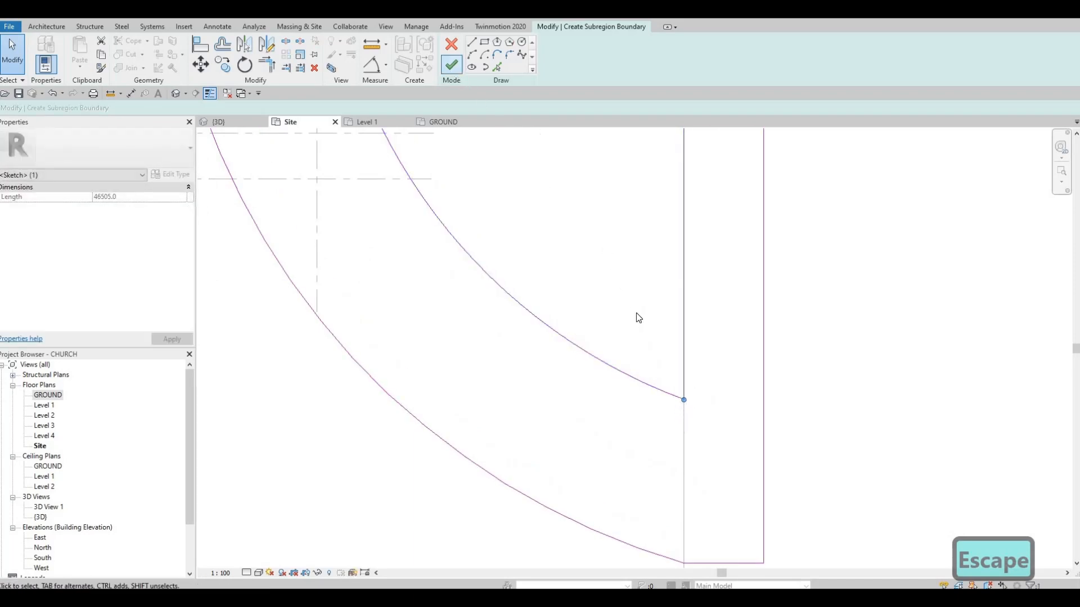
scroll(636, 313, "down", 5)
key("Escape")
key("Escape")
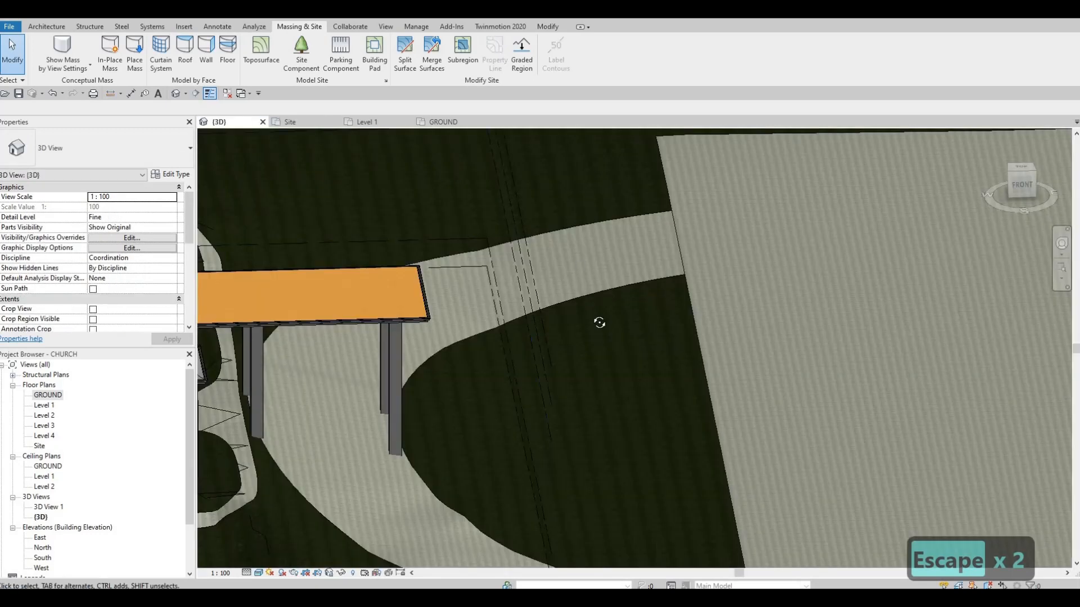
Edit the driveway subregion's boundary, pulling its outer arc out past the porch columns on the church side, and finish the edit.
key("Escape")
middle_click_drag(600, 323, 562, 290, "shift")
scroll(312, 380, "up", 1)
scroll(313, 380, "up", 2)
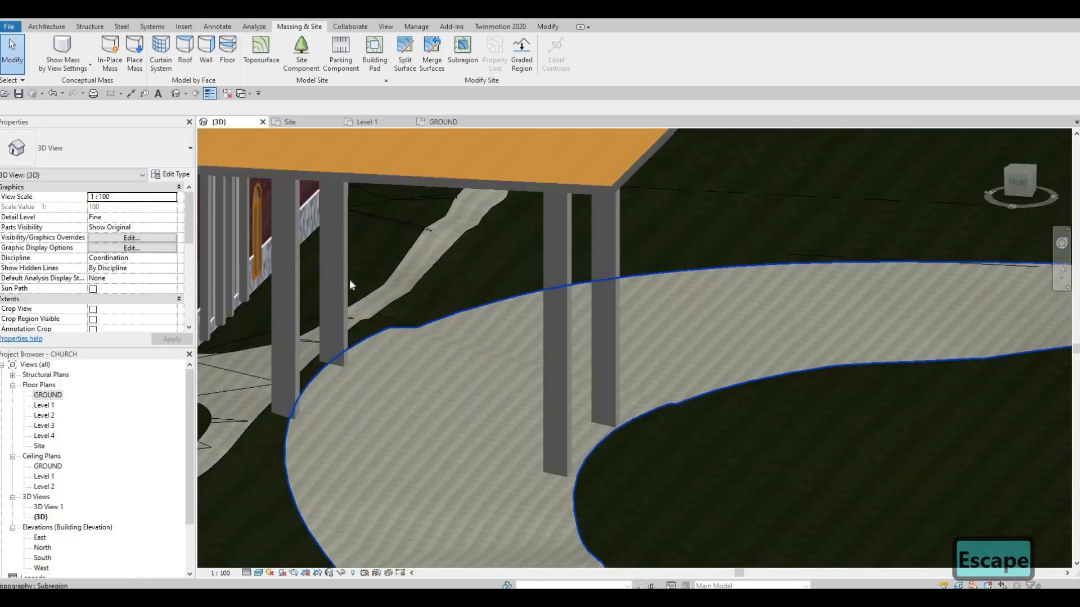
left_click(349, 279)
double_click(324, 369)
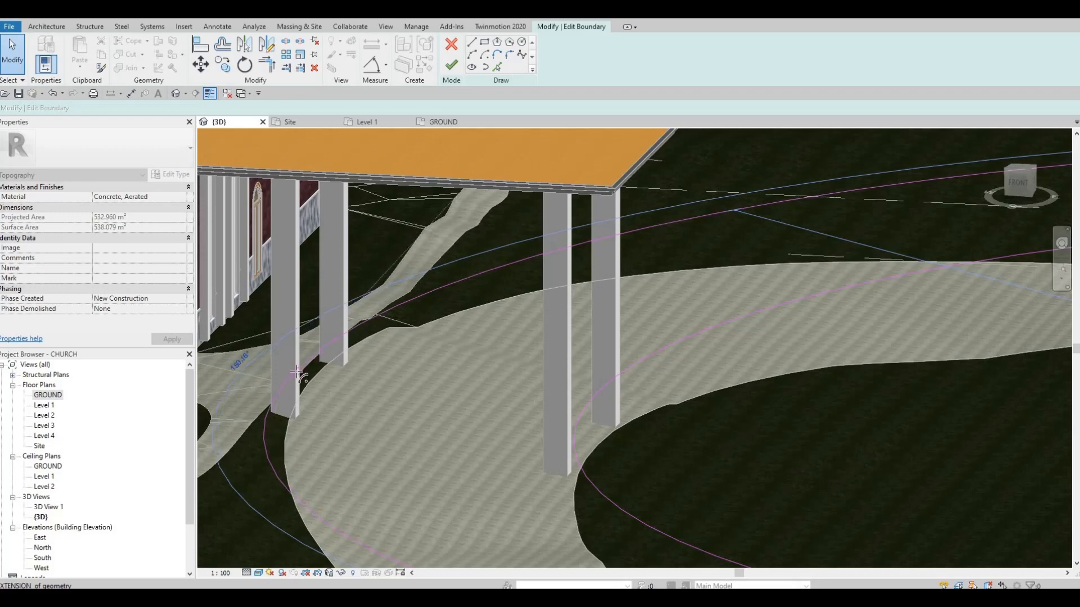
left_click(298, 373)
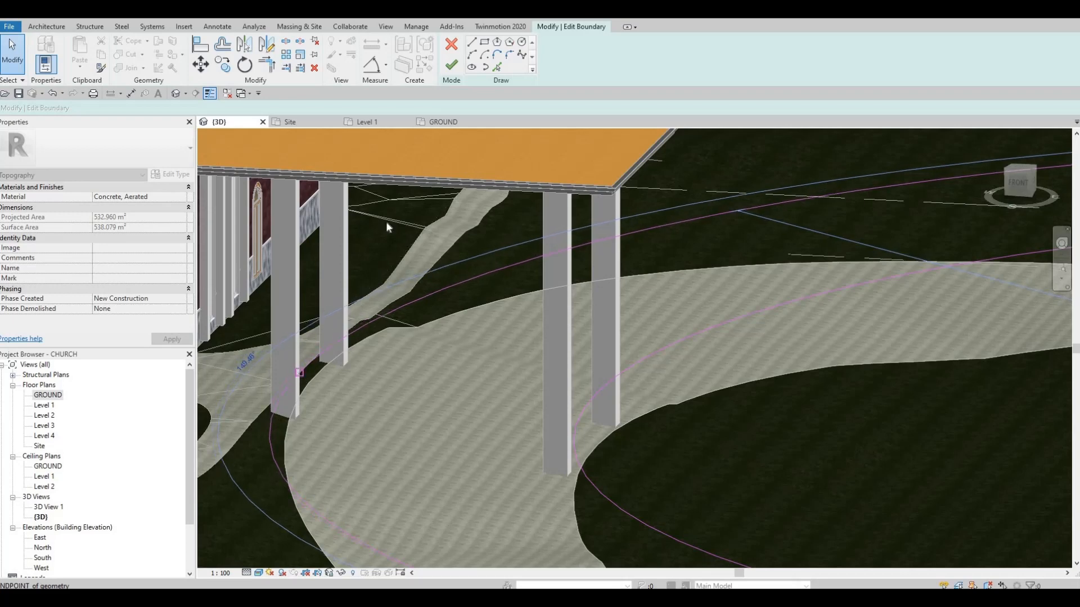
left_click(452, 66)
key("Escape")
key("Escape")
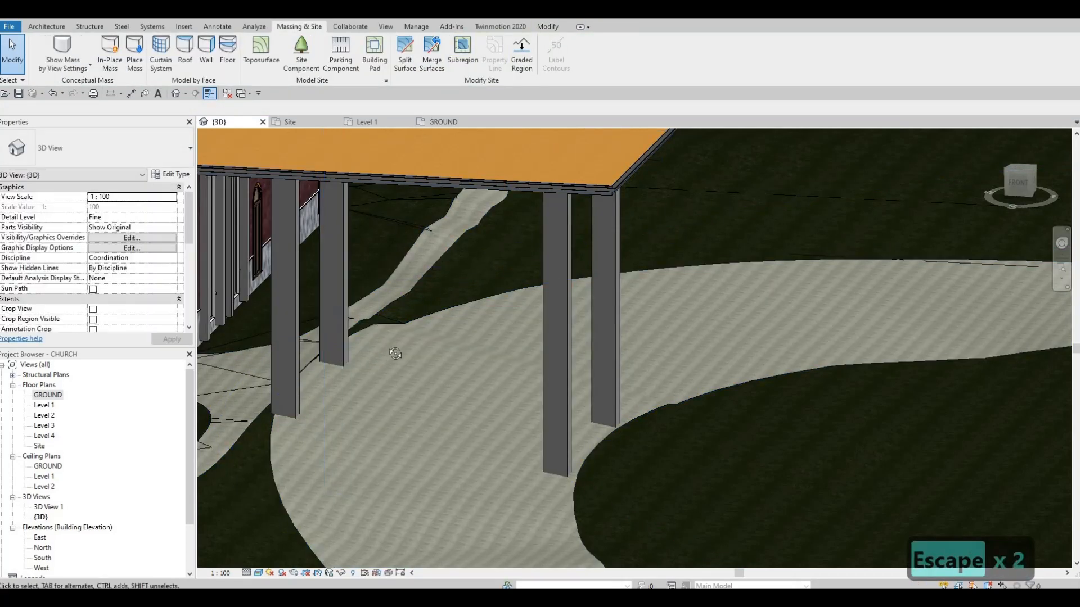
Try to reshape the curved outer edge of the entrance walkway subregion so that it meets the driveway's edge.
middle_click_drag(395, 353, 376, 386, "shift")
left_click(380, 386)
key("Escape")
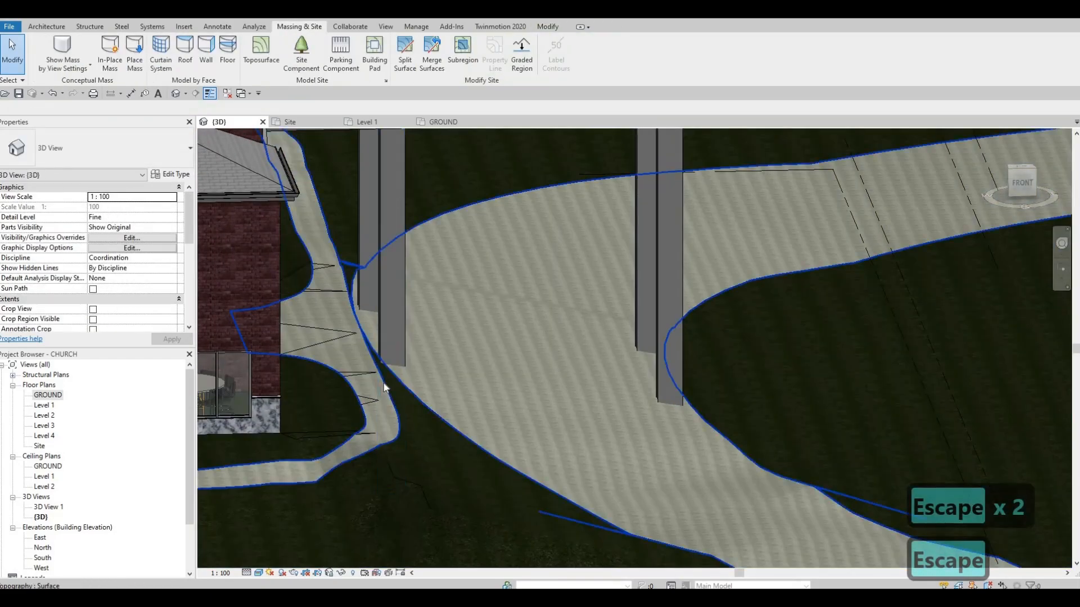
key("Tab")
left_click(384, 387)
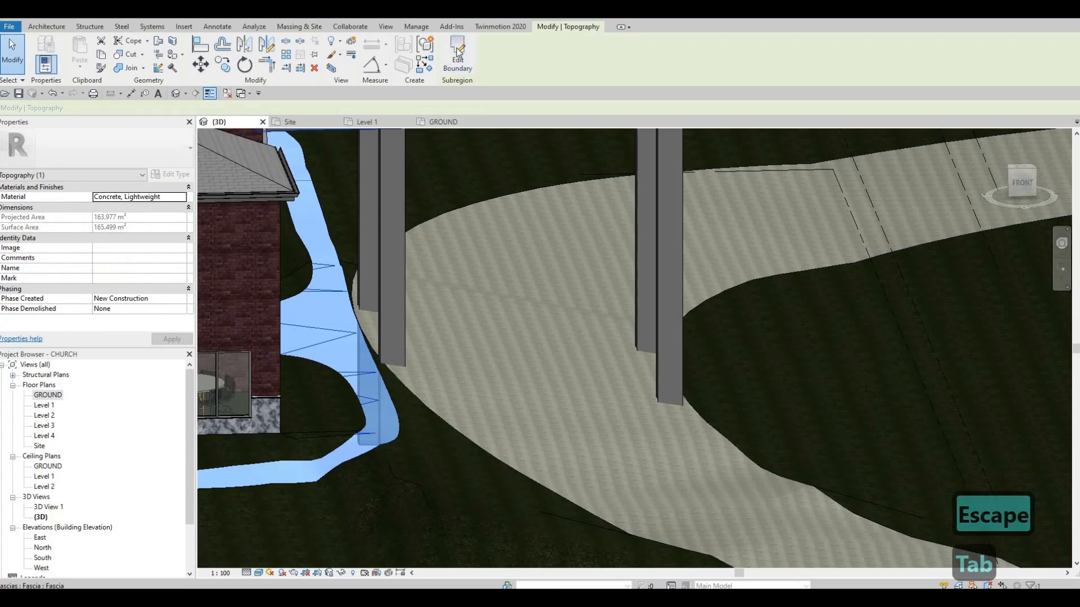
left_click(337, 298)
left_click_drag(337, 293, 348, 292)
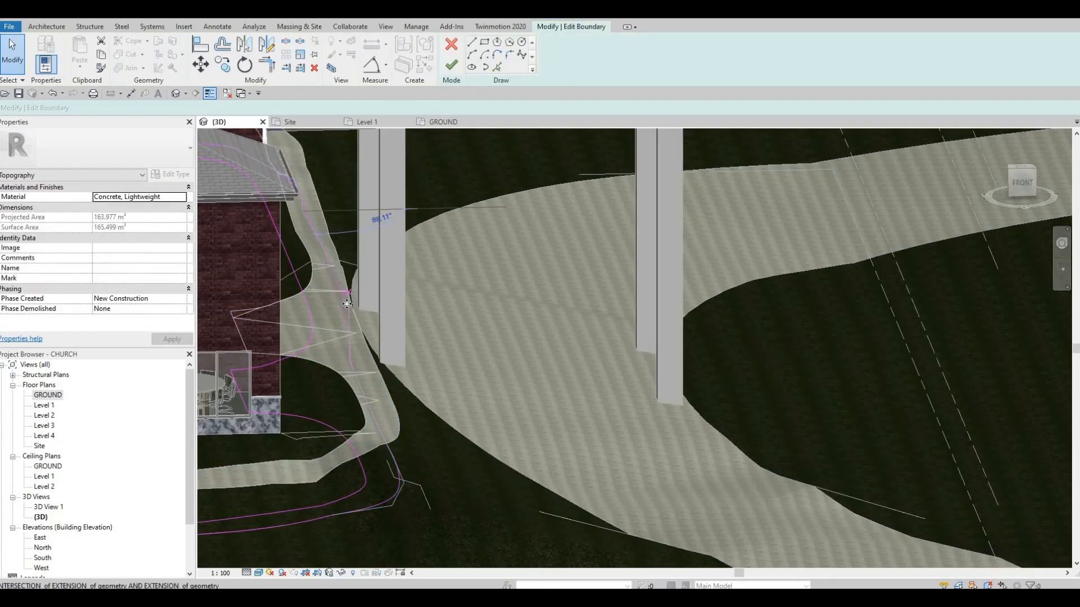
left_click(344, 350)
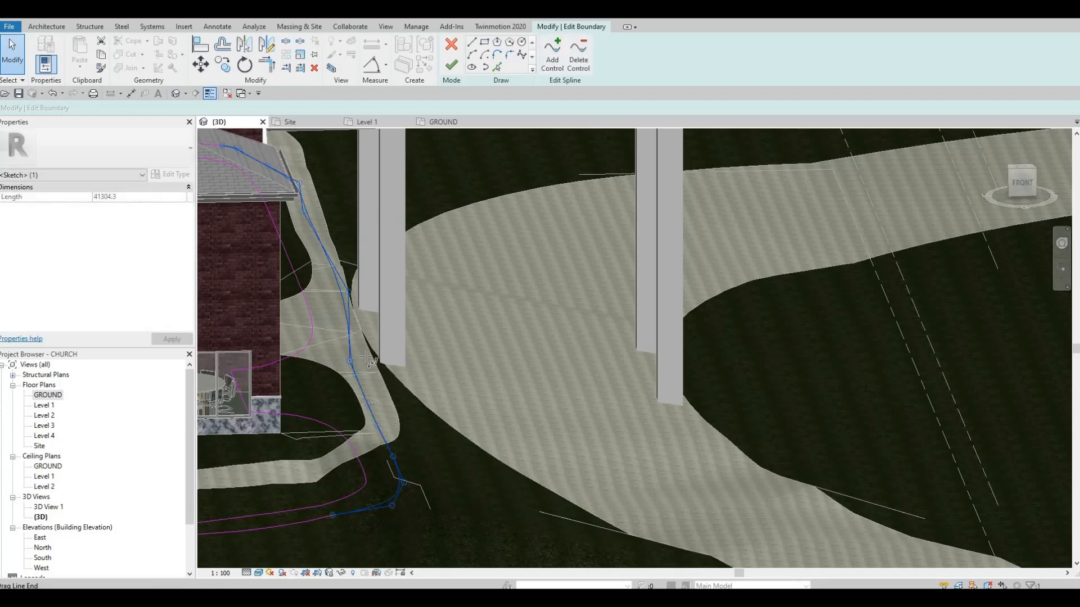
mouse_move(366, 356)
left_mouse_down()
mouse_move(374, 353)
mouse_move(368, 404)
mouse_move(393, 427)
mouse_move(384, 402)
left_mouse_up()
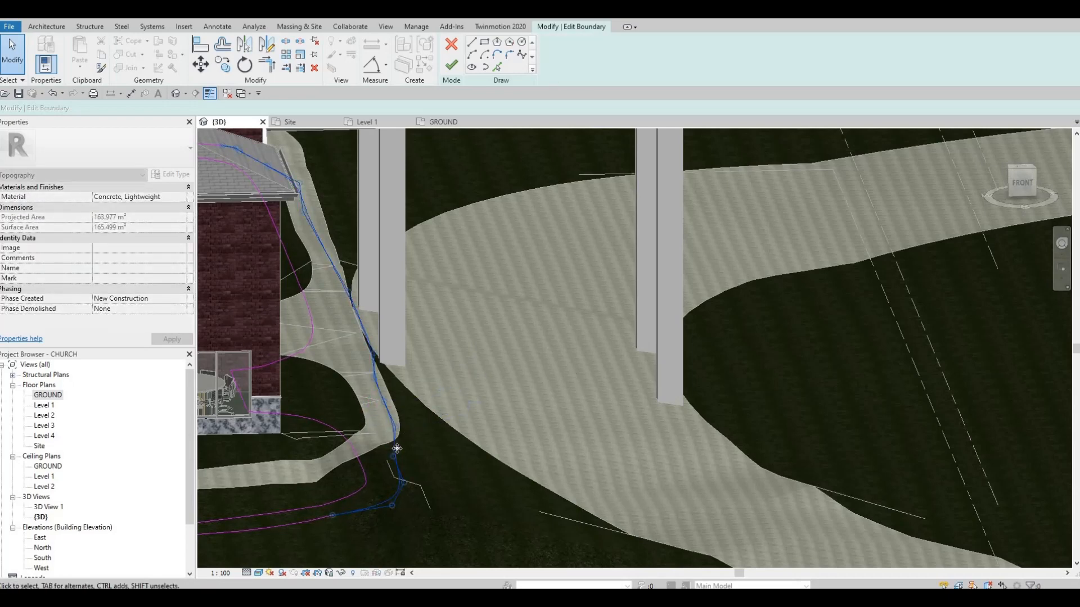
left_click(397, 448)
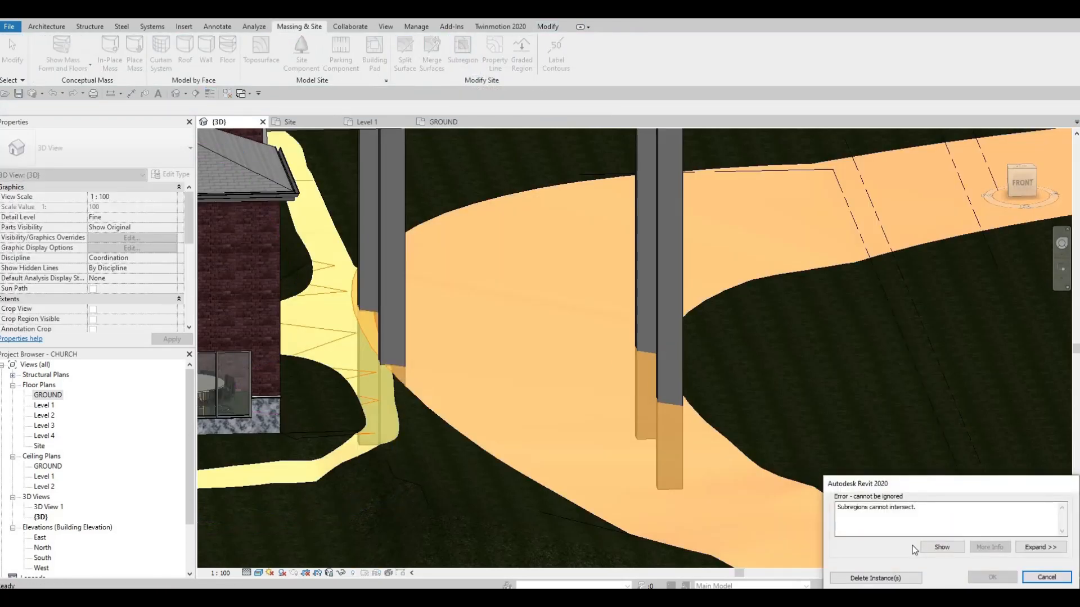
Cancel the walkway boundary edit and discard its changes.
key("Escape")
key("Escape")
key("Escape")
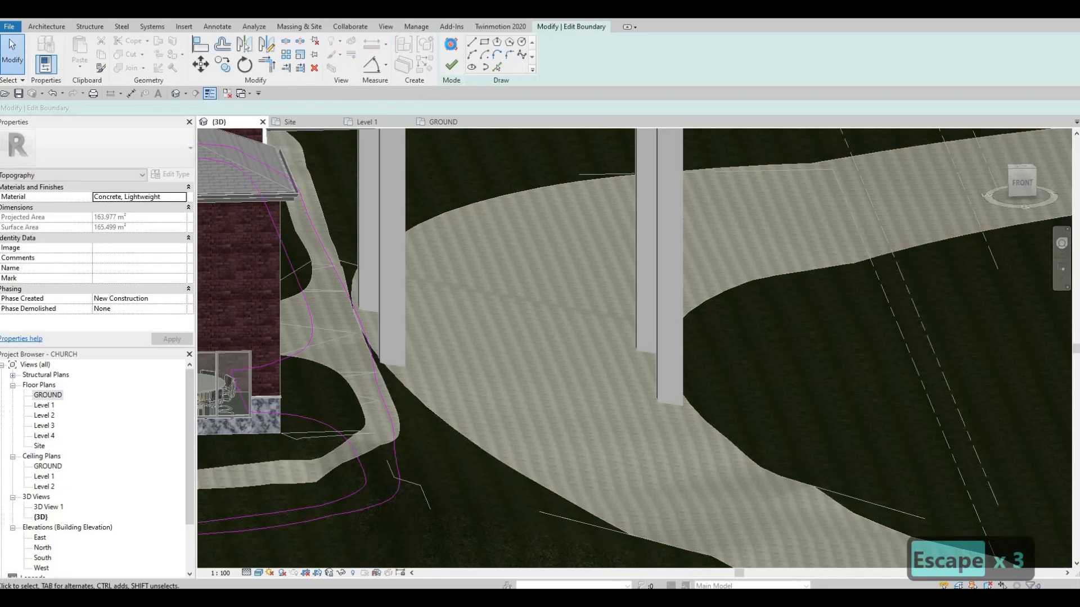
left_click(566, 311)
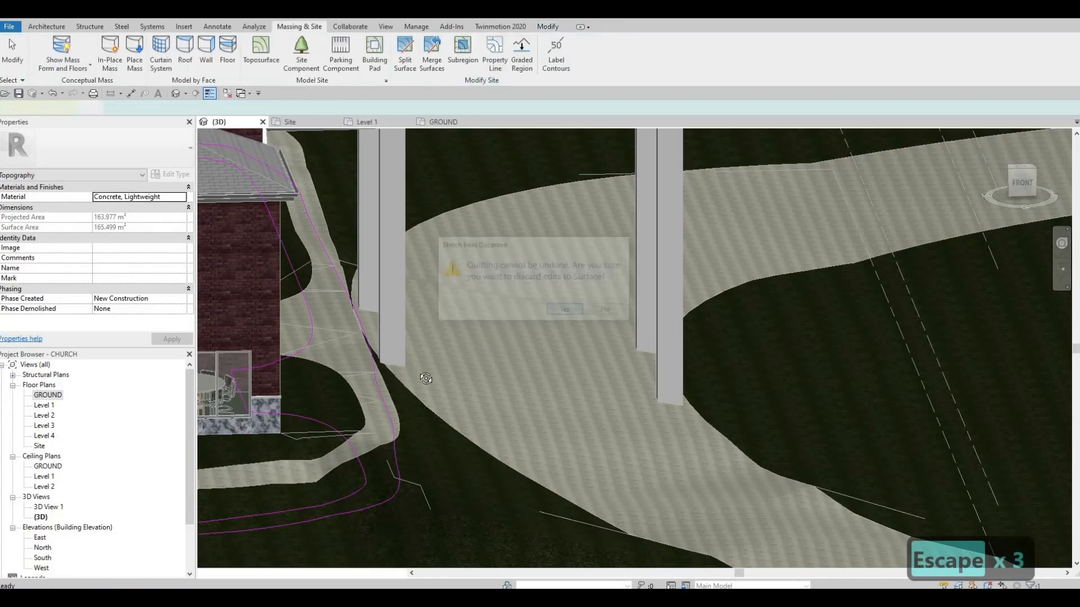
key("Escape")
Examine the driveway around the porch columns and the whole site with its paved areas in 3D.
middle_click_drag(557, 315, 767, 131, "shift")
scroll(518, 273, "up", 3)
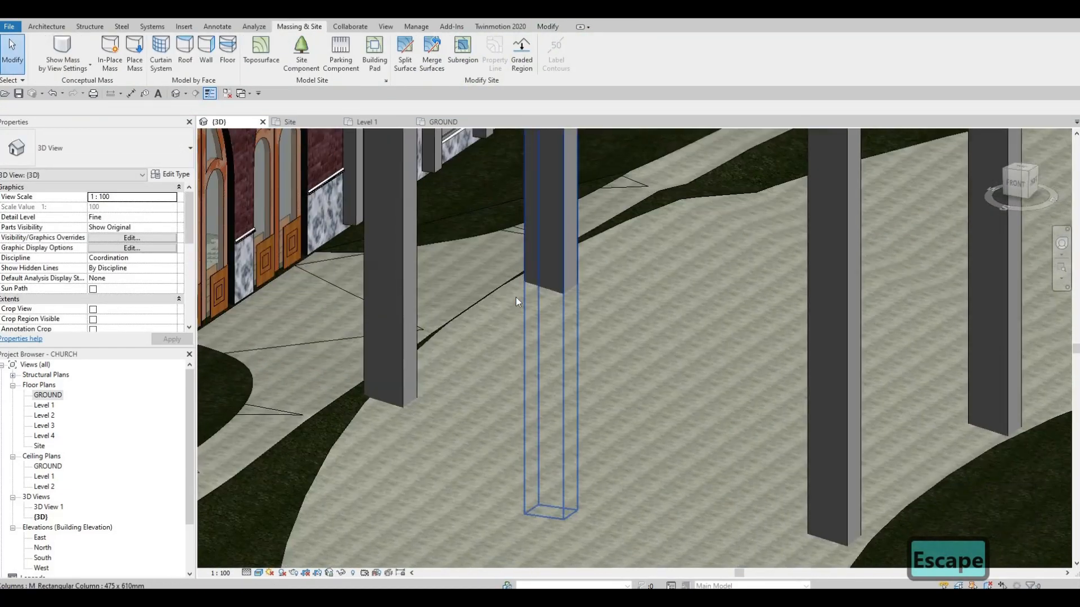
scroll(520, 270, "up", 3)
scroll(577, 239, "up", 1)
scroll(585, 242, "down", 5)
middle_click_drag(591, 248, 604, 275, "shift")
scroll(644, 211, "down", 5)
scroll(618, 316, "down", 2)
key("Escape")
middle_click_drag(719, 331, 789, 309)
scroll(730, 282, "up", 1)
scroll(925, 270, "down", 3)
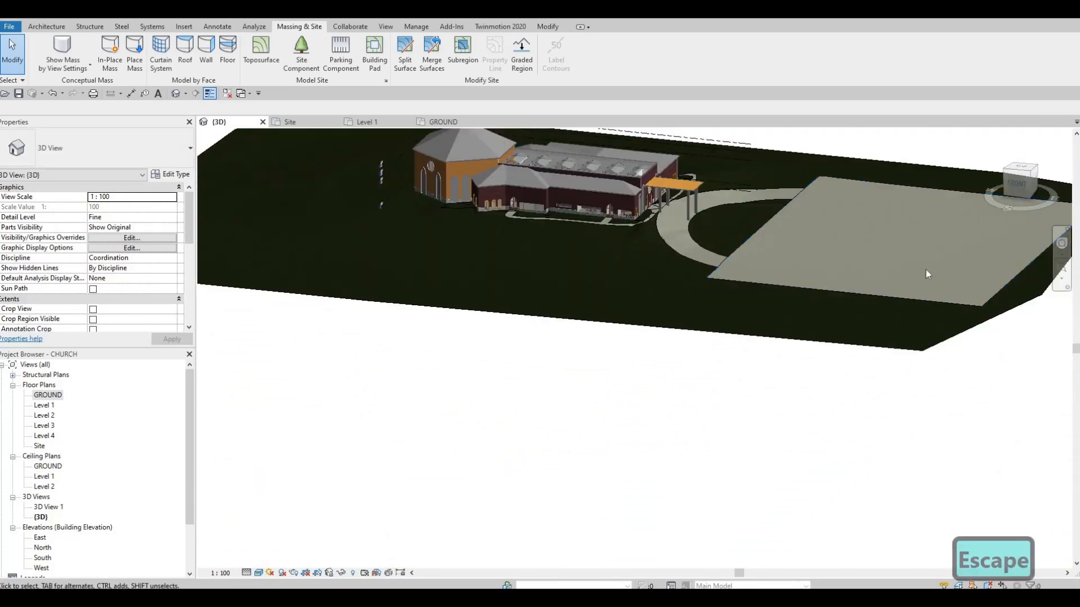
middle_click_drag(677, 225, 724, 259, "shift")
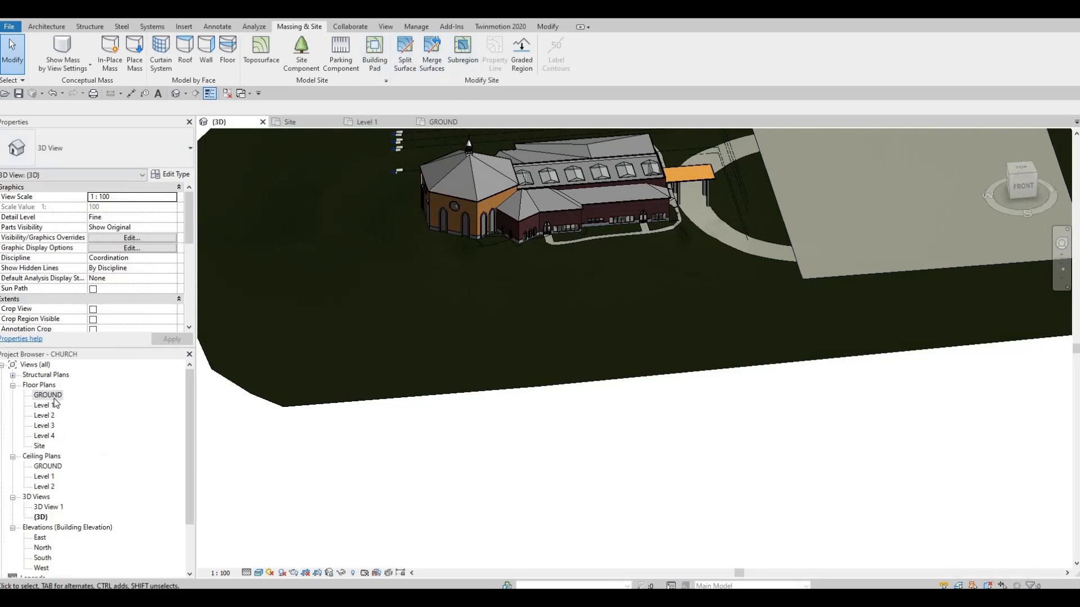
Start a new subregion in the Site plan and draw a long road rectangle about 19.5 m deep along the lower site edge.
double_click(41, 446)
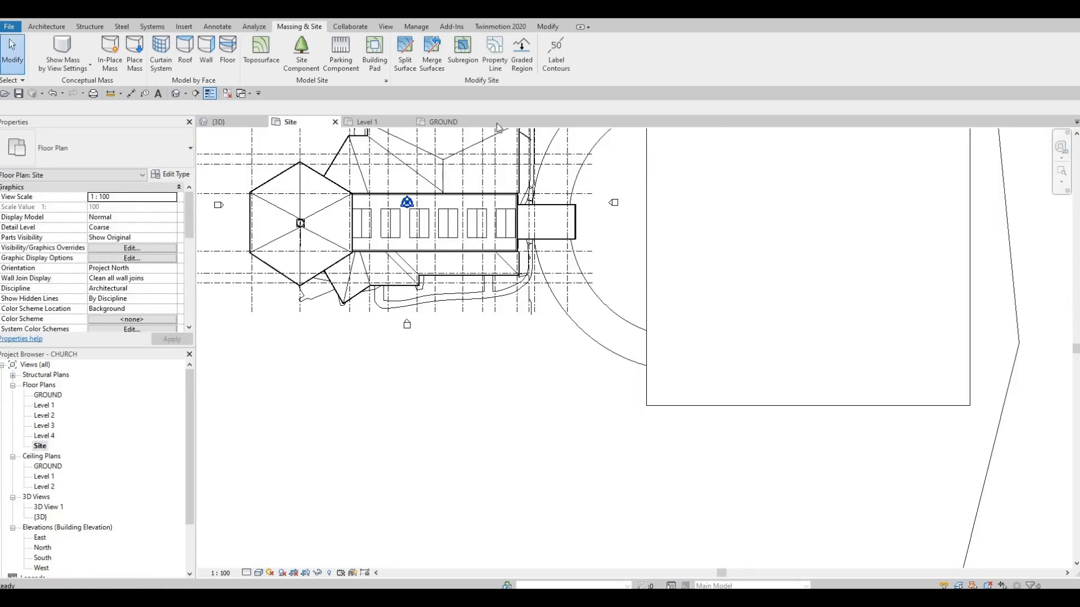
left_click(462, 55)
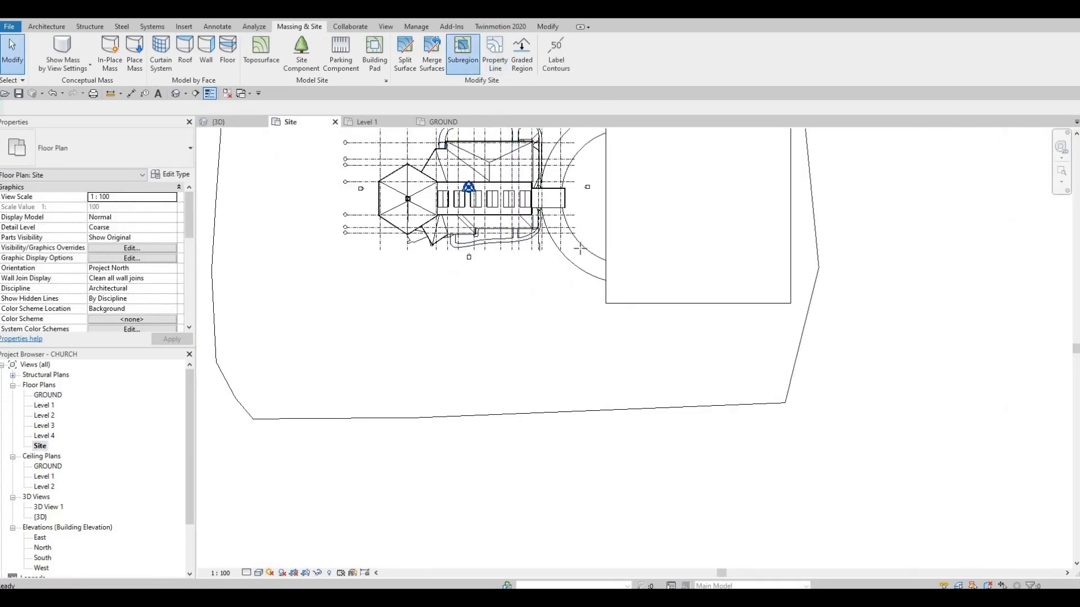
scroll(687, 188, "down", 1)
scroll(591, 200, "down", 1)
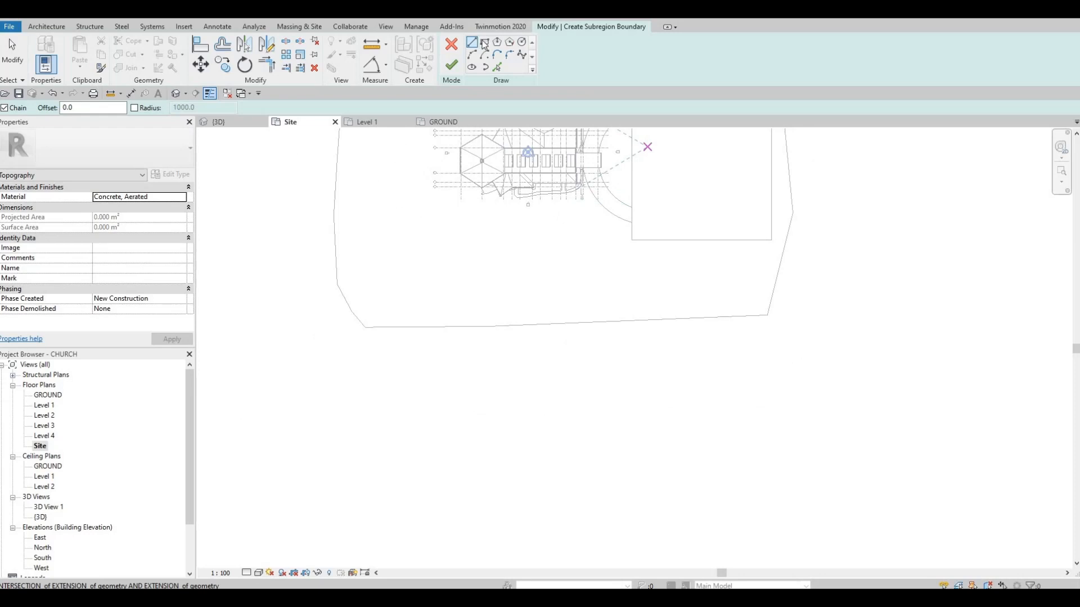
left_click(389, 264)
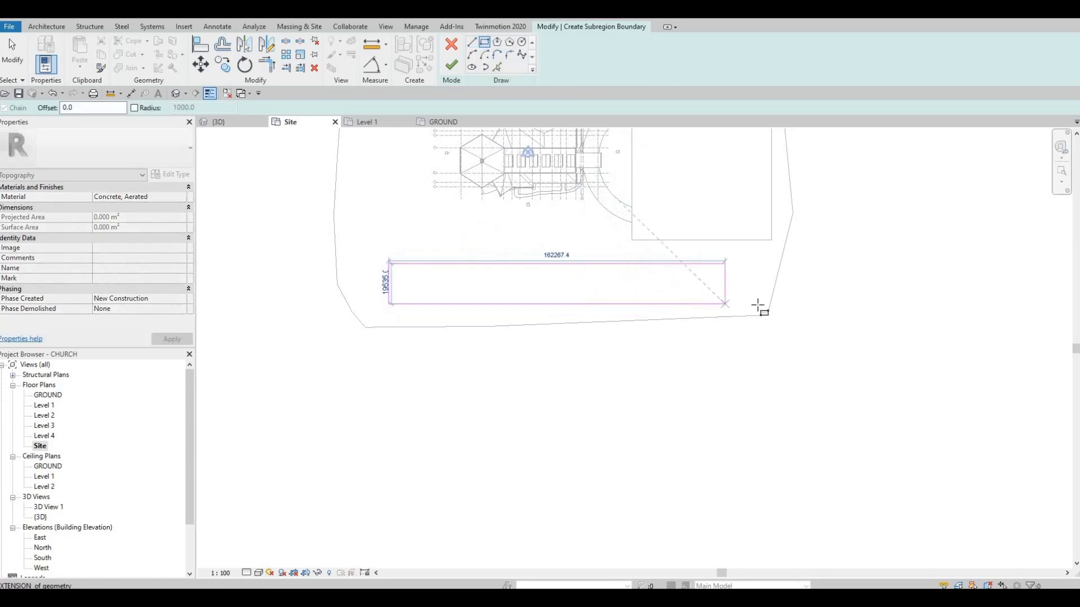
left_click(767, 304)
key("Escape")
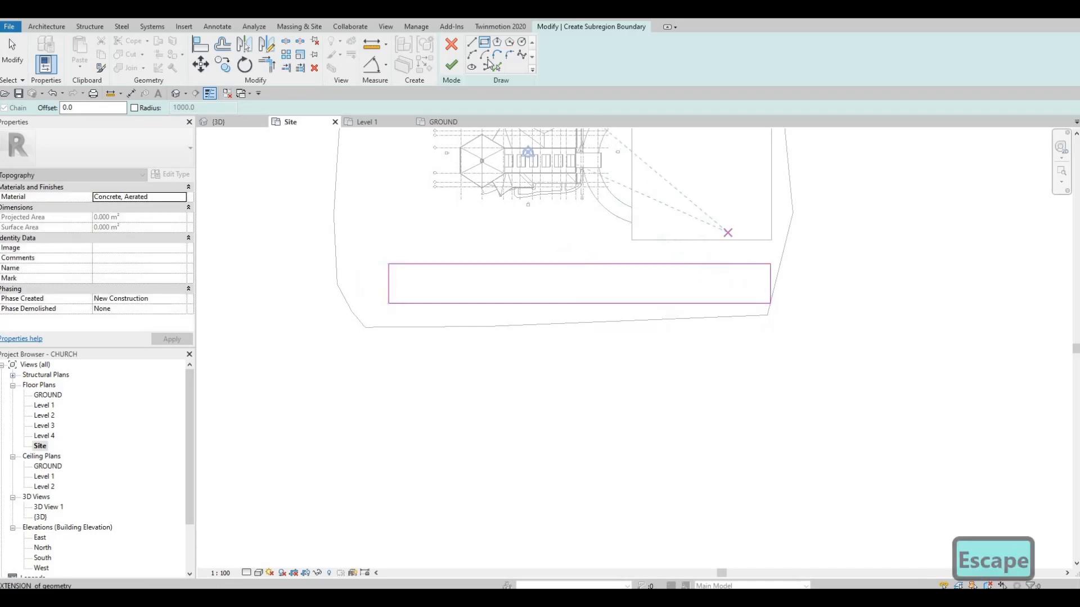
scroll(647, 174, "up", 1)
scroll(691, 235, "up", 2)
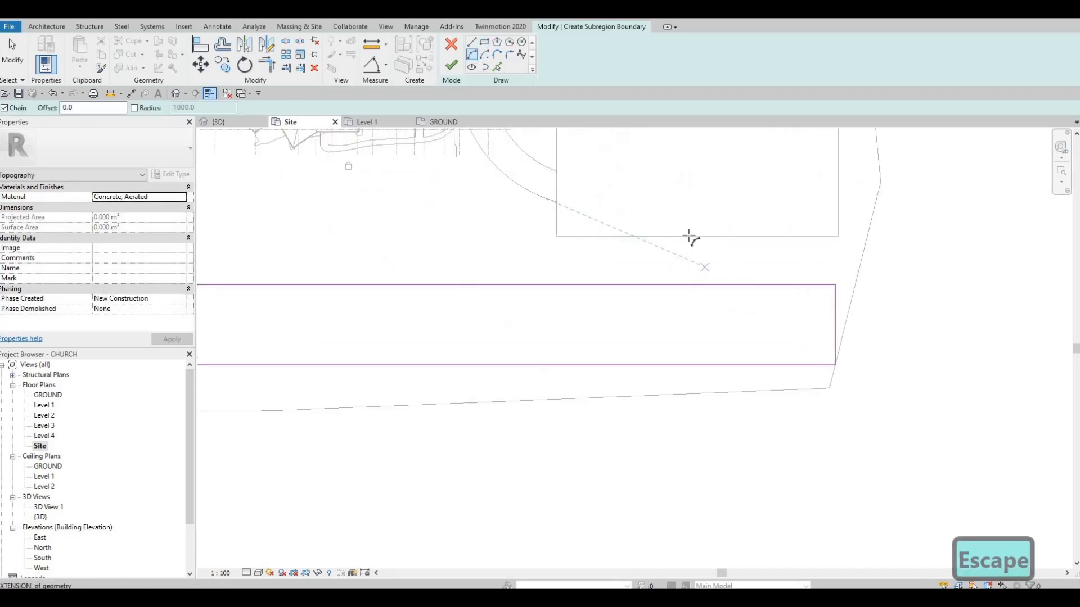
left_click(690, 237)
left_click(691, 288)
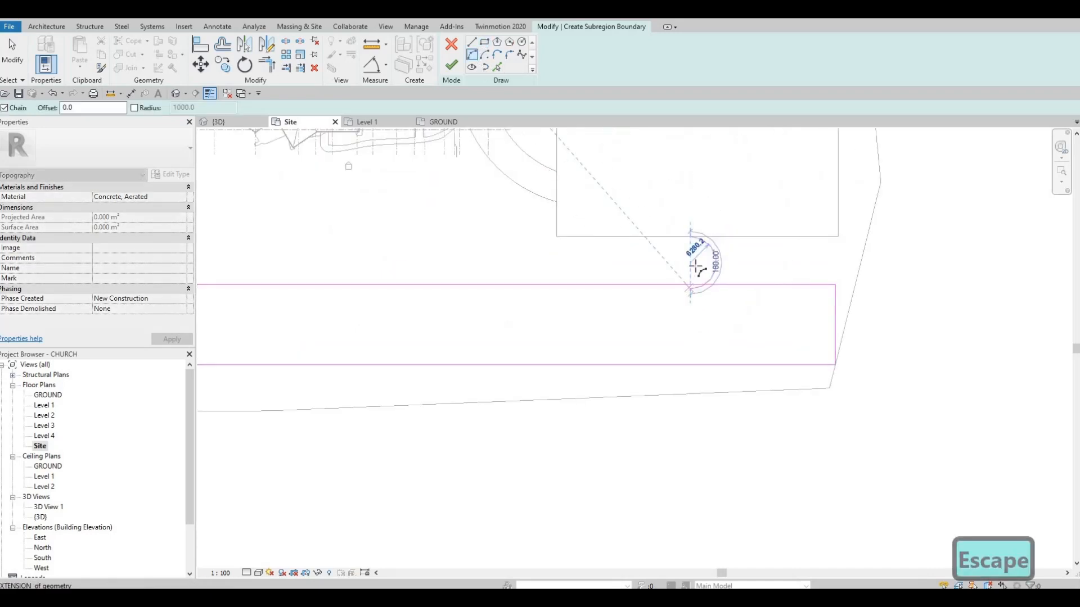
key("Escape")
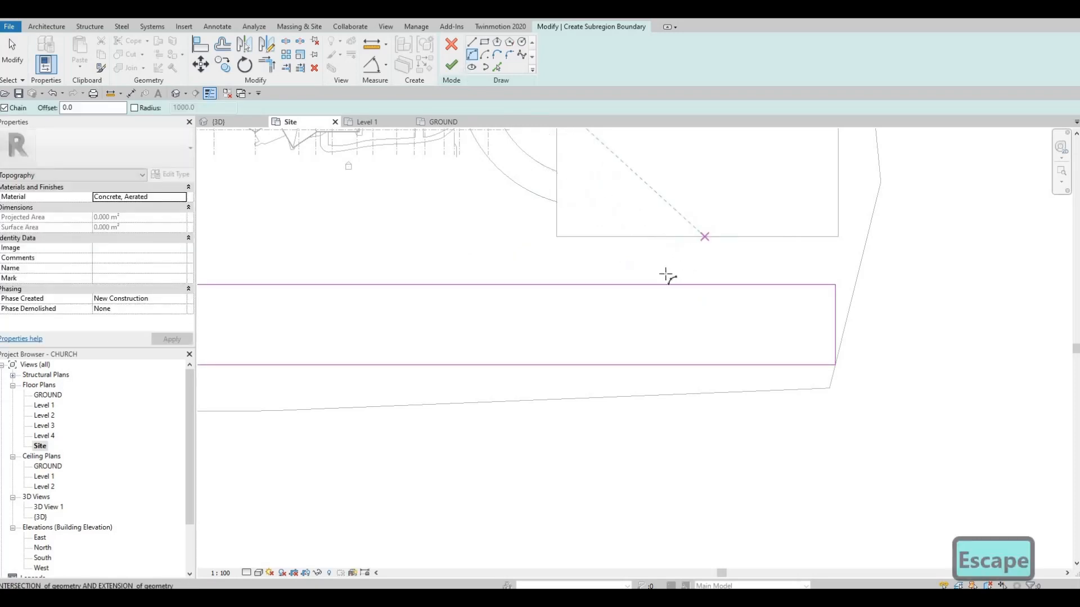
Draw an arc of about 9374 mm radius from the paved rectangular area's lower side to the road rectangle's upper edge.
left_click(672, 284)
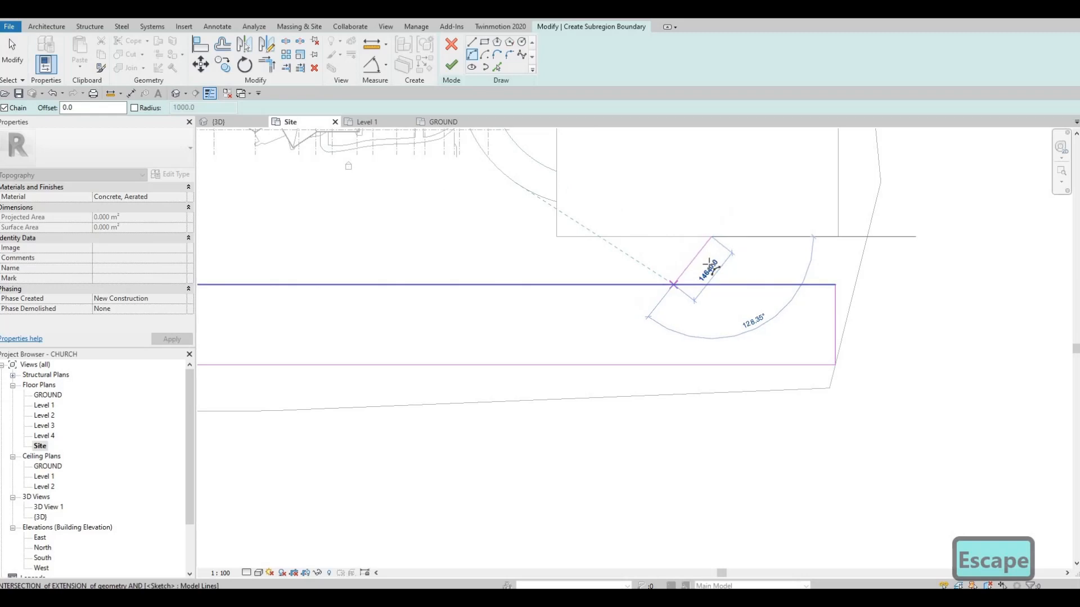
left_click(673, 284)
left_click(710, 261)
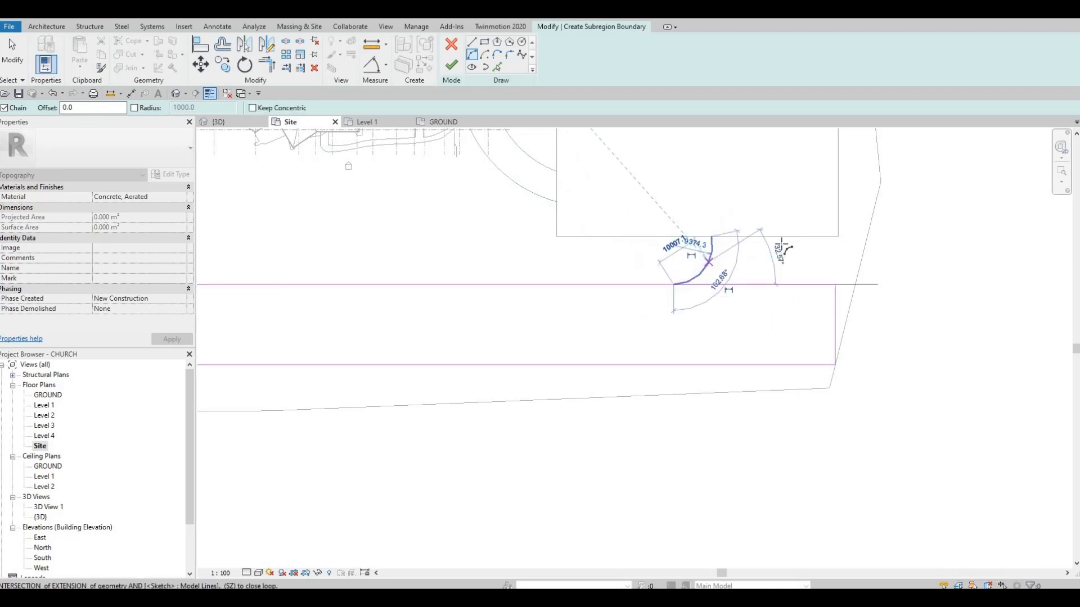
key("Escape")
Draw a second arc of about 16788 mm radius from the paved area's lower side to the road rectangle's upper edge.
left_click(808, 280)
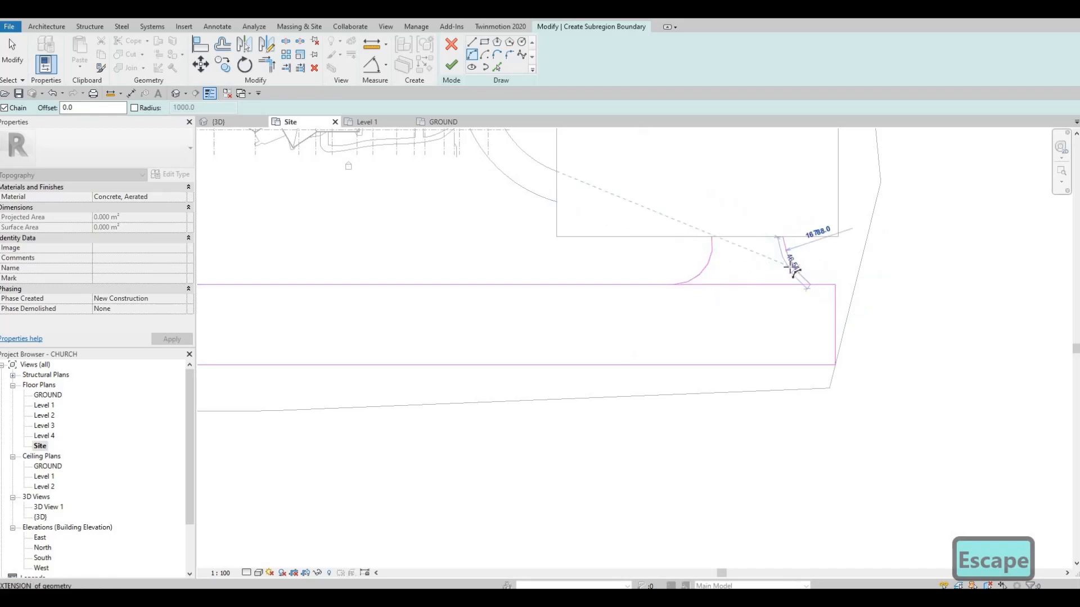
left_click(792, 274)
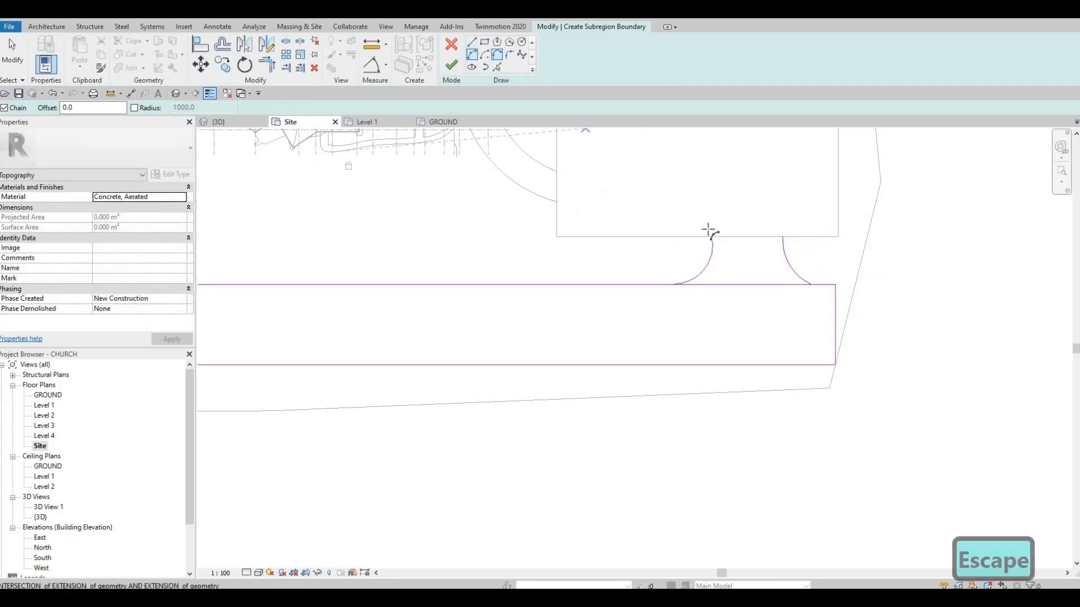
scroll(712, 245, "up", 2)
double_click(712, 224)
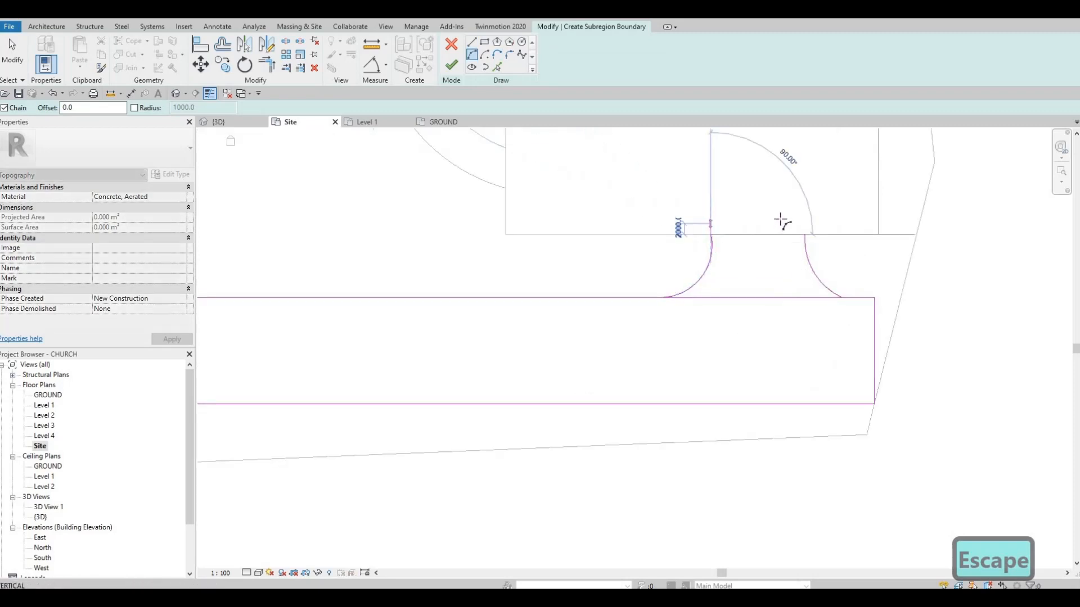
key("Escape")
Draw straight lines about 2000 mm into the paved area from both arc ends, joined by a horizontal line about 18354 mm long.
left_click(476, 43)
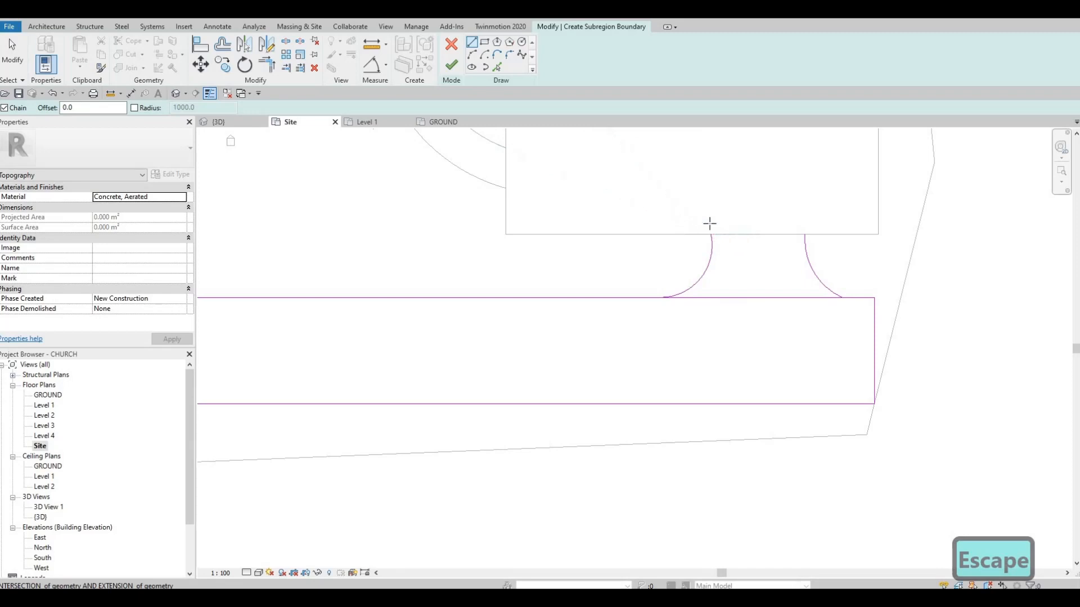
left_click(710, 225)
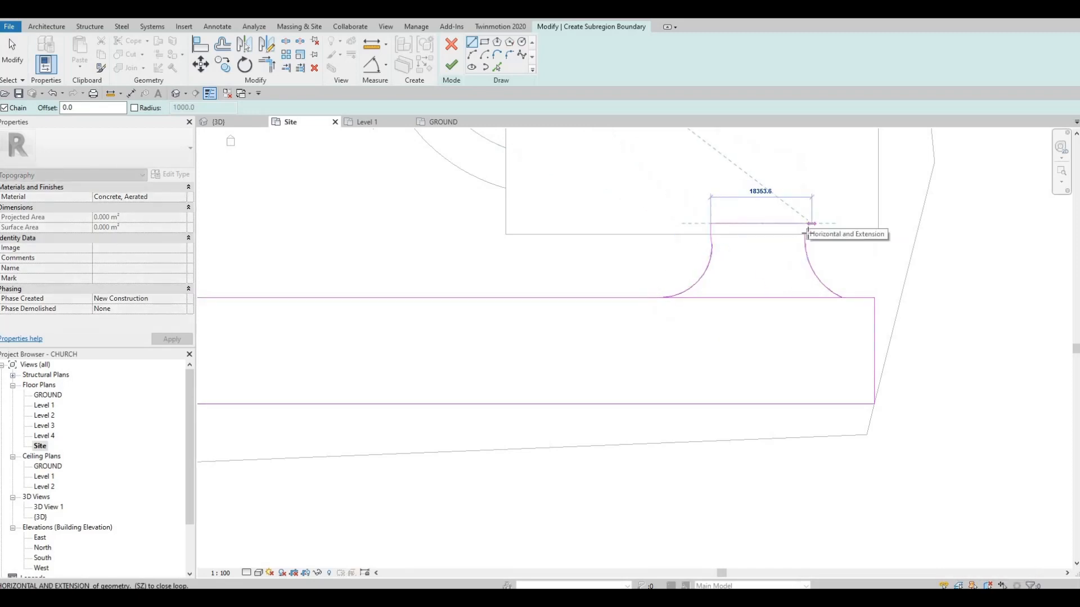
left_click(807, 233)
key("Escape")
scroll(807, 233, "up", 2)
left_click(804, 235)
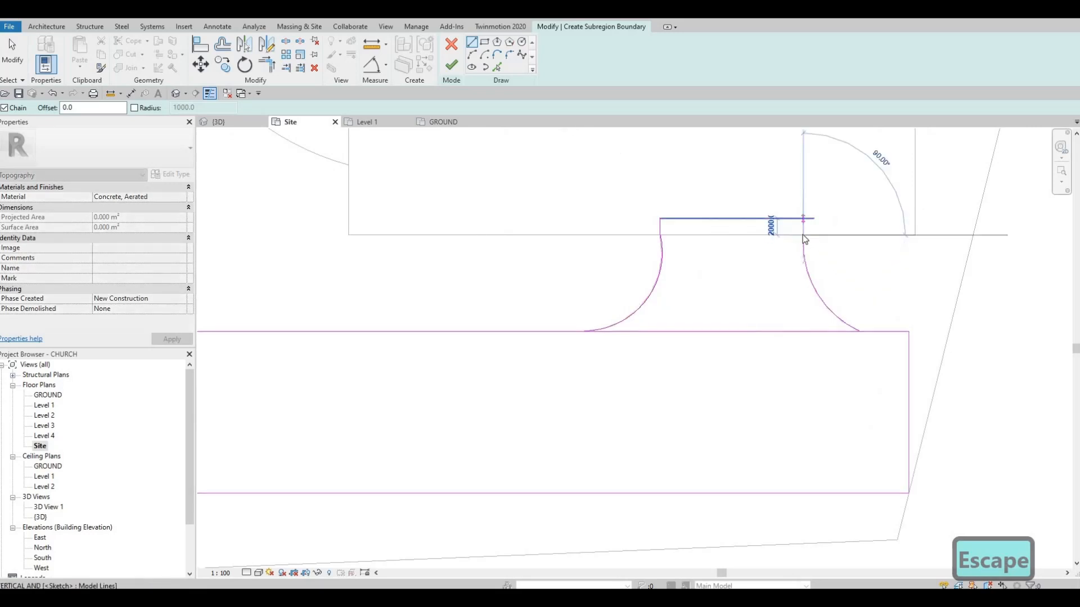
key("Escape")
key("Escape")
key("Escape")
Trim the overhanging horizontal line to a corner with the short vertical line above the second arc.
key("t")
key("r")
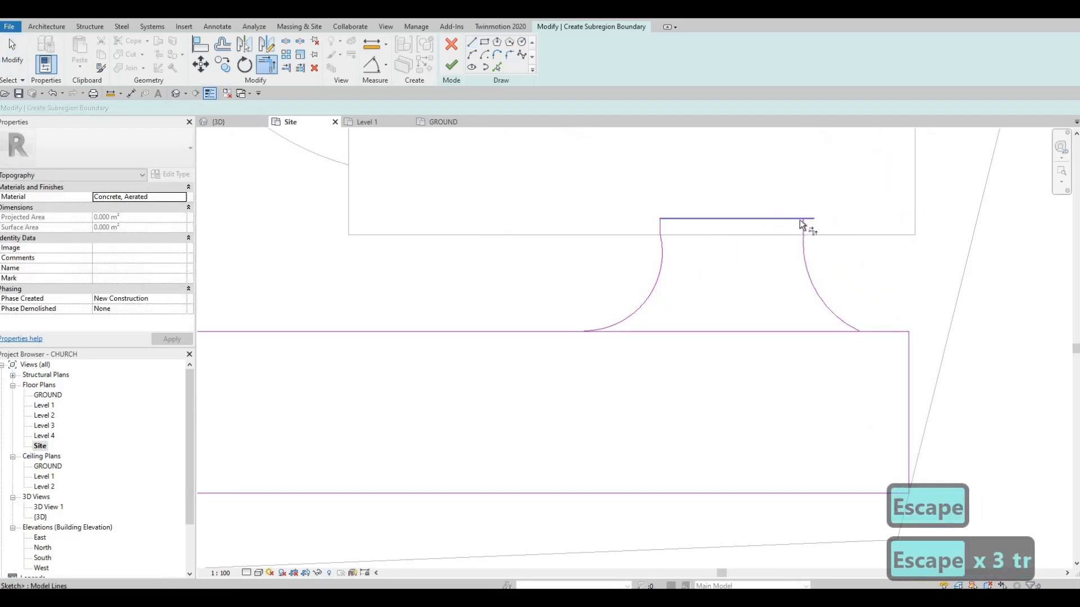
left_click(799, 229)
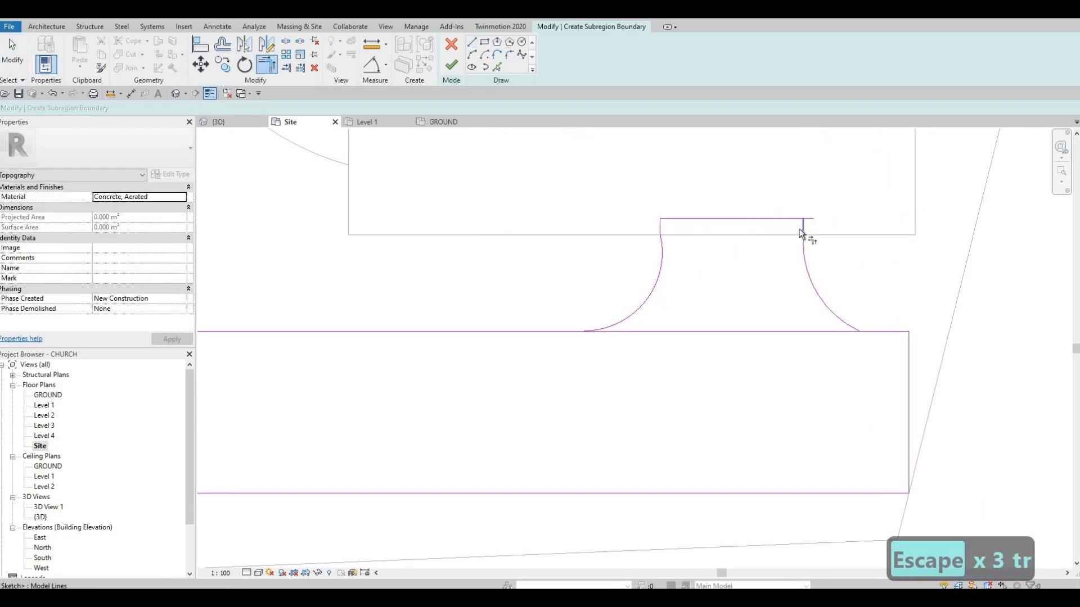
left_click(794, 220)
key("Escape")
key("Escape")
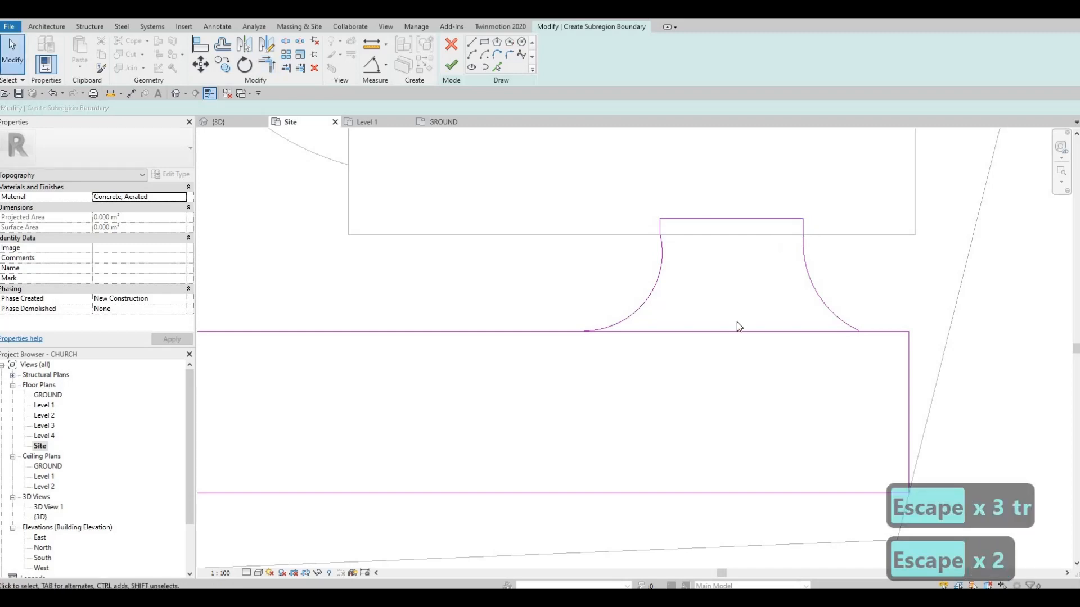
Split the road rectangle's upper edge at a point between the two arcs.
key("s")
key("l")
left_click(739, 330)
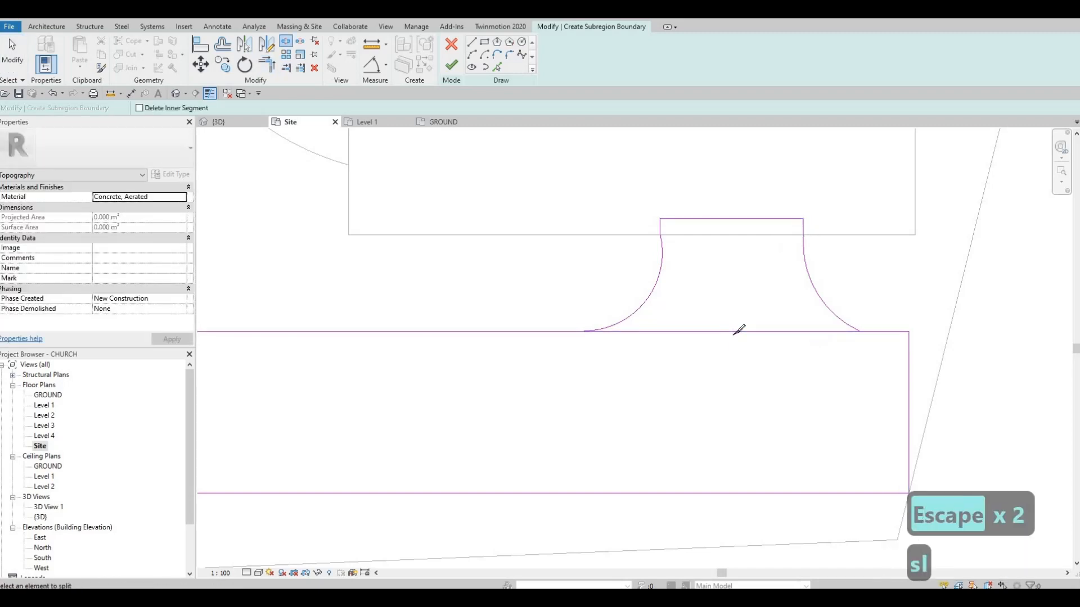
key("Escape")
key("Escape")
Trim both halves of the road's split upper edge to the arcs, opening the road towards the paved area.
key("t")
key("r")
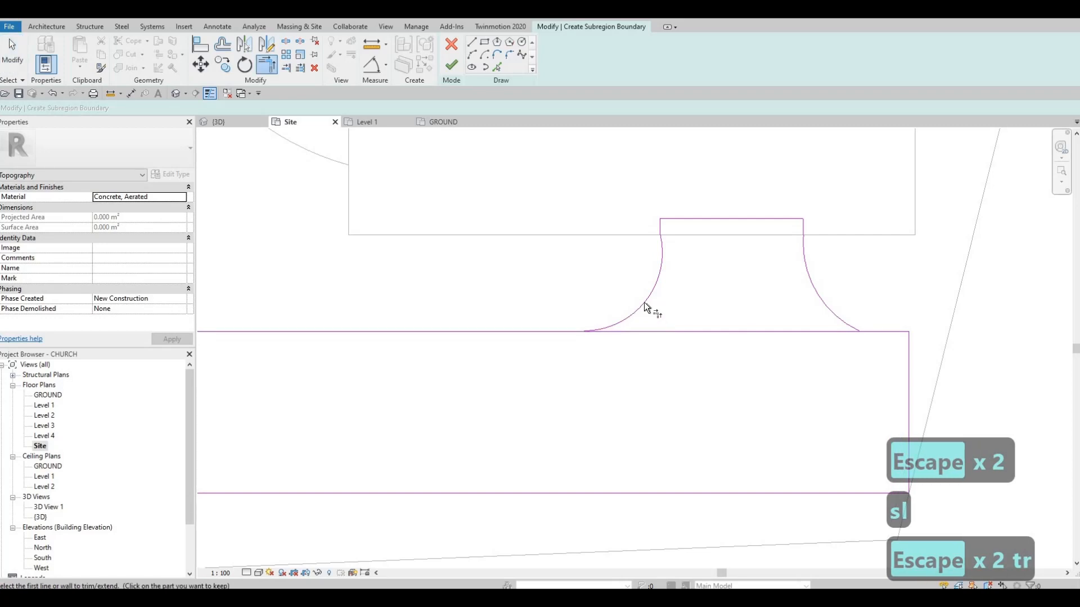
left_click(643, 304)
left_click(545, 332)
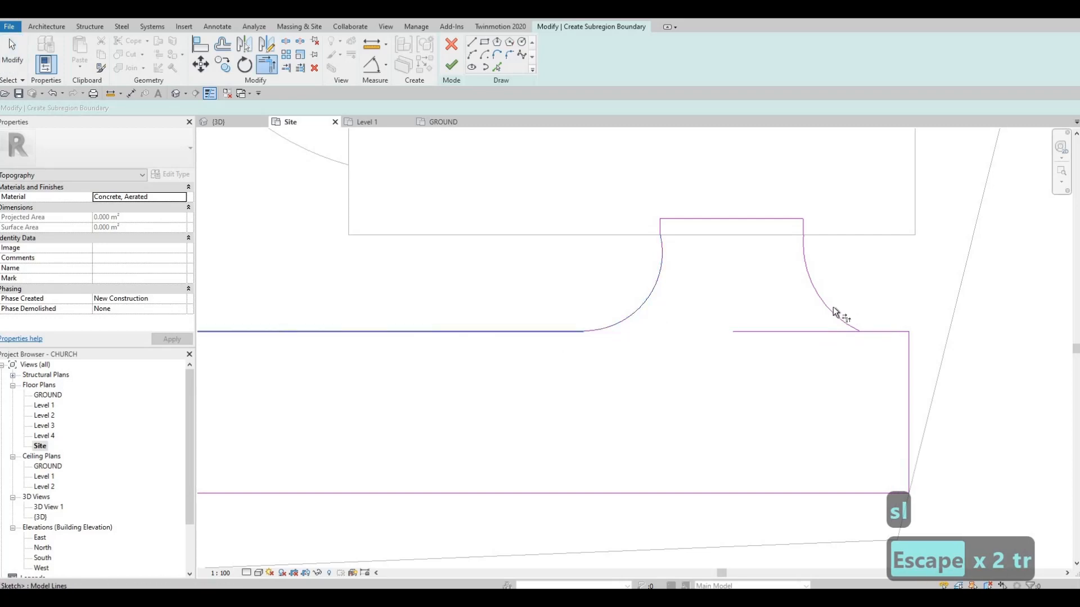
left_click(876, 331)
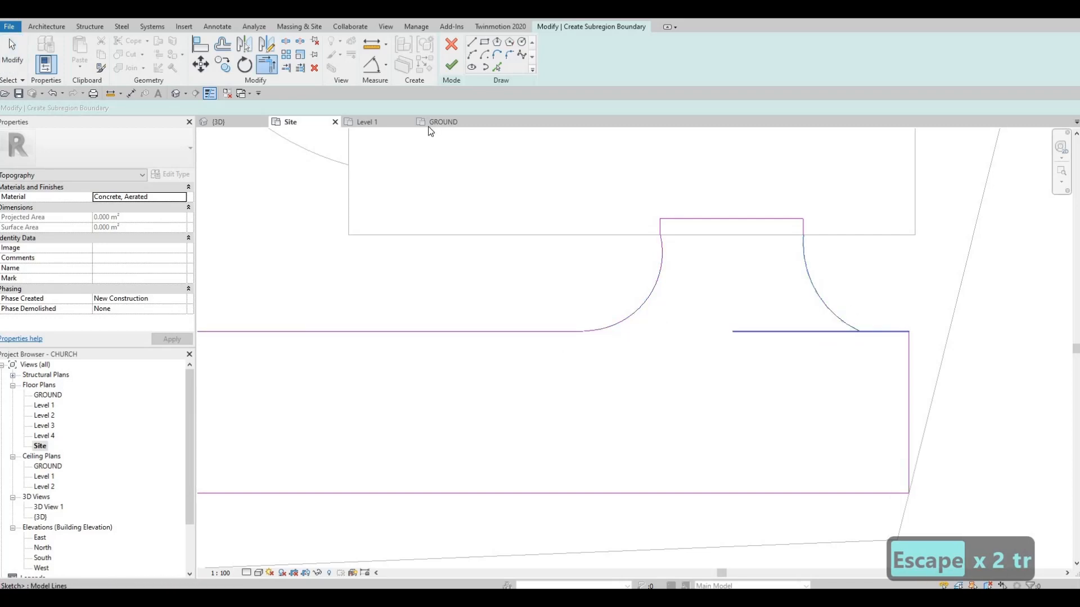
Finish the road subregion boundary and clear the selection.
left_click(451, 65)
scroll(594, 205, "down", 3)
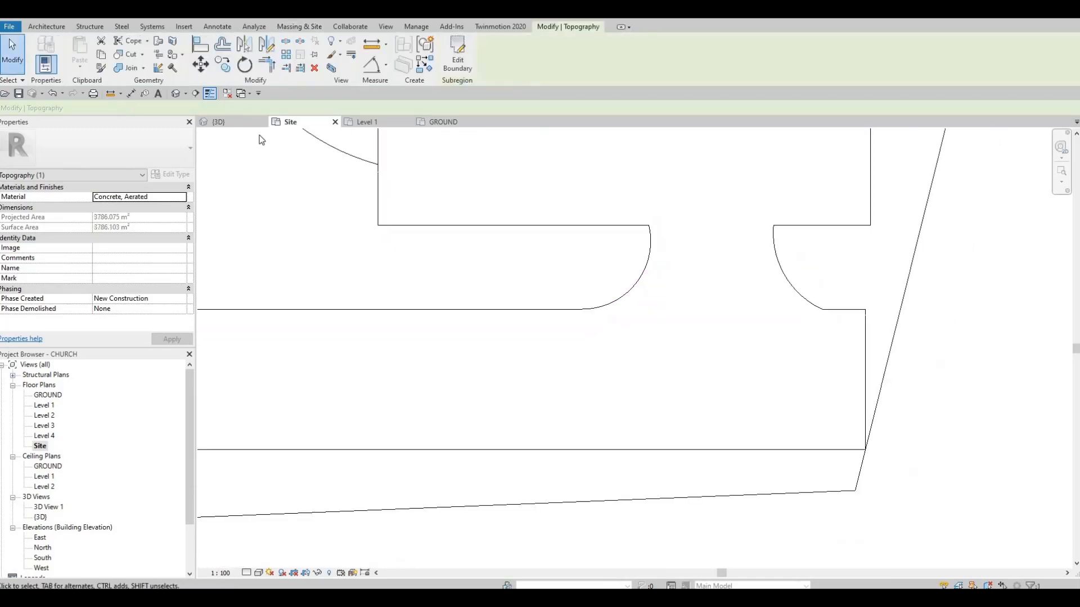
key("Escape")
key("Escape")
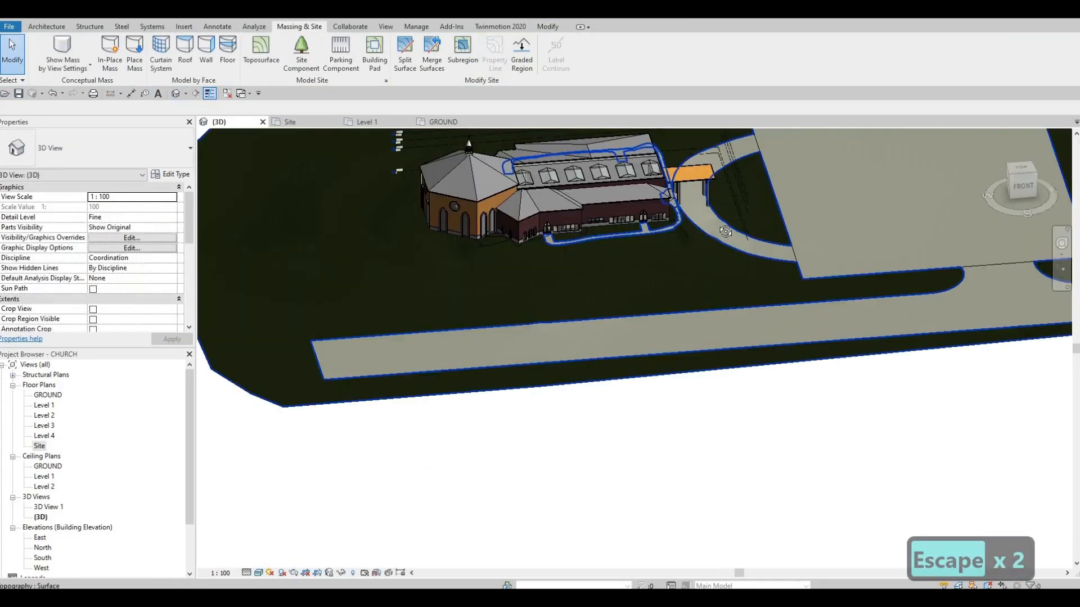
Examine the road and its junction with the rectangular paved area from several angles in the 3D view.
scroll(666, 241, "down", 2)
middle_click_drag(759, 234, 706, 231, "shift")
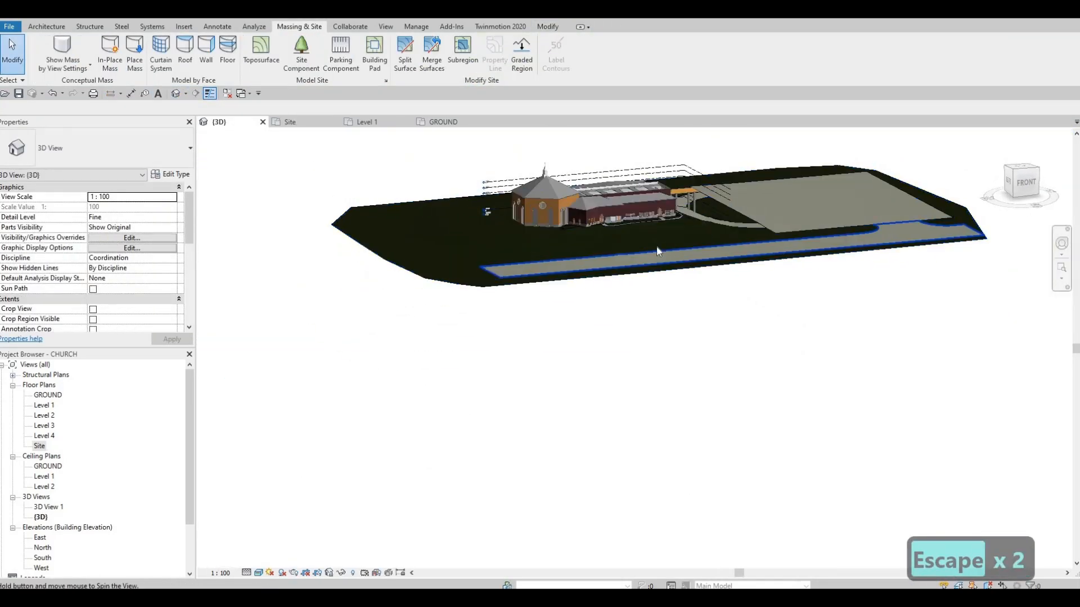
middle_click_drag(646, 314, 696, 252, "shift")
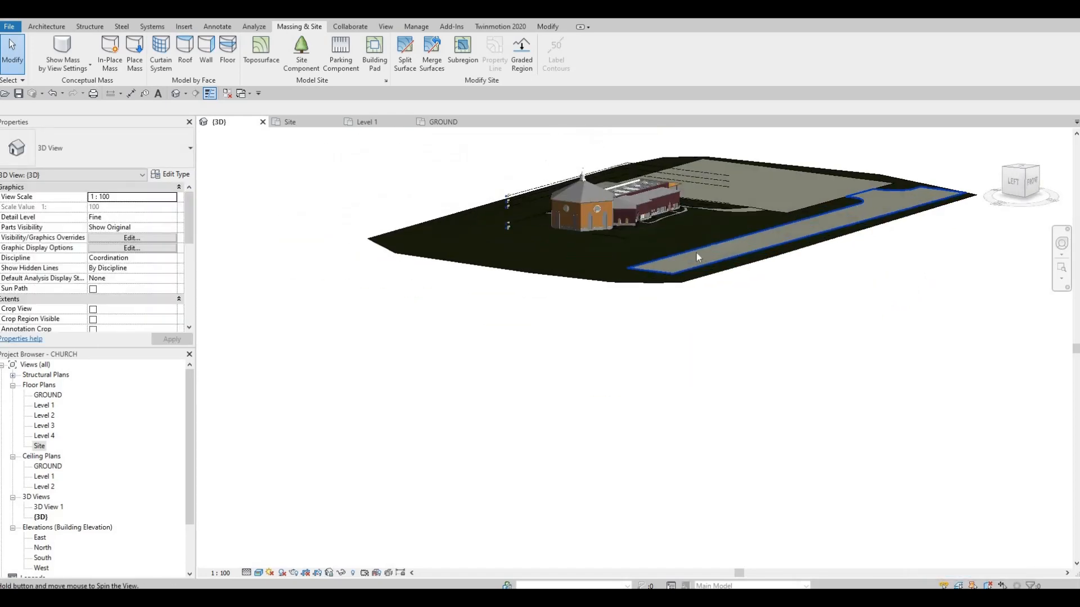
scroll(866, 285, "down", 2)
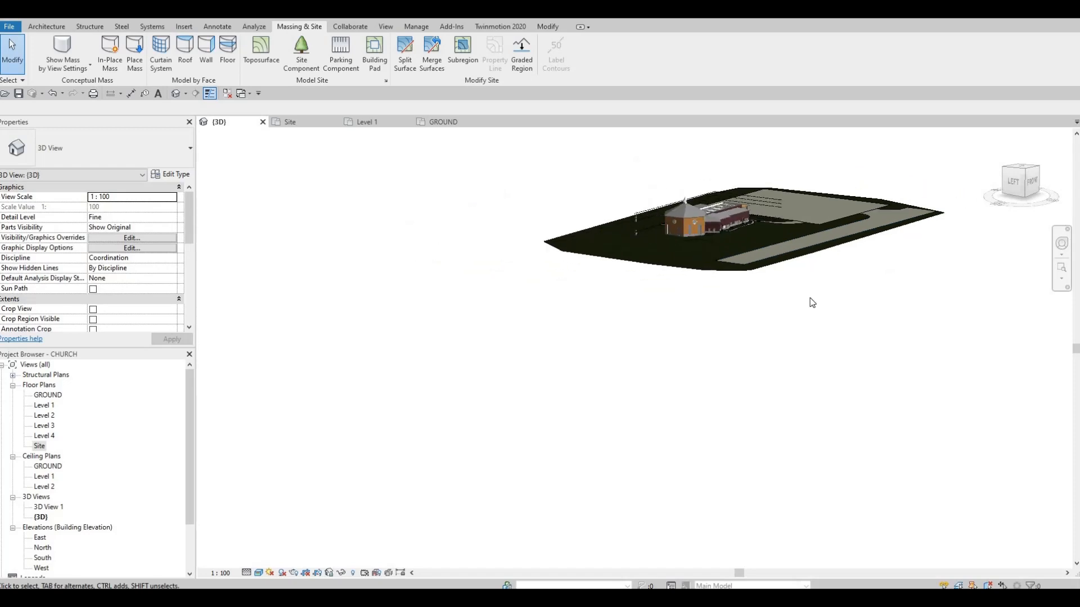
middle_click_drag(812, 301, 767, 321, "shift")
scroll(866, 259, "up", 4)
scroll(864, 279, "up", 5)
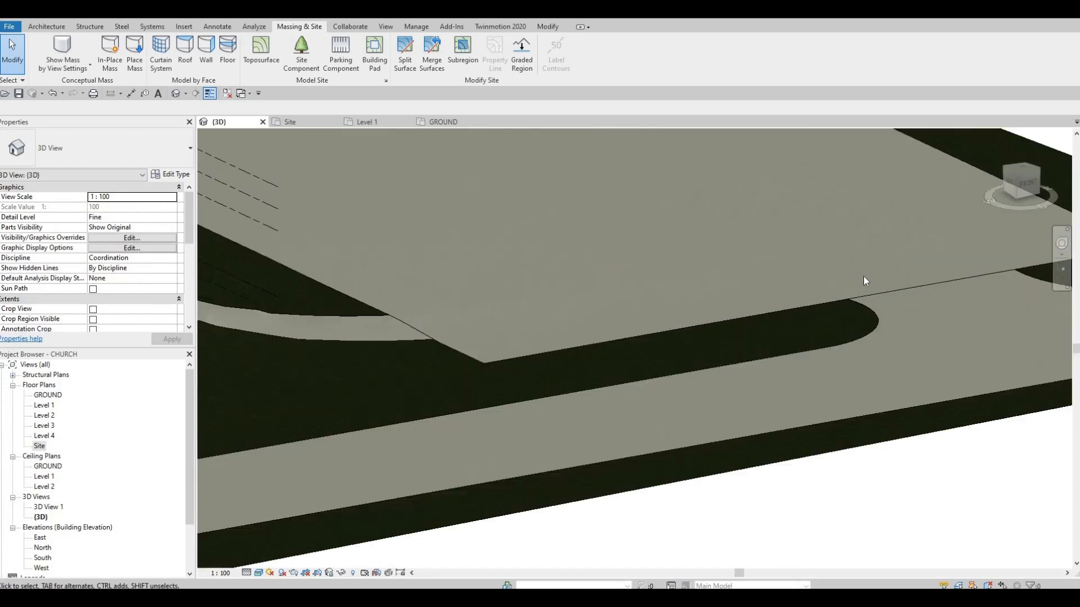
scroll(788, 271, "down", 4)
middle_click_drag(538, 298, 711, 246, "shift")
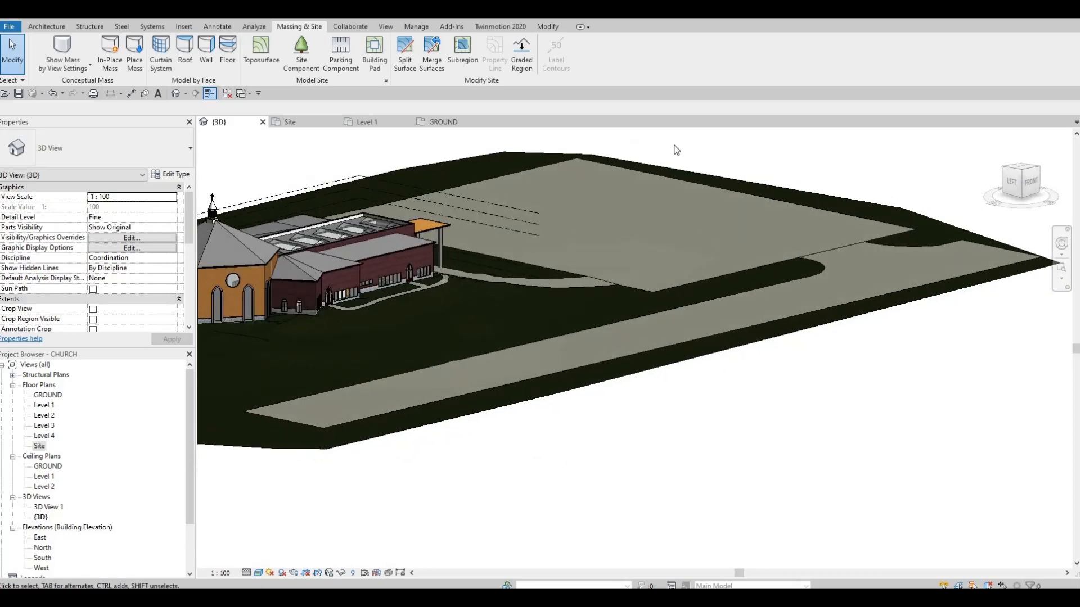